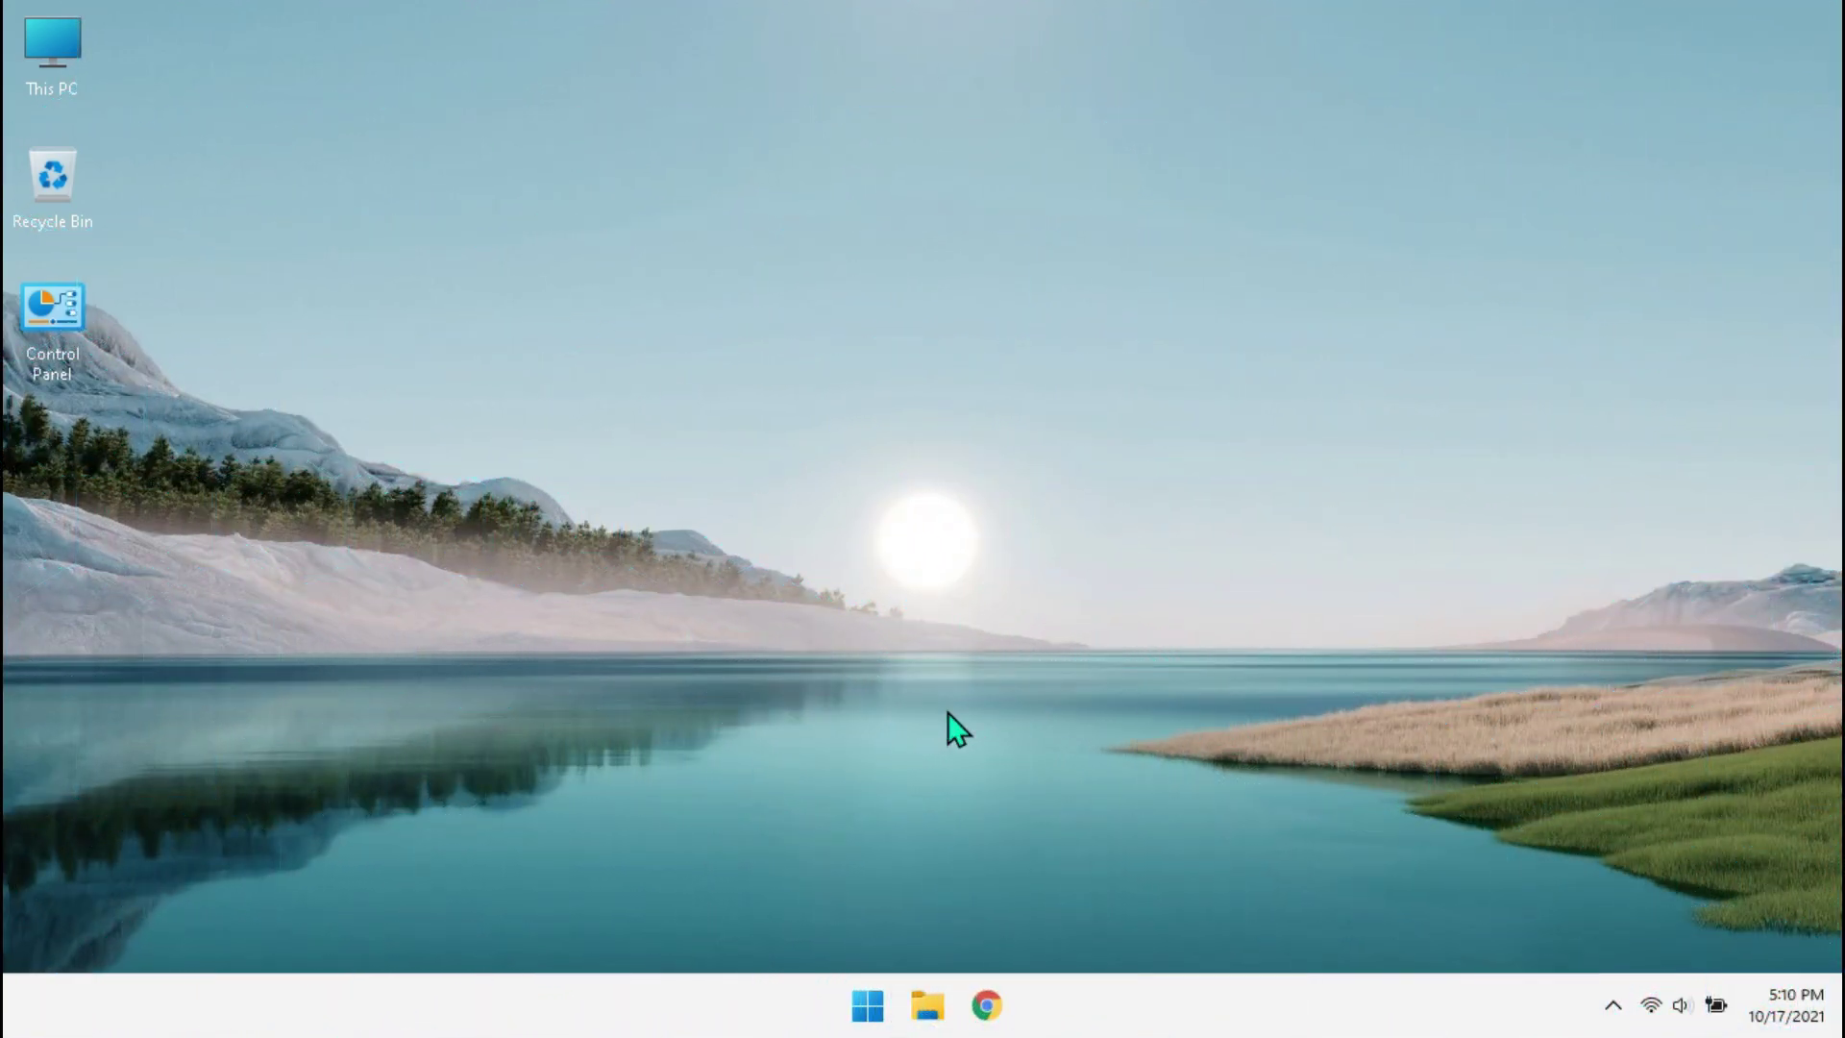
Step: Open System Protection via systempropertiesadvanced and cap drive C:'s restore space at 2%
key(super+r)
text(systempropertiesa)
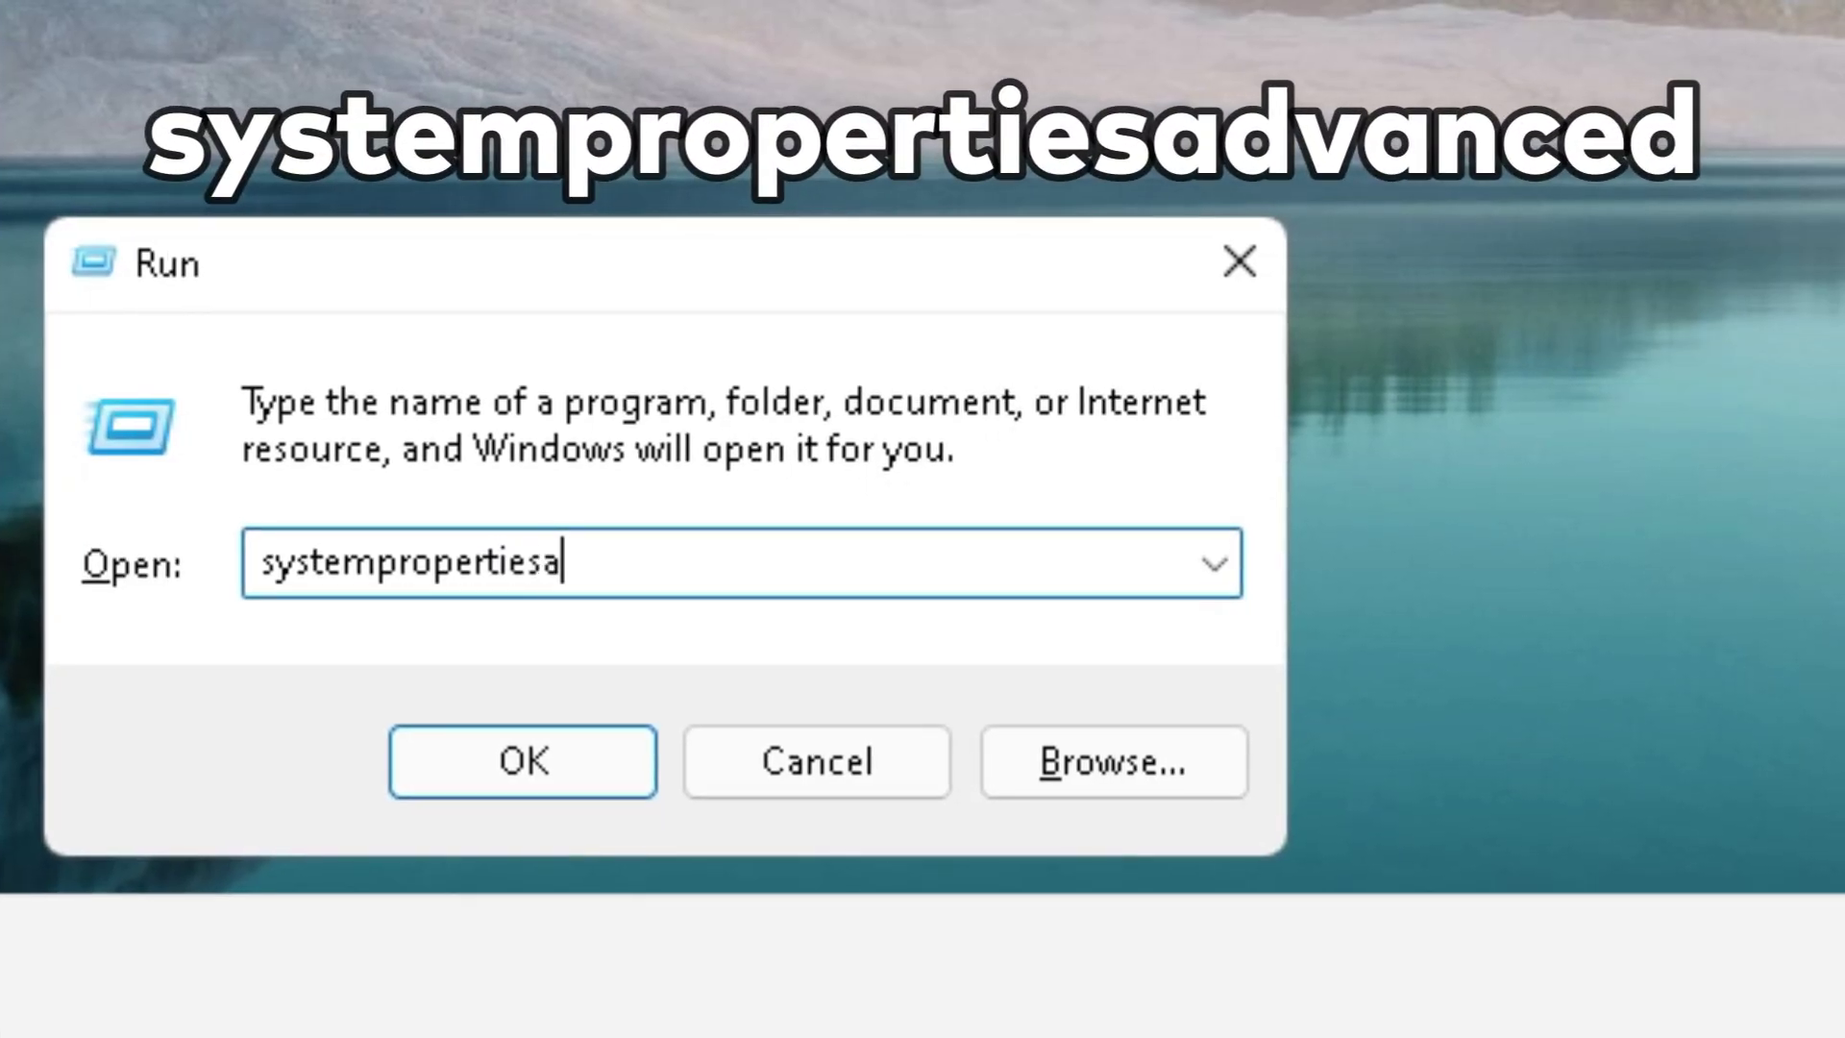
text(dvanced)
key(Return)
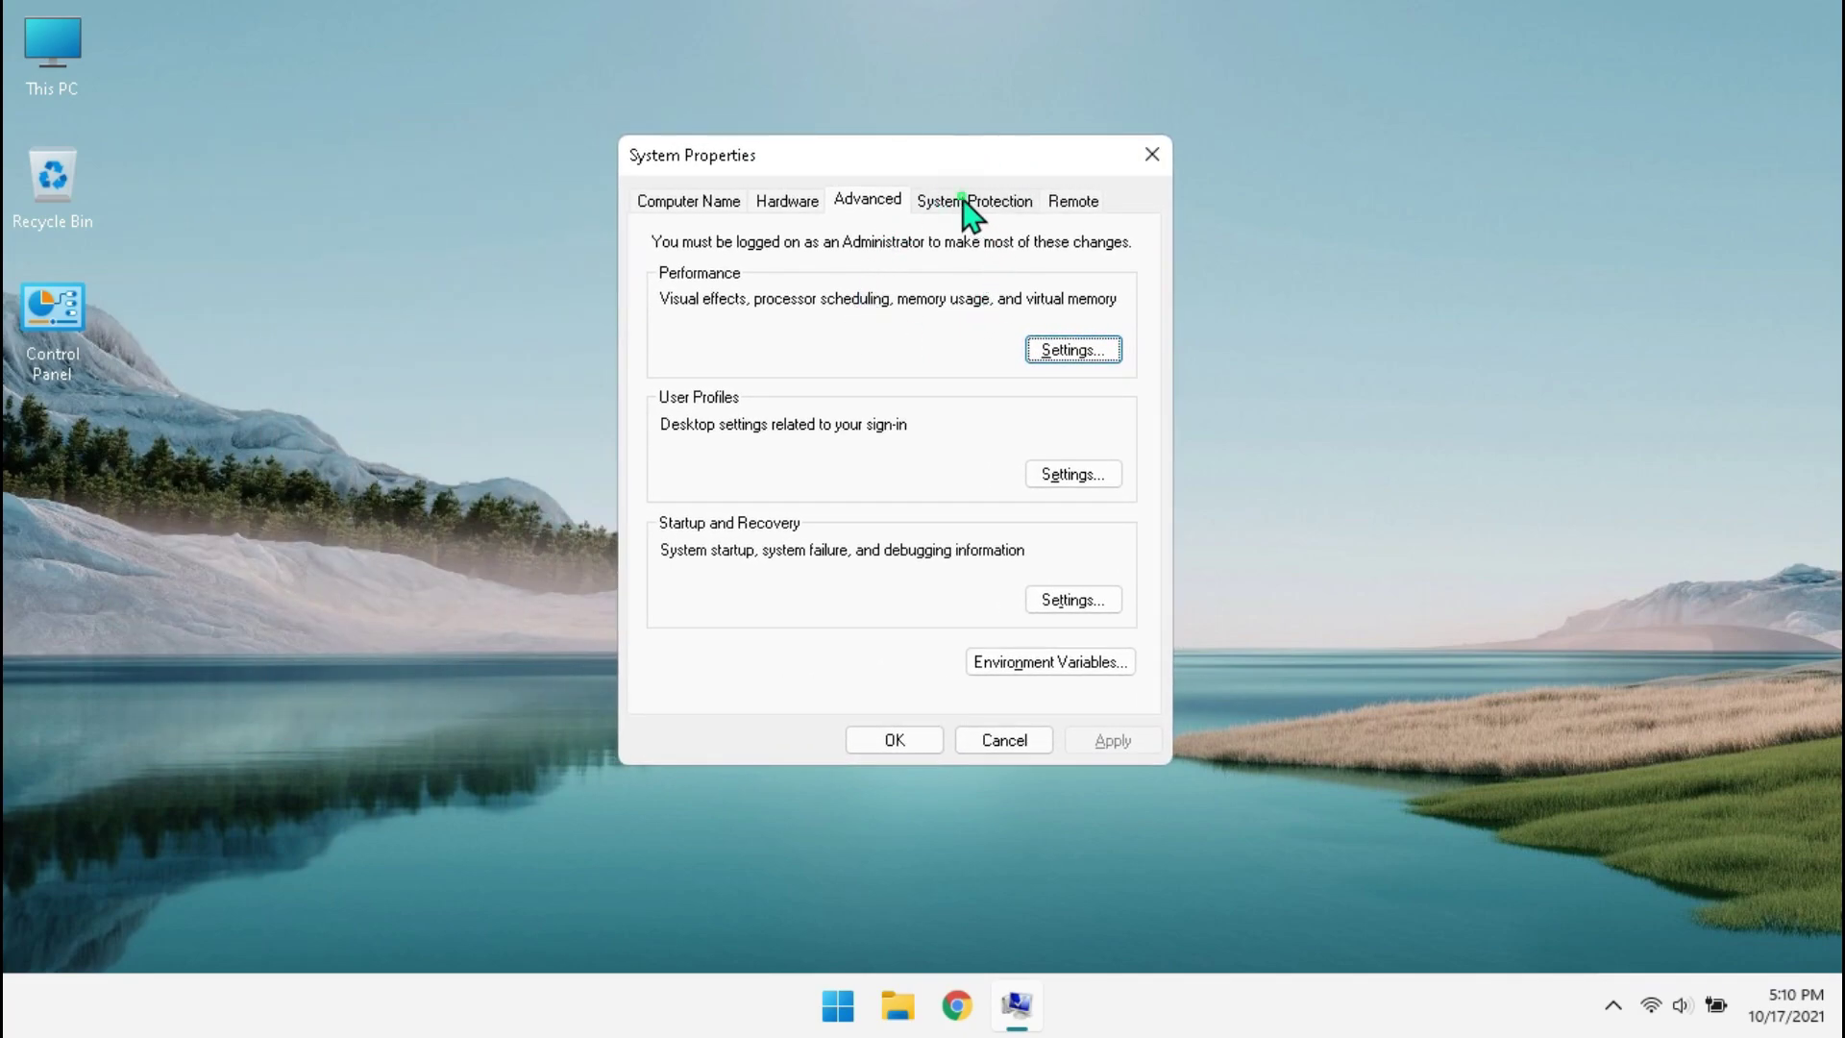
click(963, 202)
scroll(956, 527, down, 1)
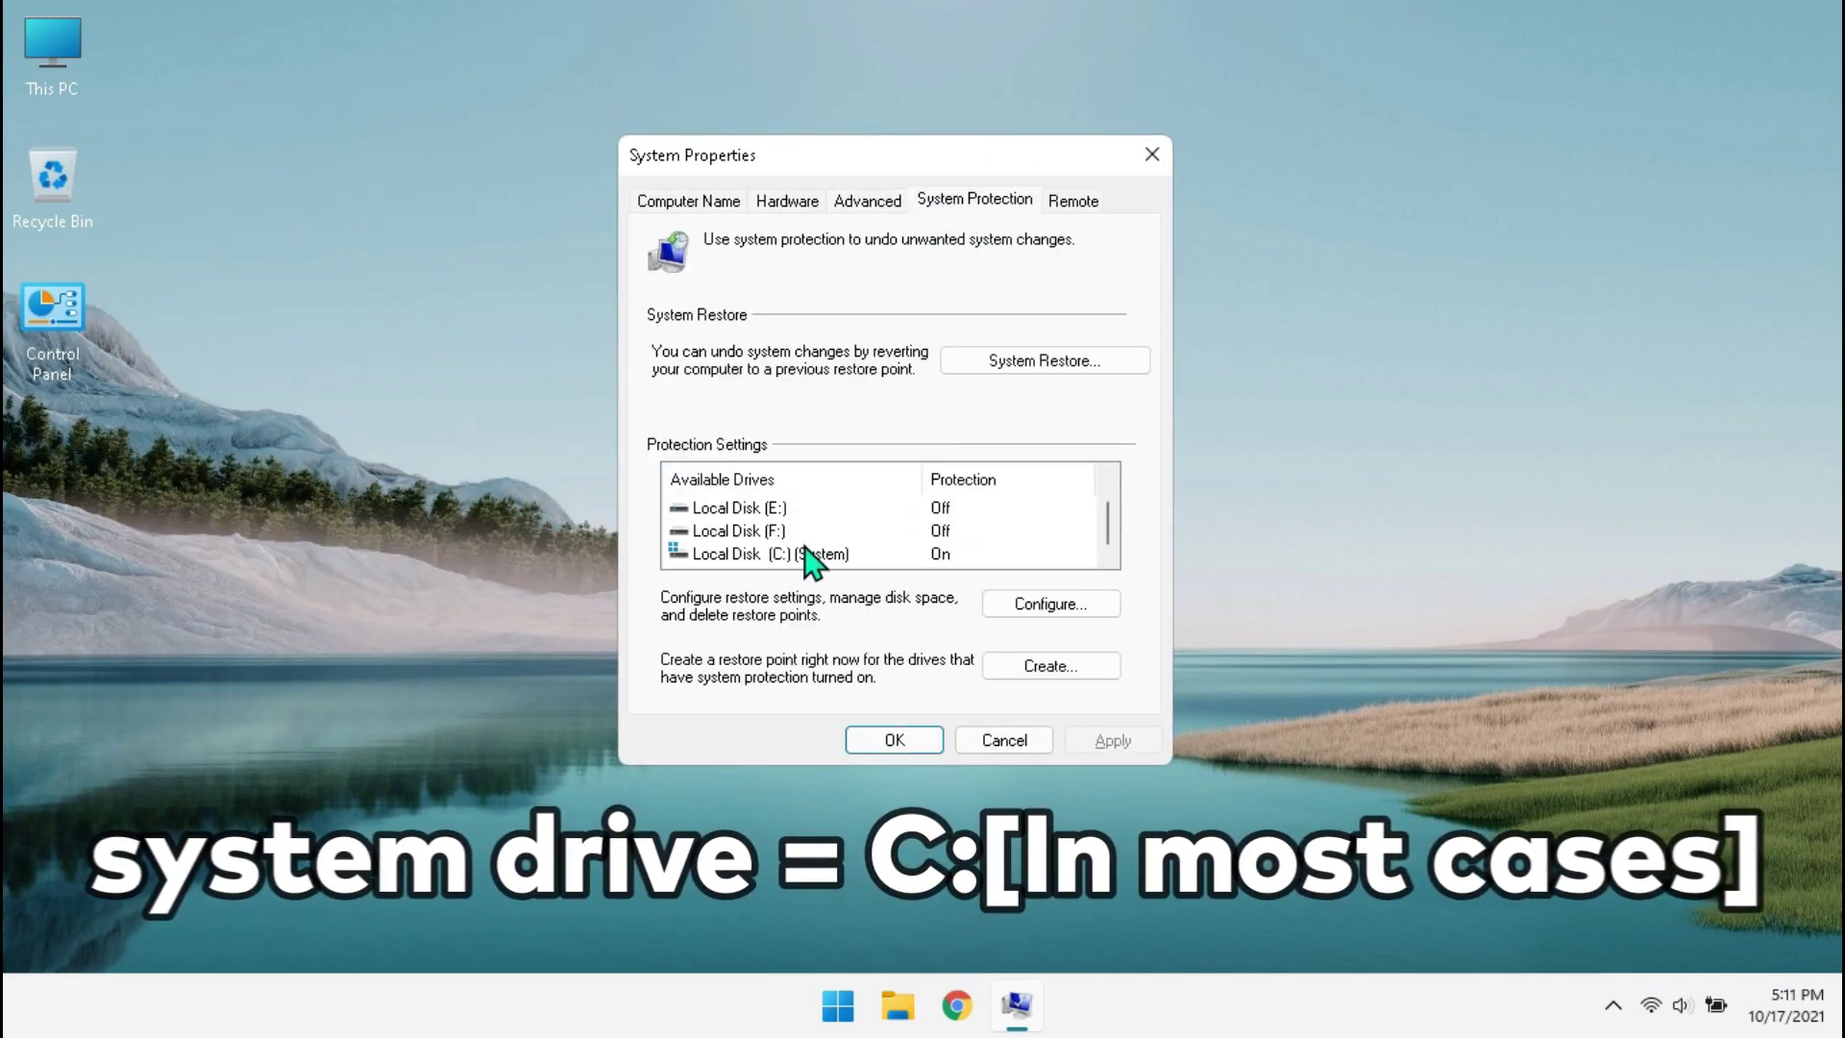
click(716, 555)
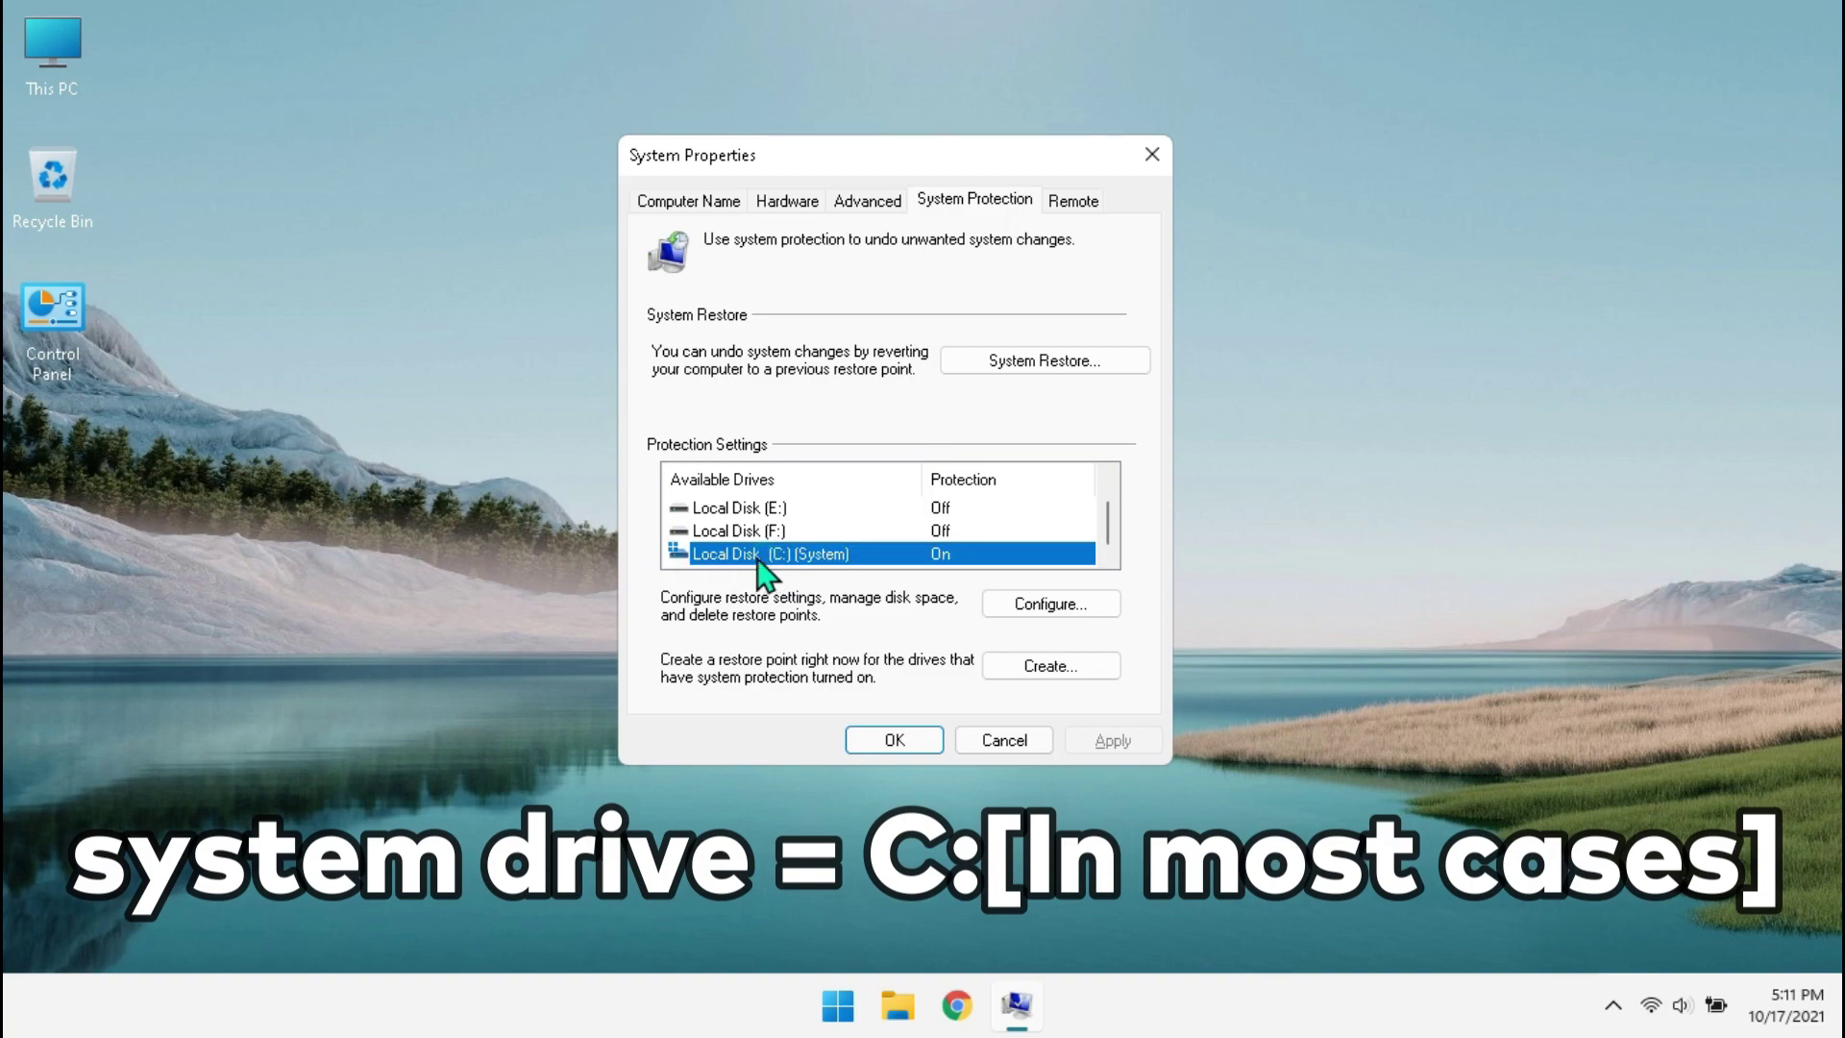
click(989, 606)
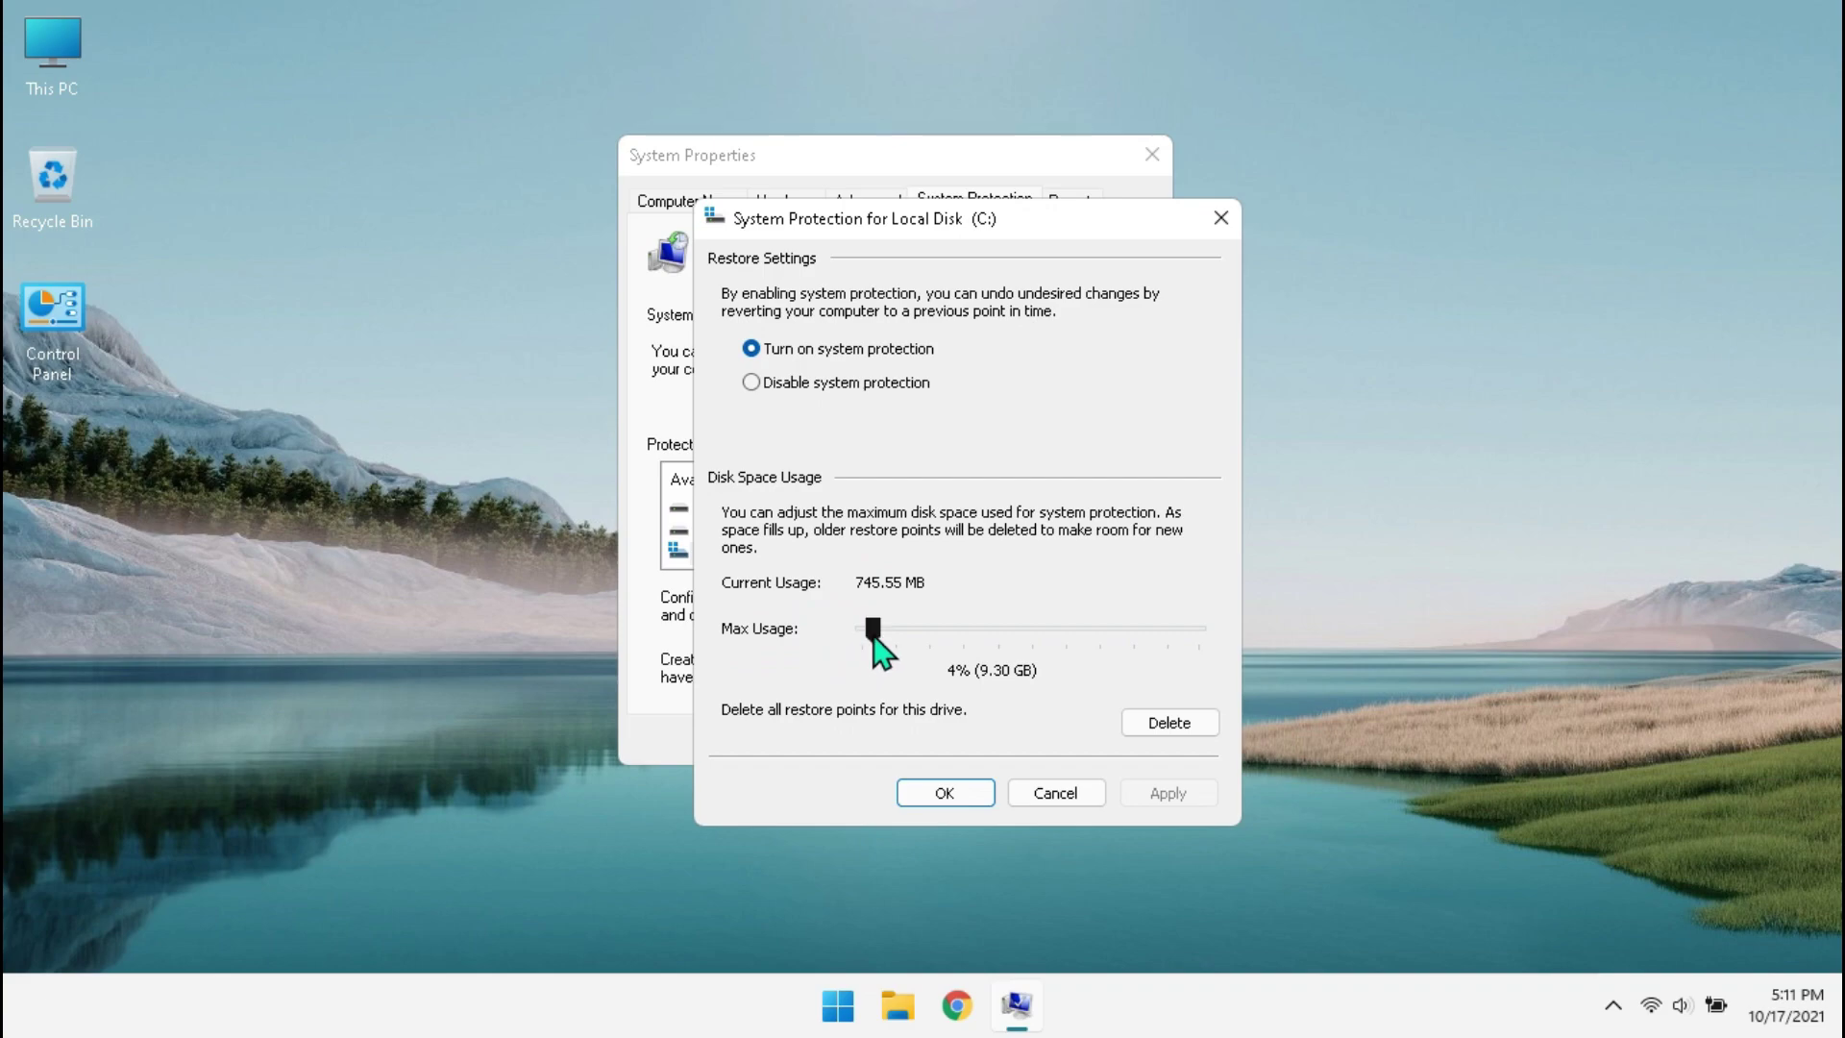
drag(874, 639, 857, 635)
click(1150, 794)
click(945, 793)
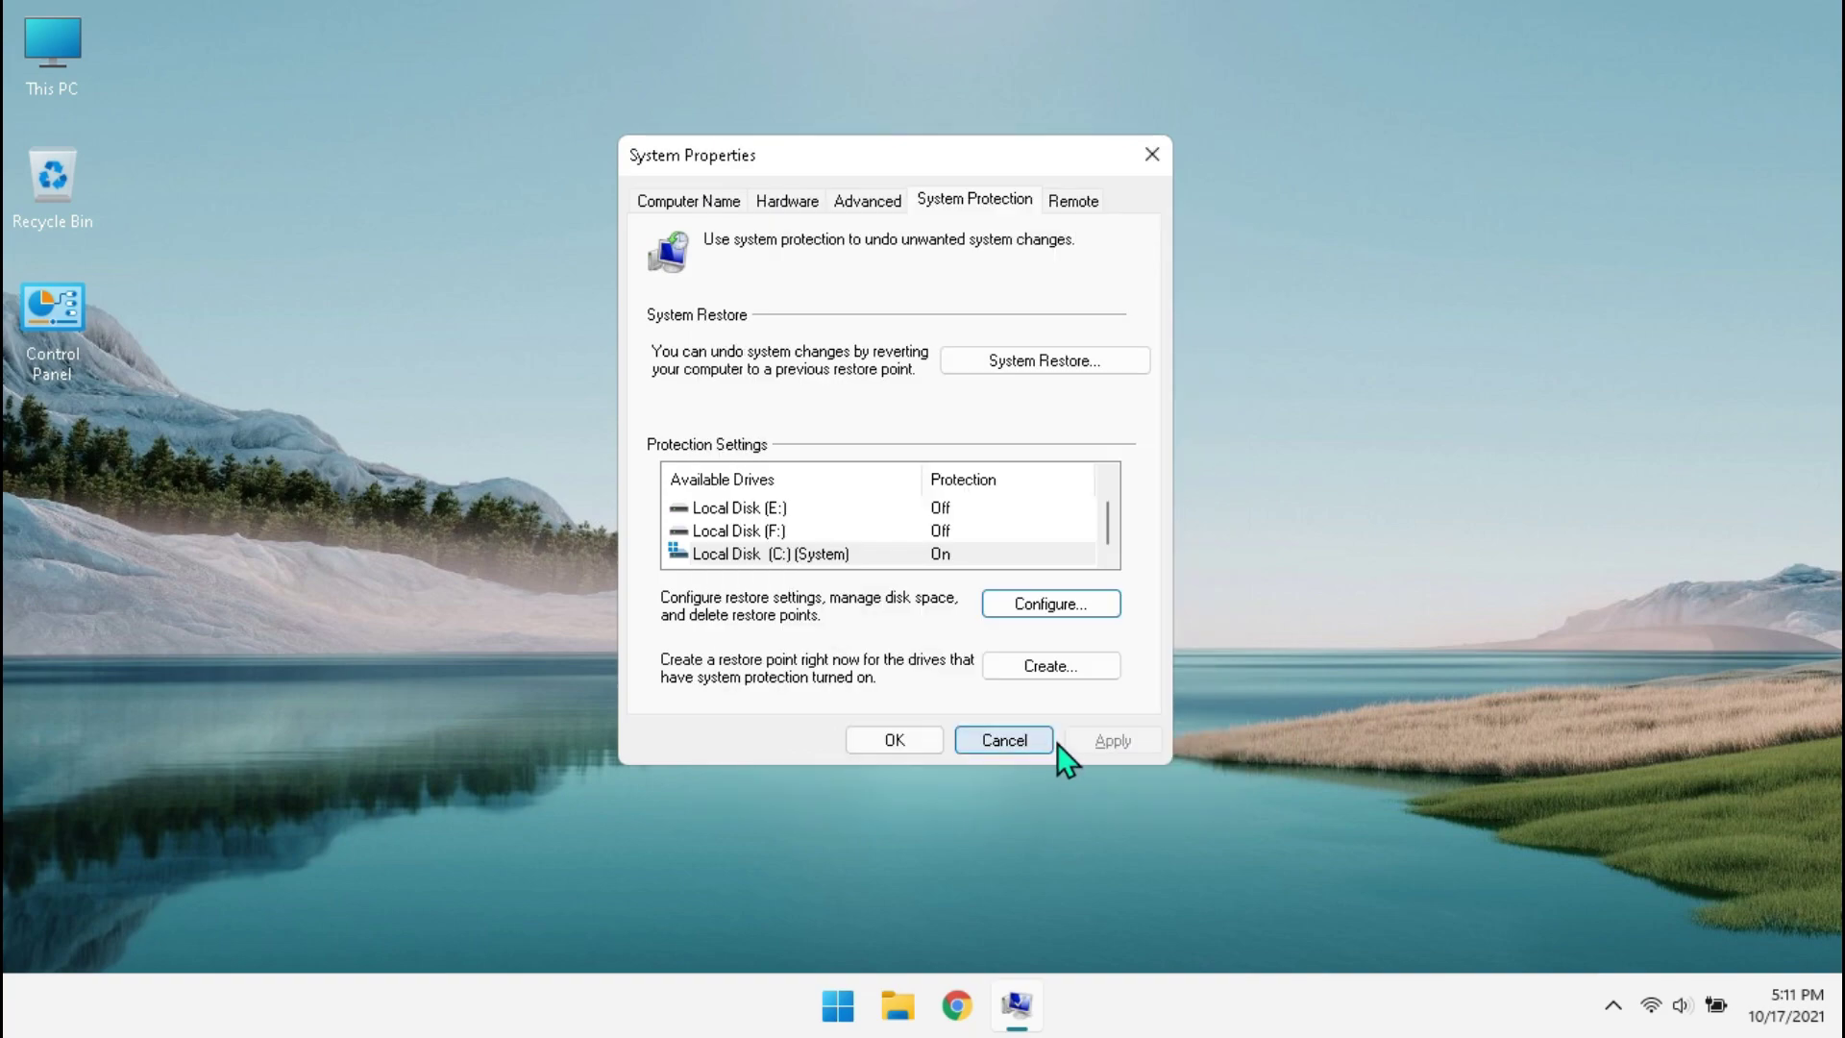
Step: Create a restore point named 'Driver Installation' and close System Properties
click(1020, 688)
text(Driver)
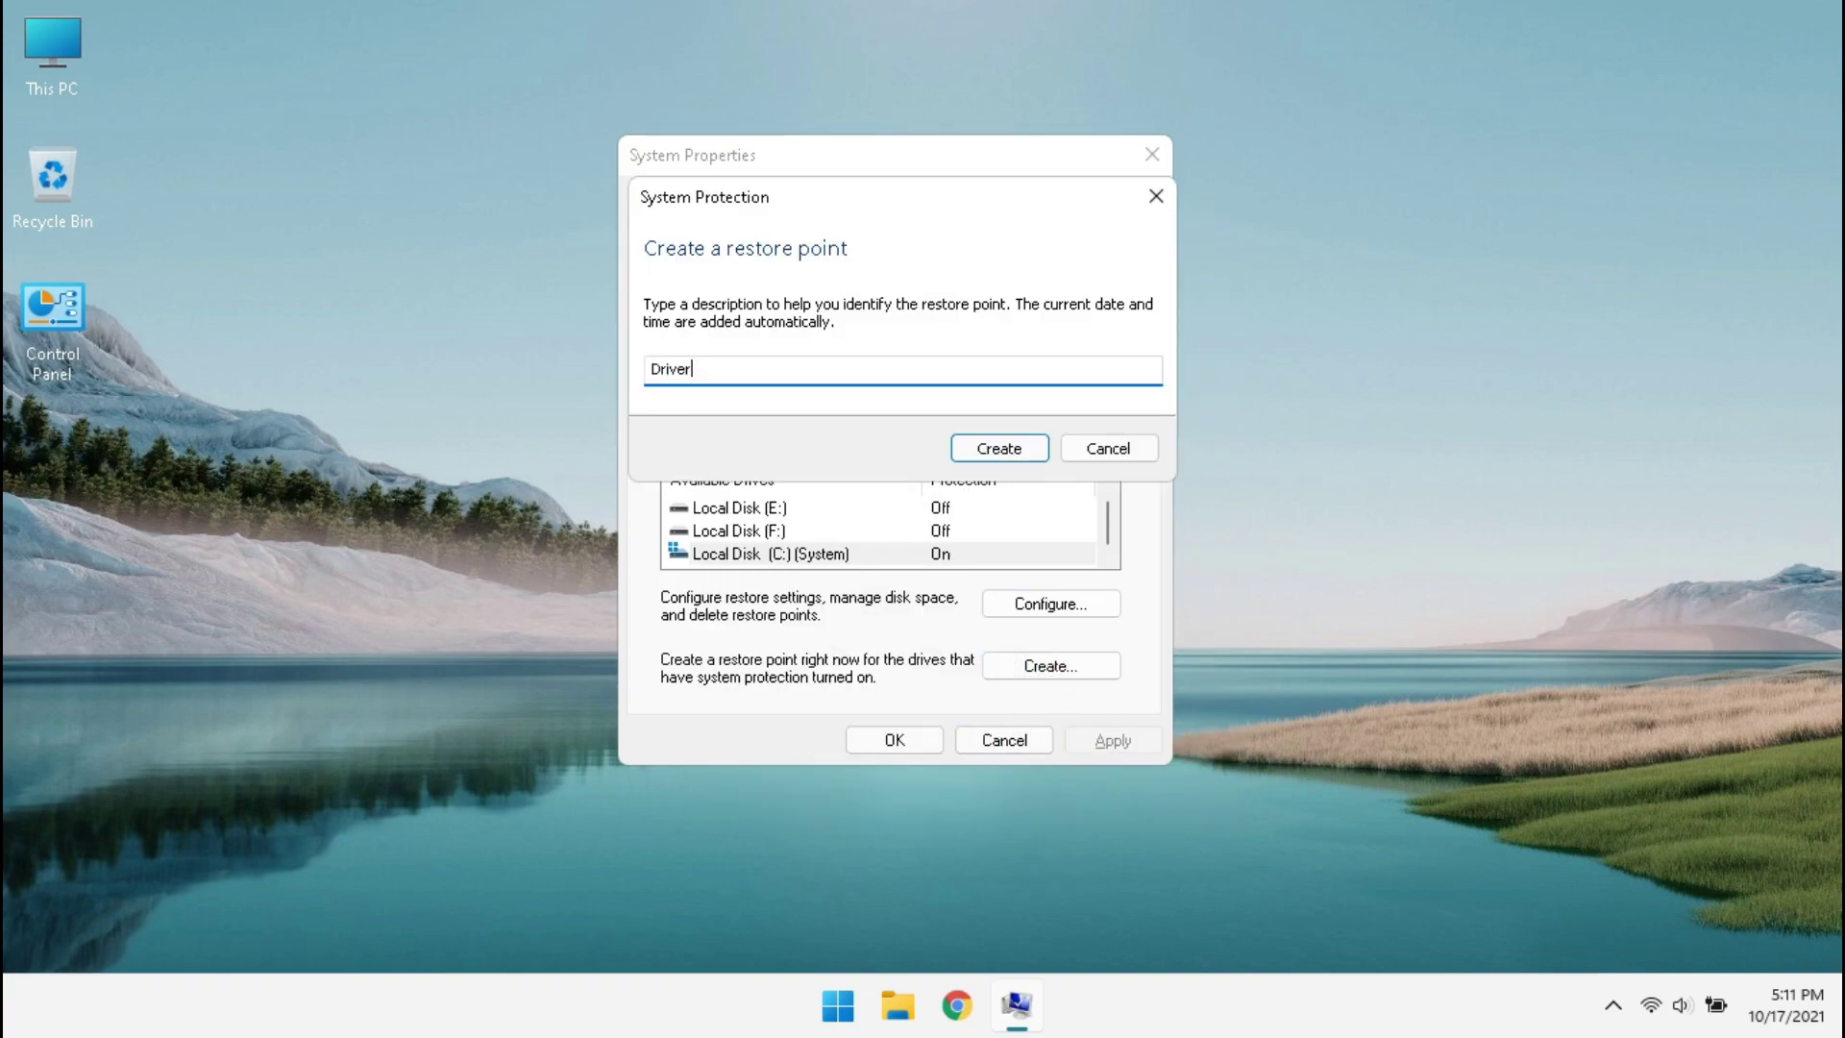
text( Installation)
click(982, 452)
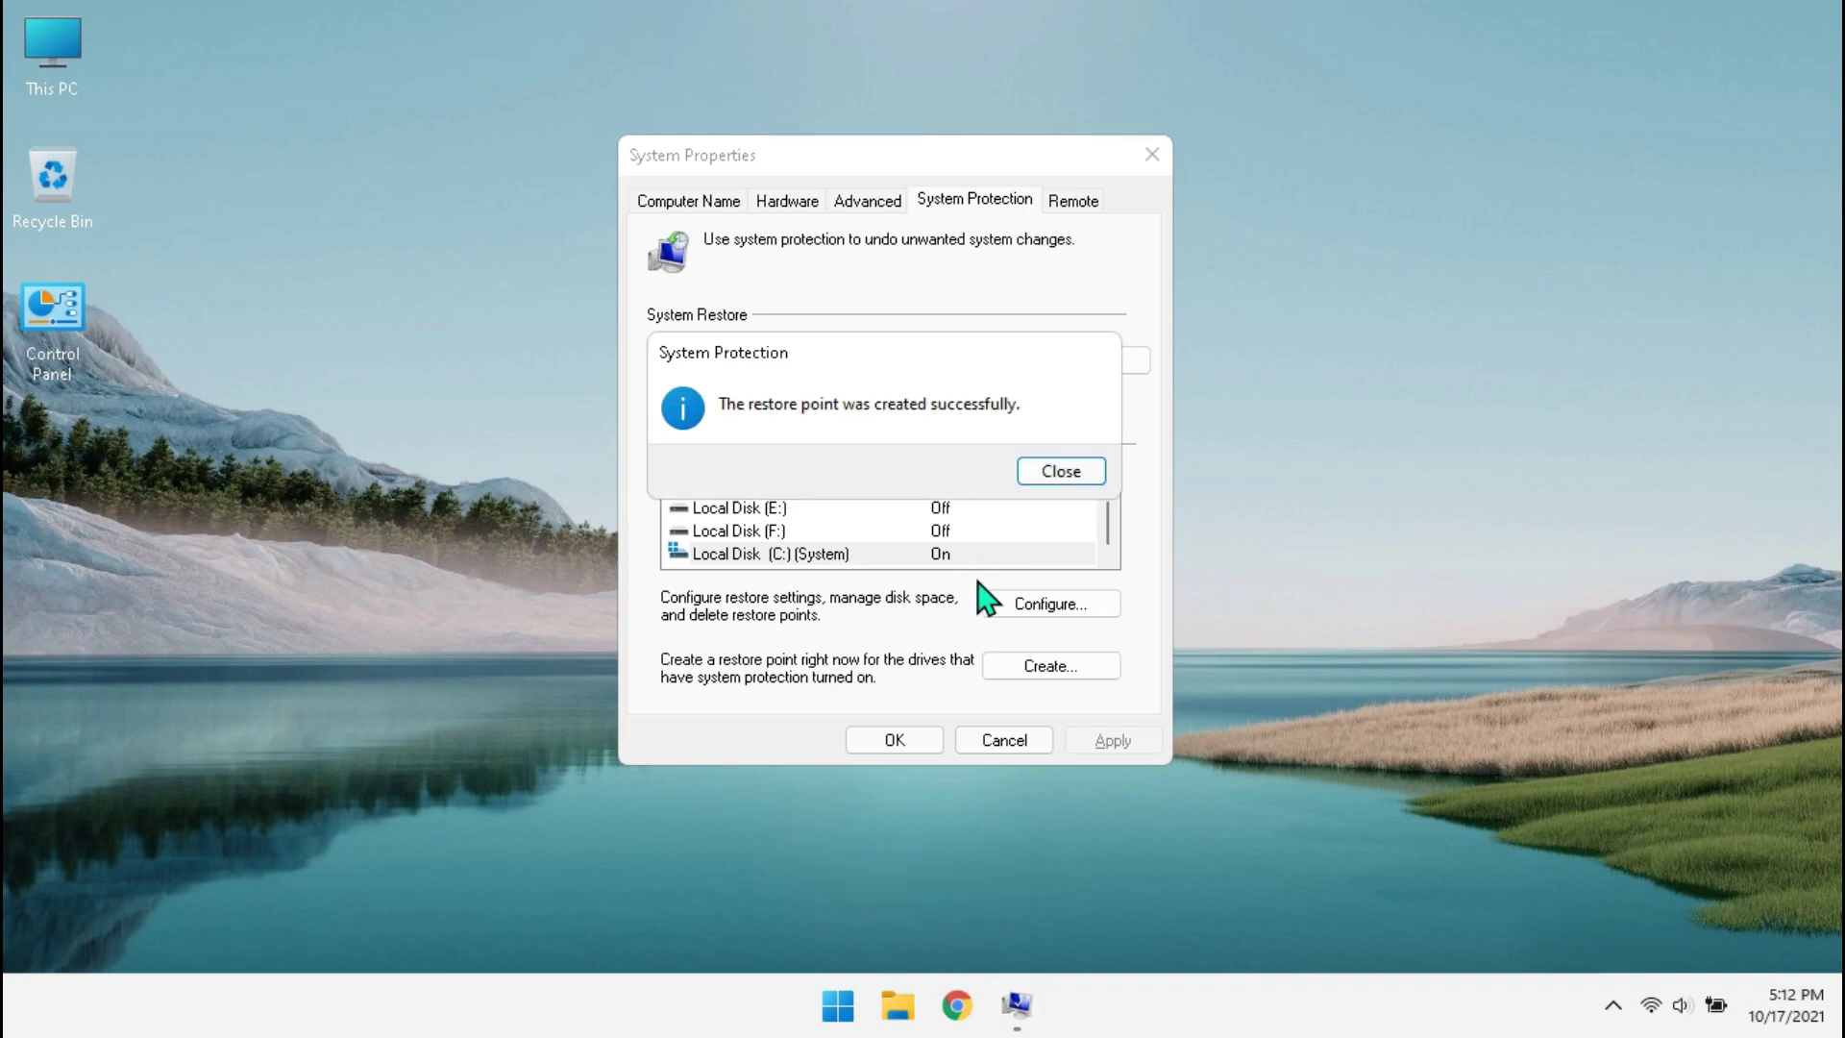
click(1057, 477)
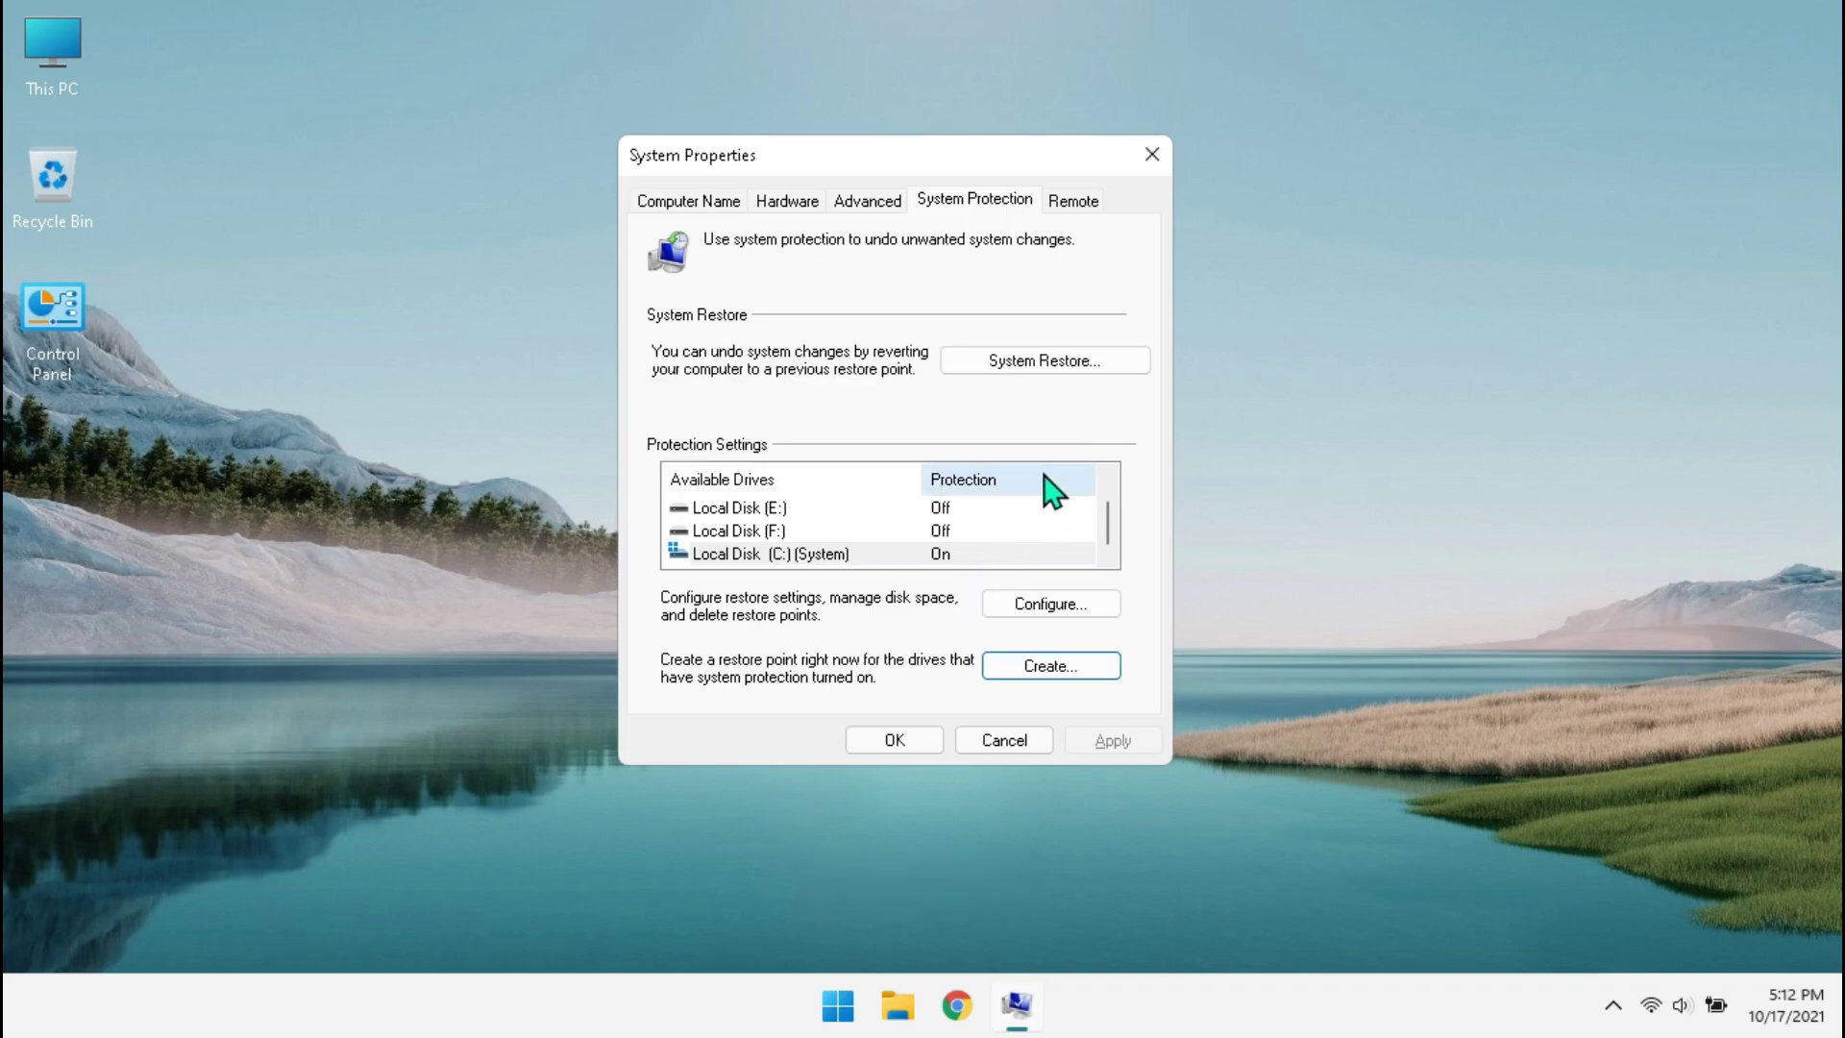
click(889, 740)
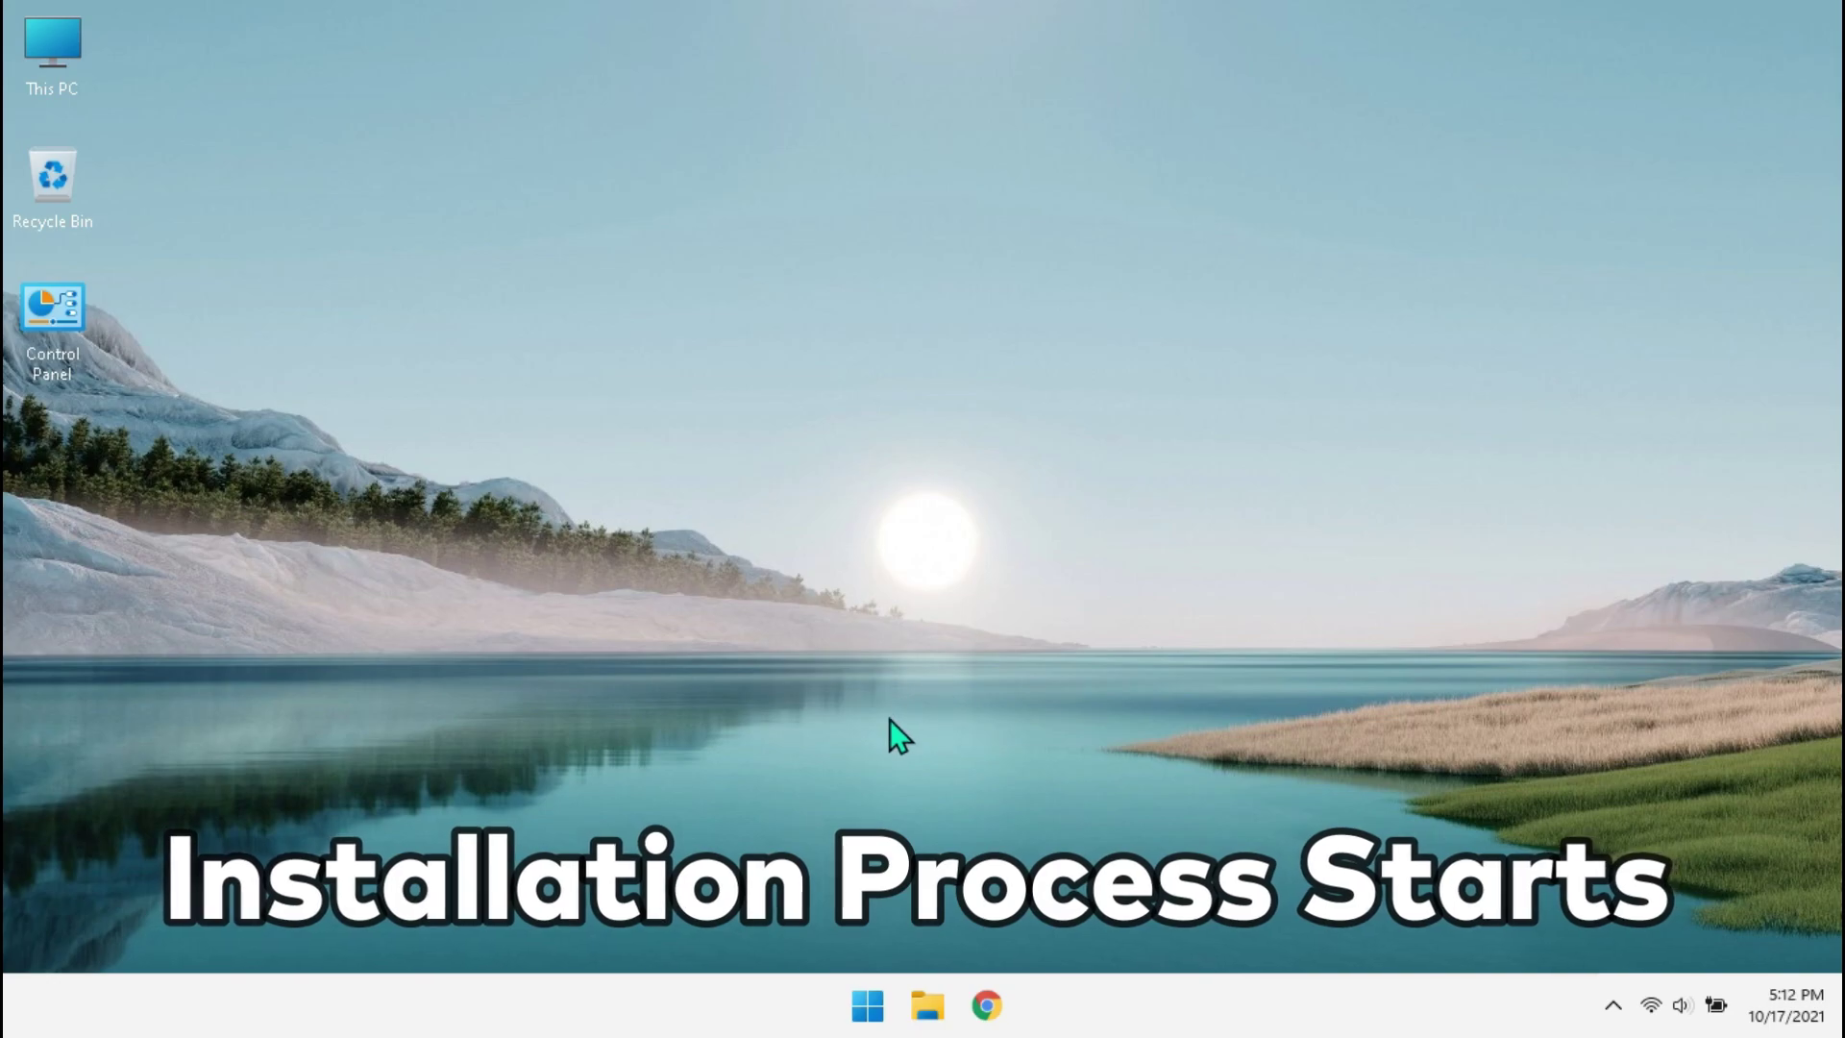
Step: Open Settings and check for Windows updates
right_click(868, 1005)
click(820, 736)
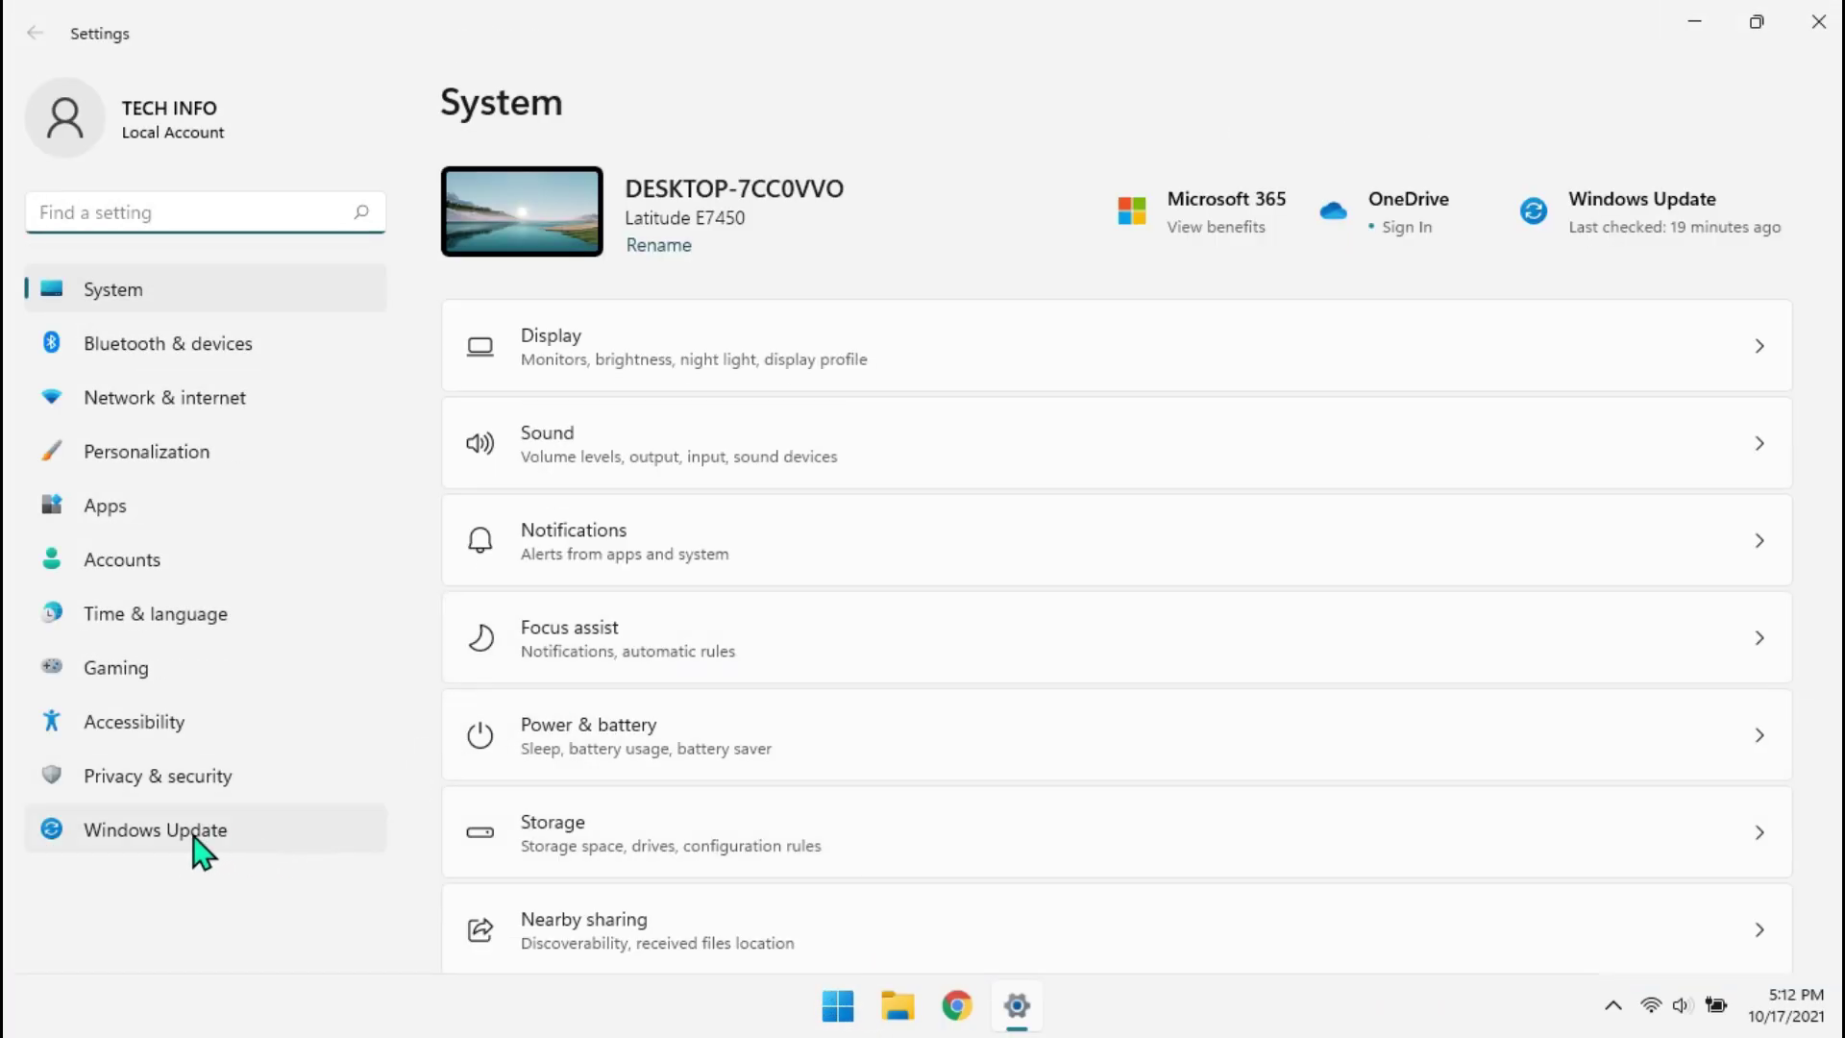
click(191, 832)
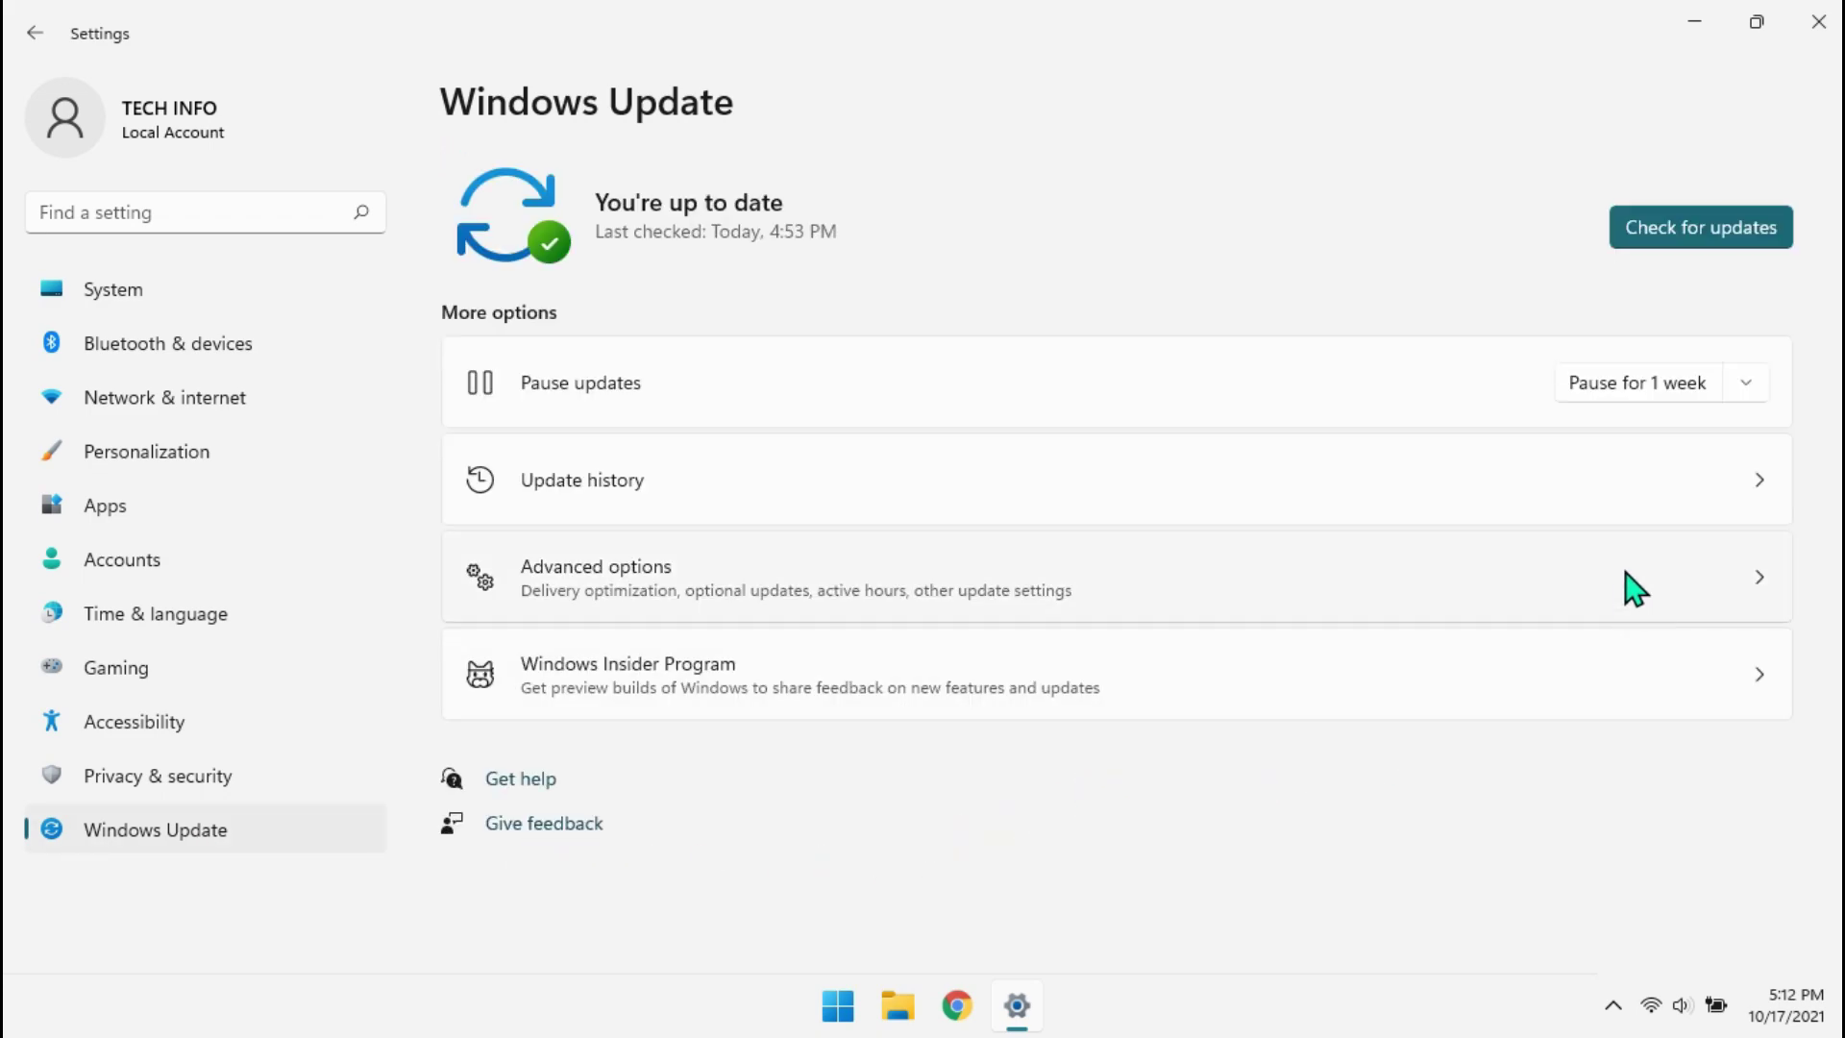
click(1667, 242)
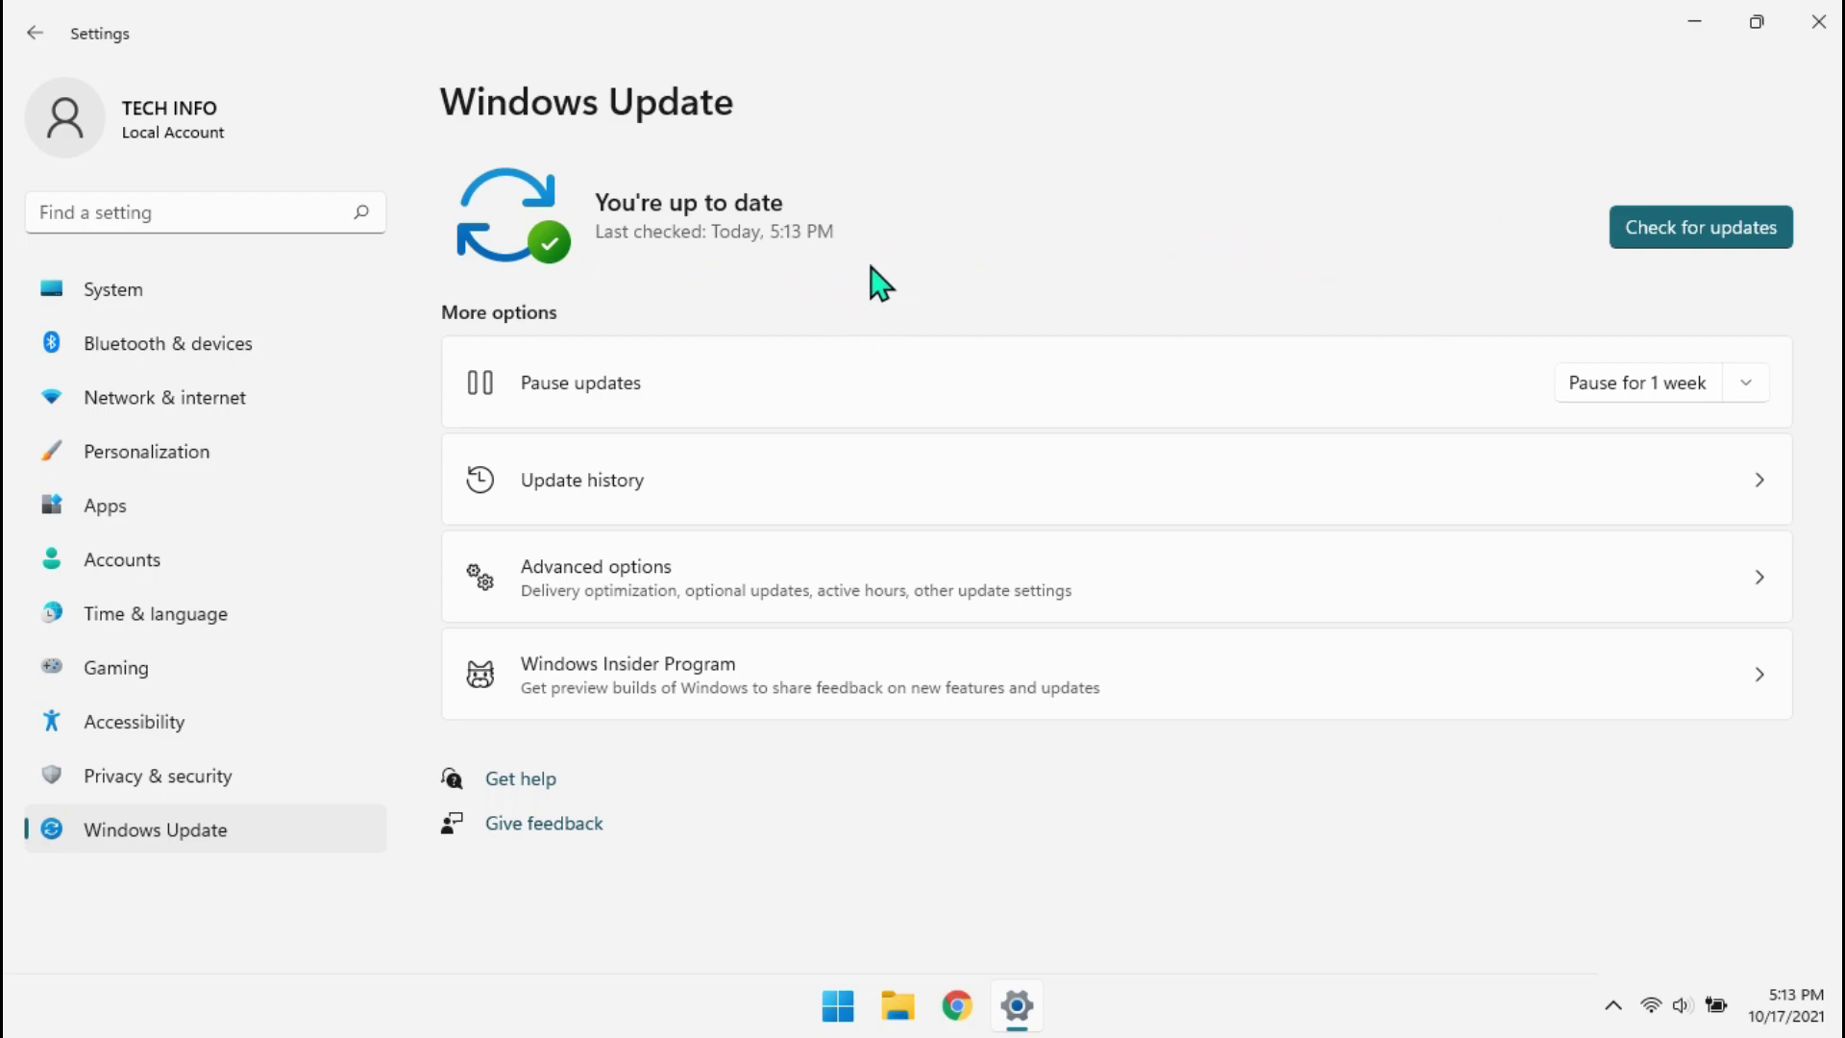
Step: Select all three optional driver updates, download and install them, then close Settings
click(726, 577)
scroll(730, 596, down, 1)
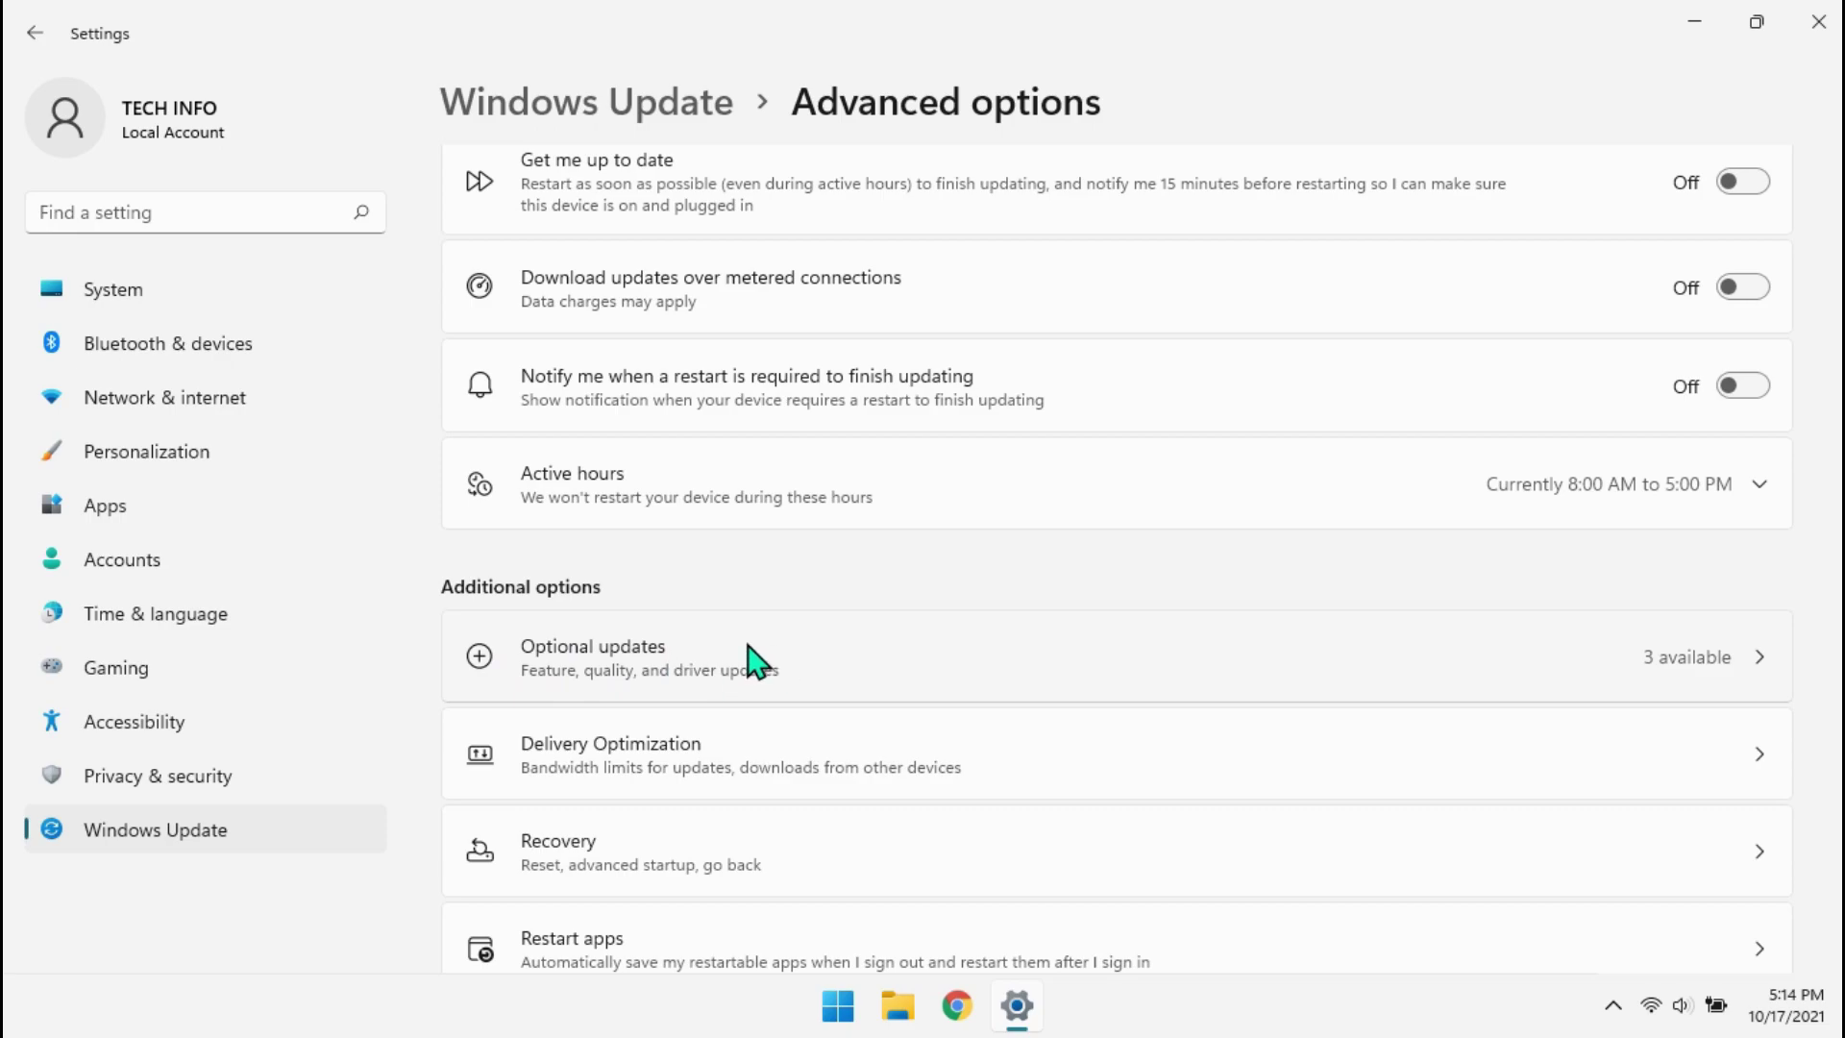
click(1211, 663)
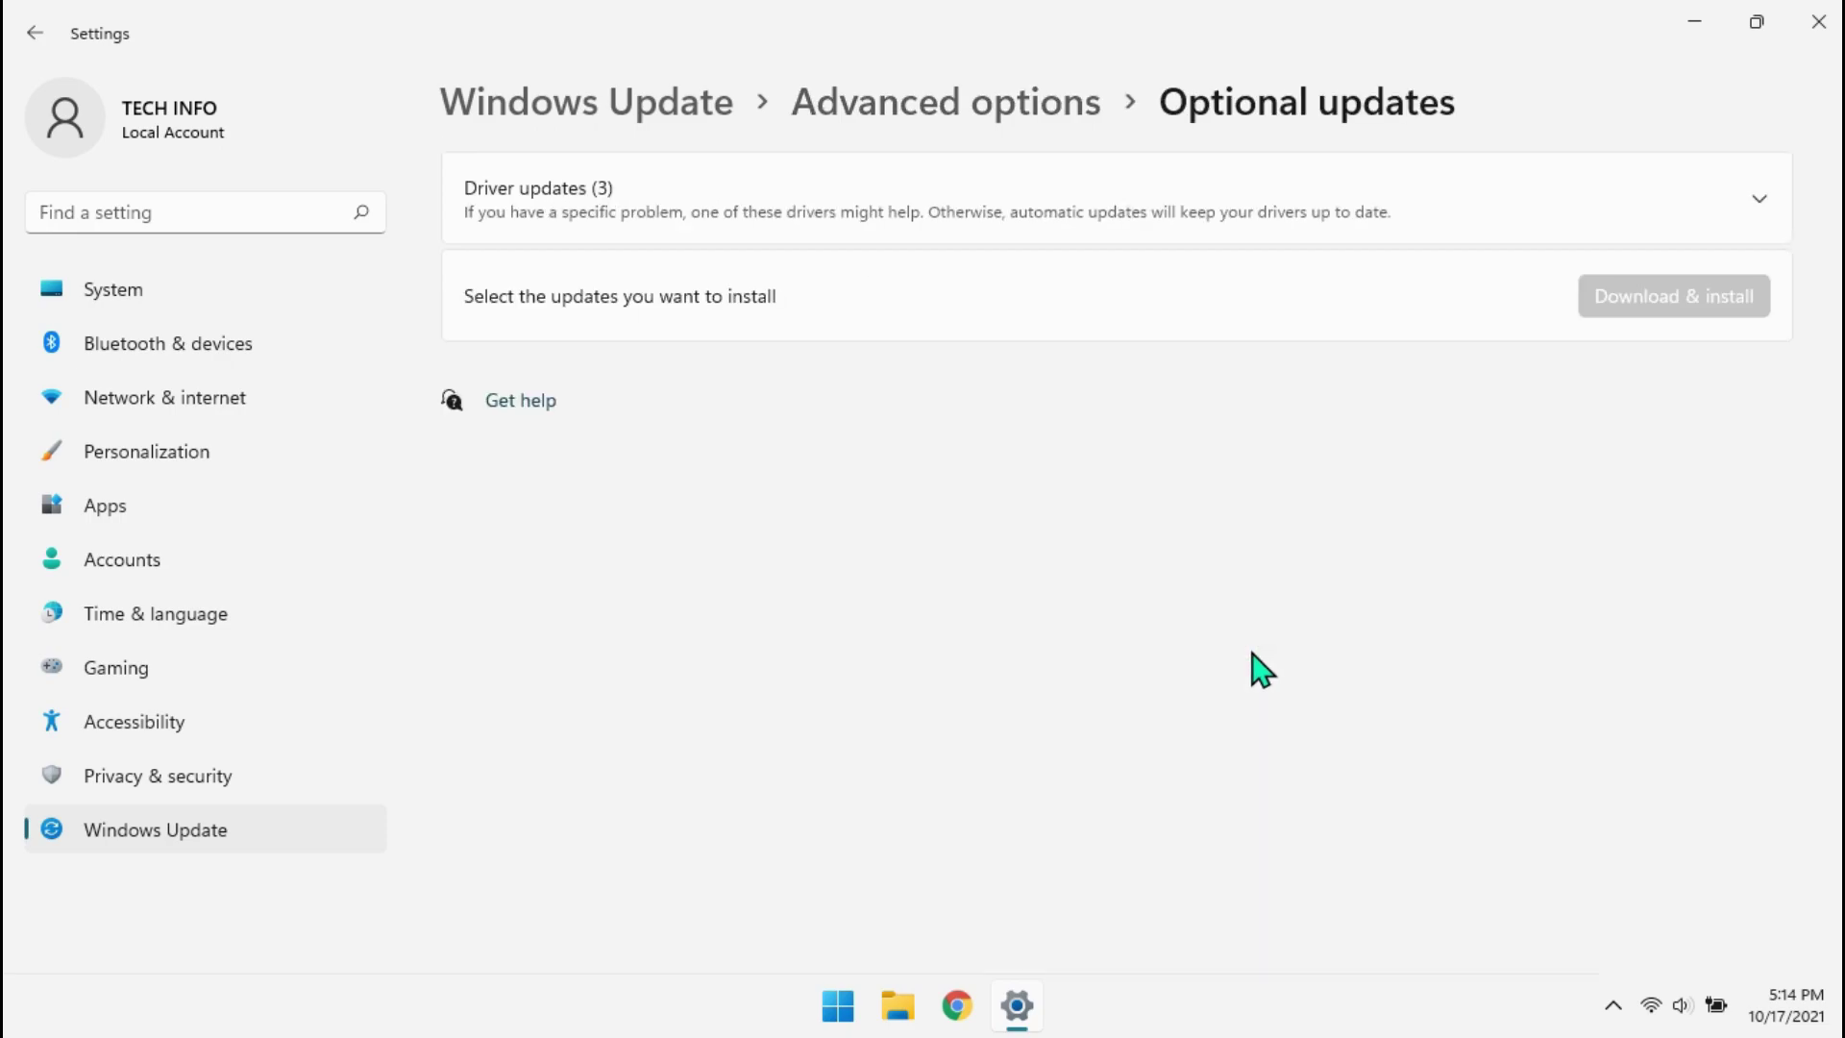
click(734, 206)
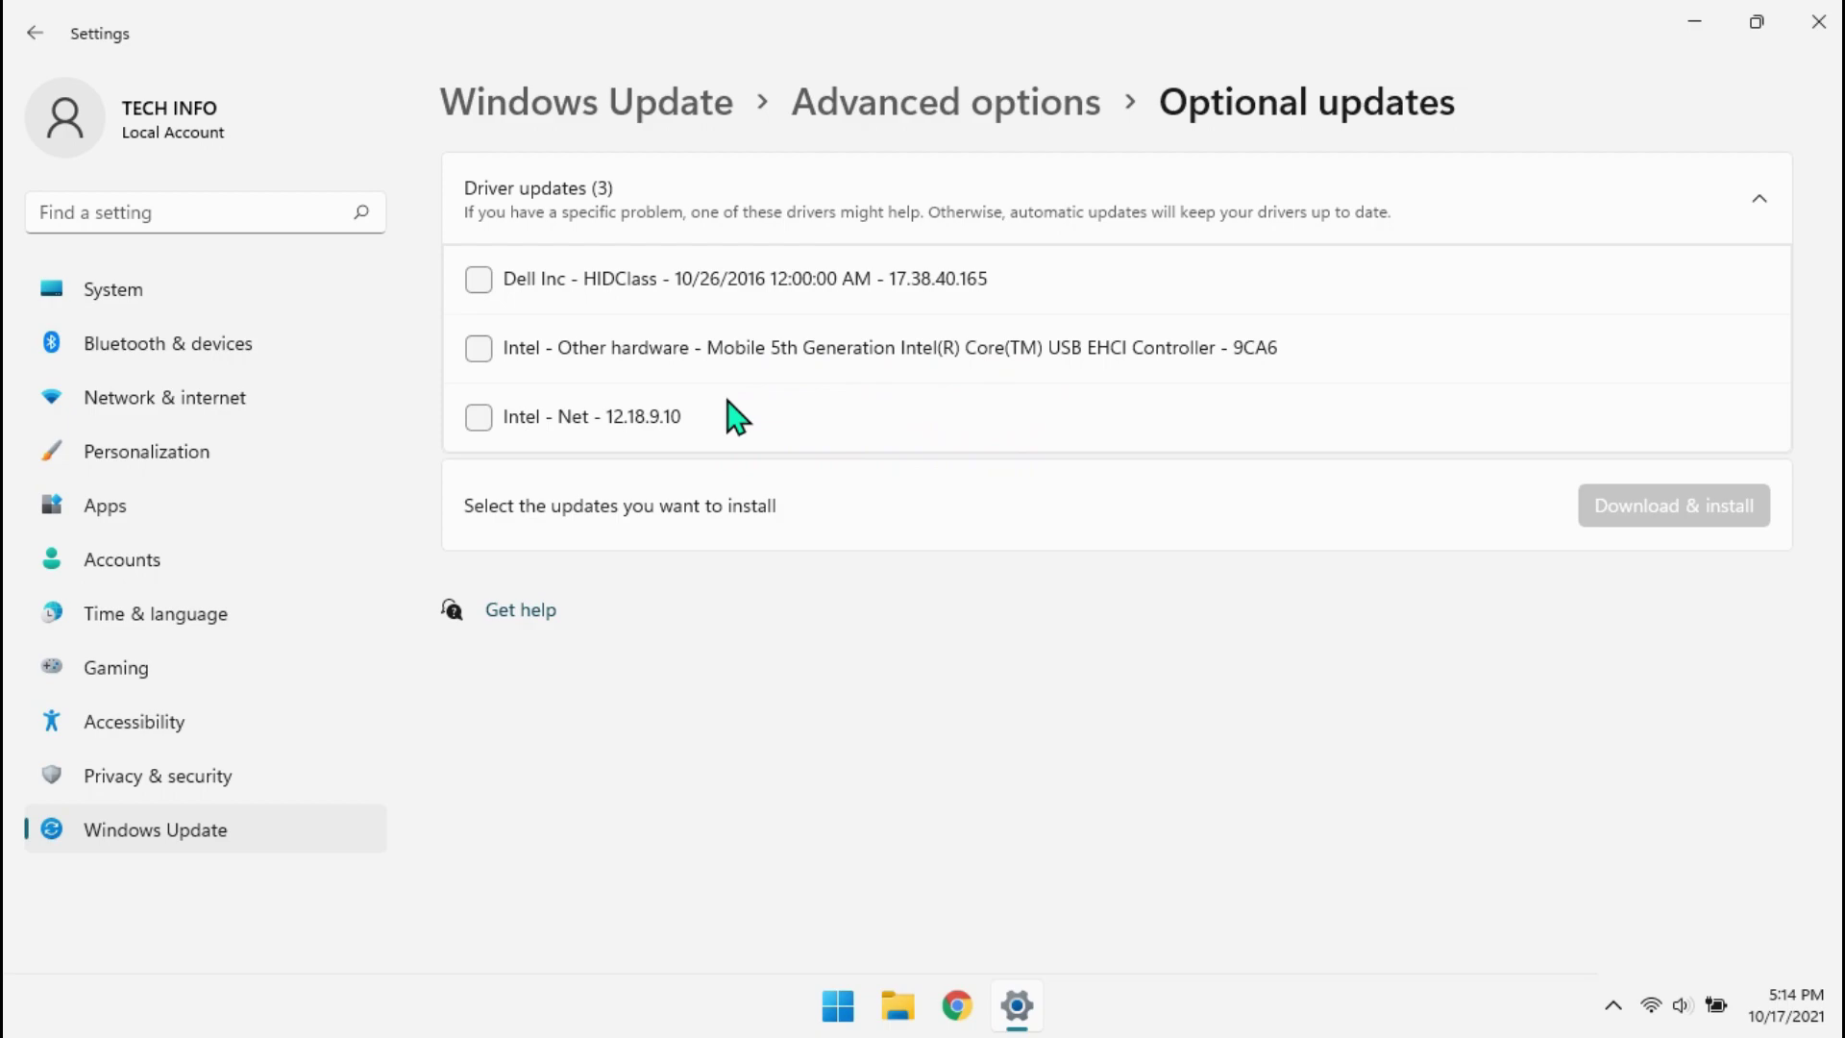
click(482, 422)
click(480, 352)
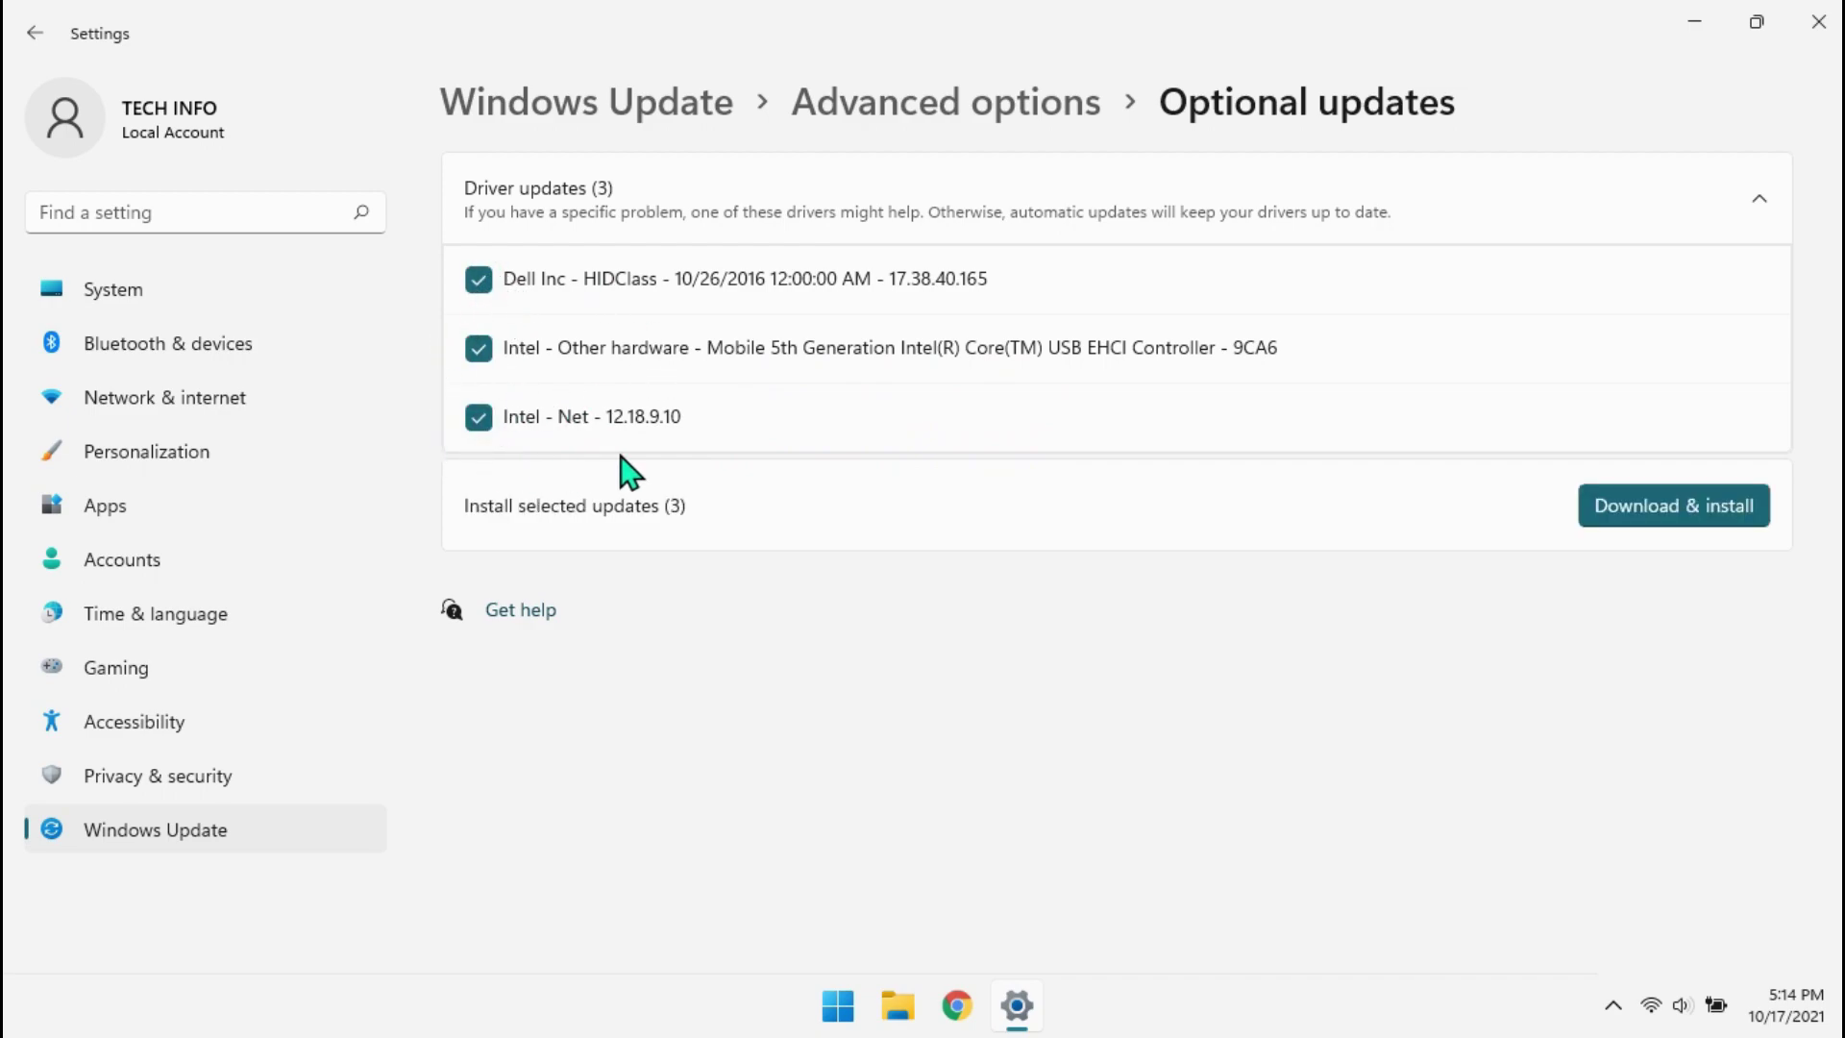
click(1669, 511)
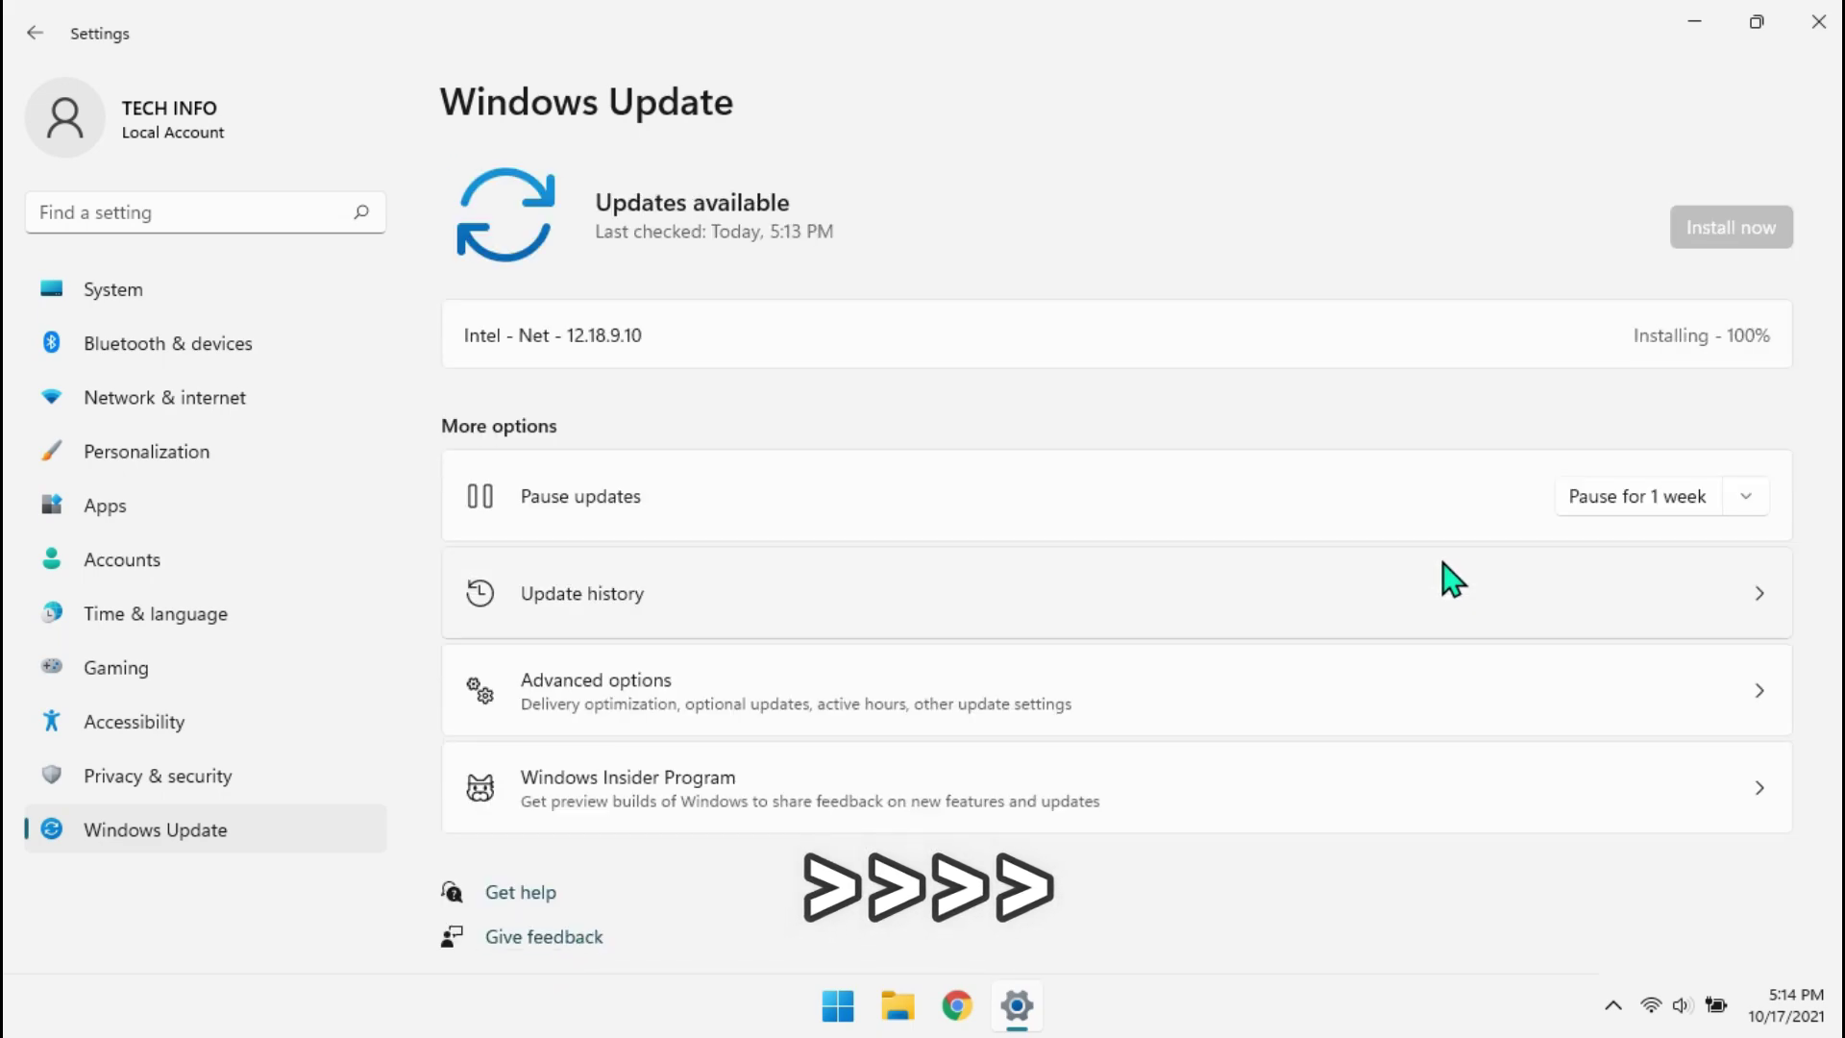
click(1814, 25)
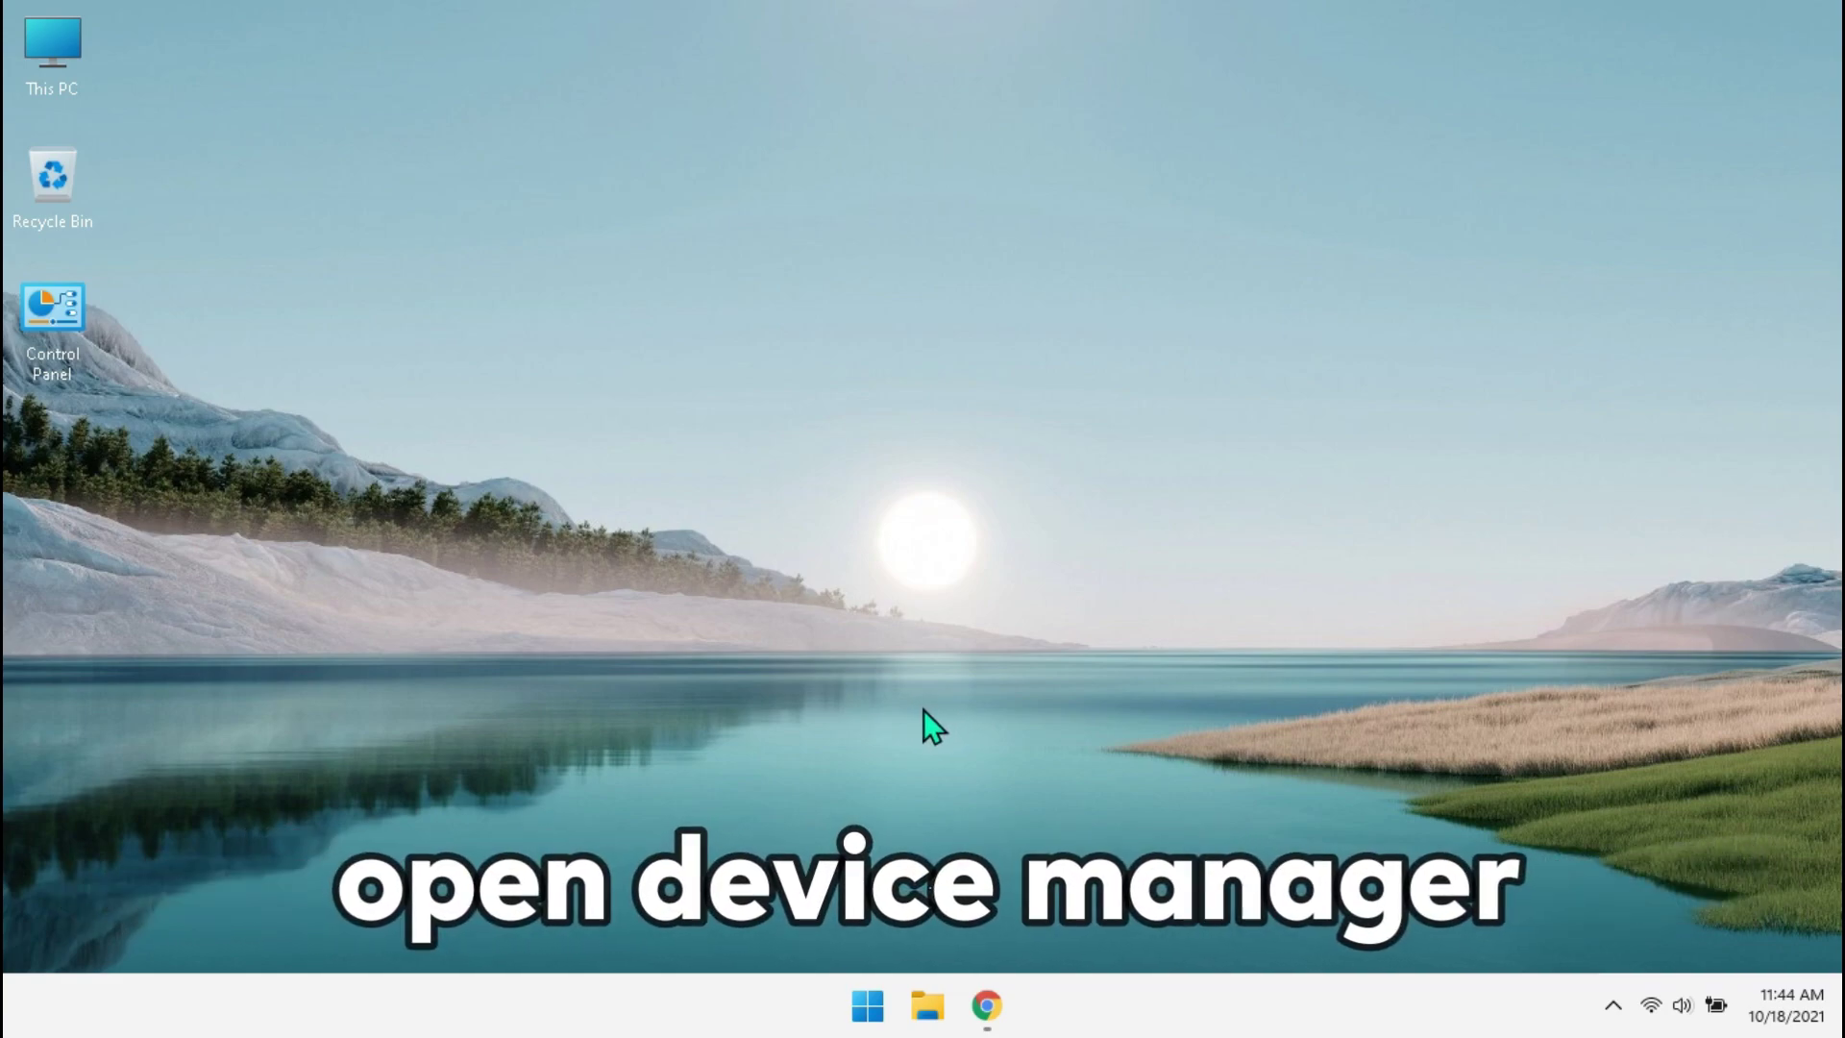
key(super+r)
text(devm)
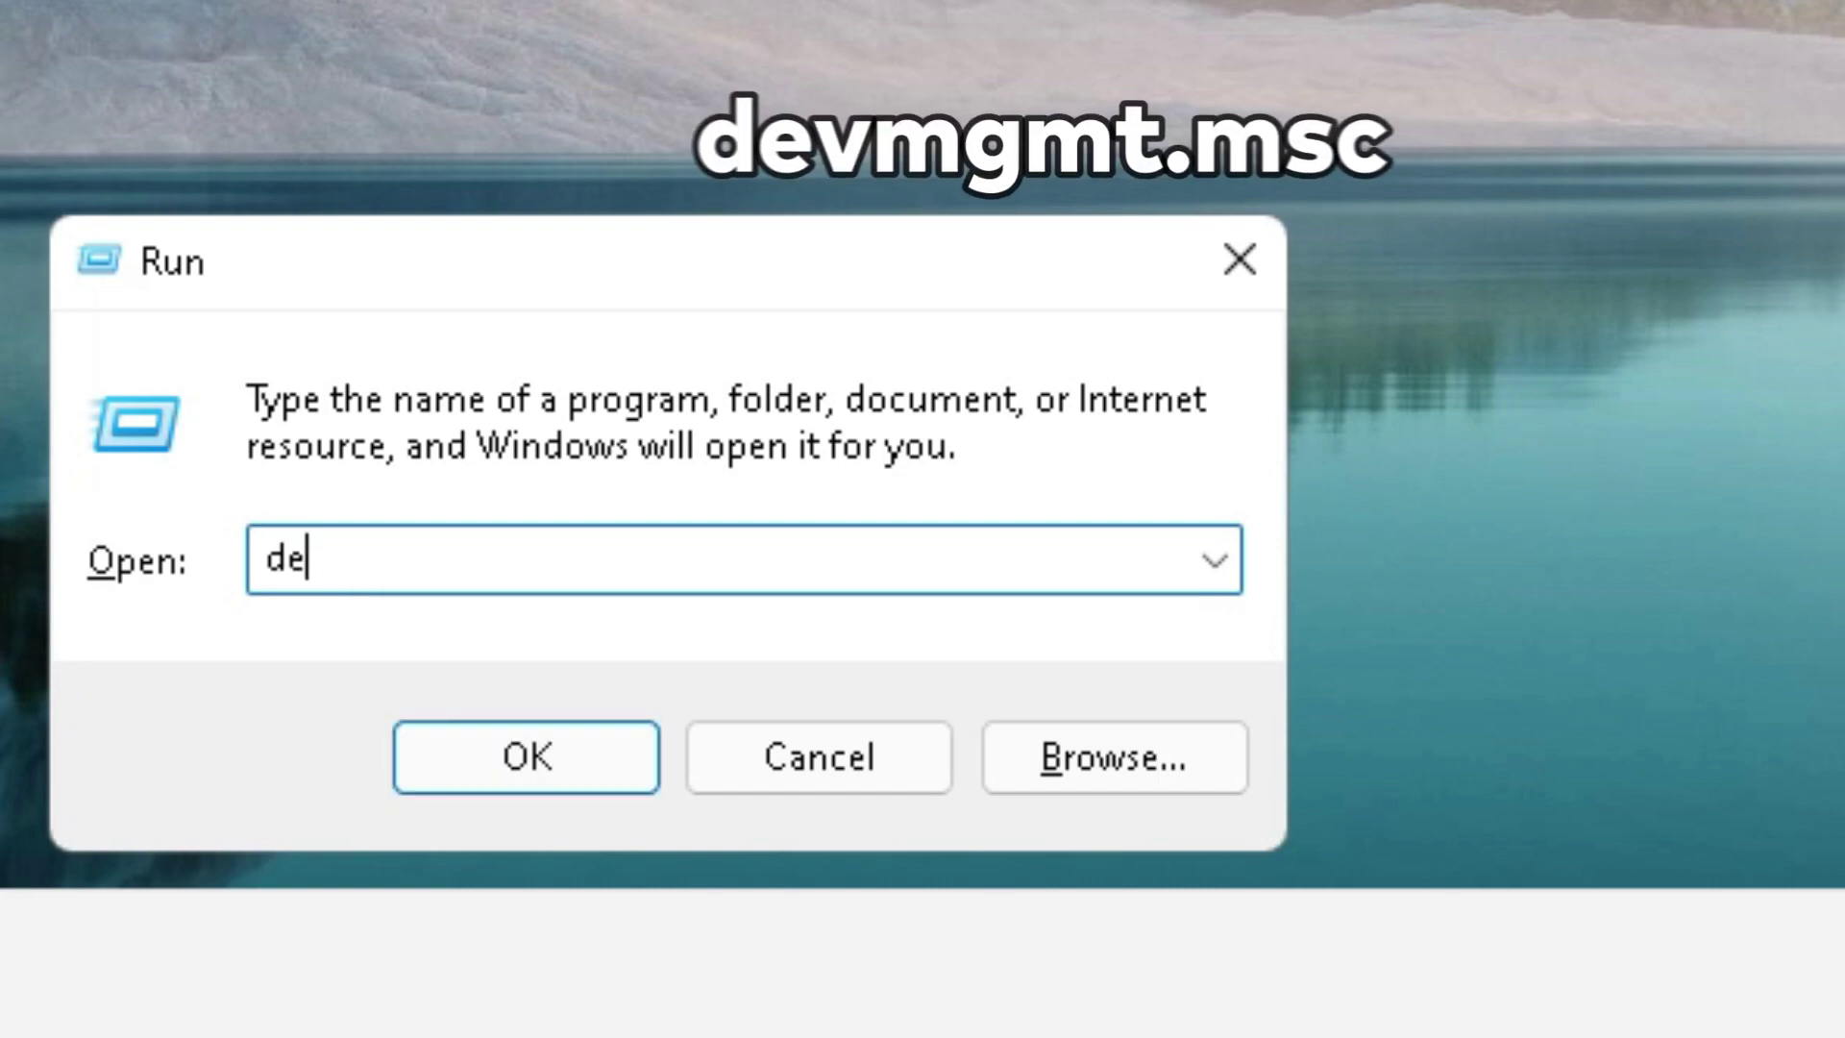
text(gmt.msc)
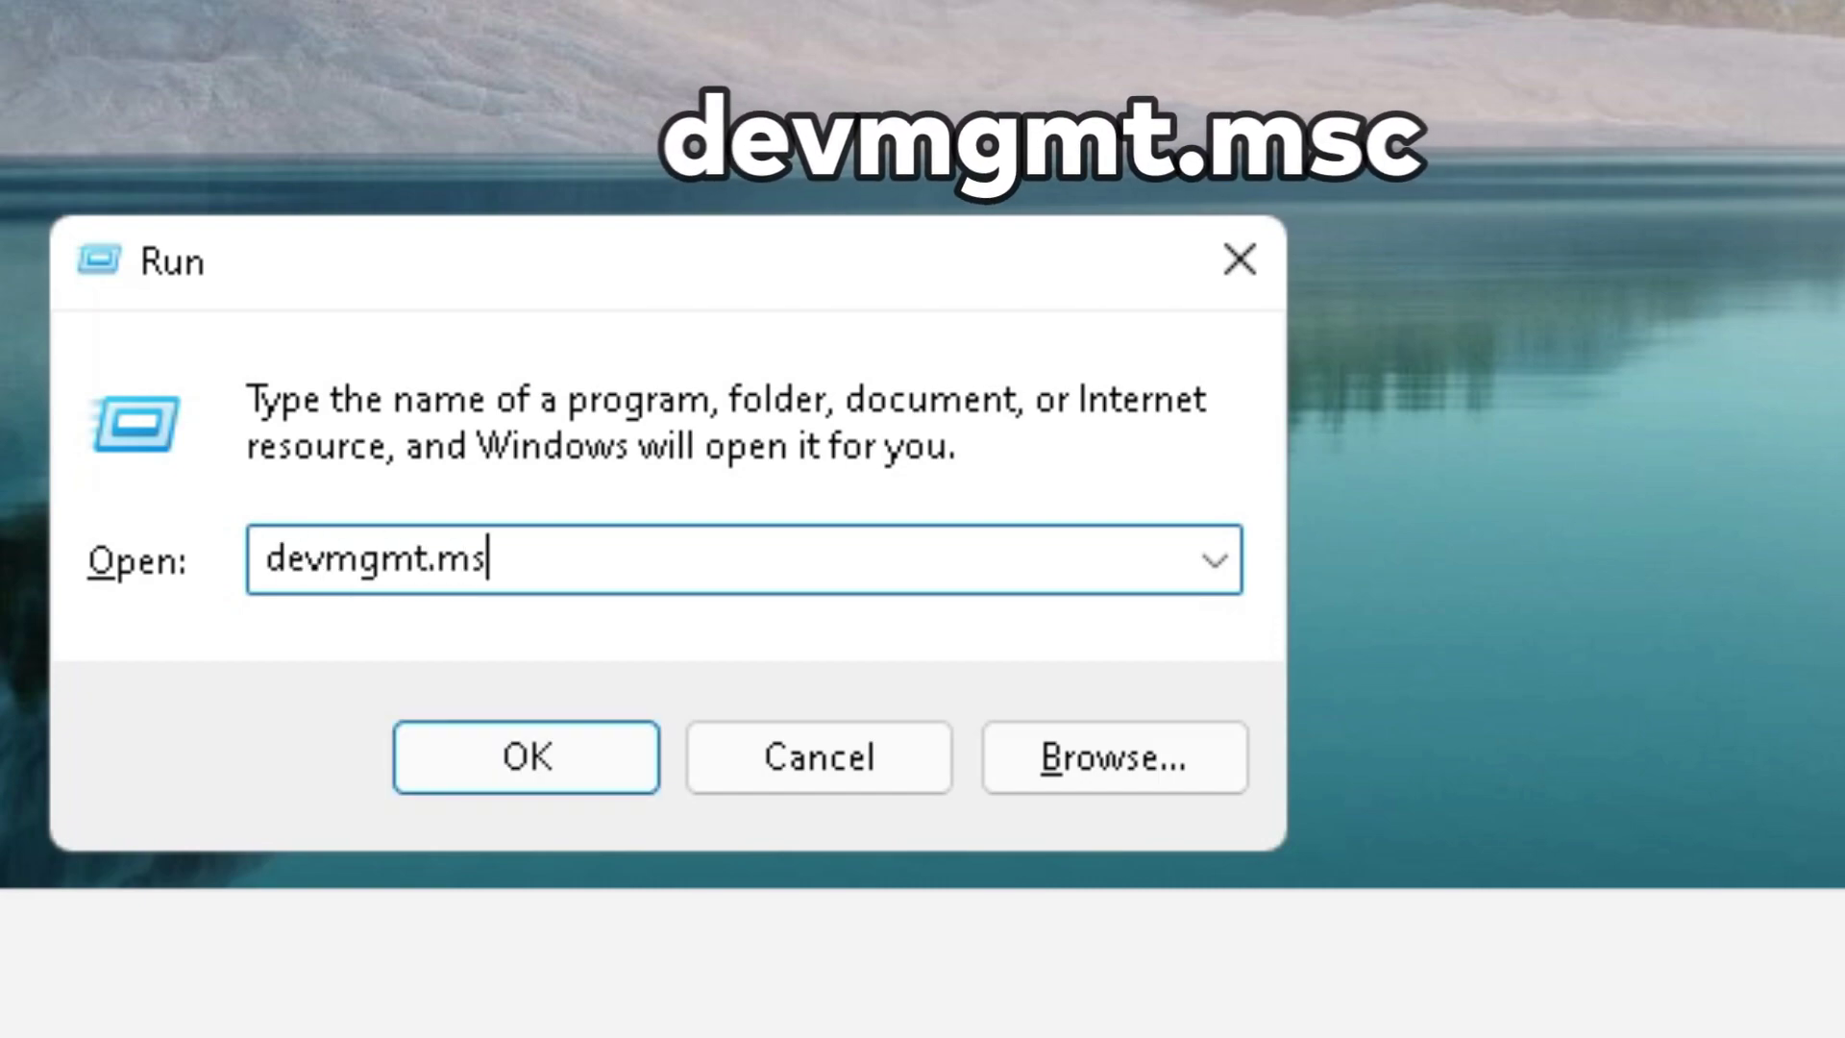
key(Return)
click(150, 353)
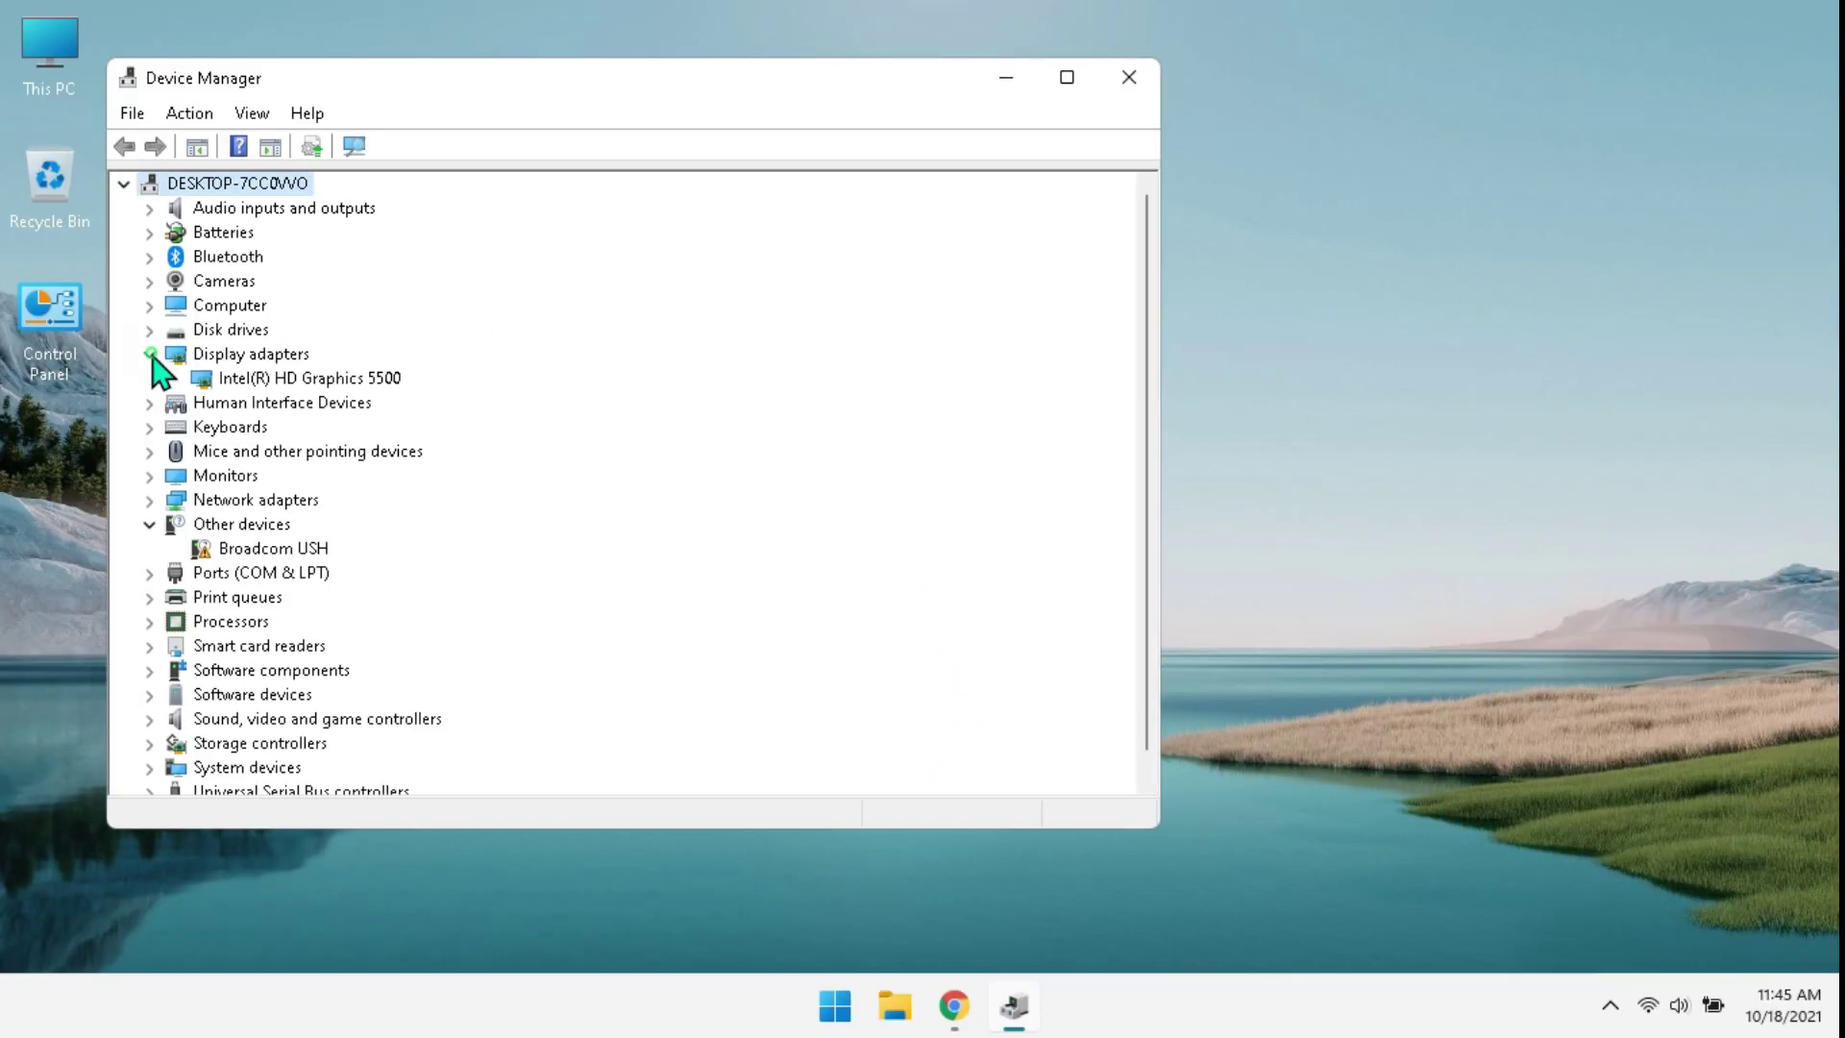
click(306, 385)
right_click(308, 389)
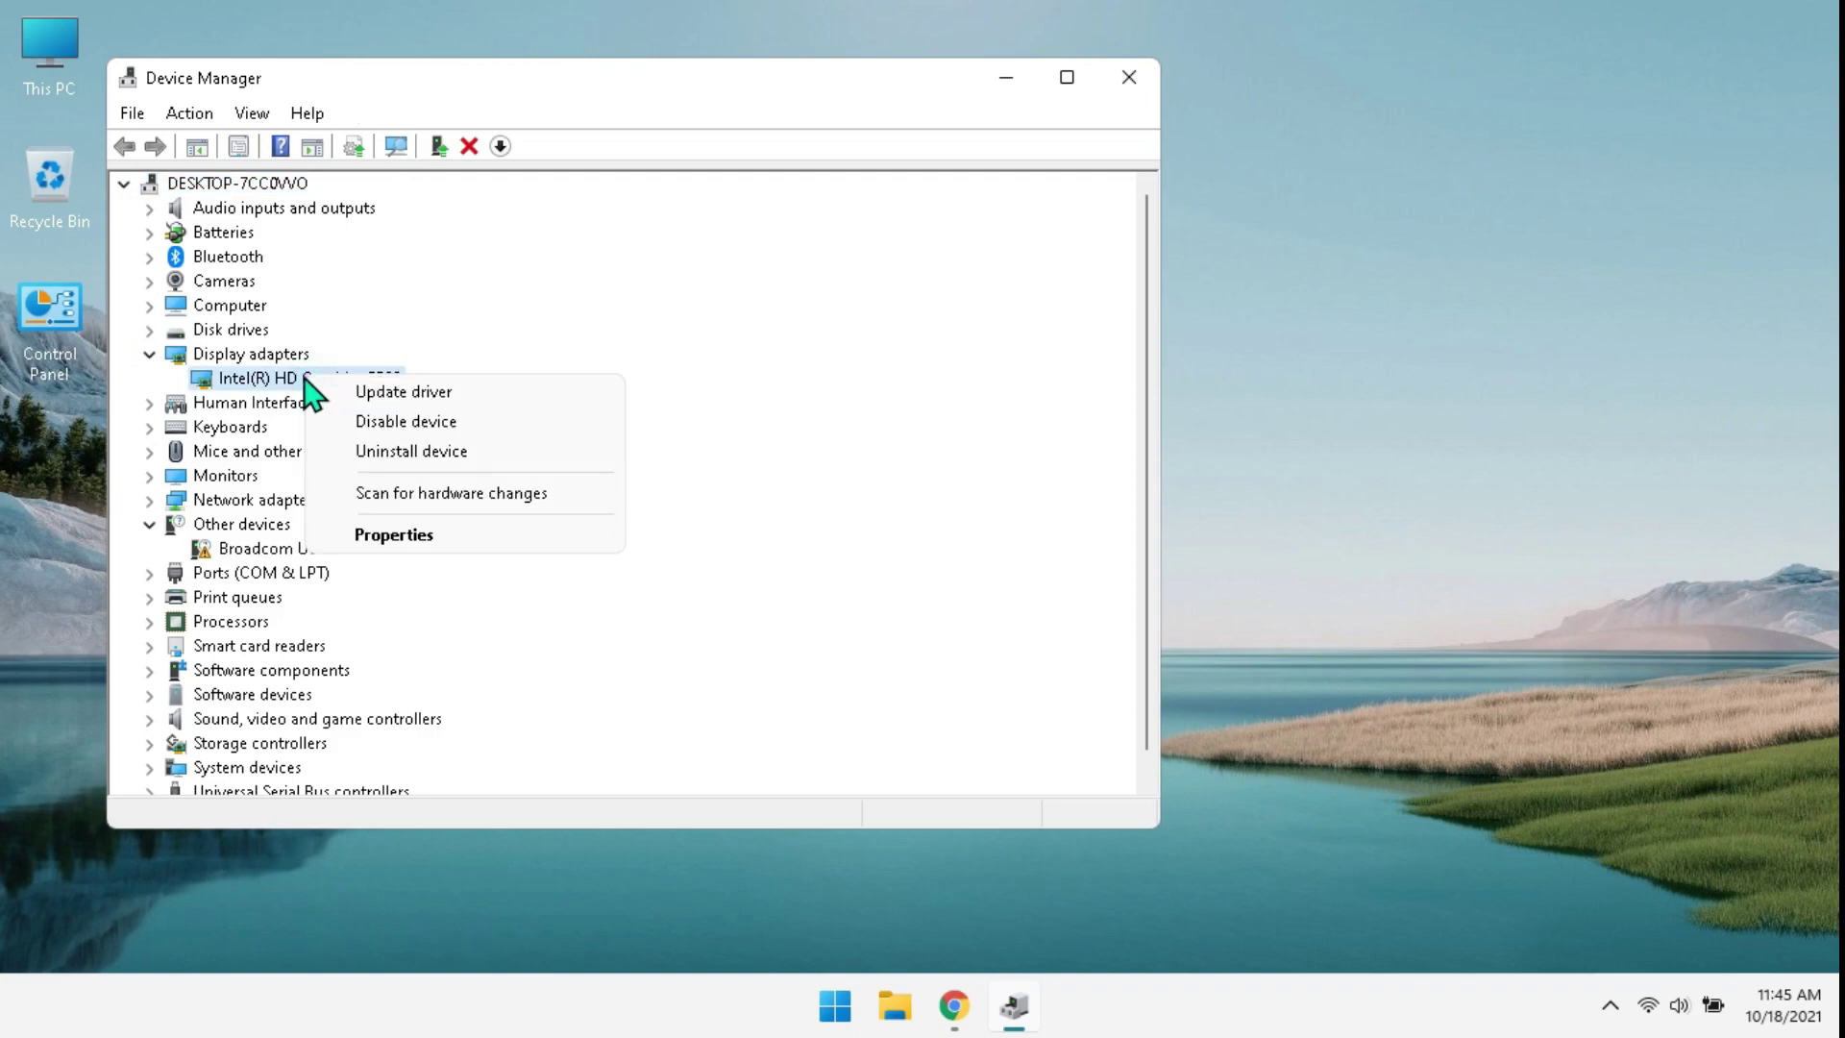
click(350, 536)
click(468, 202)
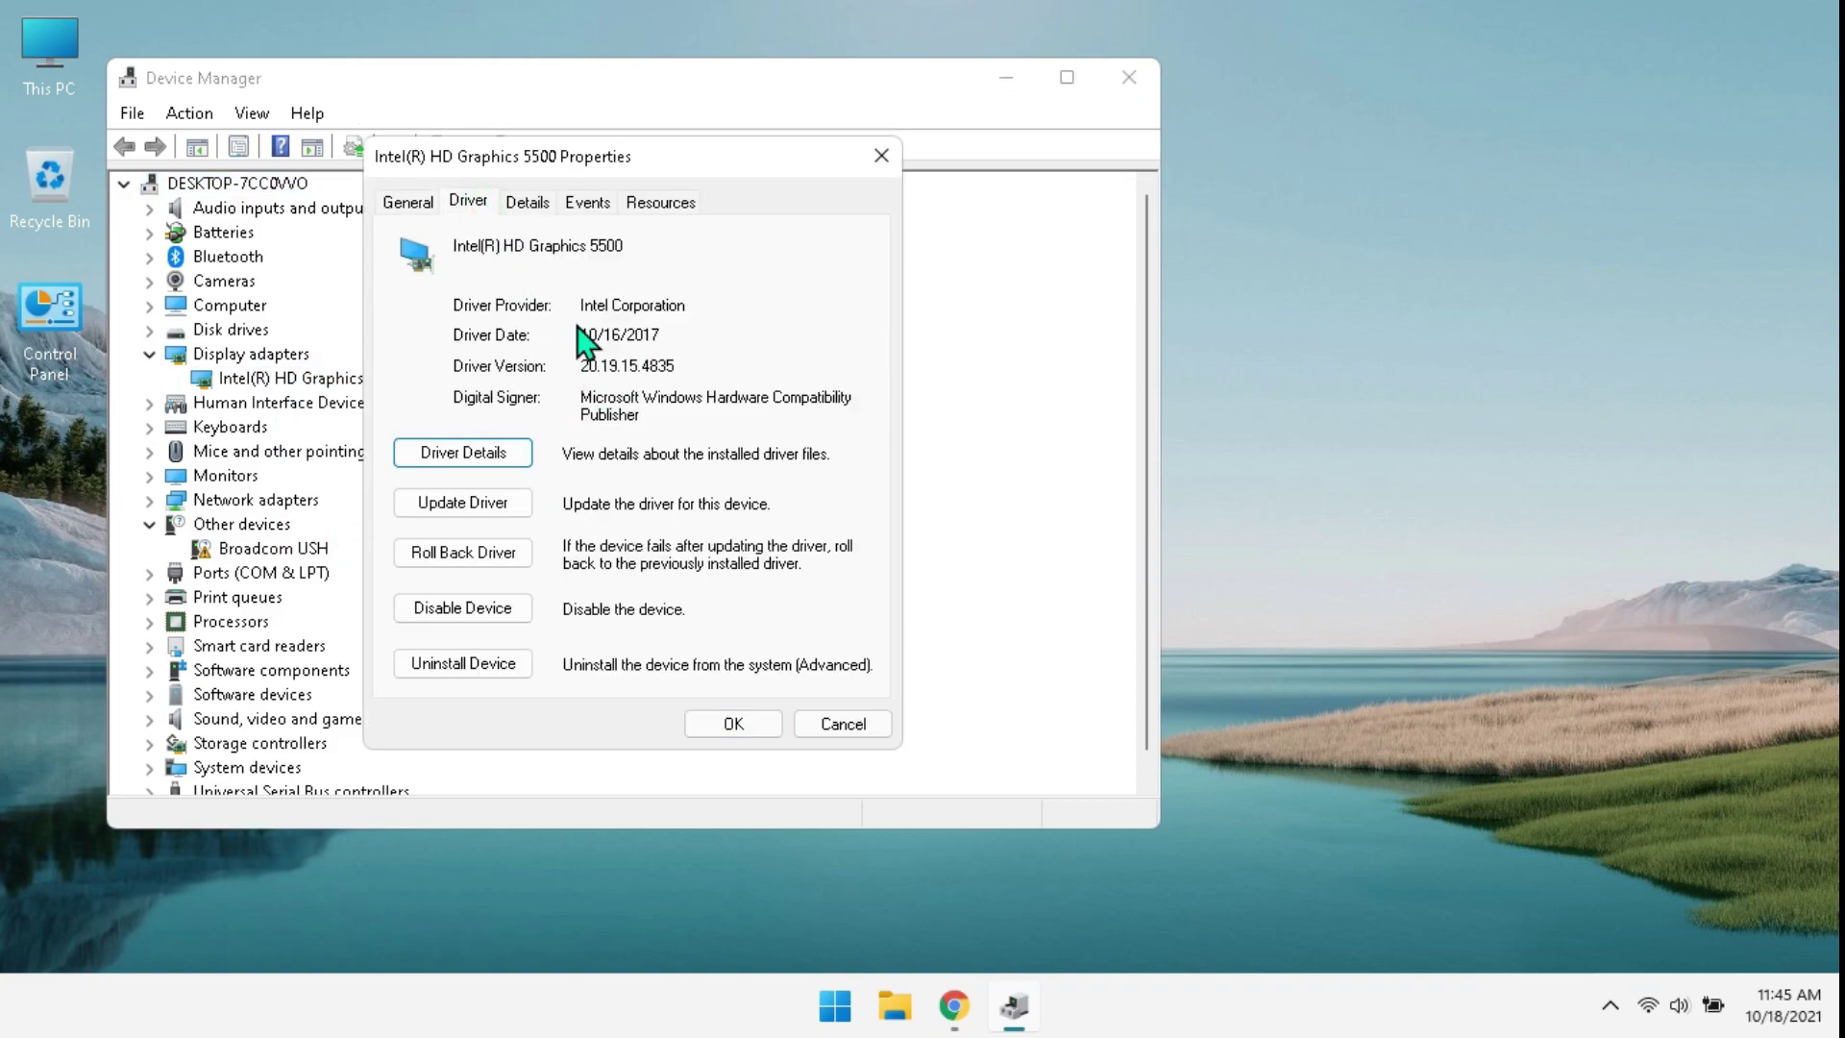
drag(577, 331, 695, 335)
click(881, 156)
click(1130, 79)
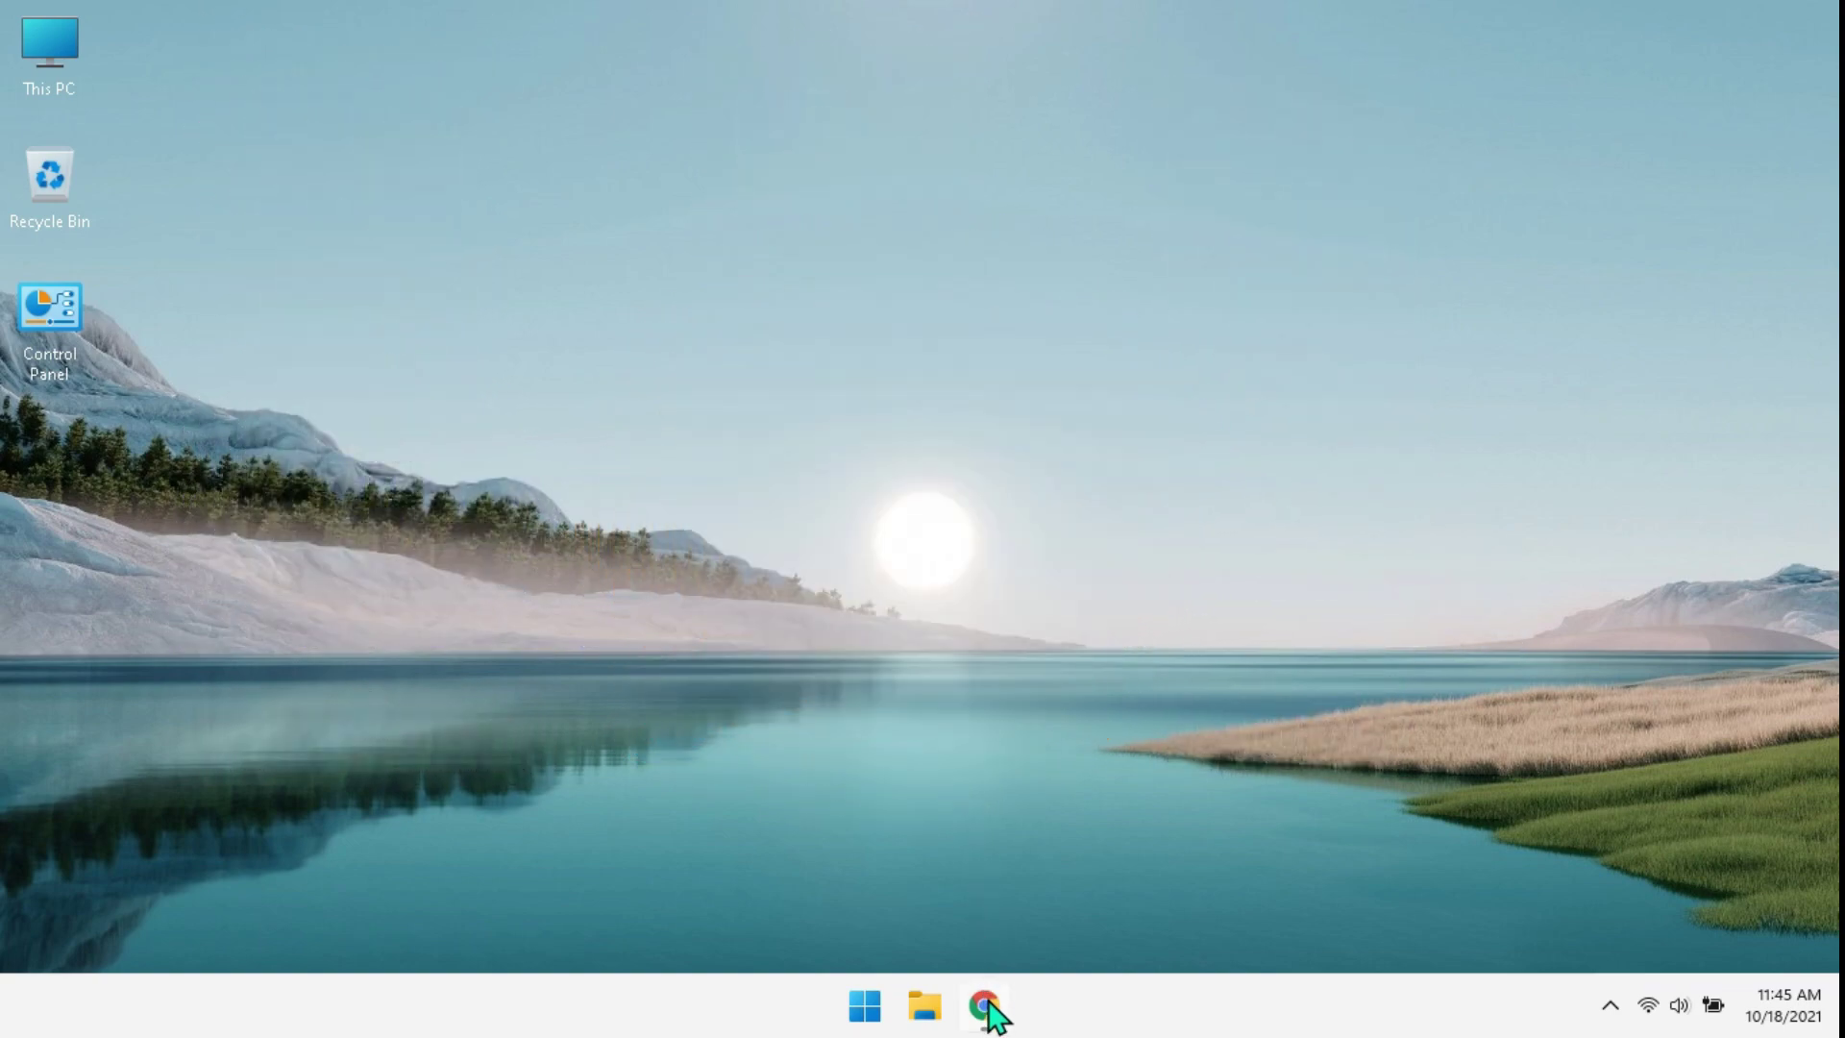
Step: In Chrome, review the NVIDIA, AMD and Intel driver pages, highlighting AUTOMATIC DRIVER UPDATES
click(984, 1007)
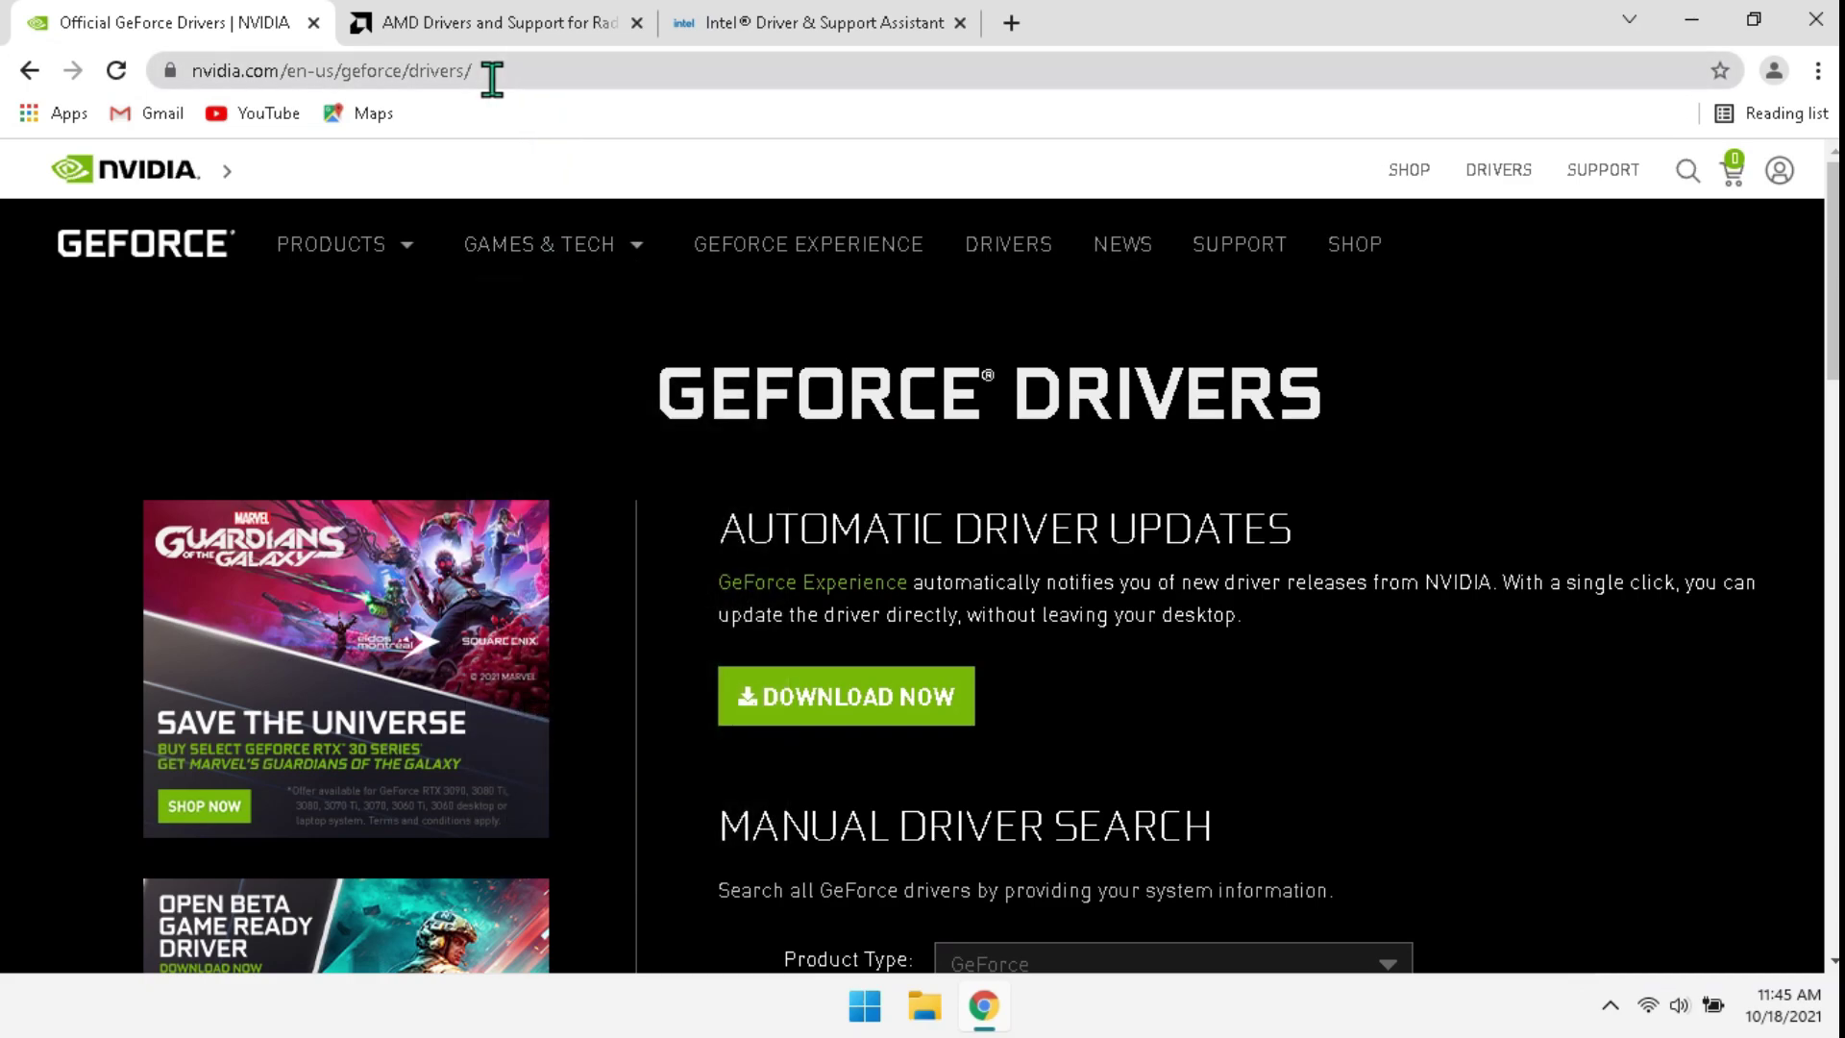
click(474, 22)
click(744, 17)
click(228, 23)
drag(723, 526, 1326, 530)
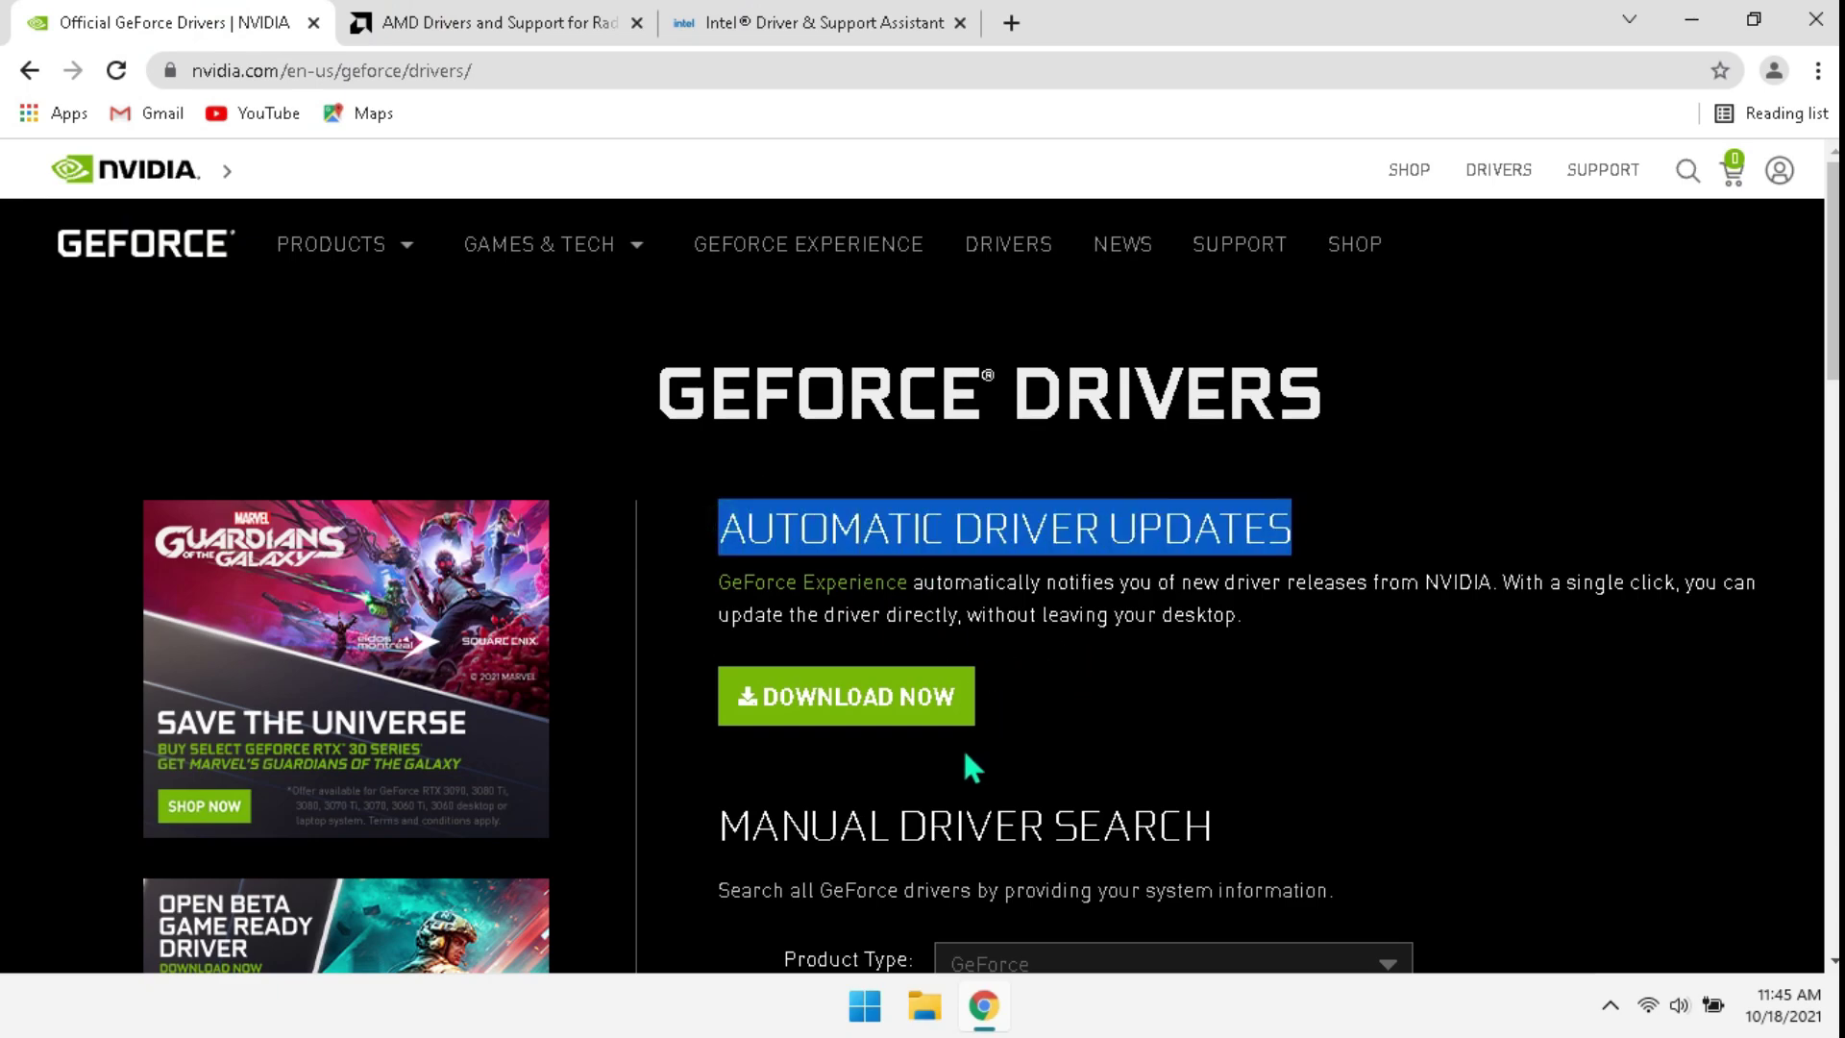
Step: On the Intel Driver & Support Assistant page, start the installer download
click(519, 25)
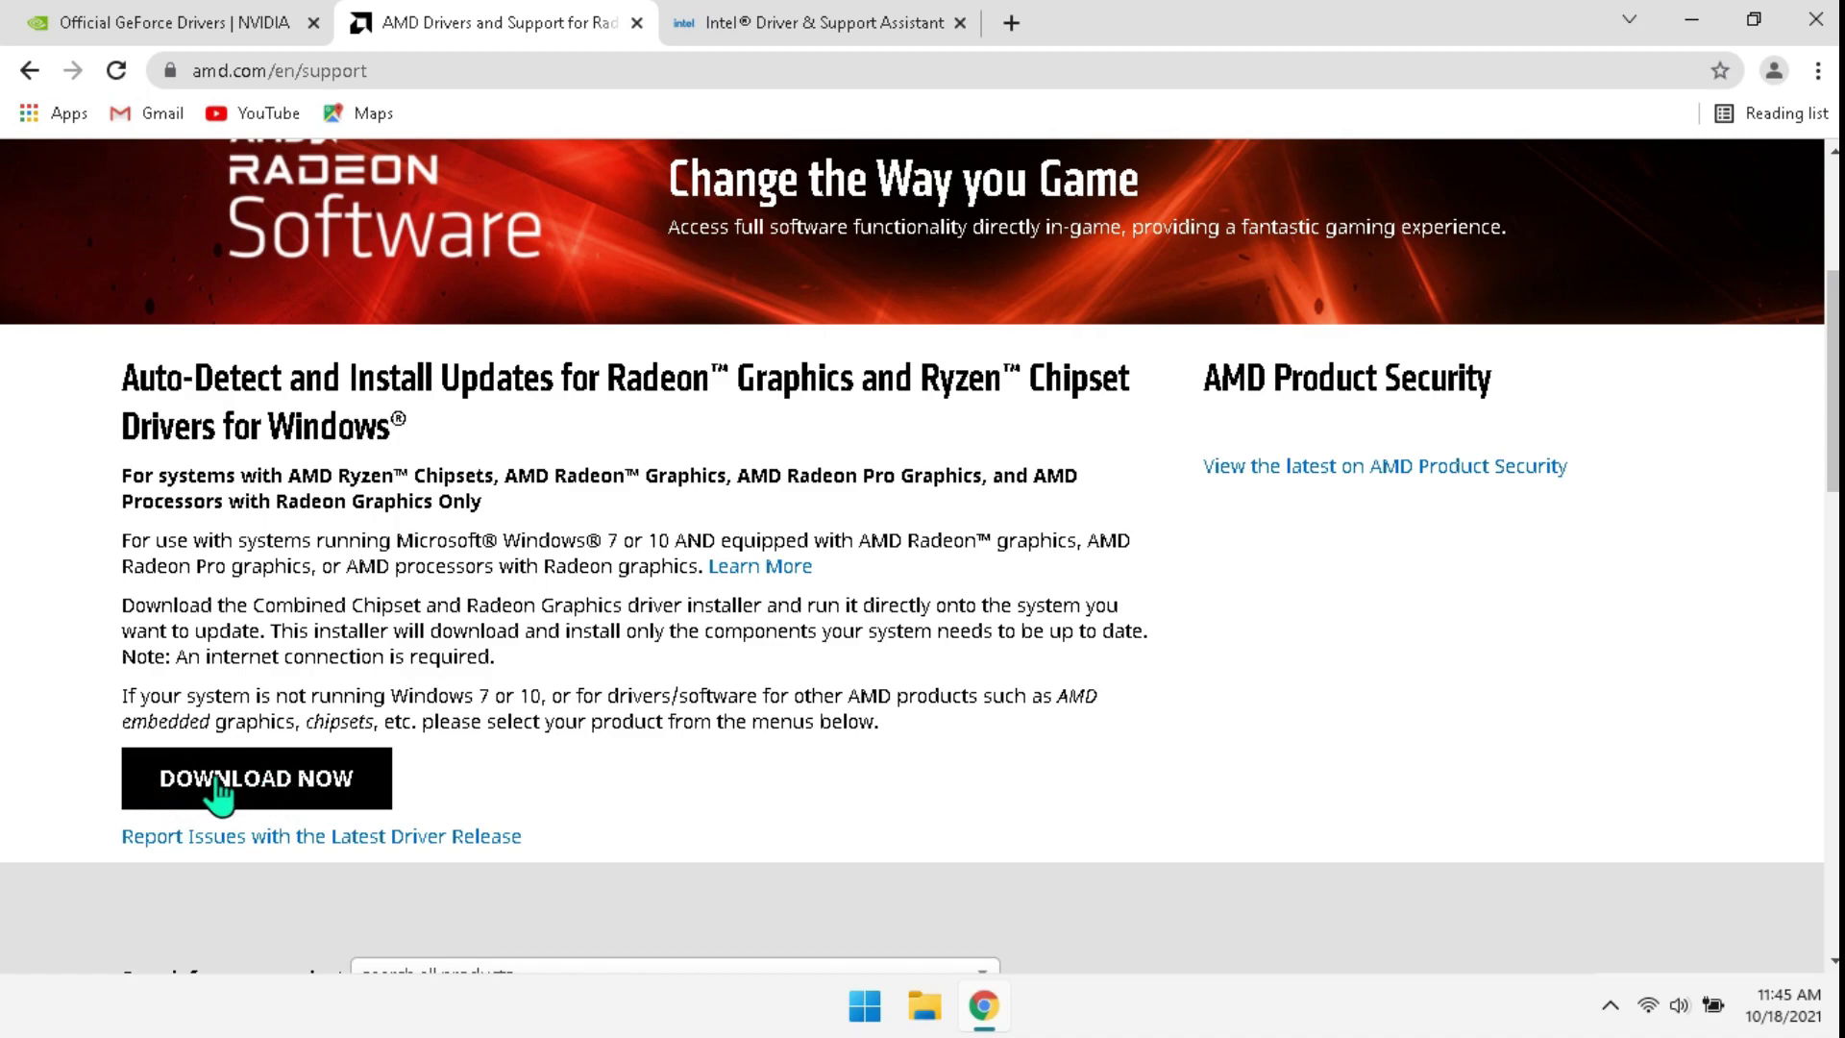
click(740, 27)
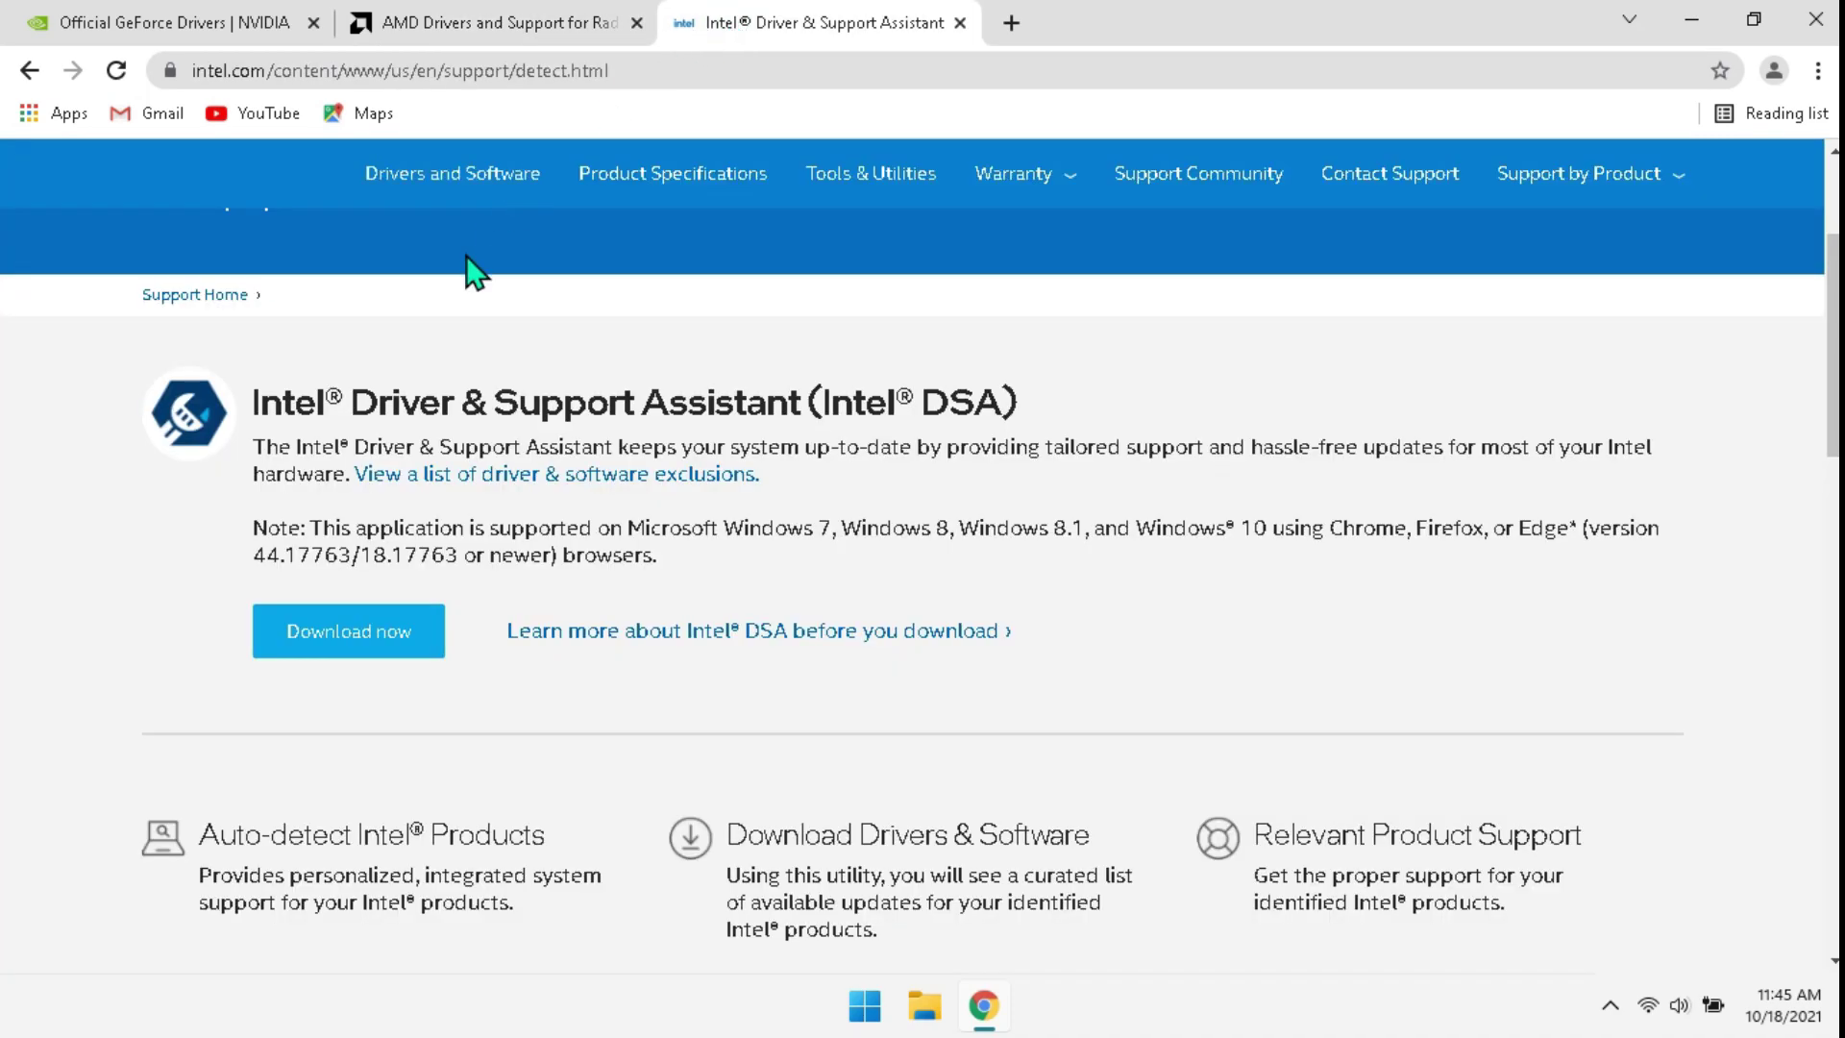
drag(240, 437, 1023, 408)
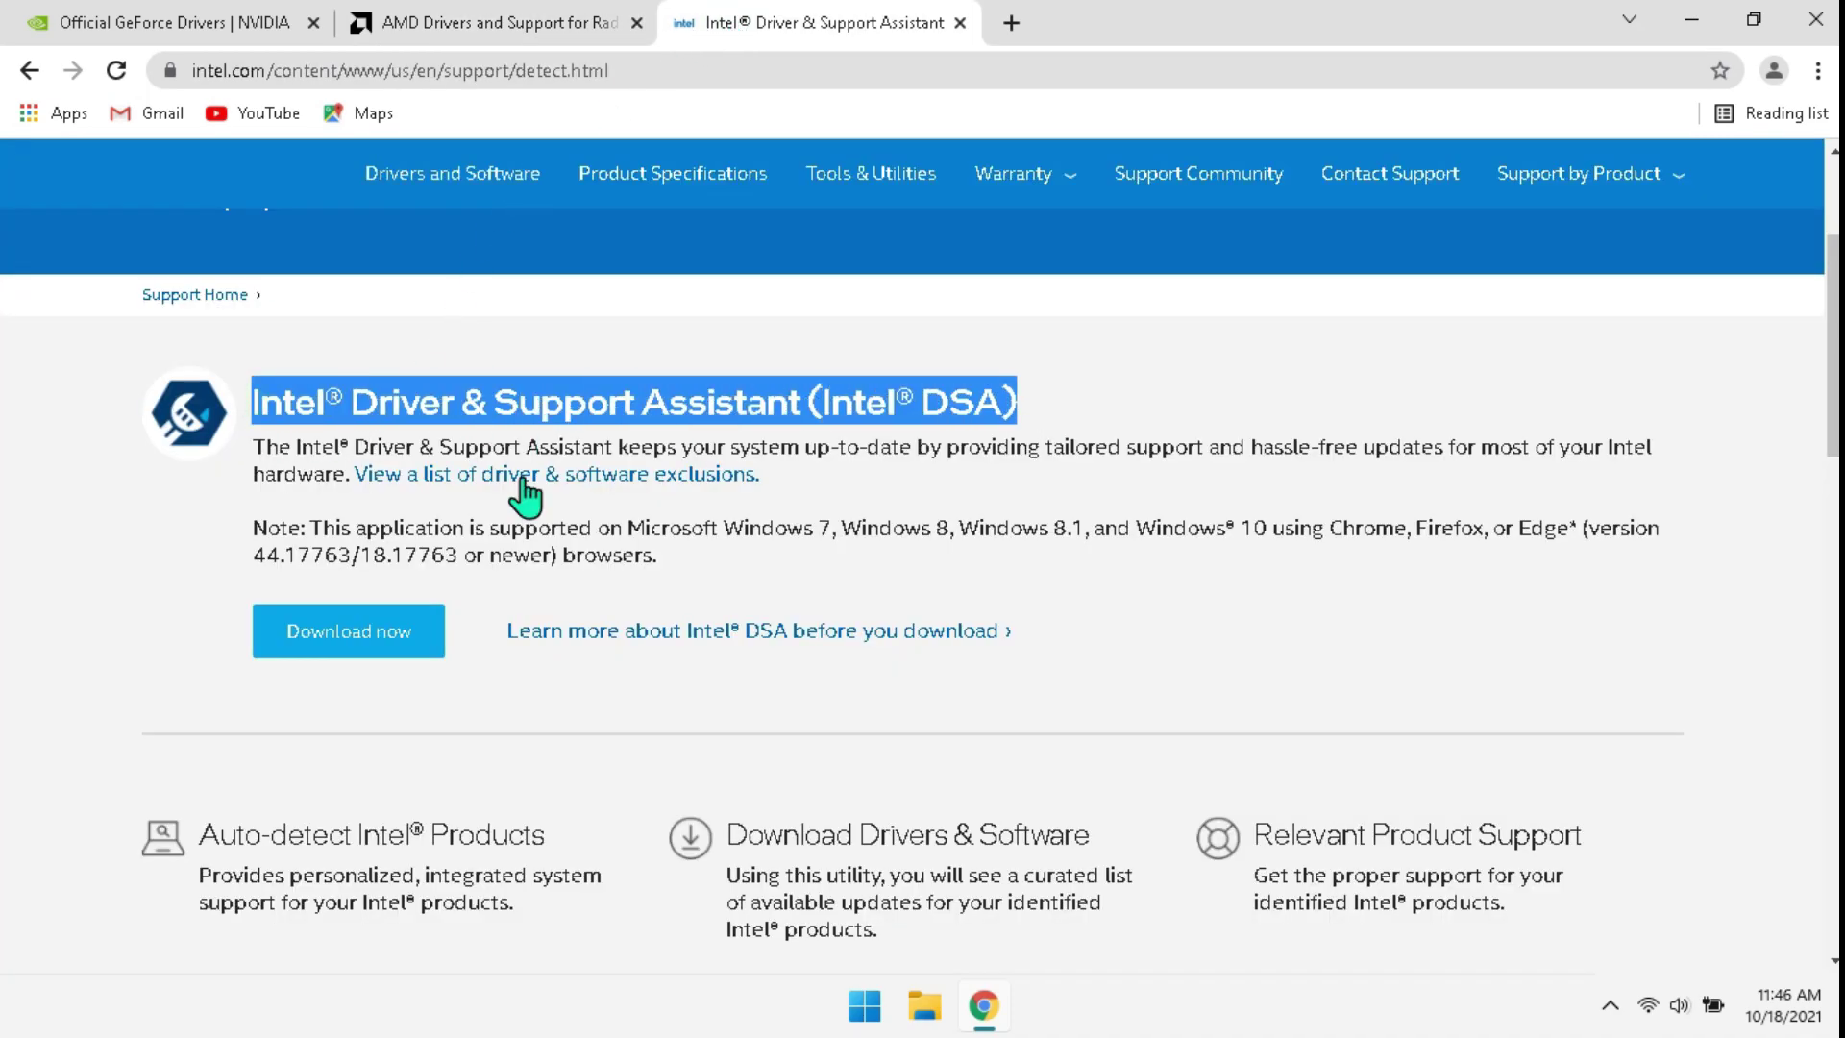
click(336, 672)
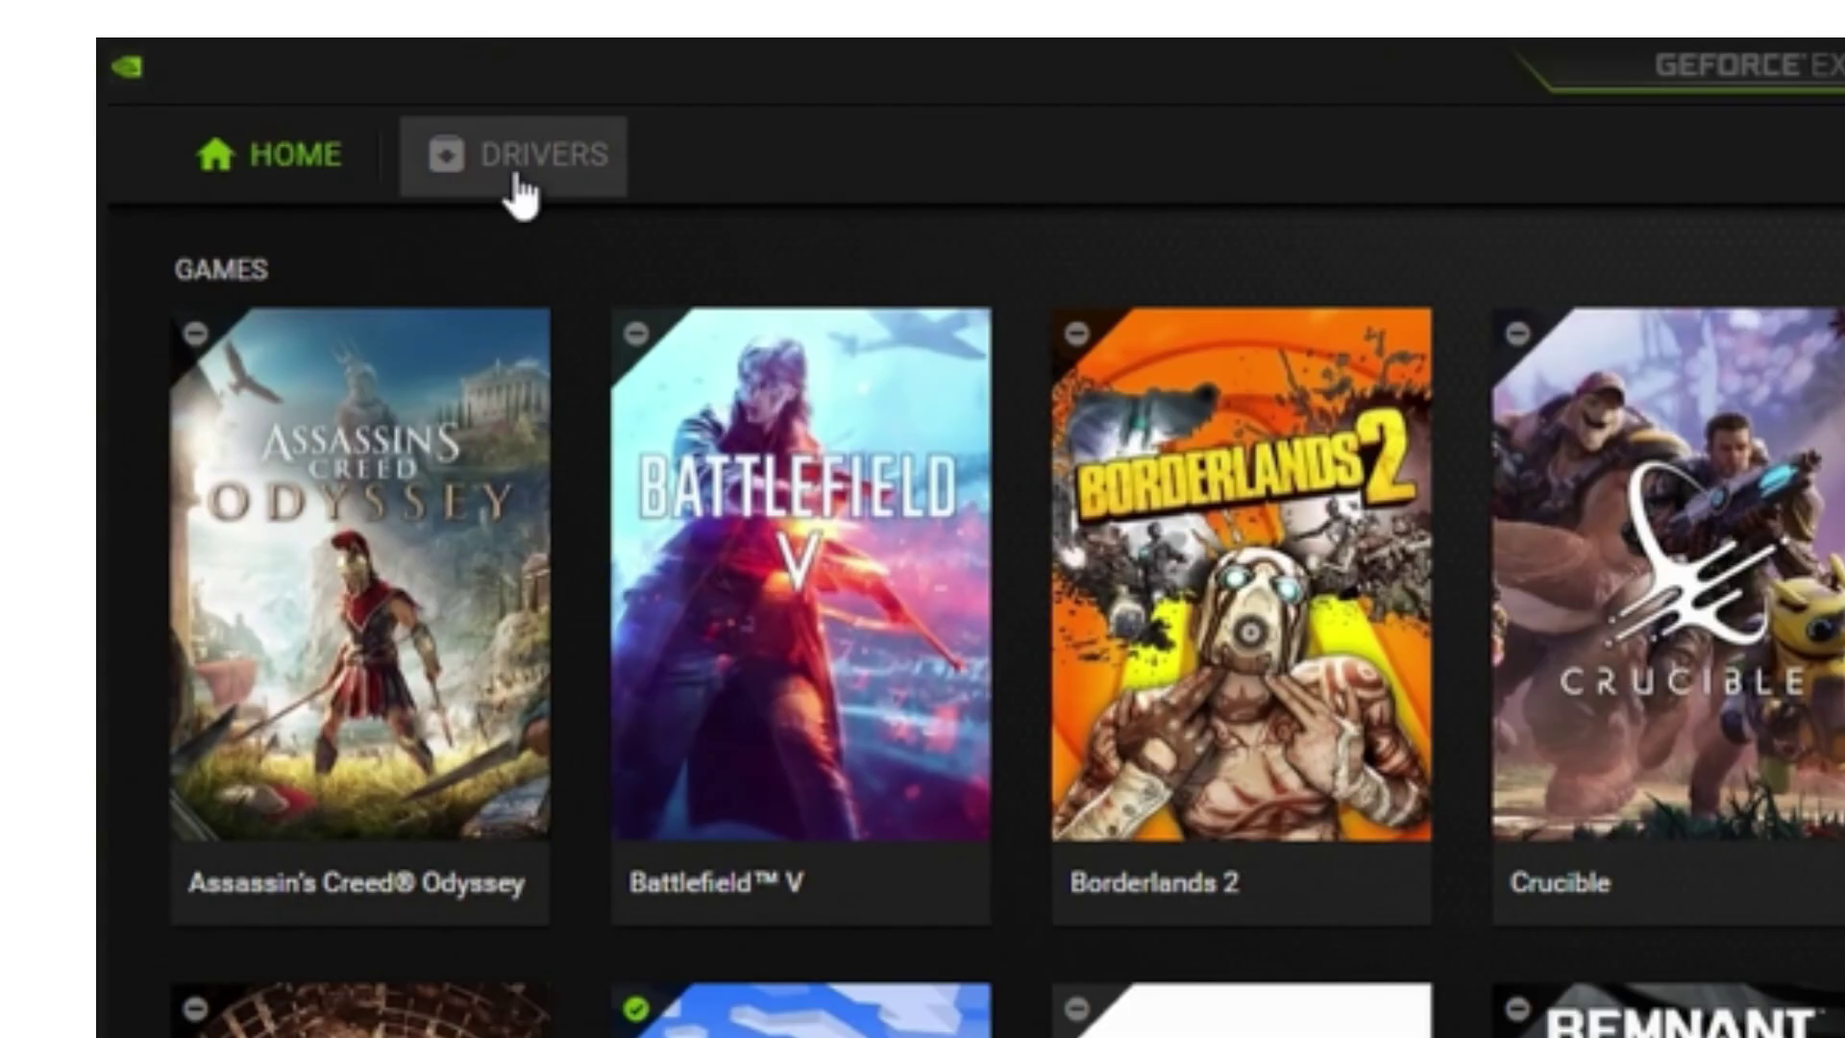
Step: View GeForce Experience's driver updates and continue the AMD Radeon R7 driver setup
click(516, 181)
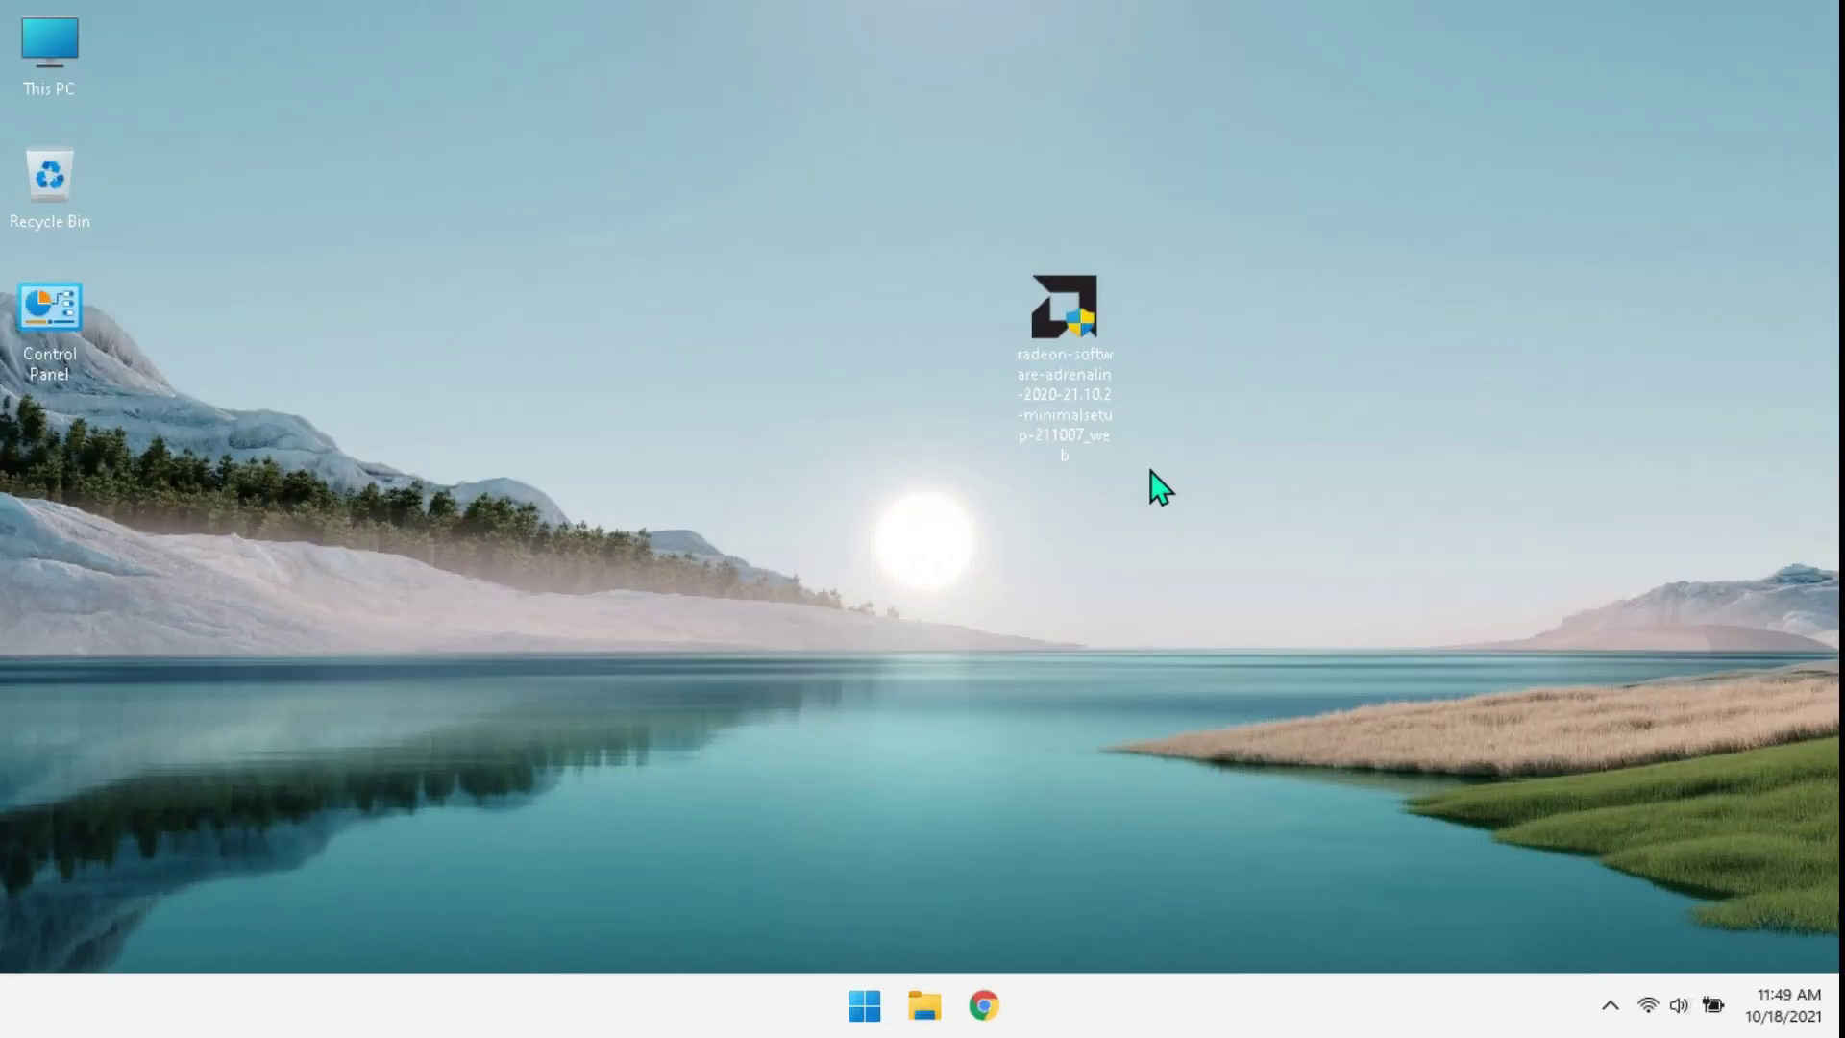
drag(1150, 467, 978, 276)
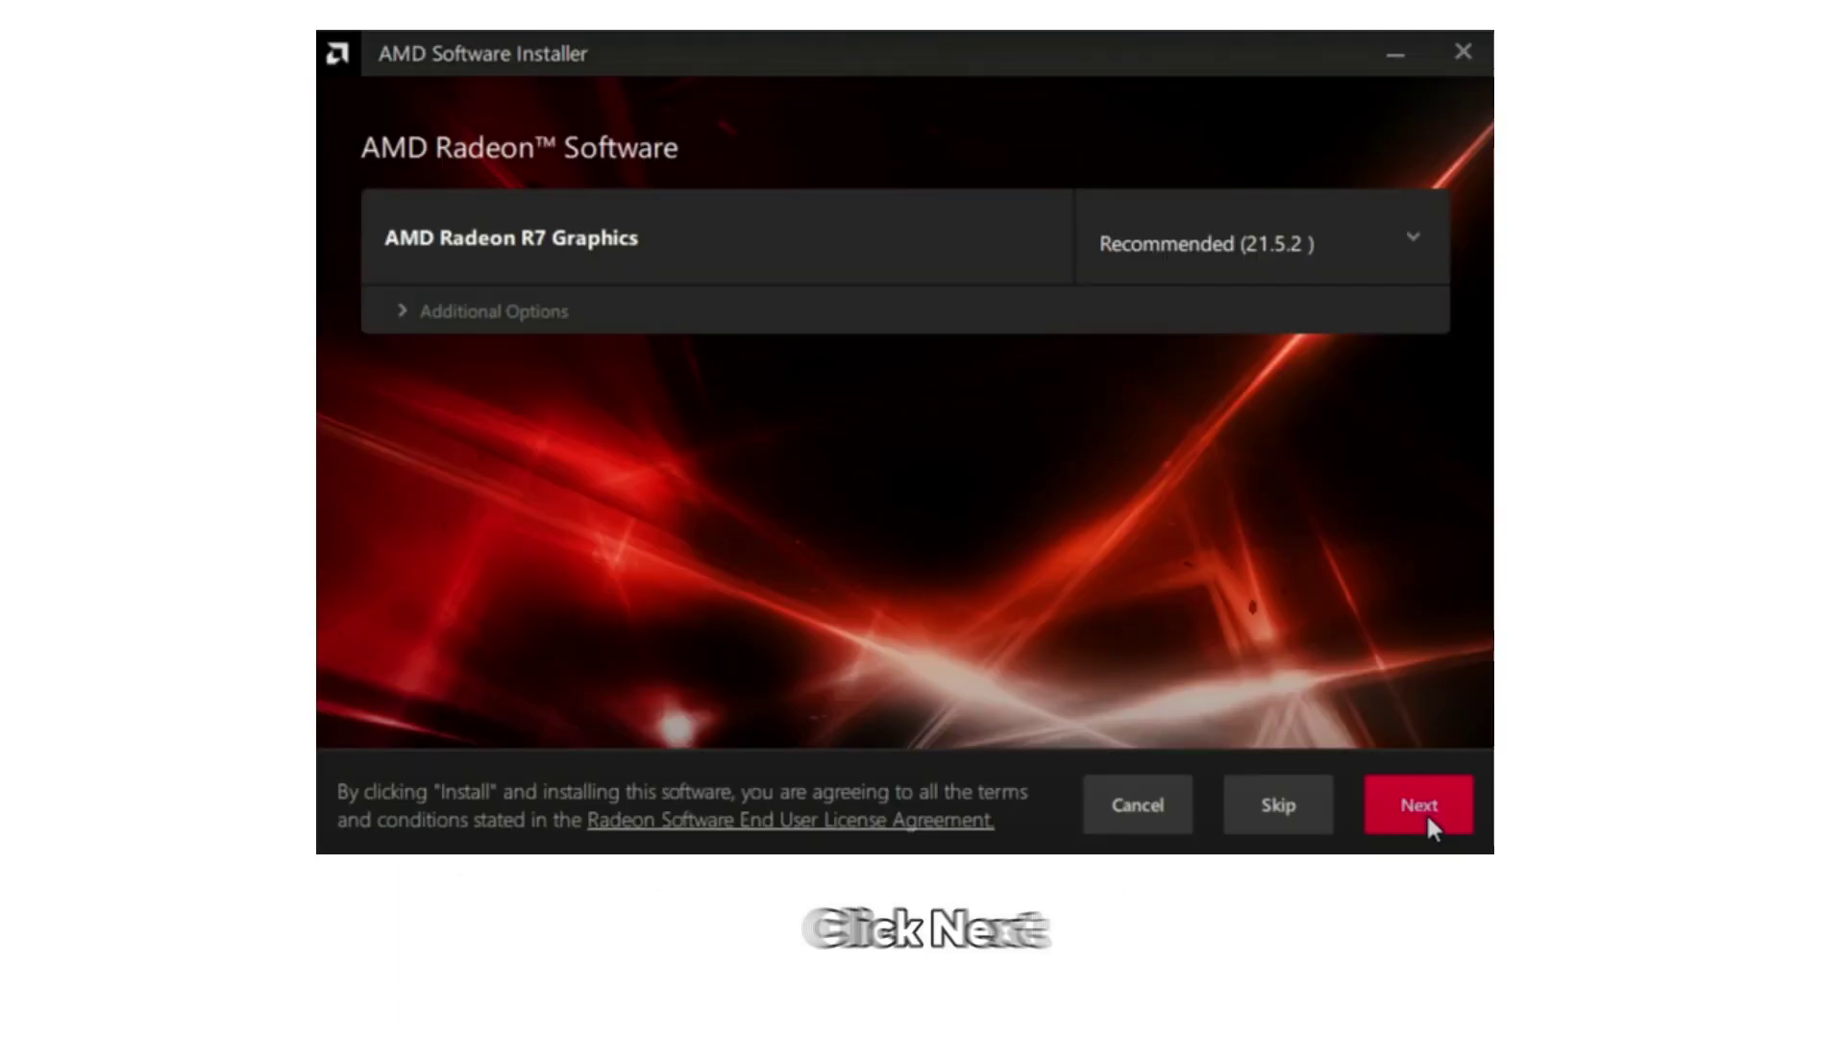
click(1426, 811)
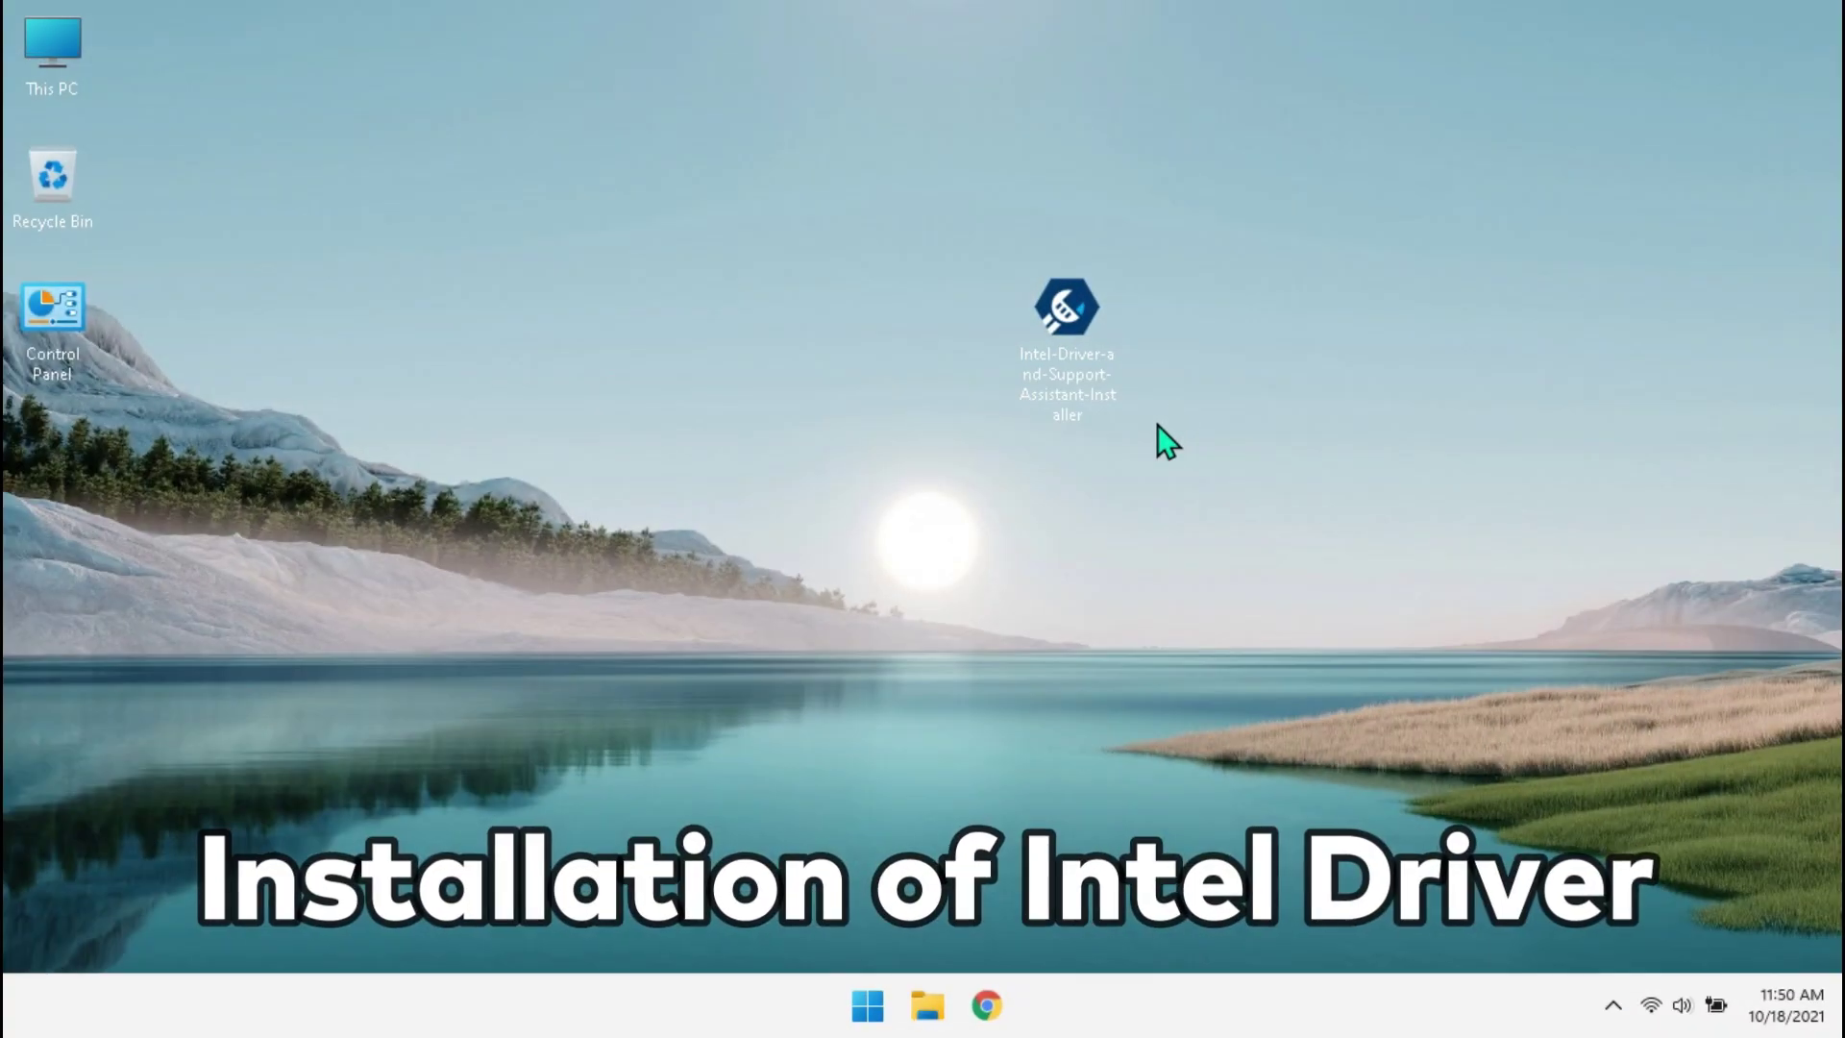
Step: Run the Intel Driver & Support Assistant installer and accept its licence terms
drag(1211, 419, 1002, 240)
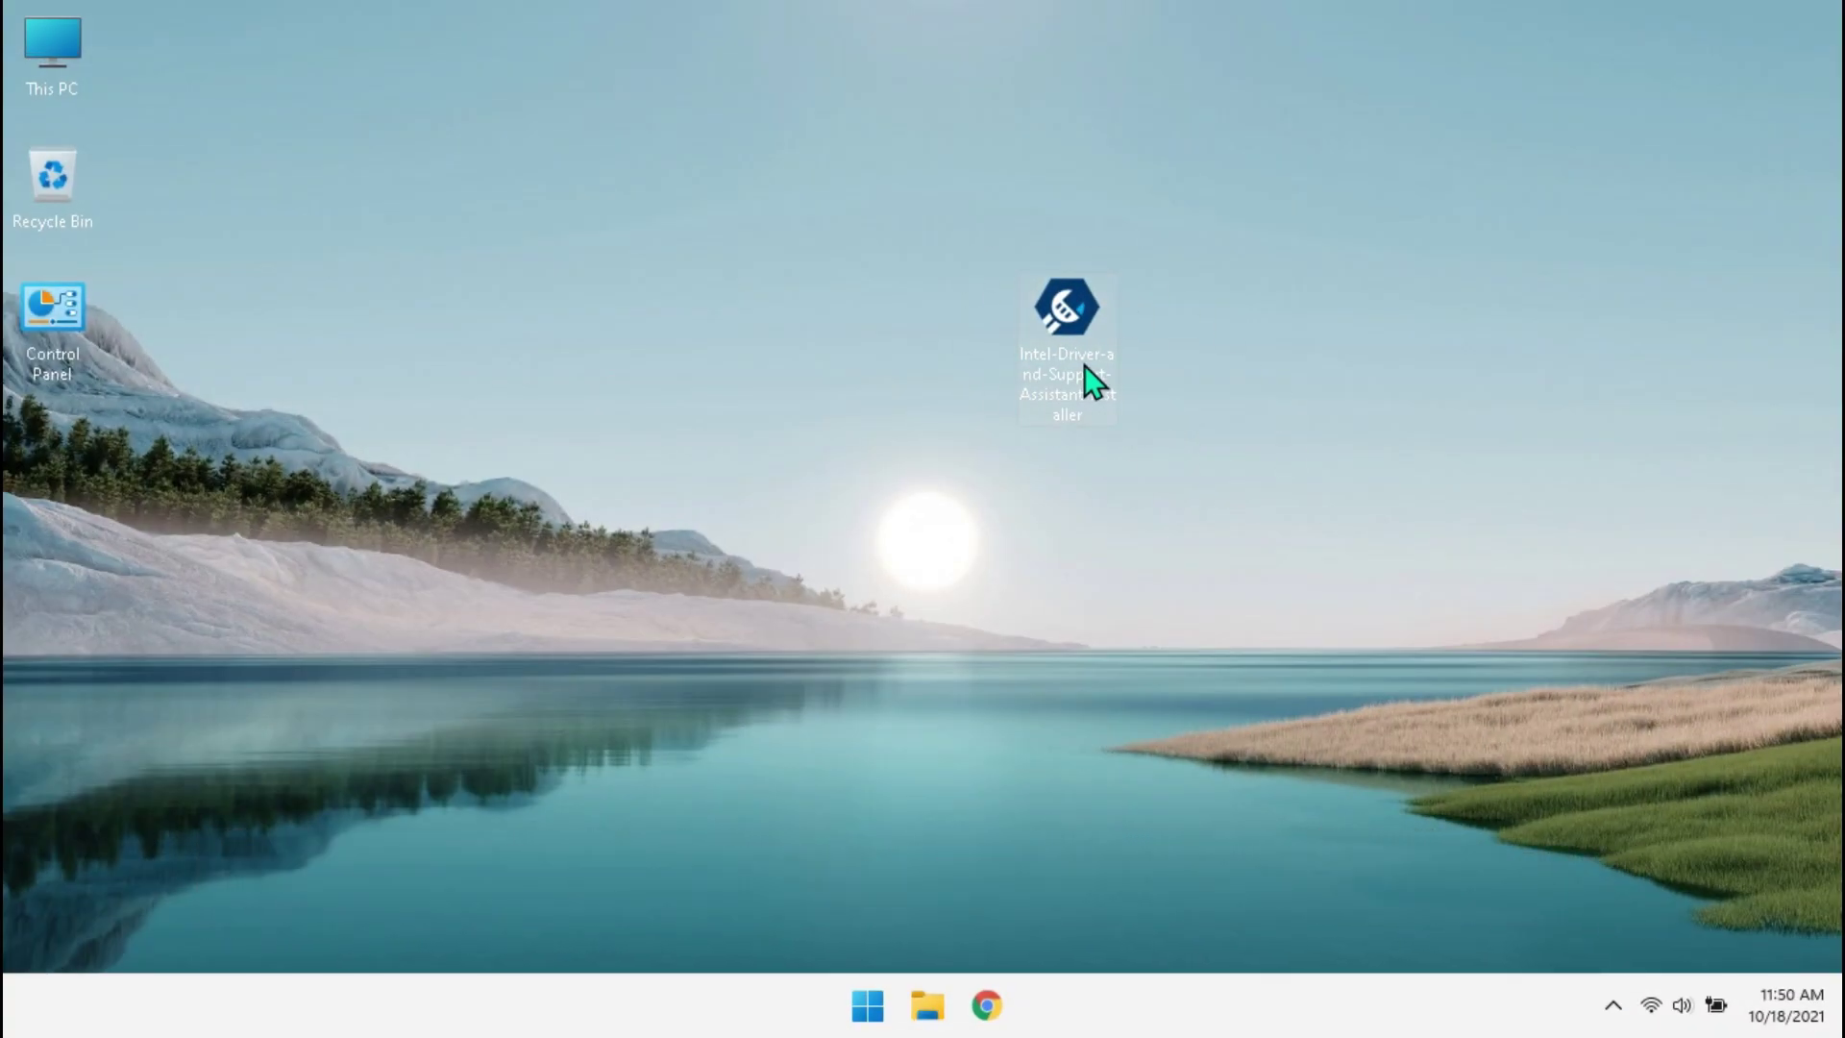
double_click(1055, 317)
click(322, 543)
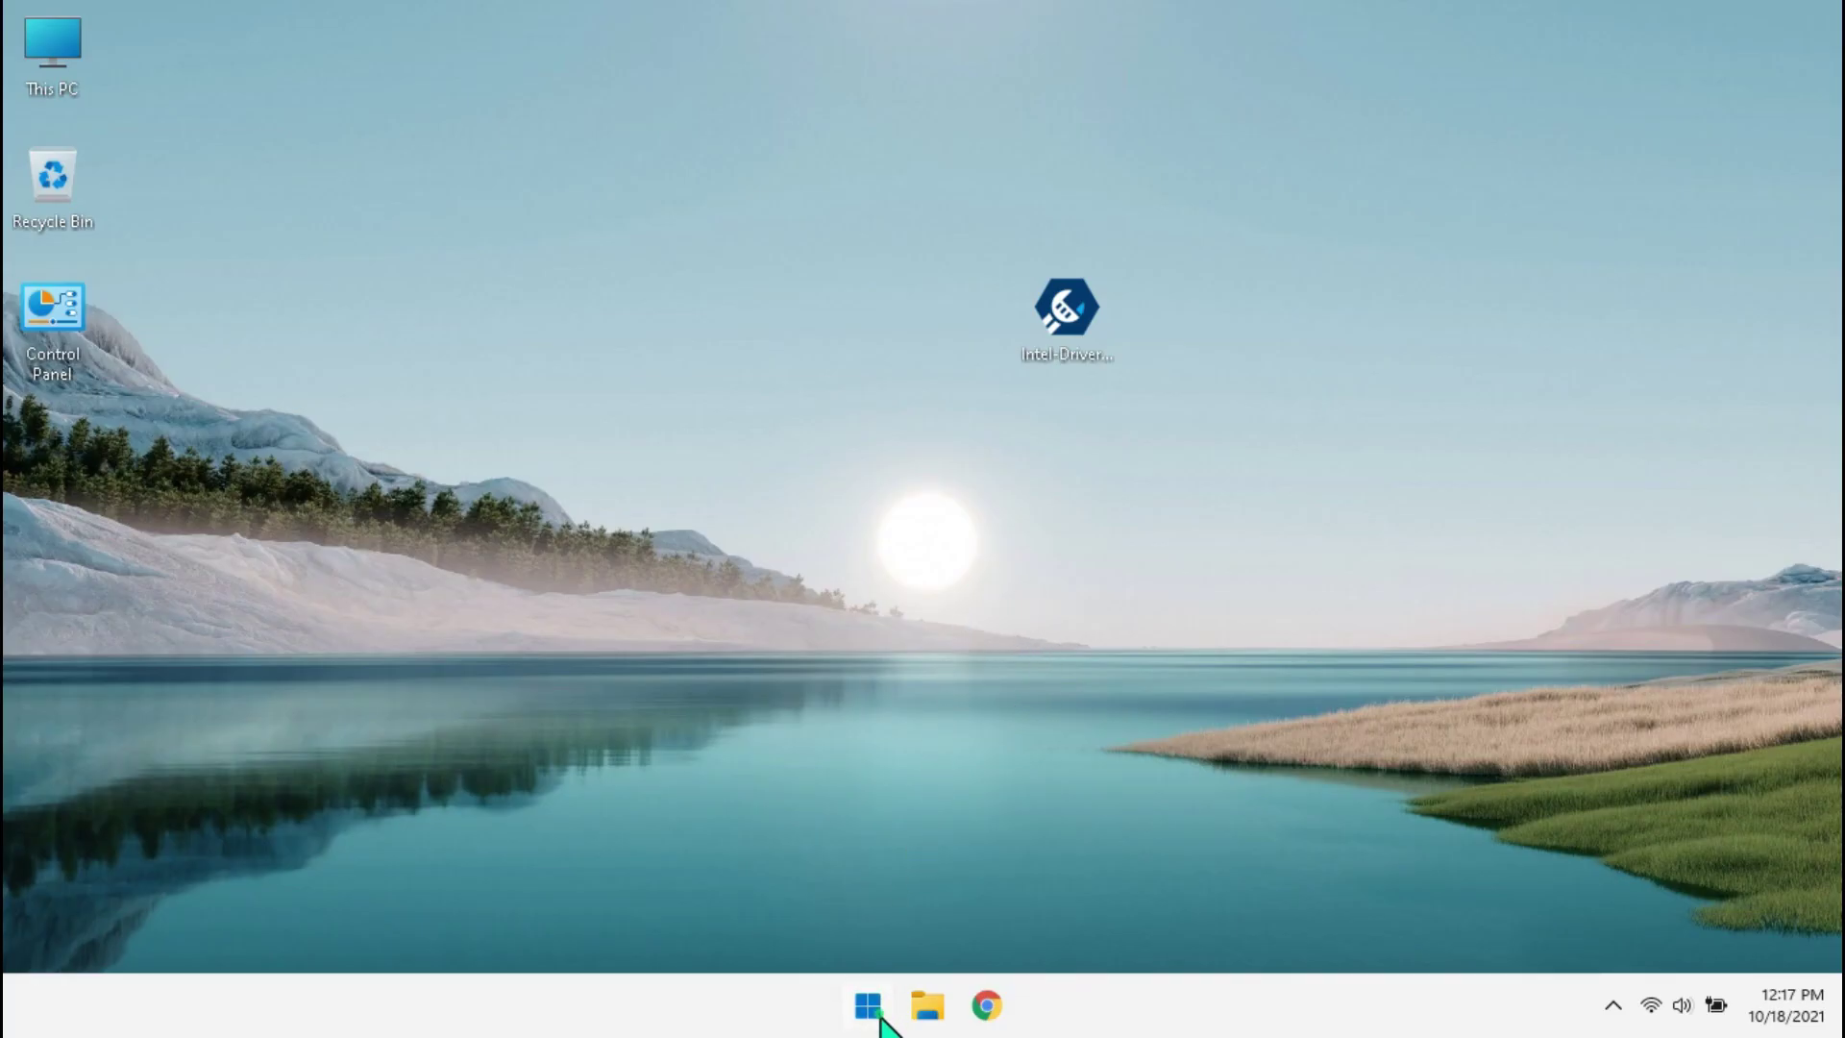
Step: Launch Intel Driver & Support Assistant from Start's All apps list
click(874, 1013)
click(1219, 243)
scroll(1018, 442, down, 5)
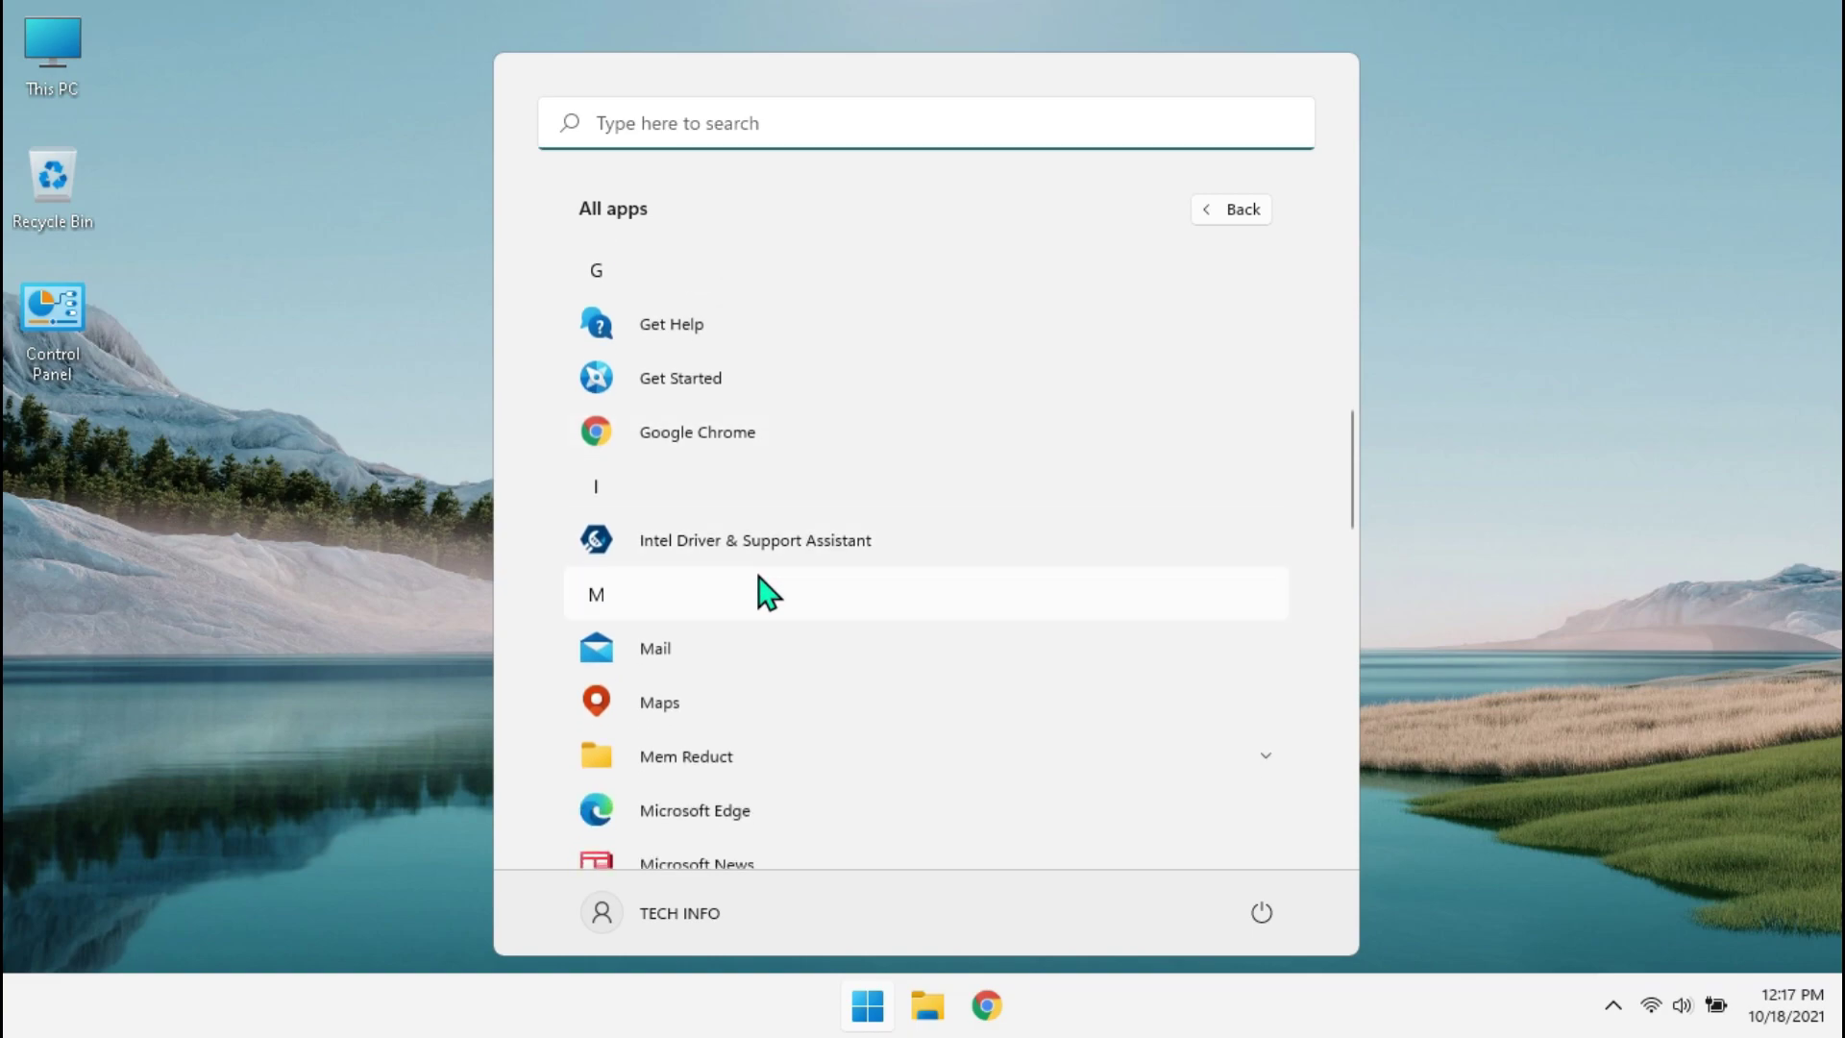
click(774, 541)
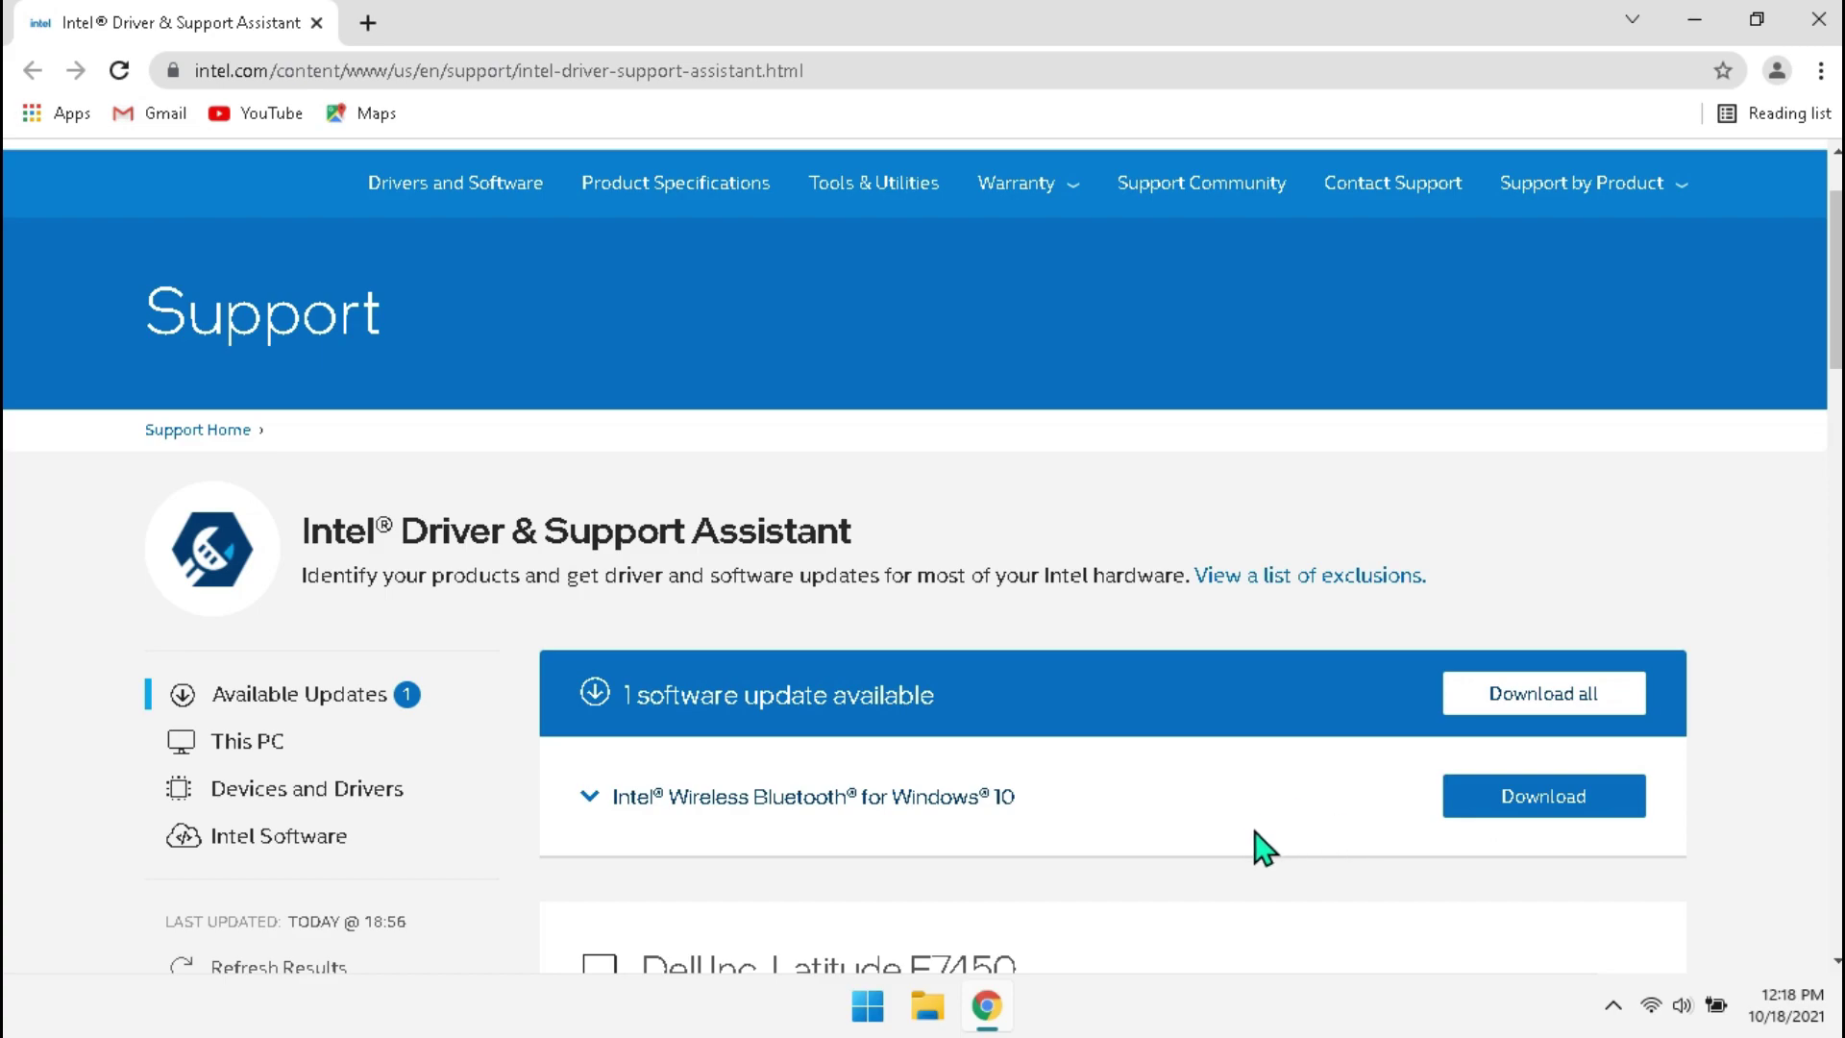
Step: Go to Support > Download Center > Graphics and open the Which type? filter
scroll(1153, 788, up, 1)
click(316, 206)
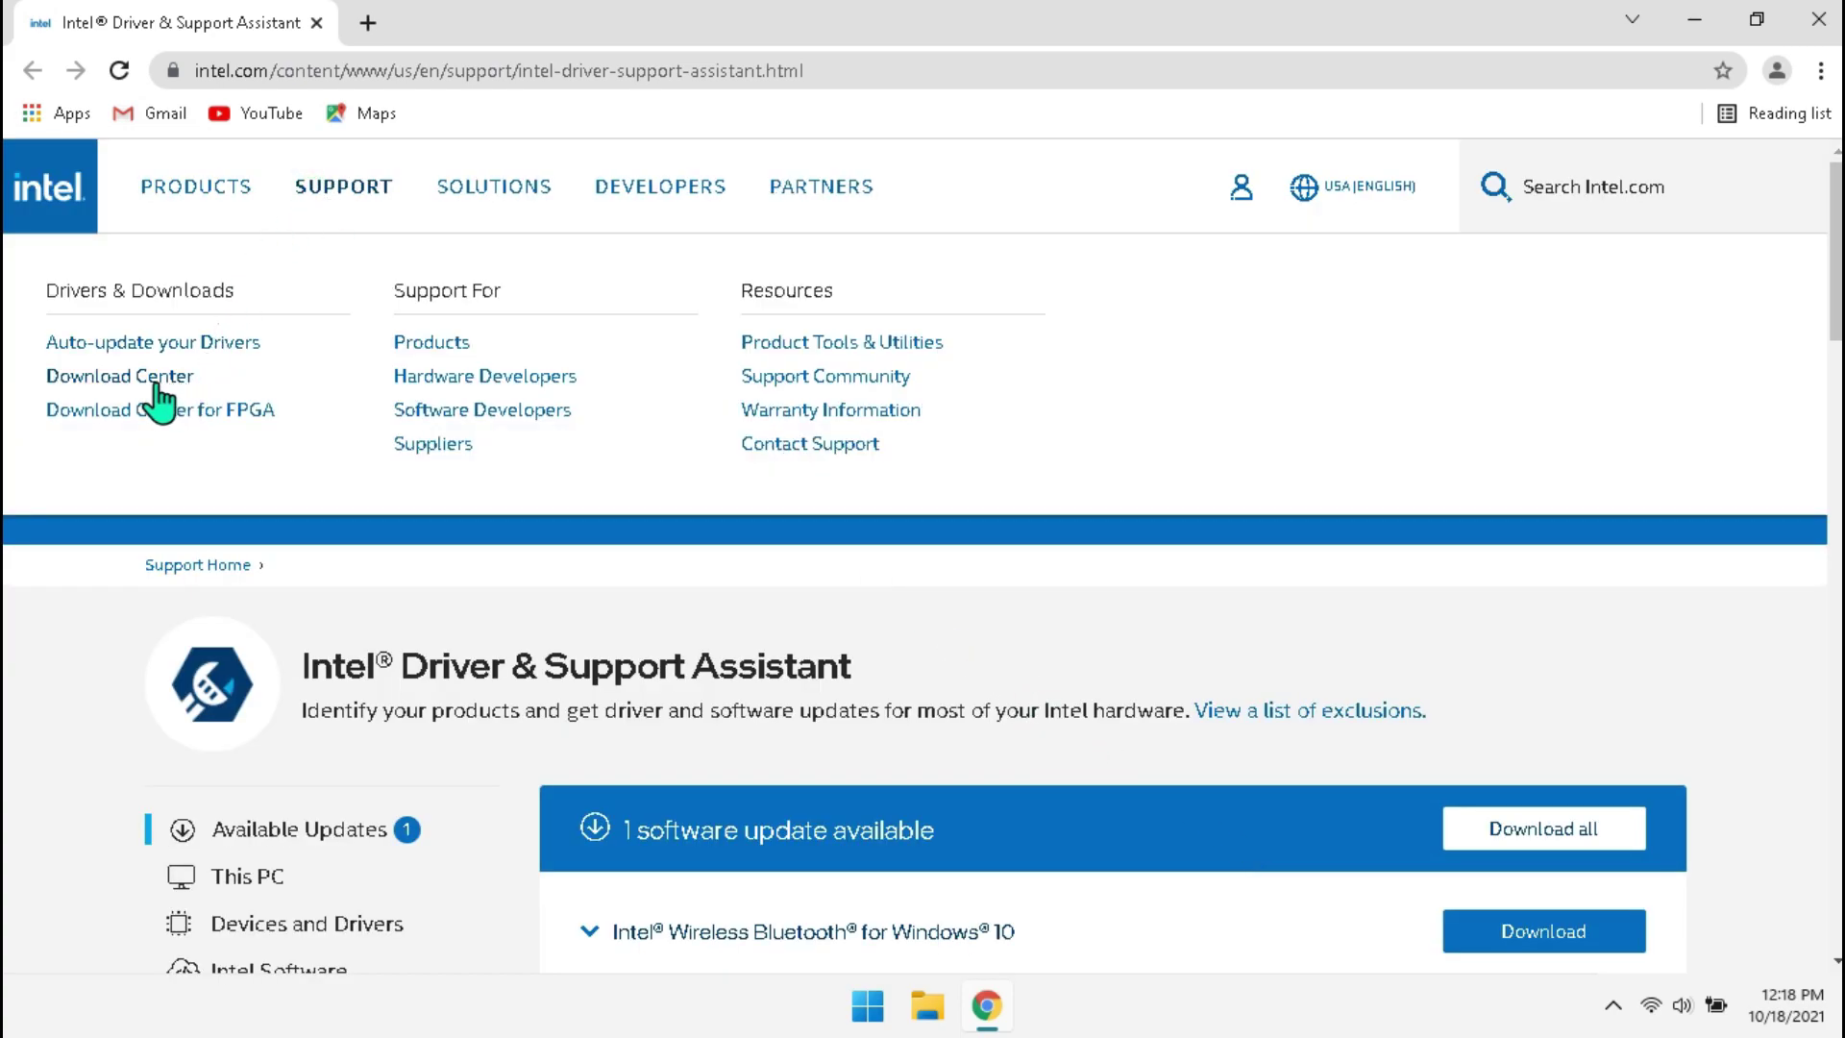
click(158, 379)
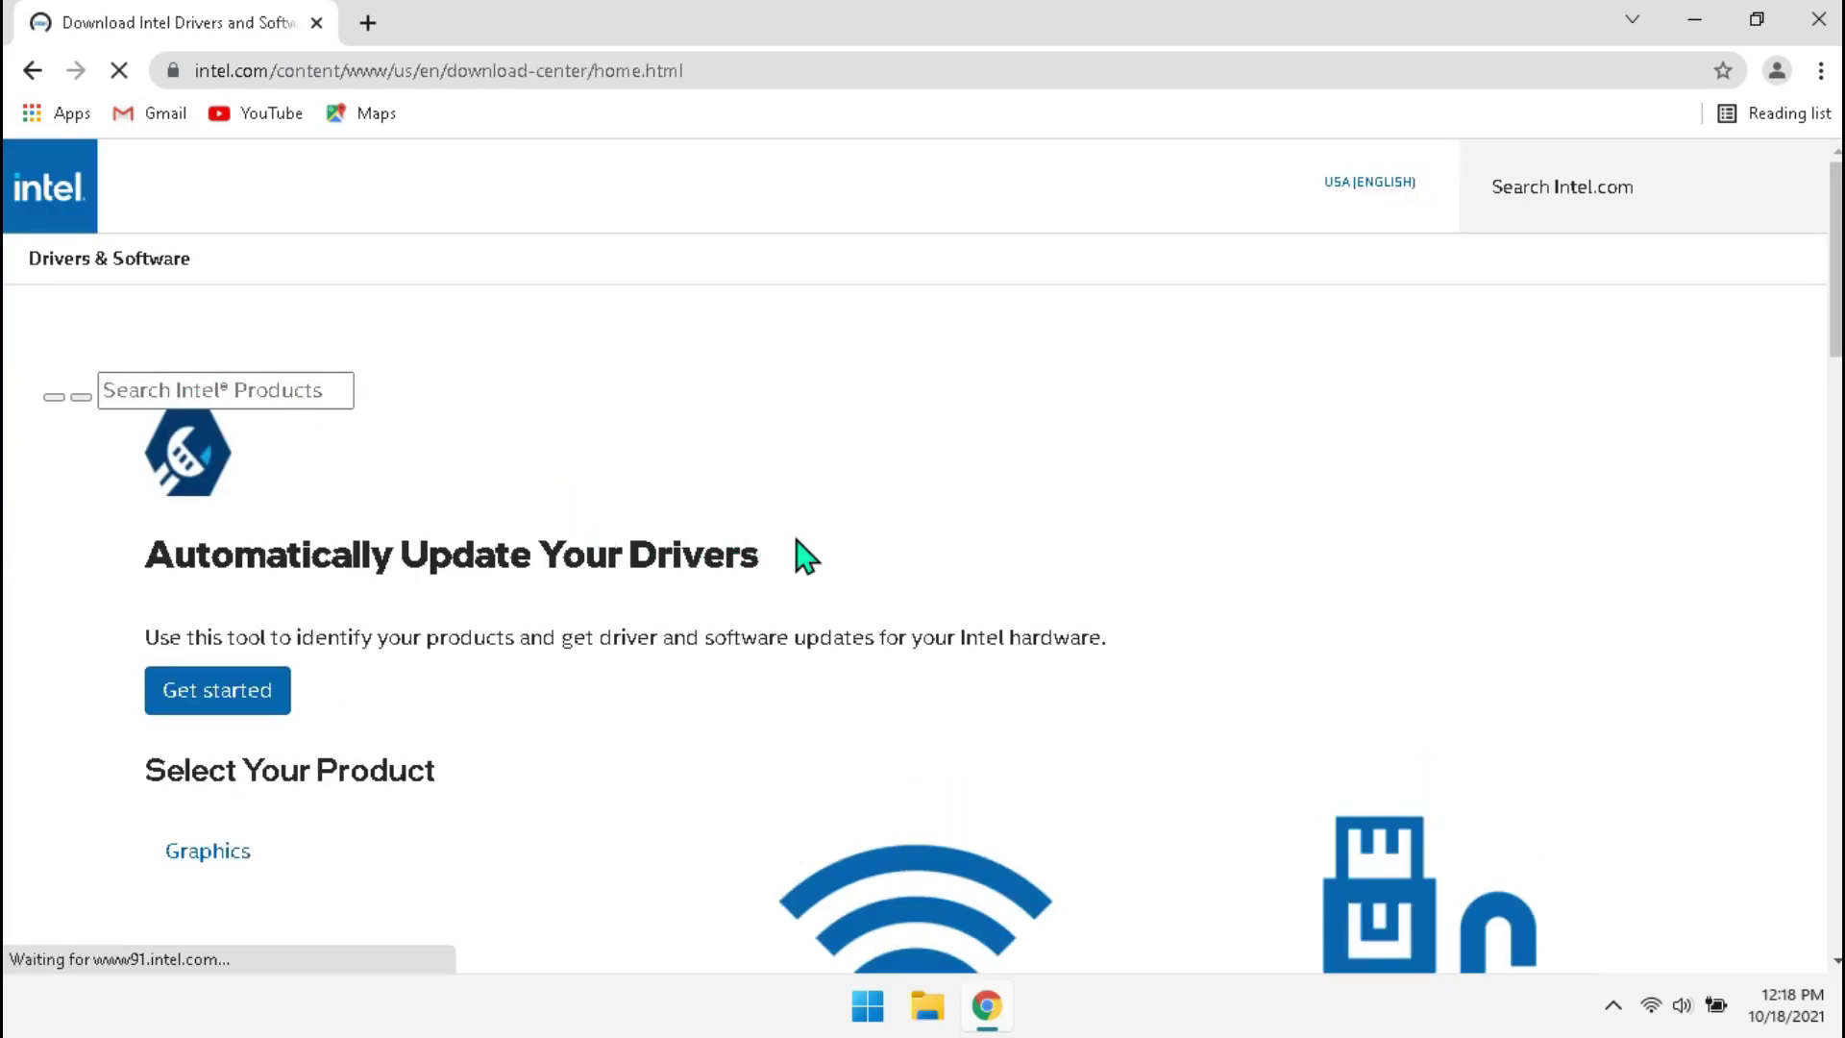
scroll(898, 527, down, 5)
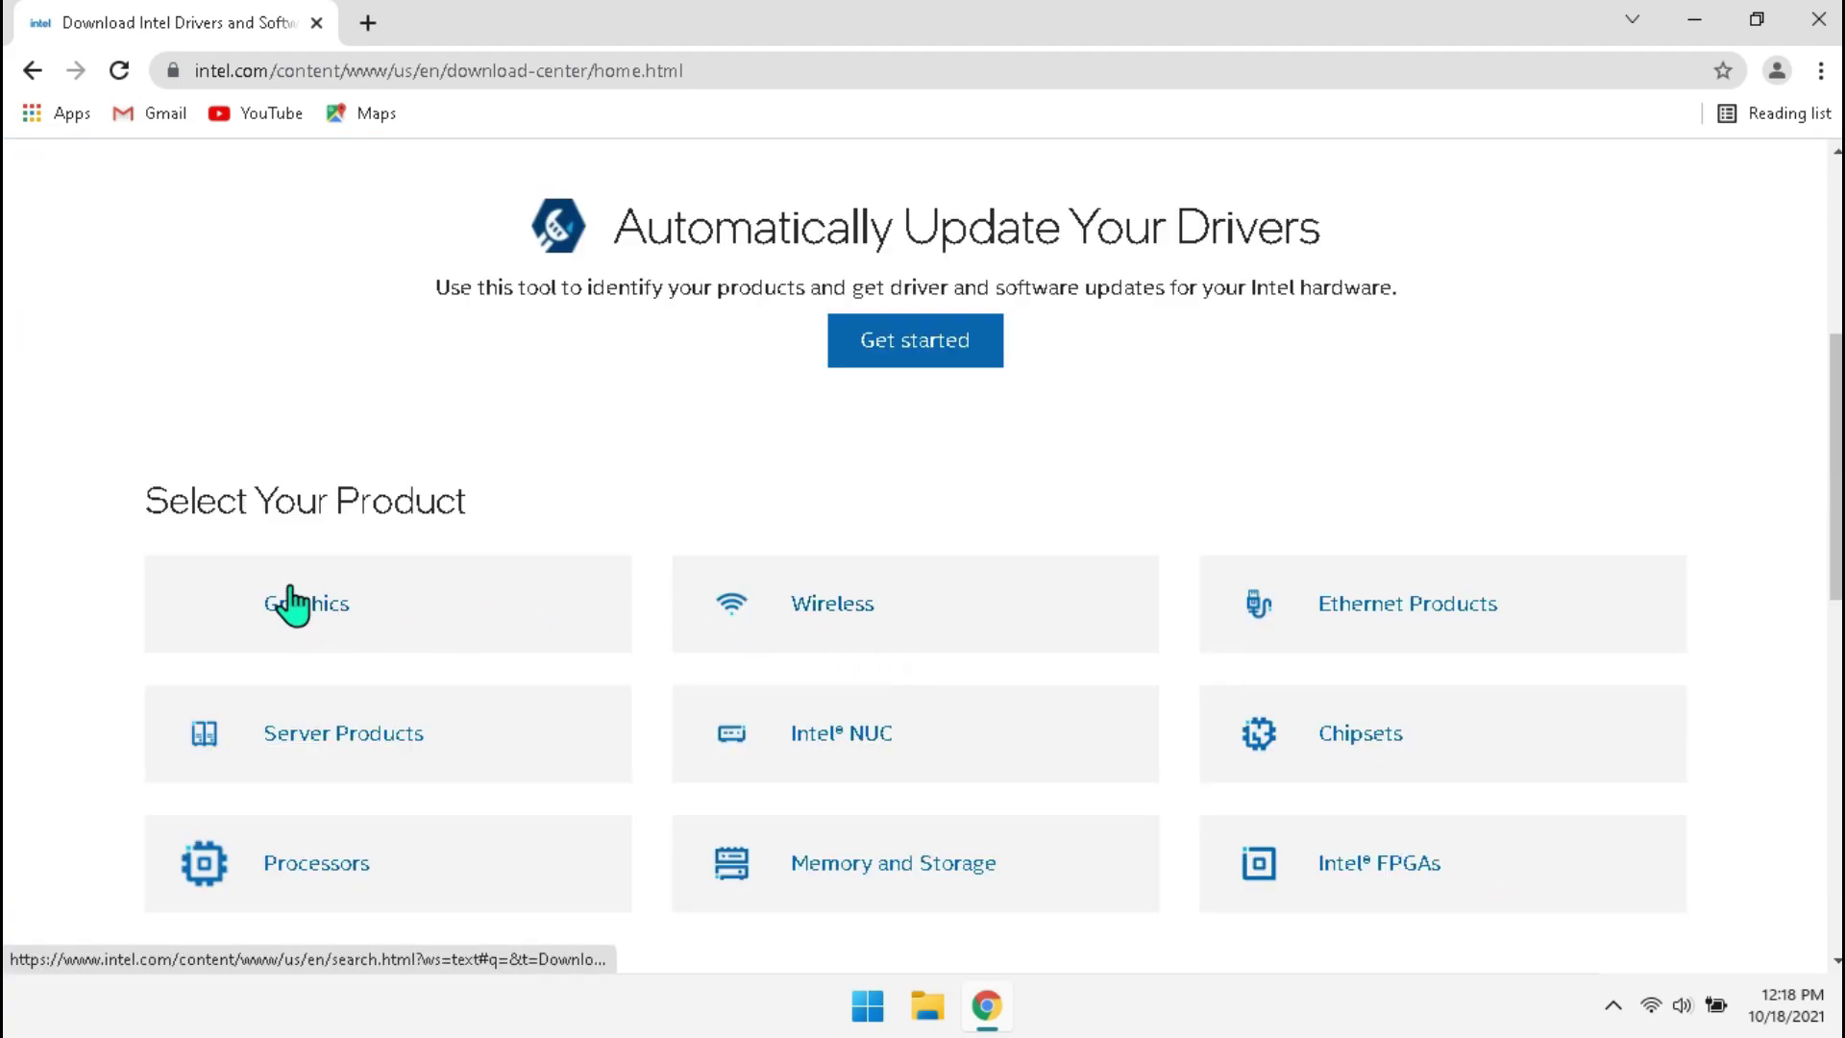
click(295, 604)
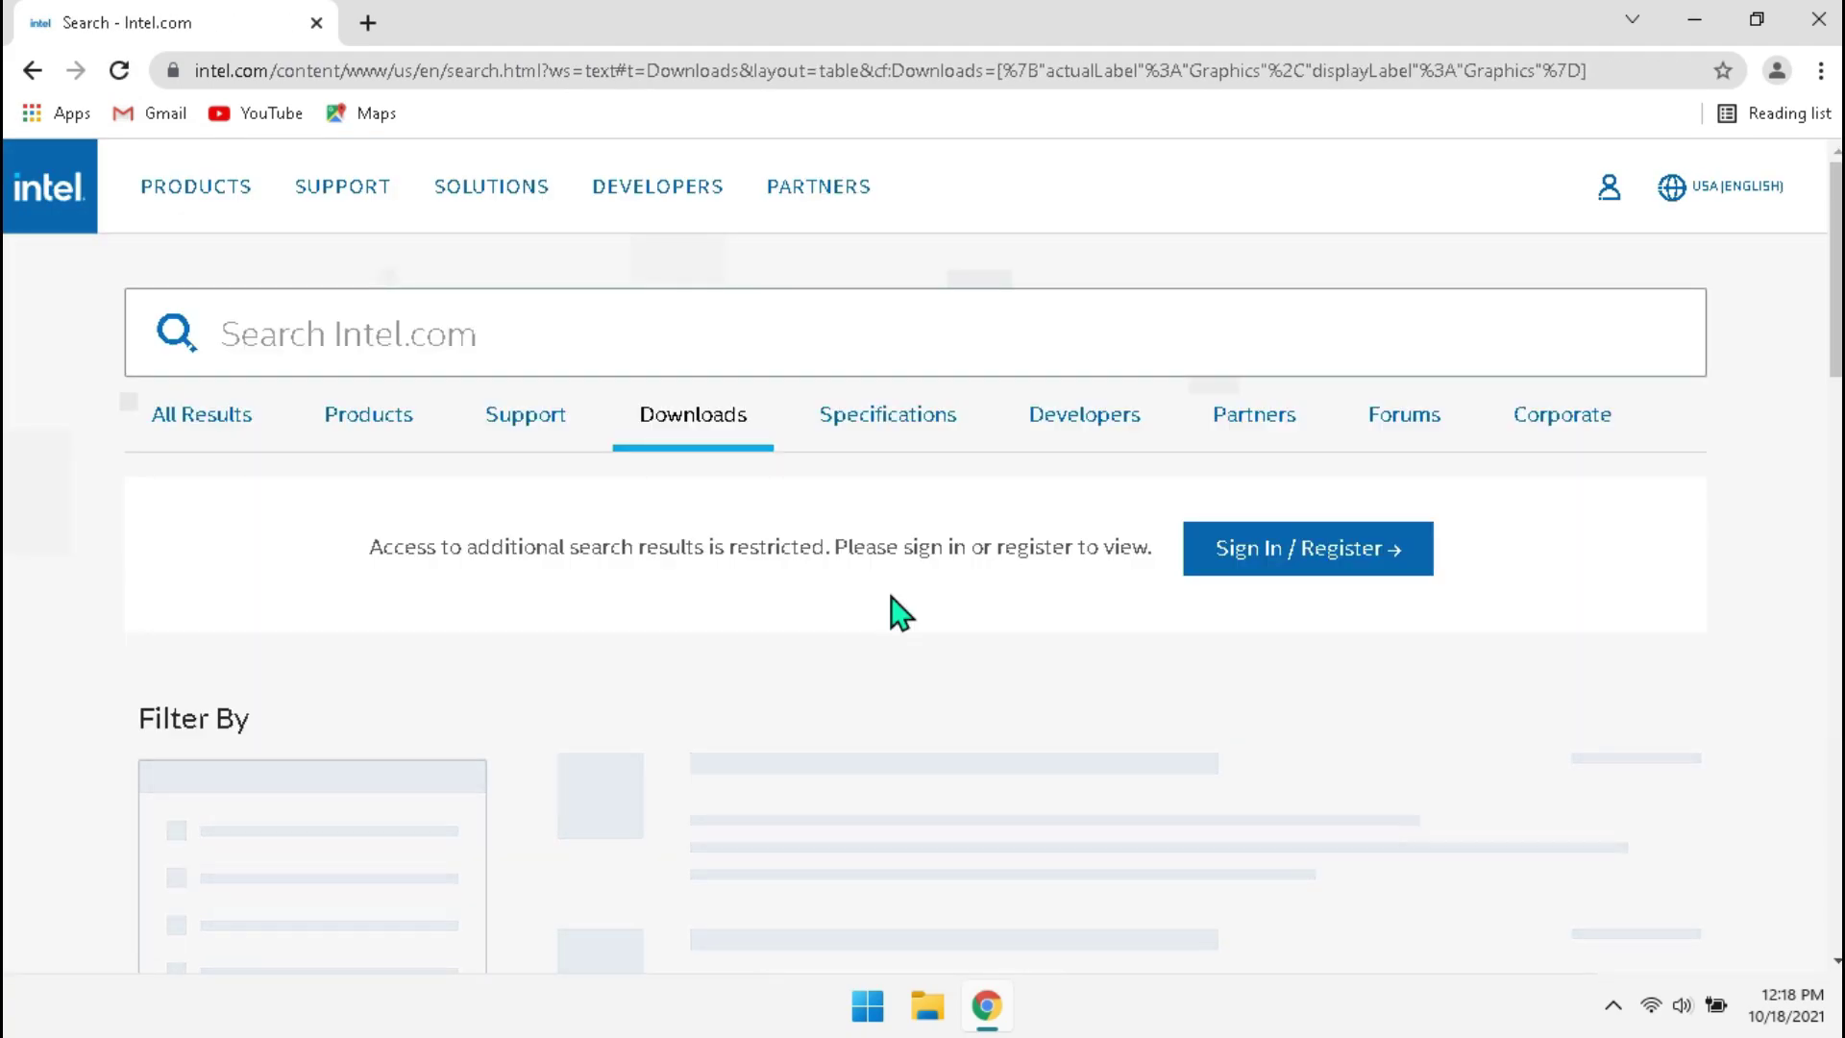
click(881, 397)
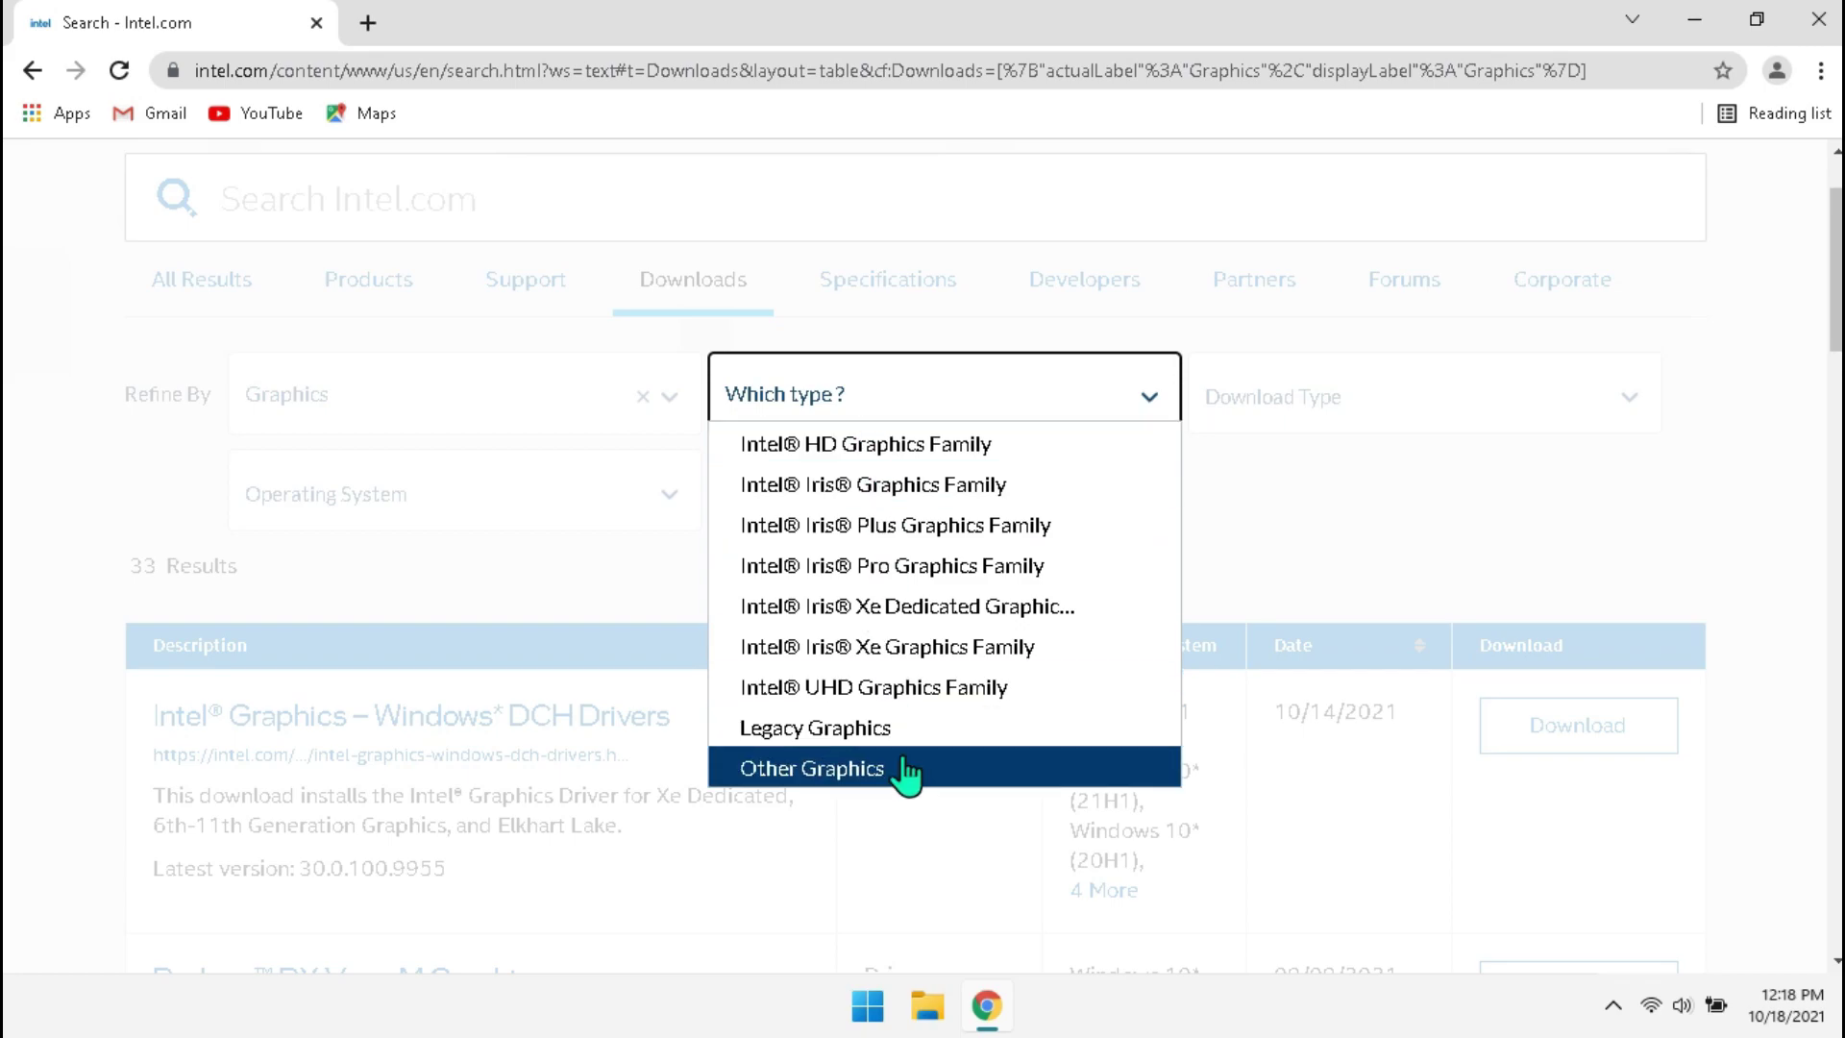
Step: Run dxdiag, read the Intel HD Graphics adapter on the Display tab, then minimize it
key(super+r)
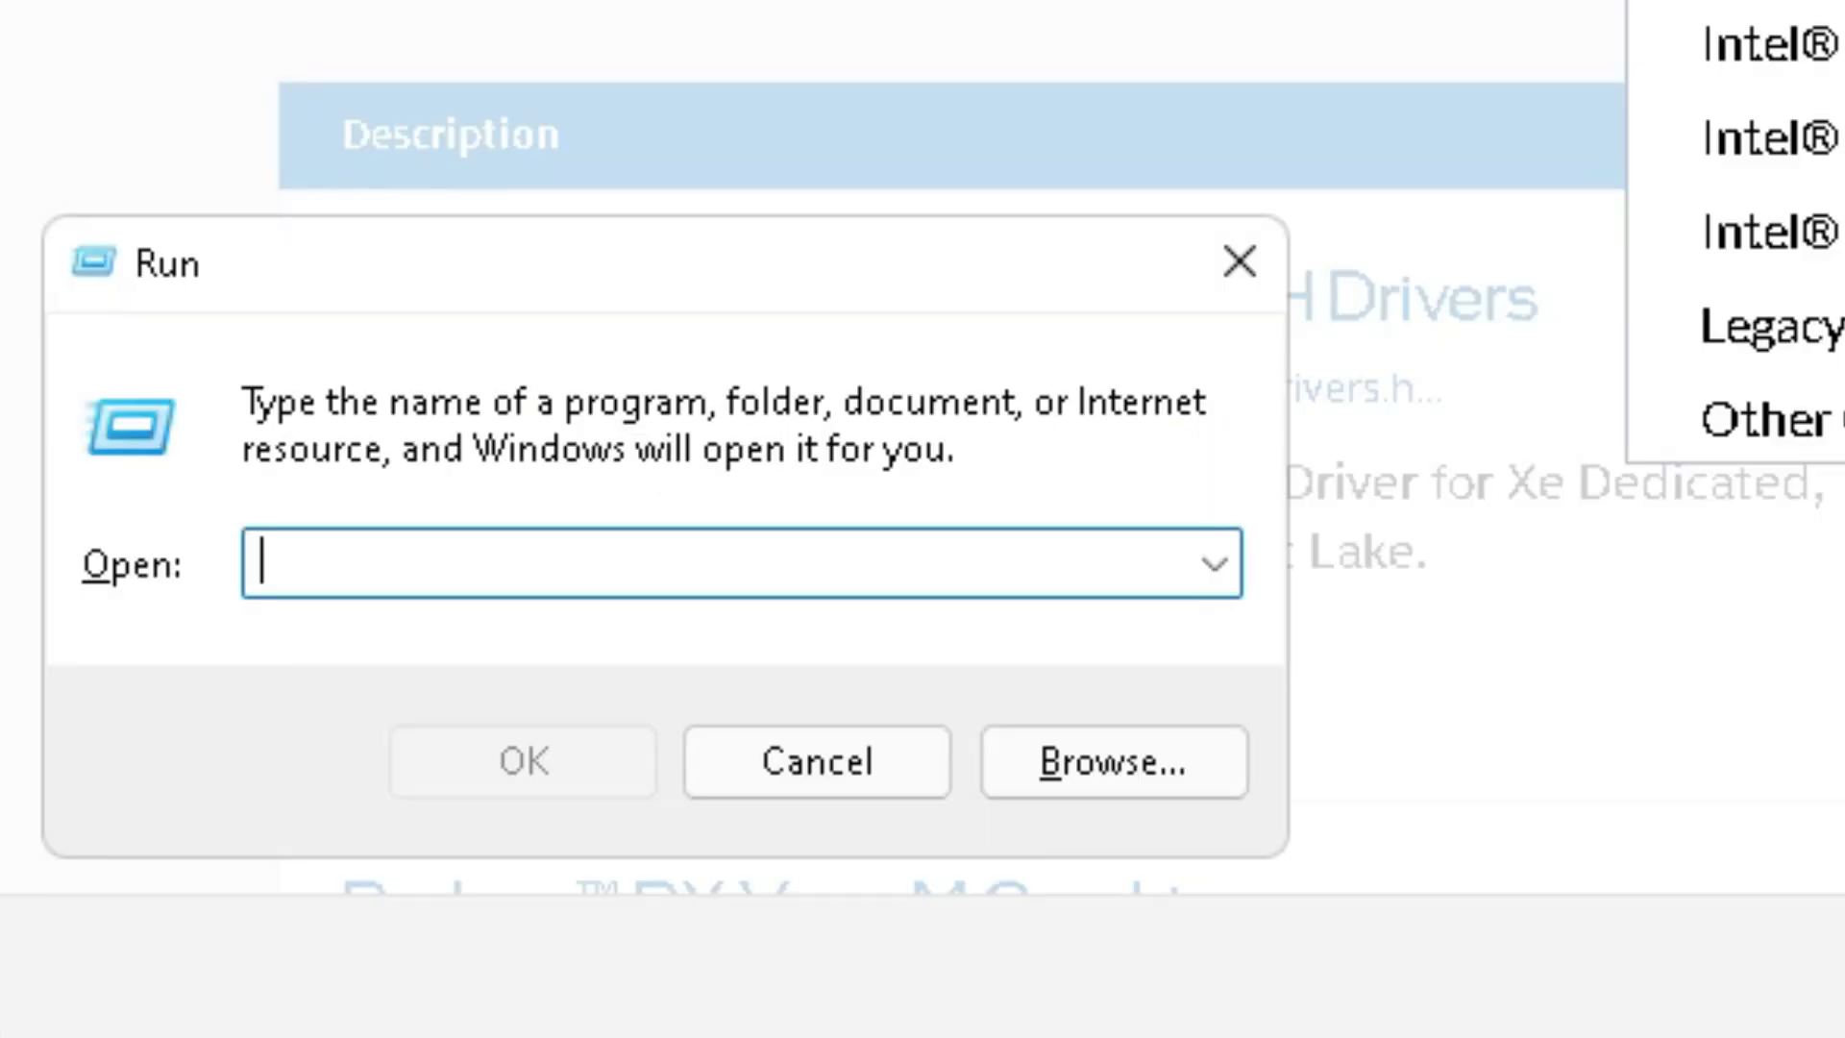
text(dxdi)
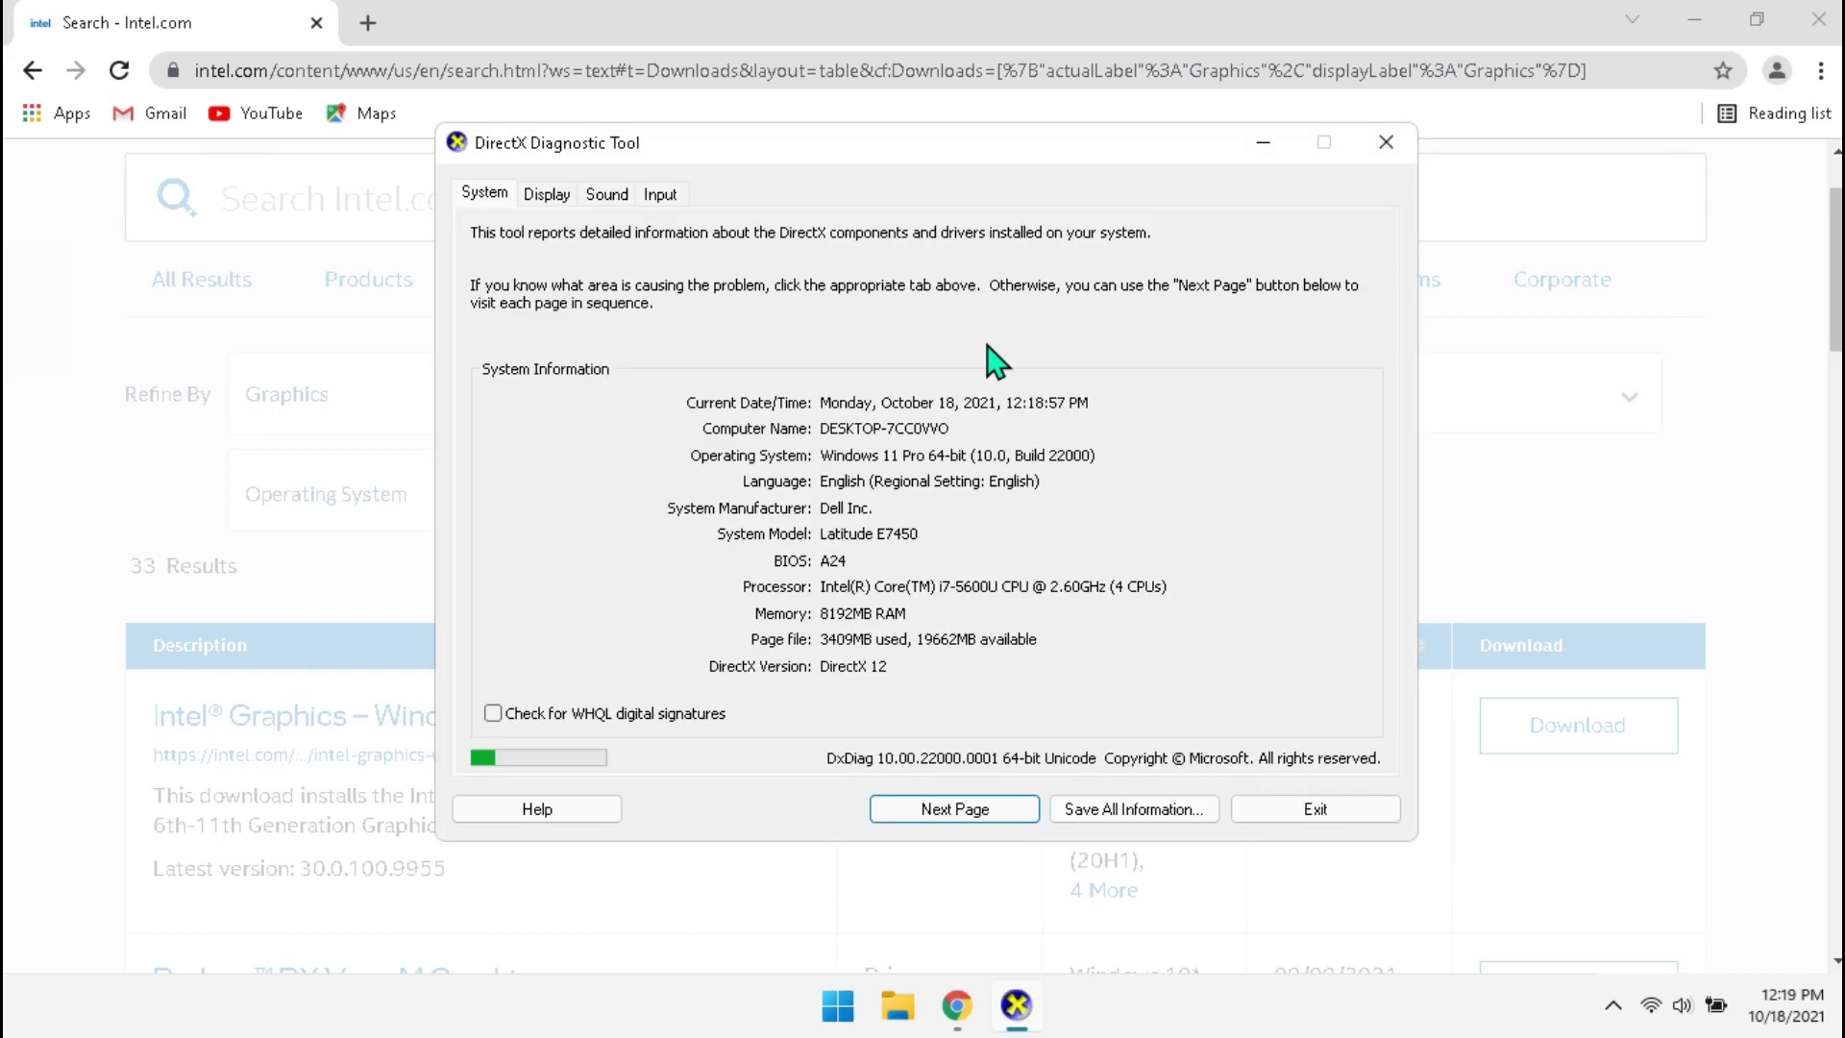
click(548, 195)
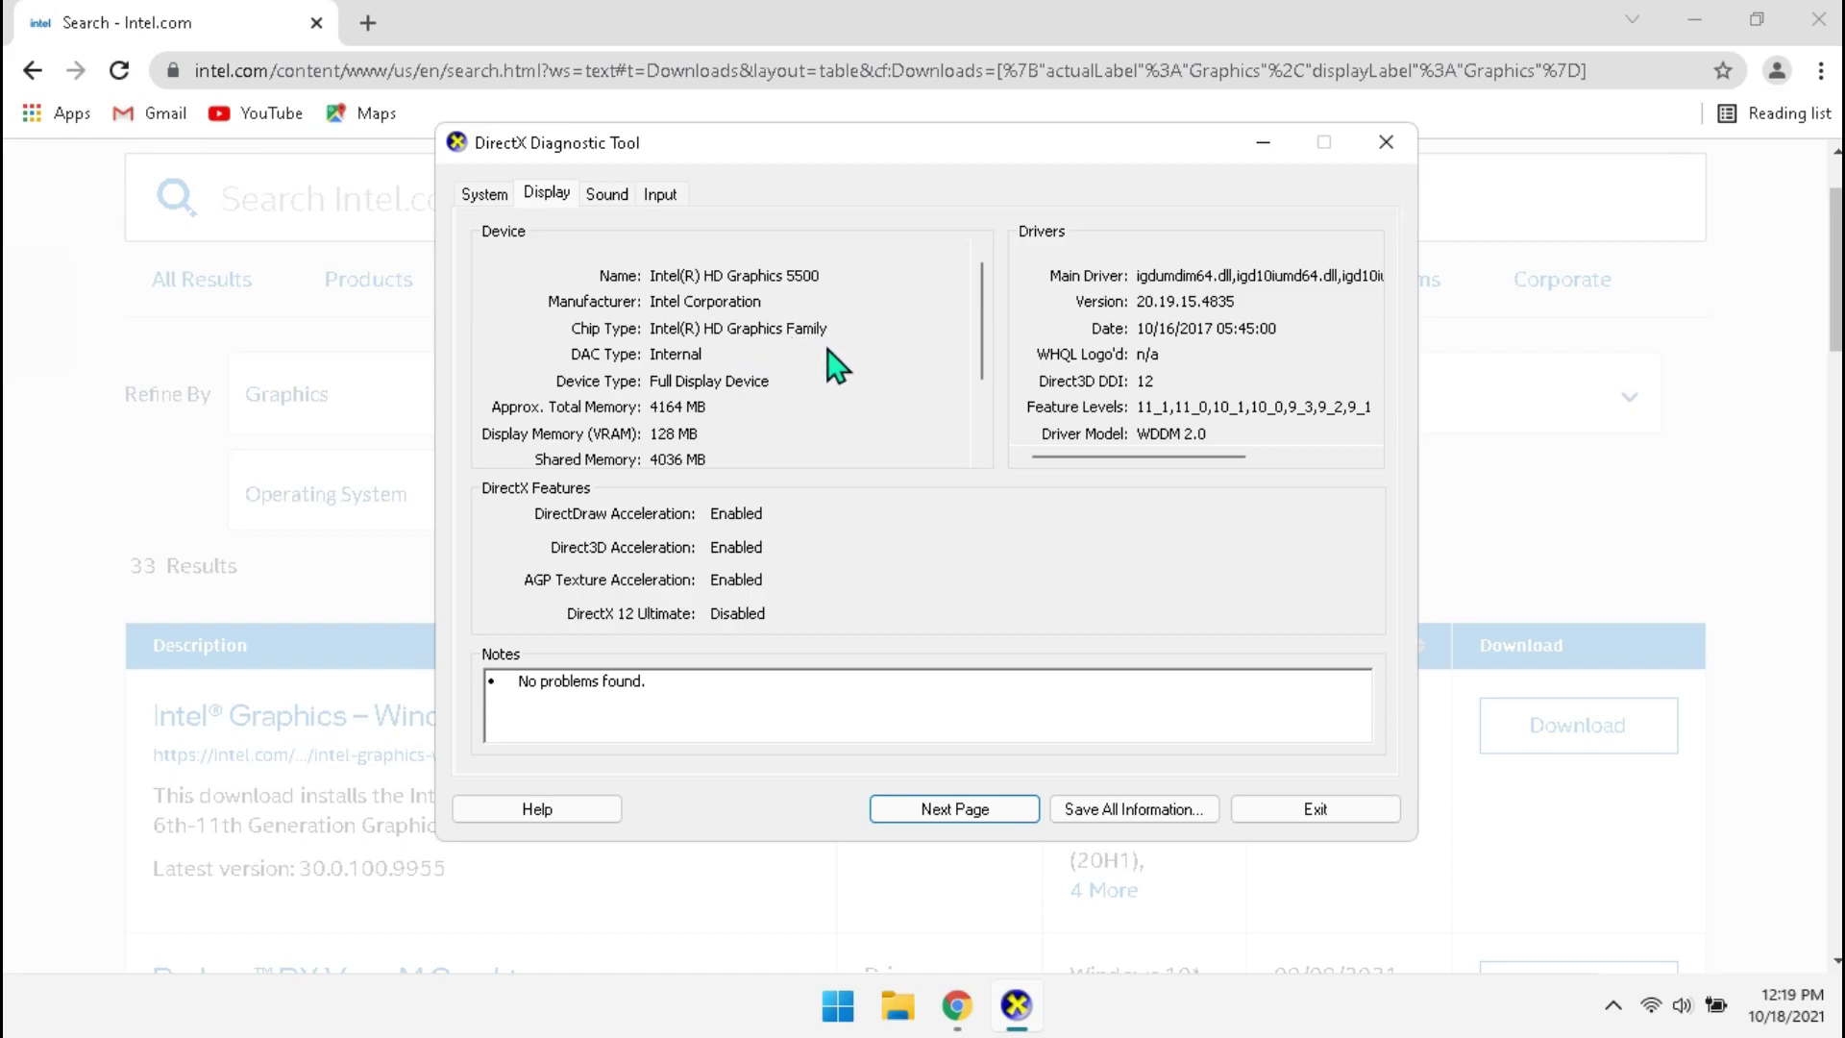
click(1262, 143)
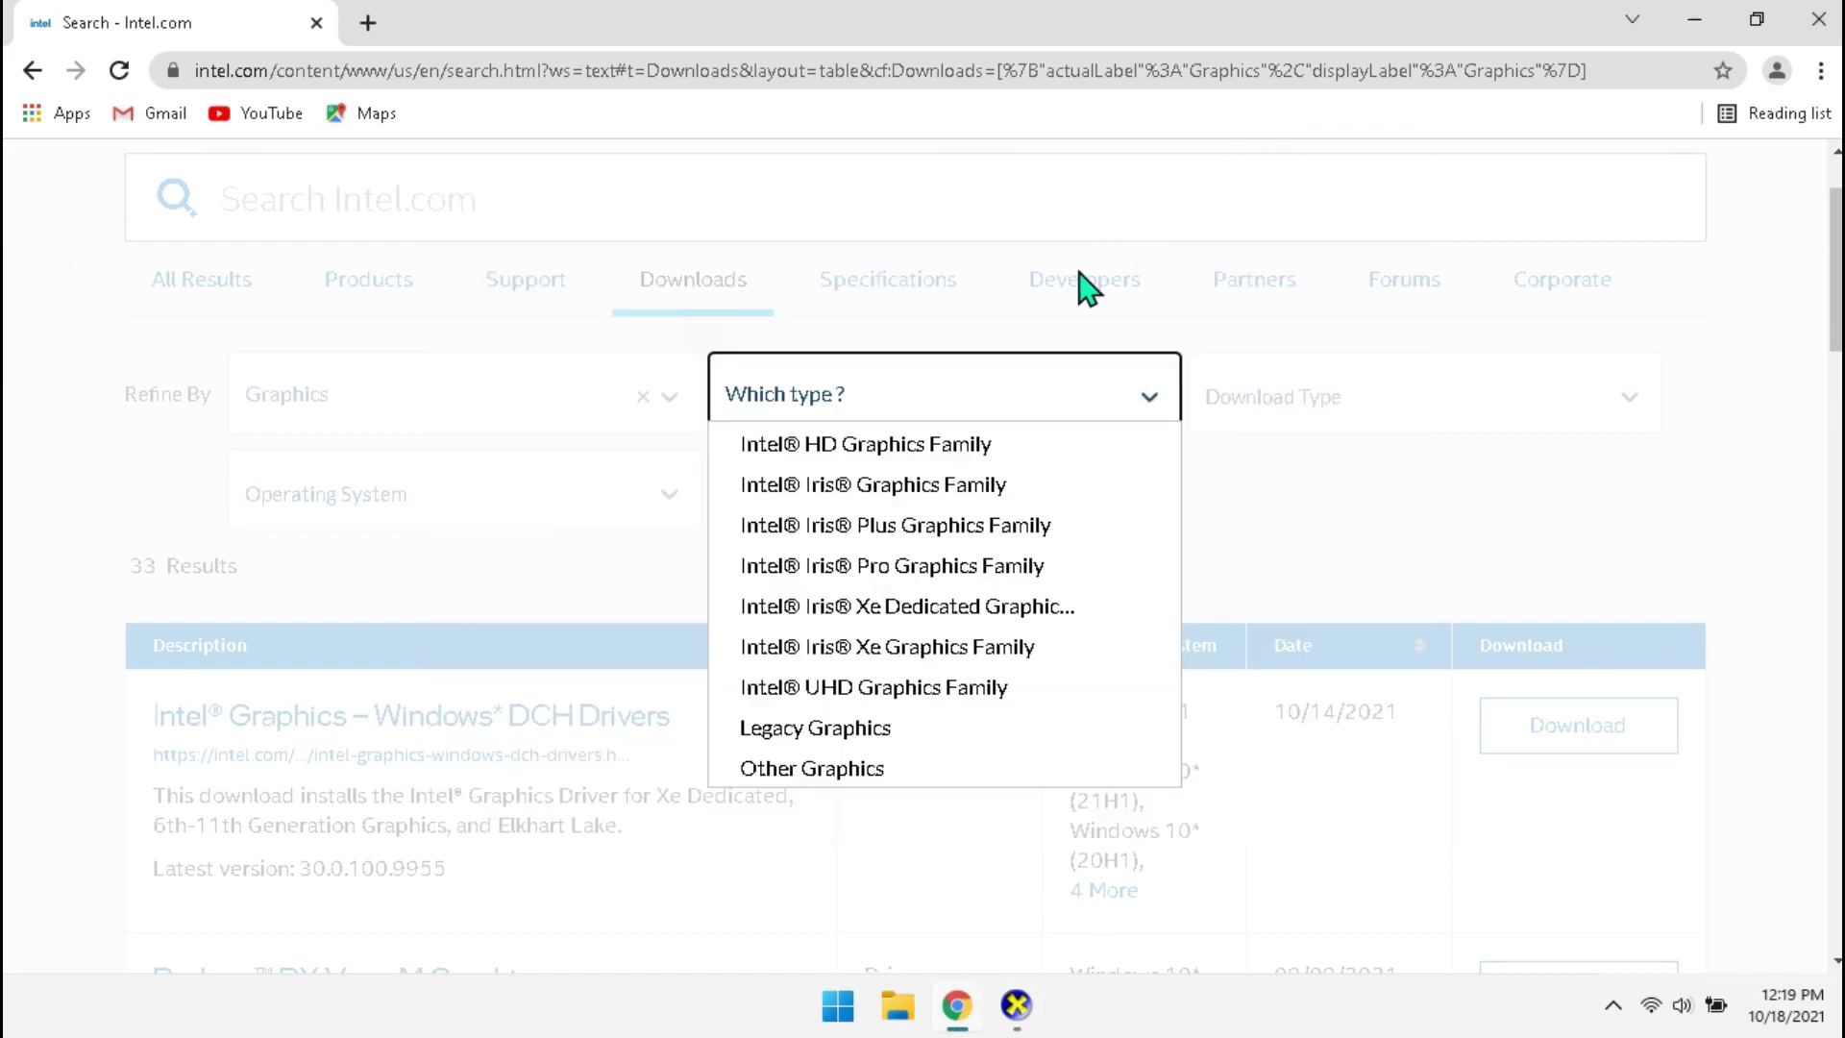
Step: Filter to Intel HD Graphics Family > HD Graphics 5500 and download win64_15.40.5171.exe
click(907, 444)
click(1307, 402)
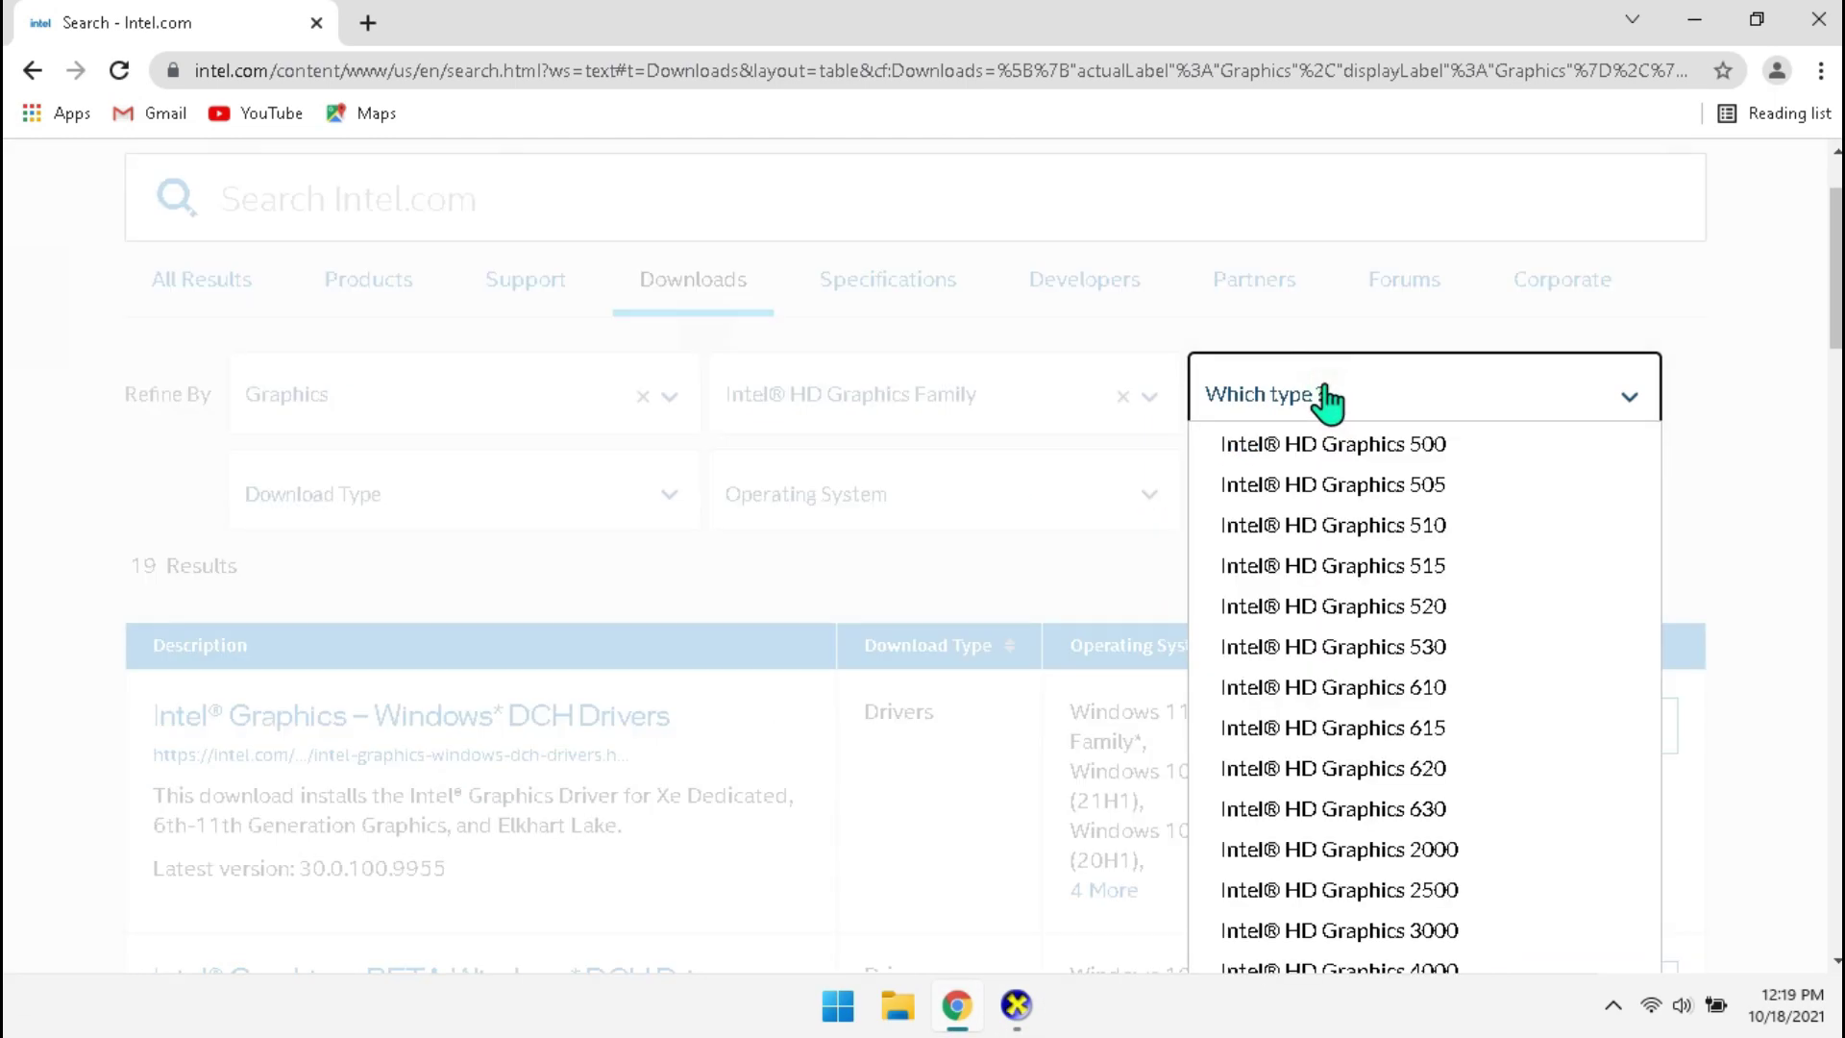
scroll(1339, 490, down, 4)
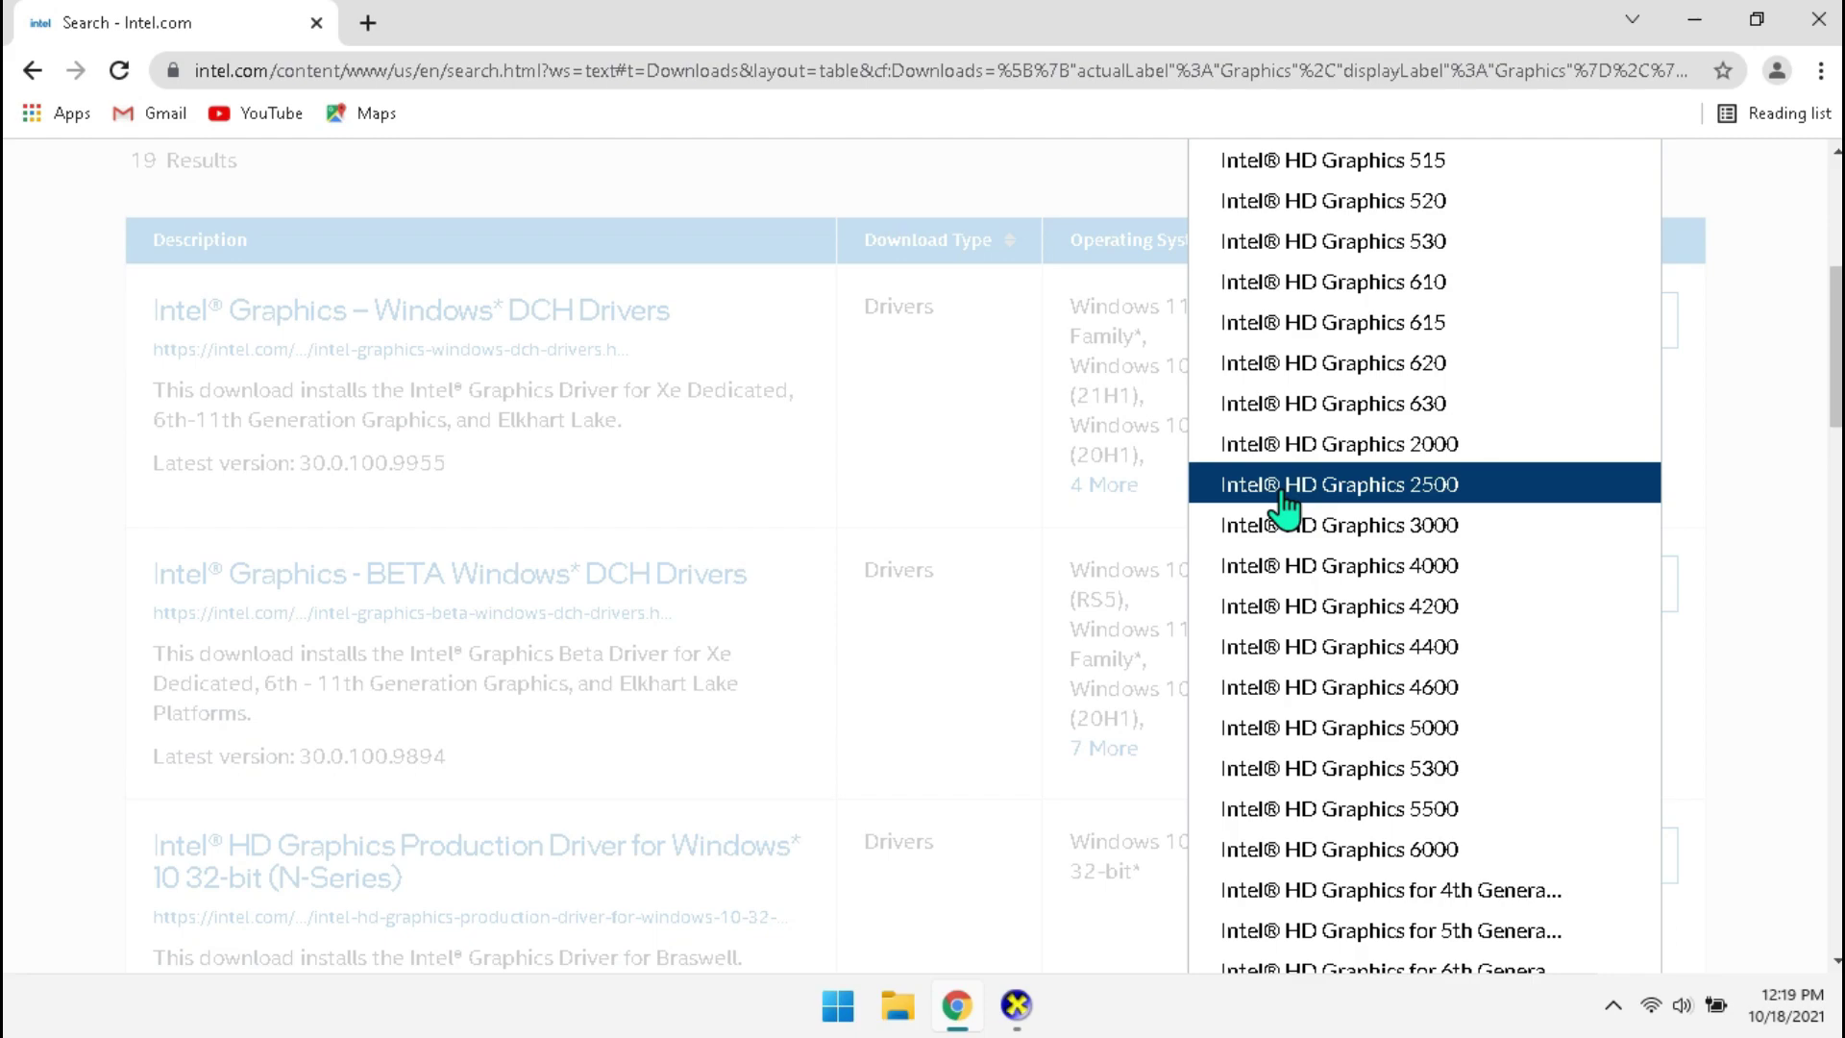
click(1014, 1006)
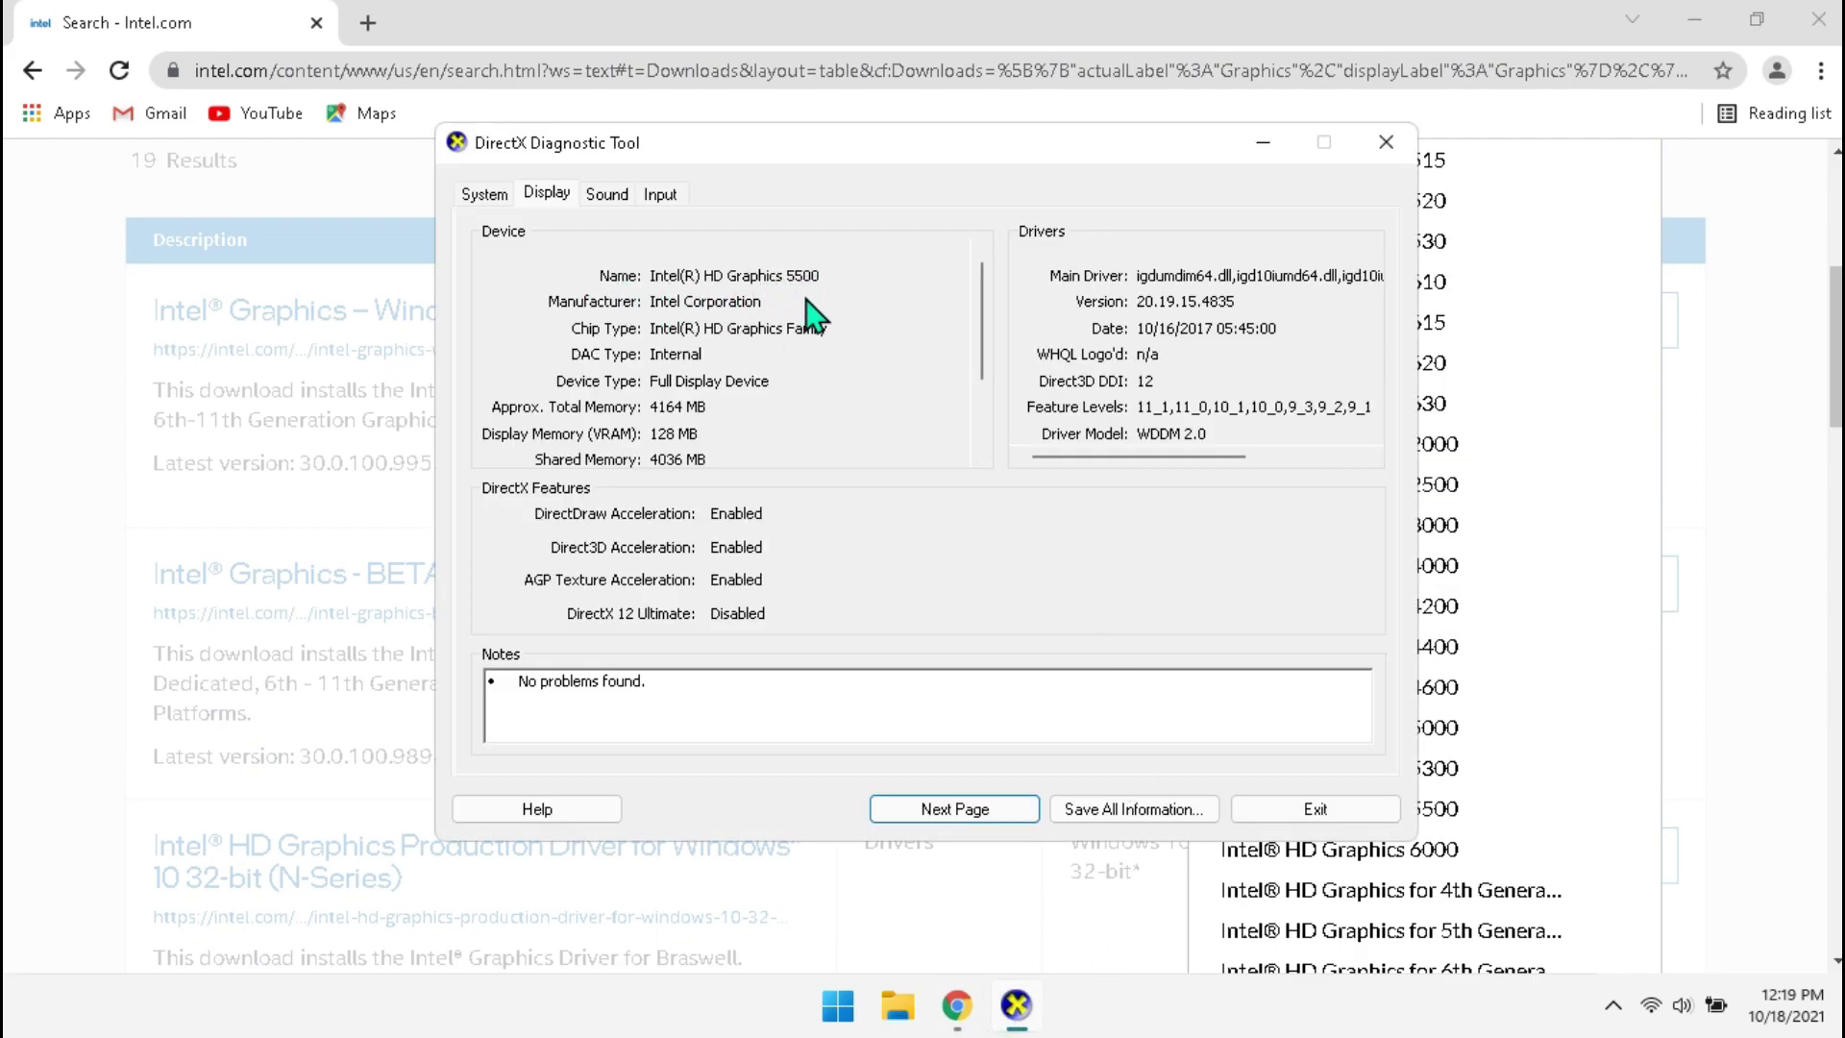
click(1263, 142)
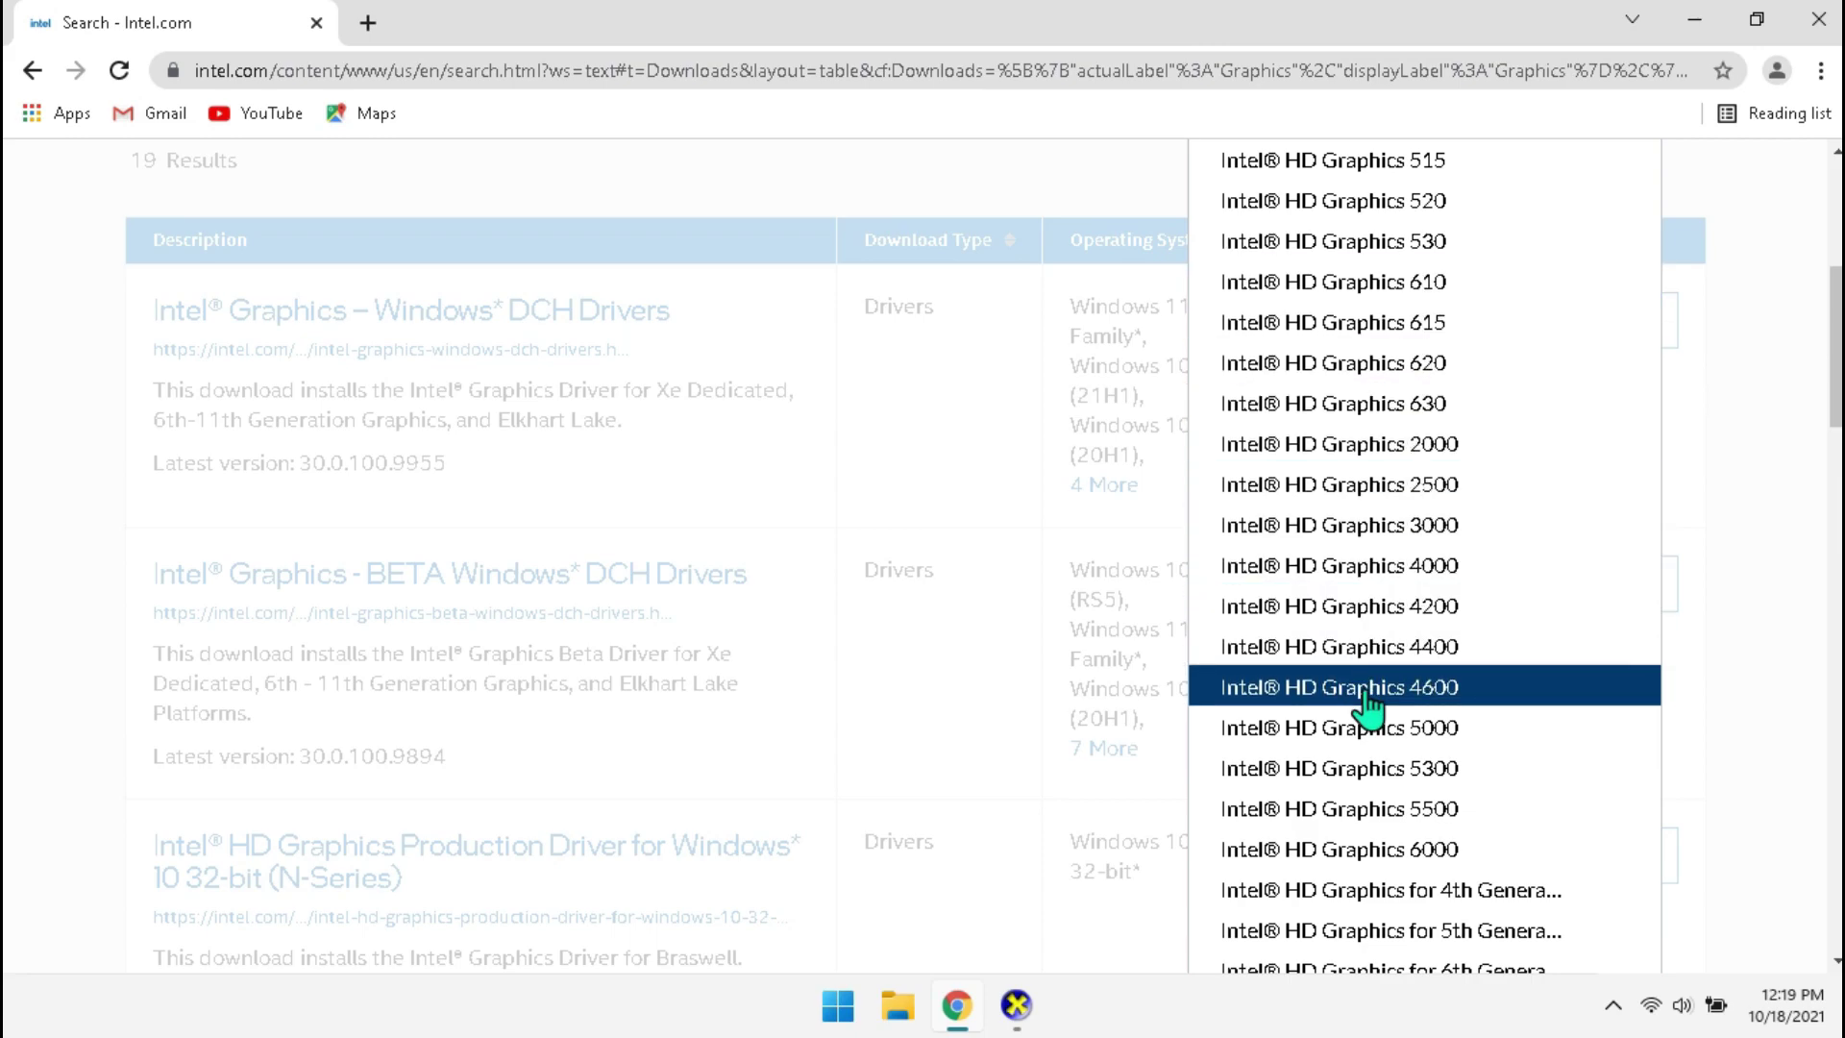
click(1343, 812)
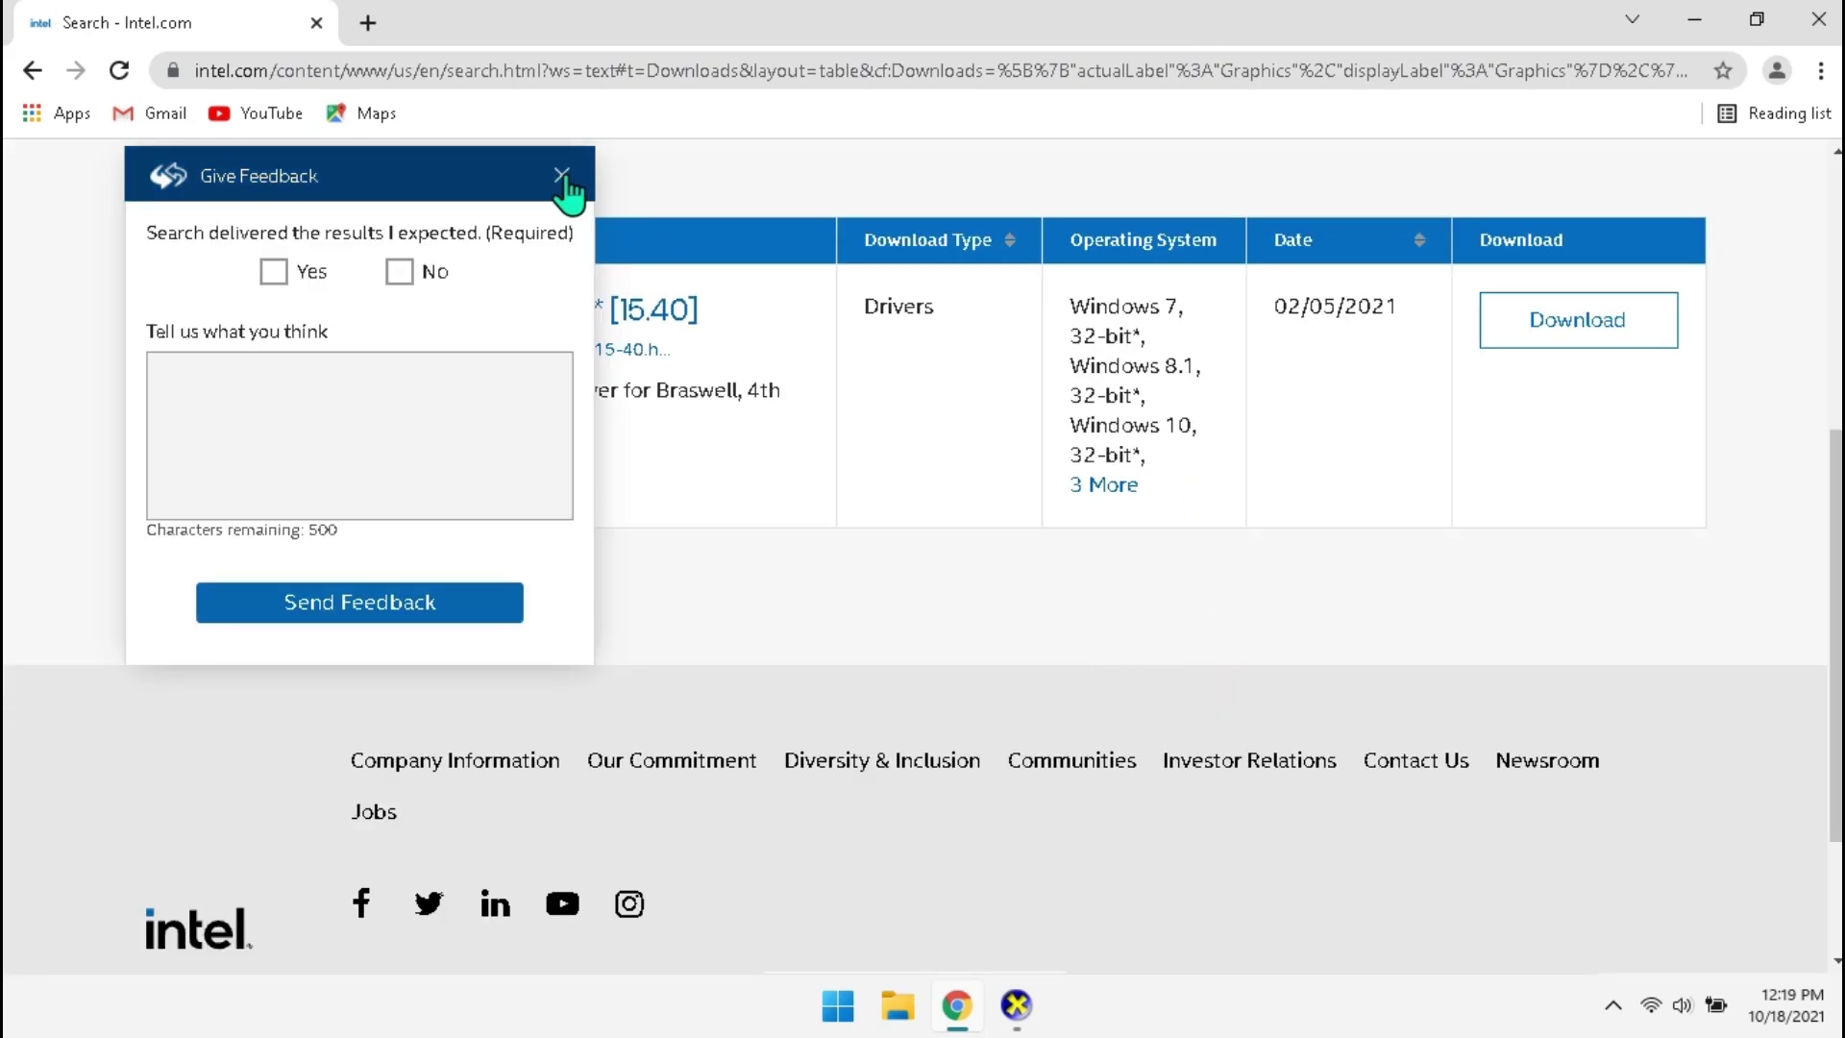
click(562, 174)
click(1563, 343)
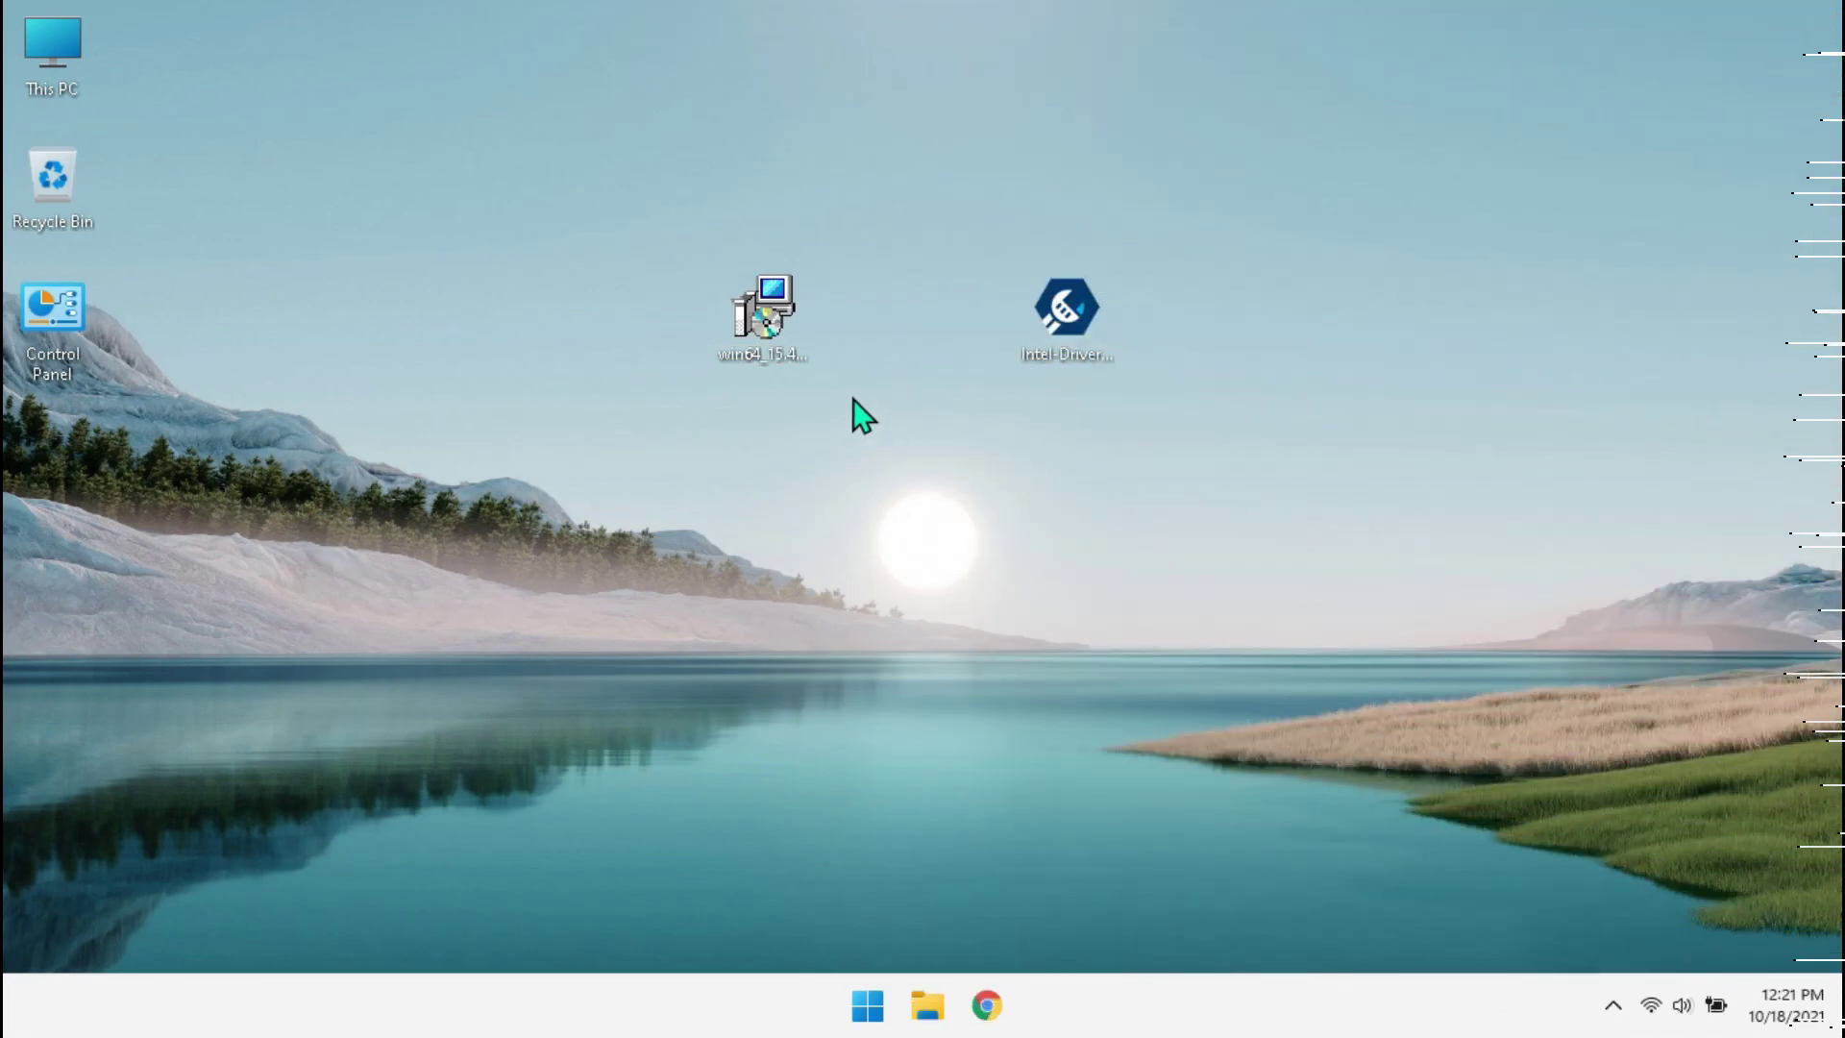
Step: Try the downloaded graphics installer, close its error, and open Device Manager with devmgmt.msc
double_click(805, 312)
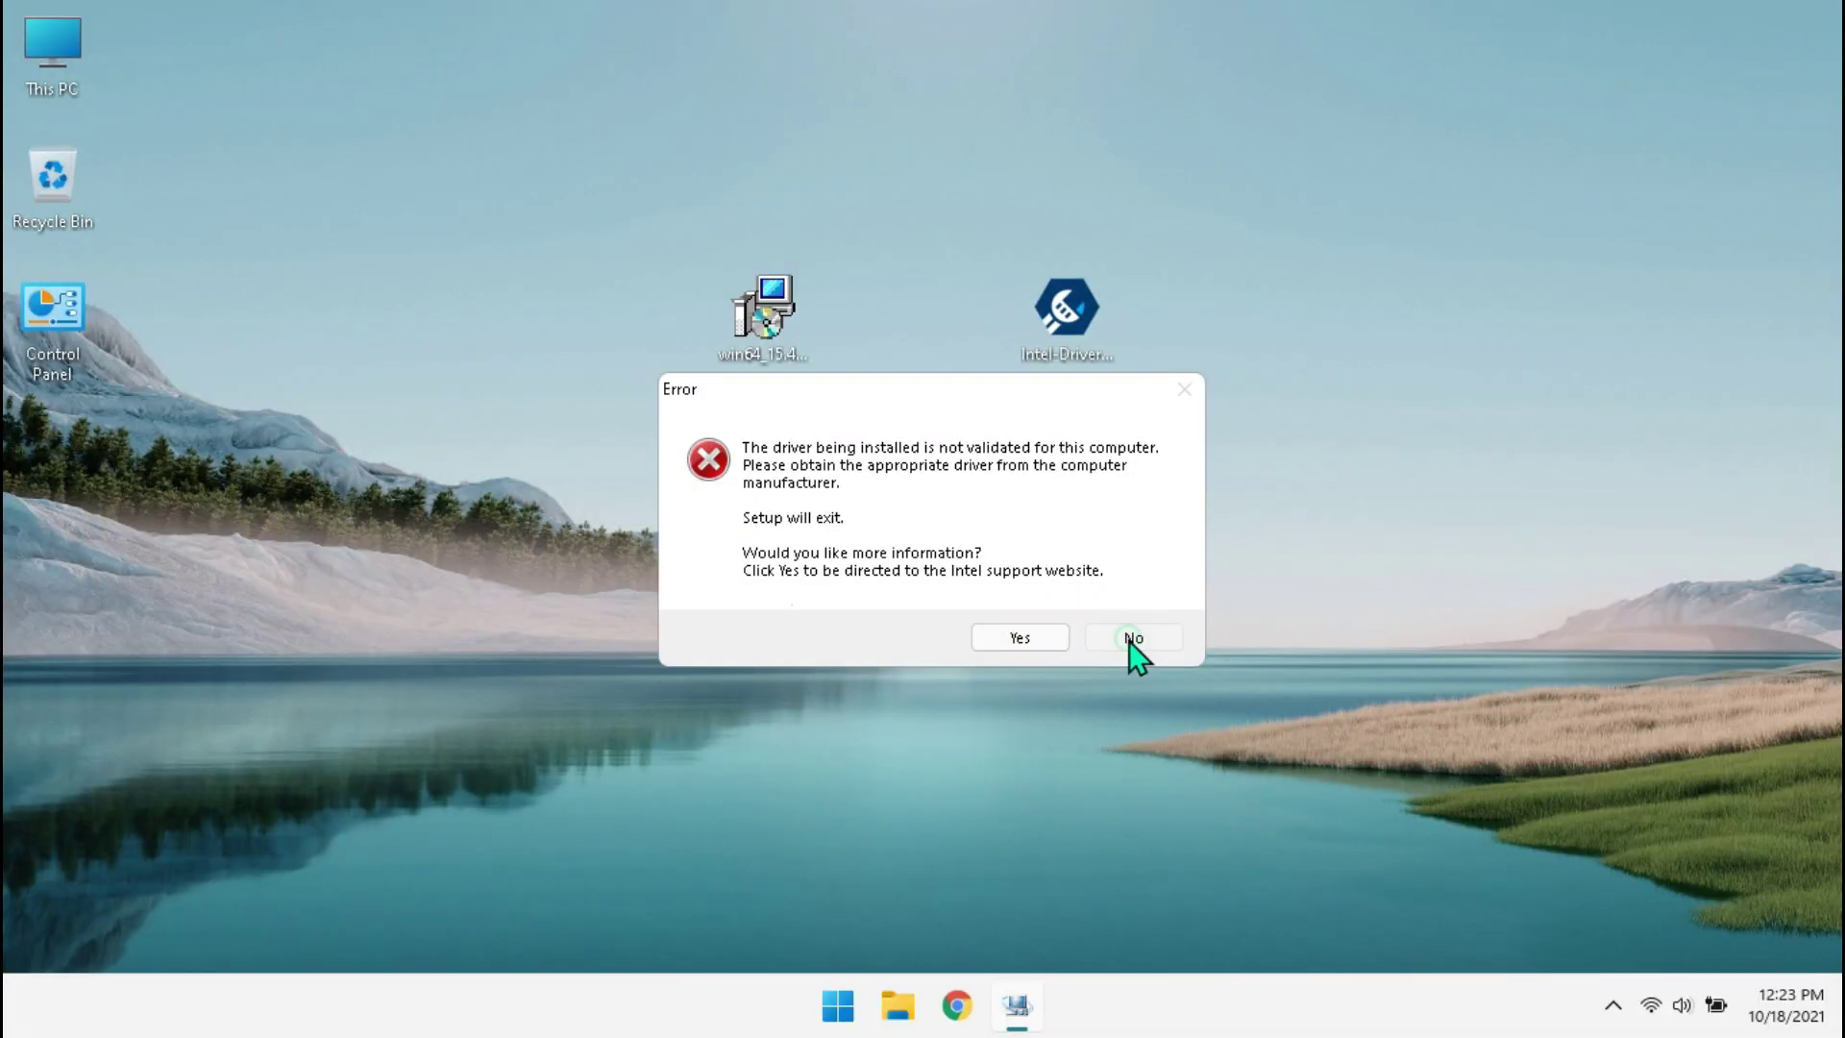
click(1132, 639)
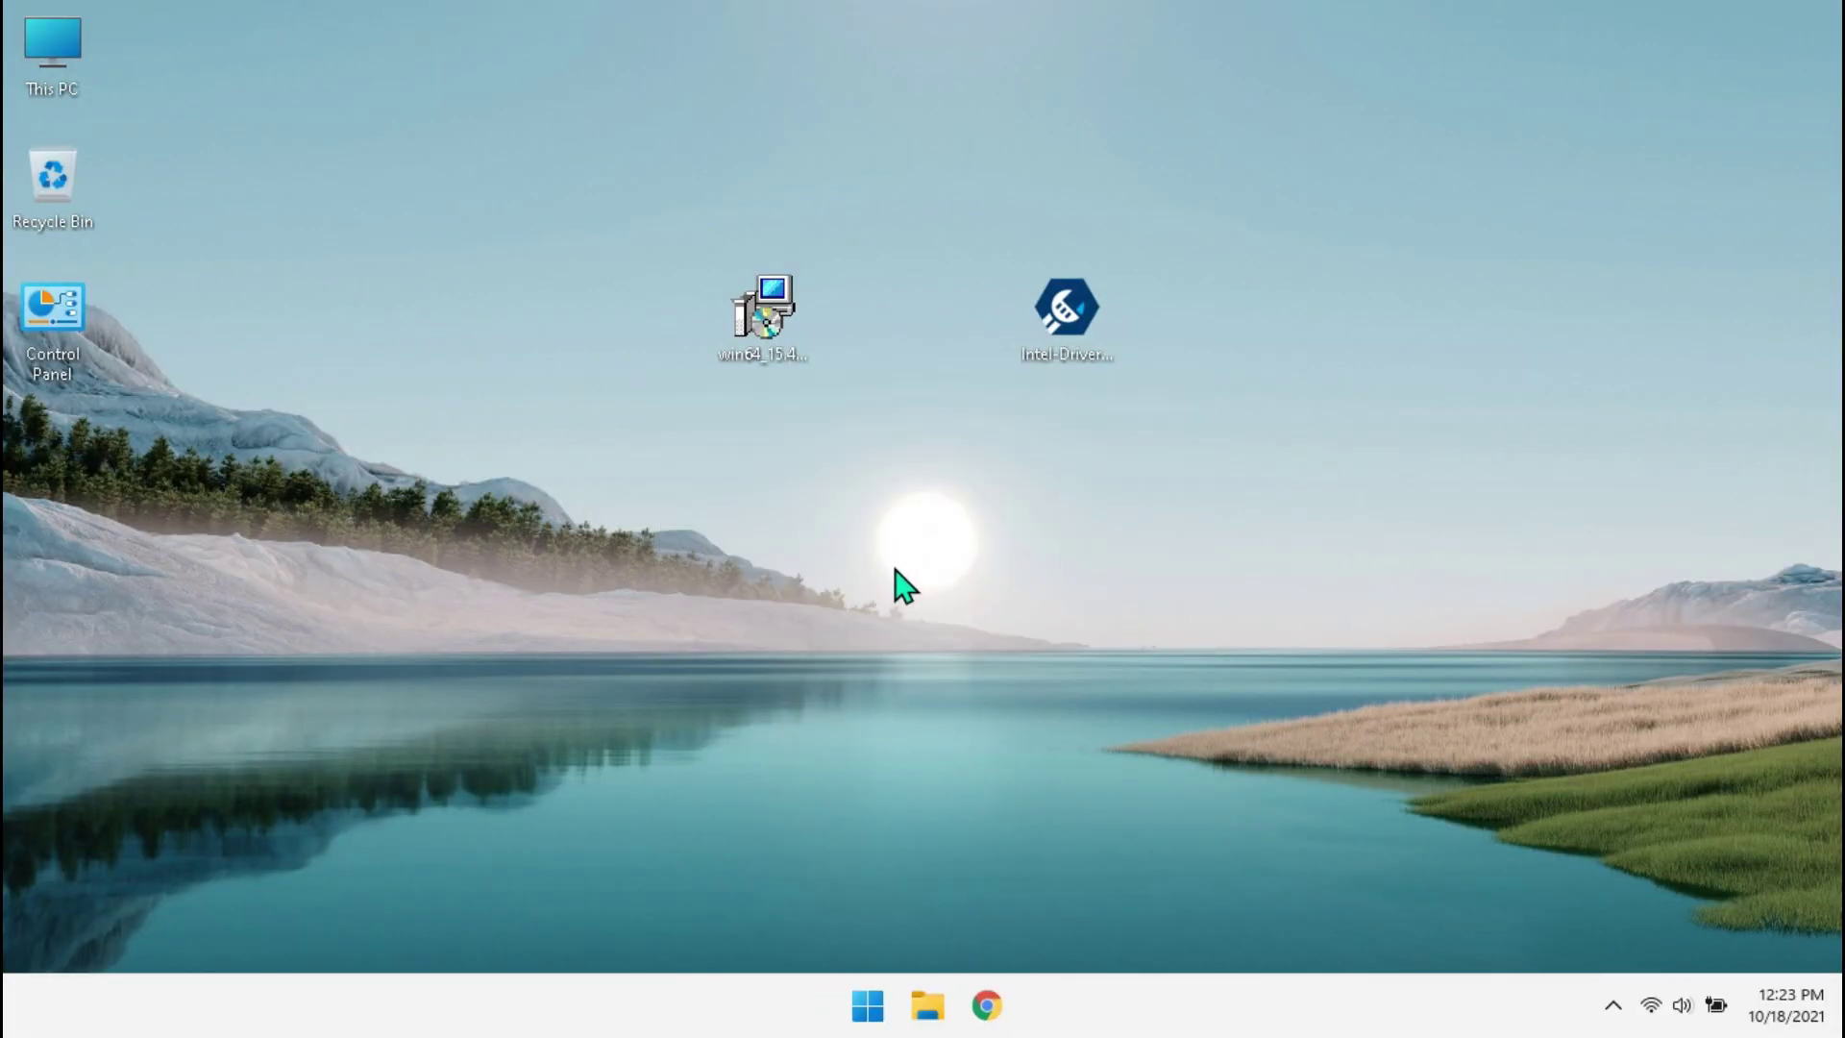
key(super+r)
text(devm)
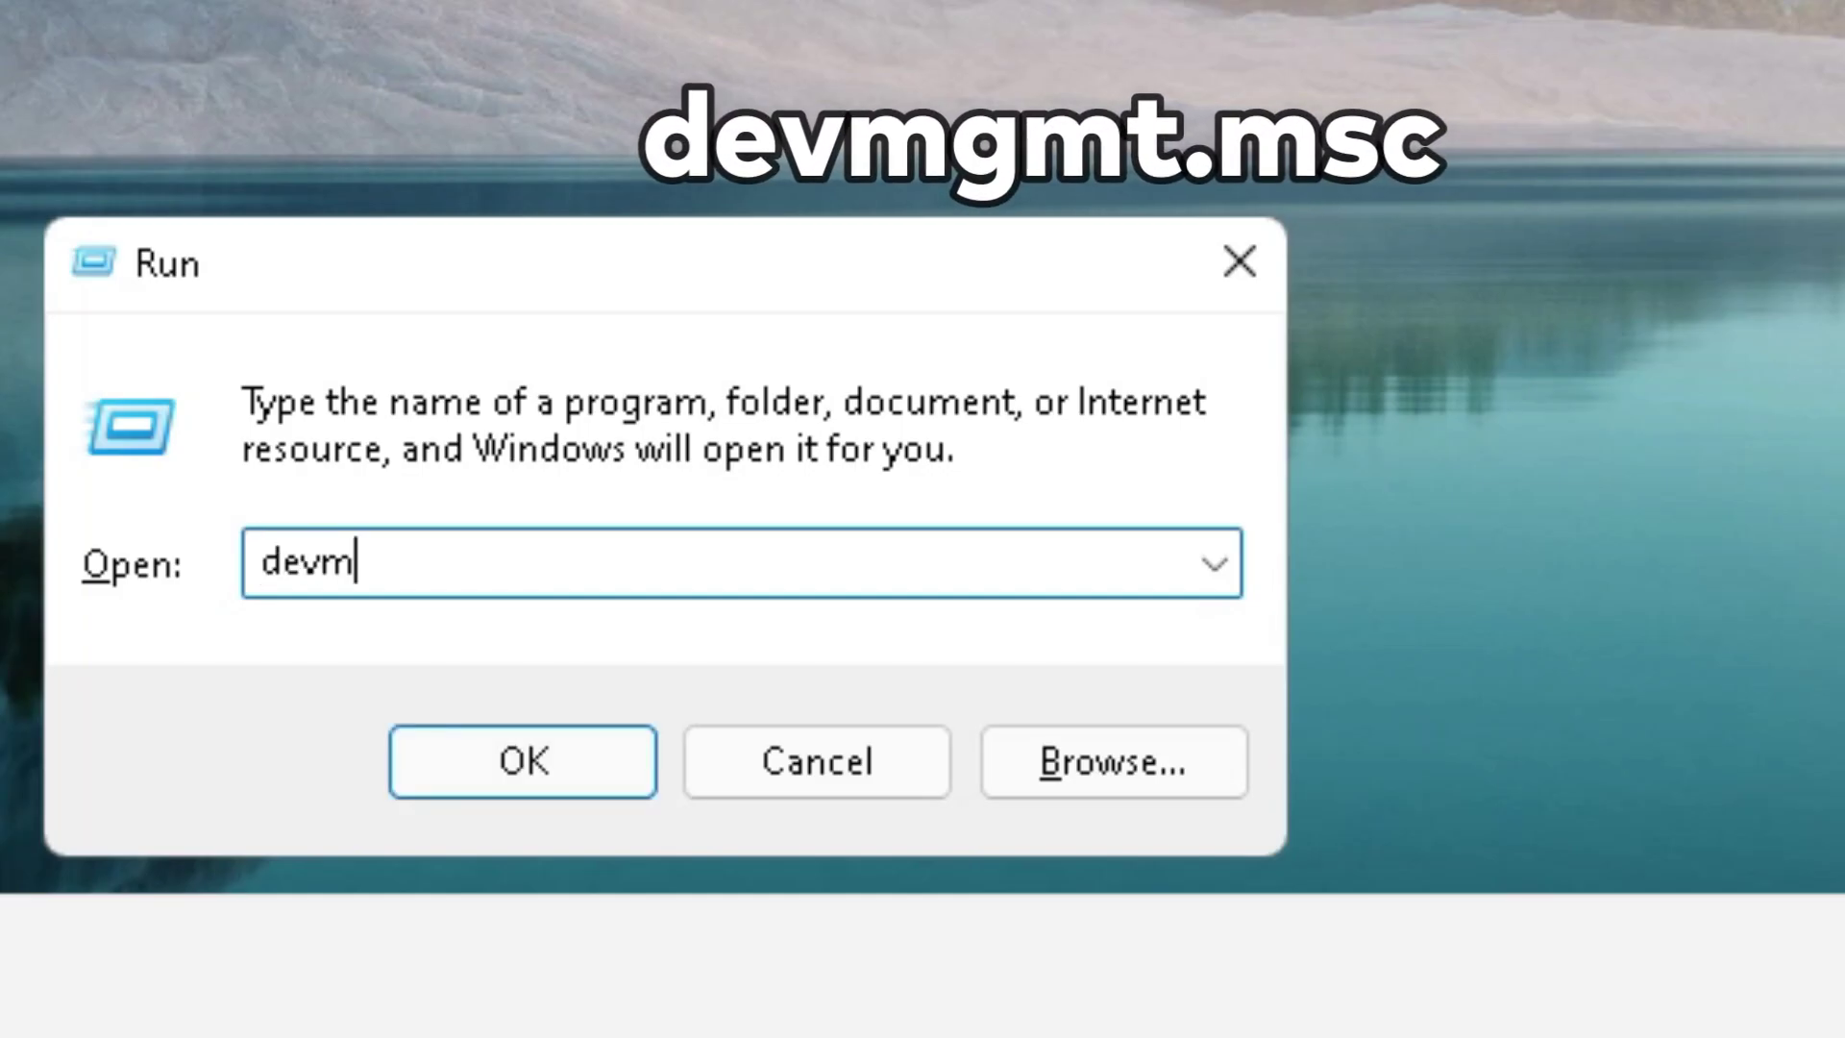
text(gmt.msc)
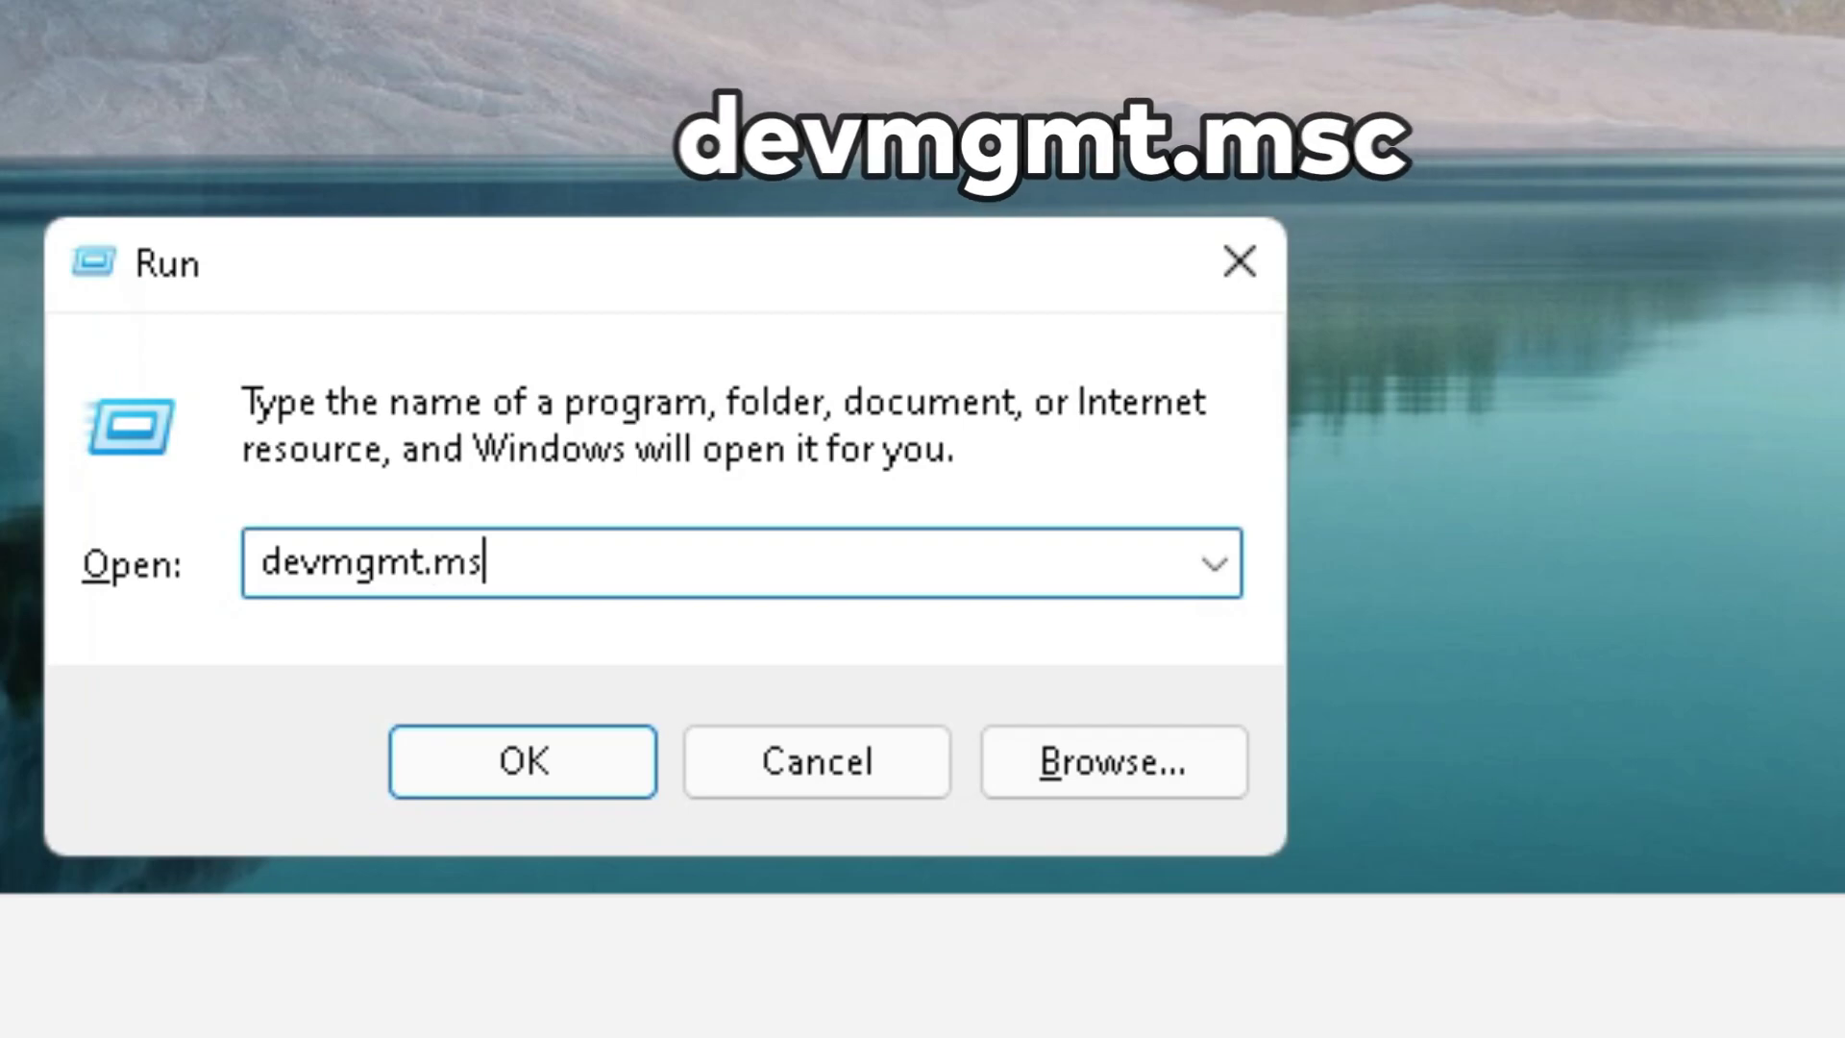
key(Return)
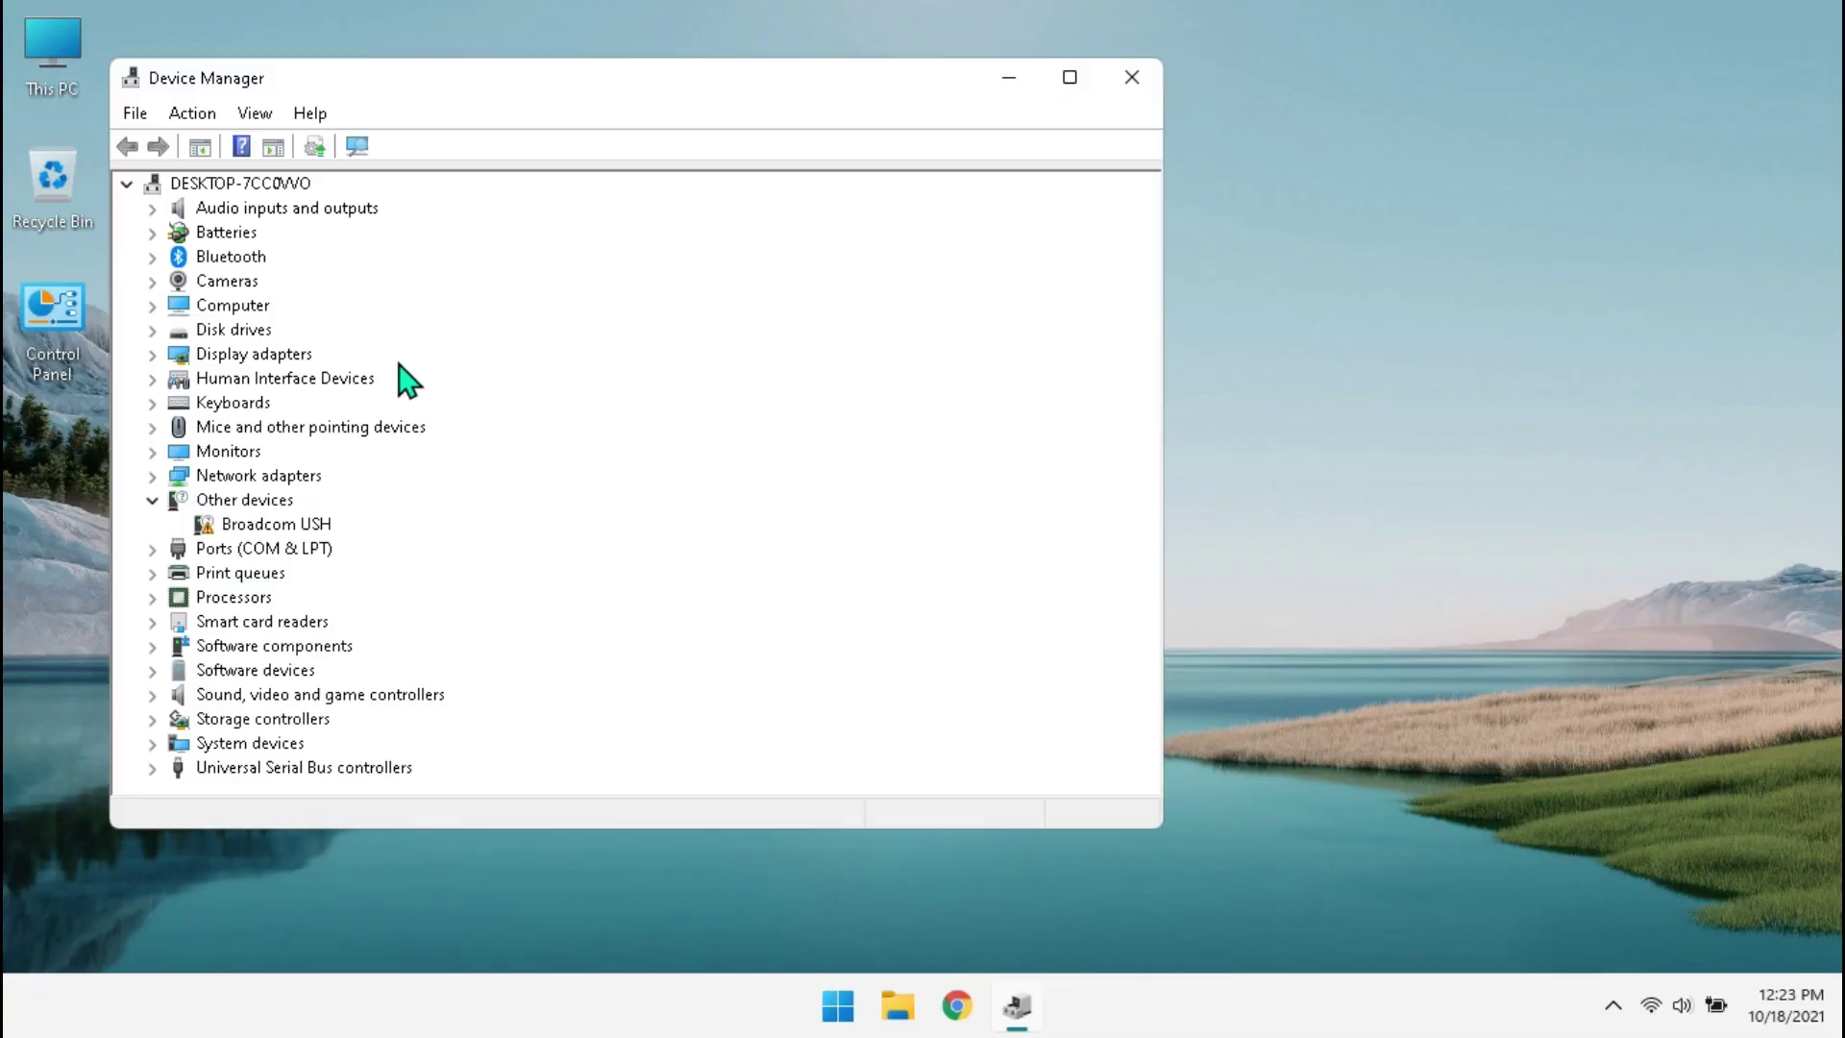
Step: Expand Display adapters, select Intel(R) HD Graphics 5500, and switch Wi-Fi off
click(151, 355)
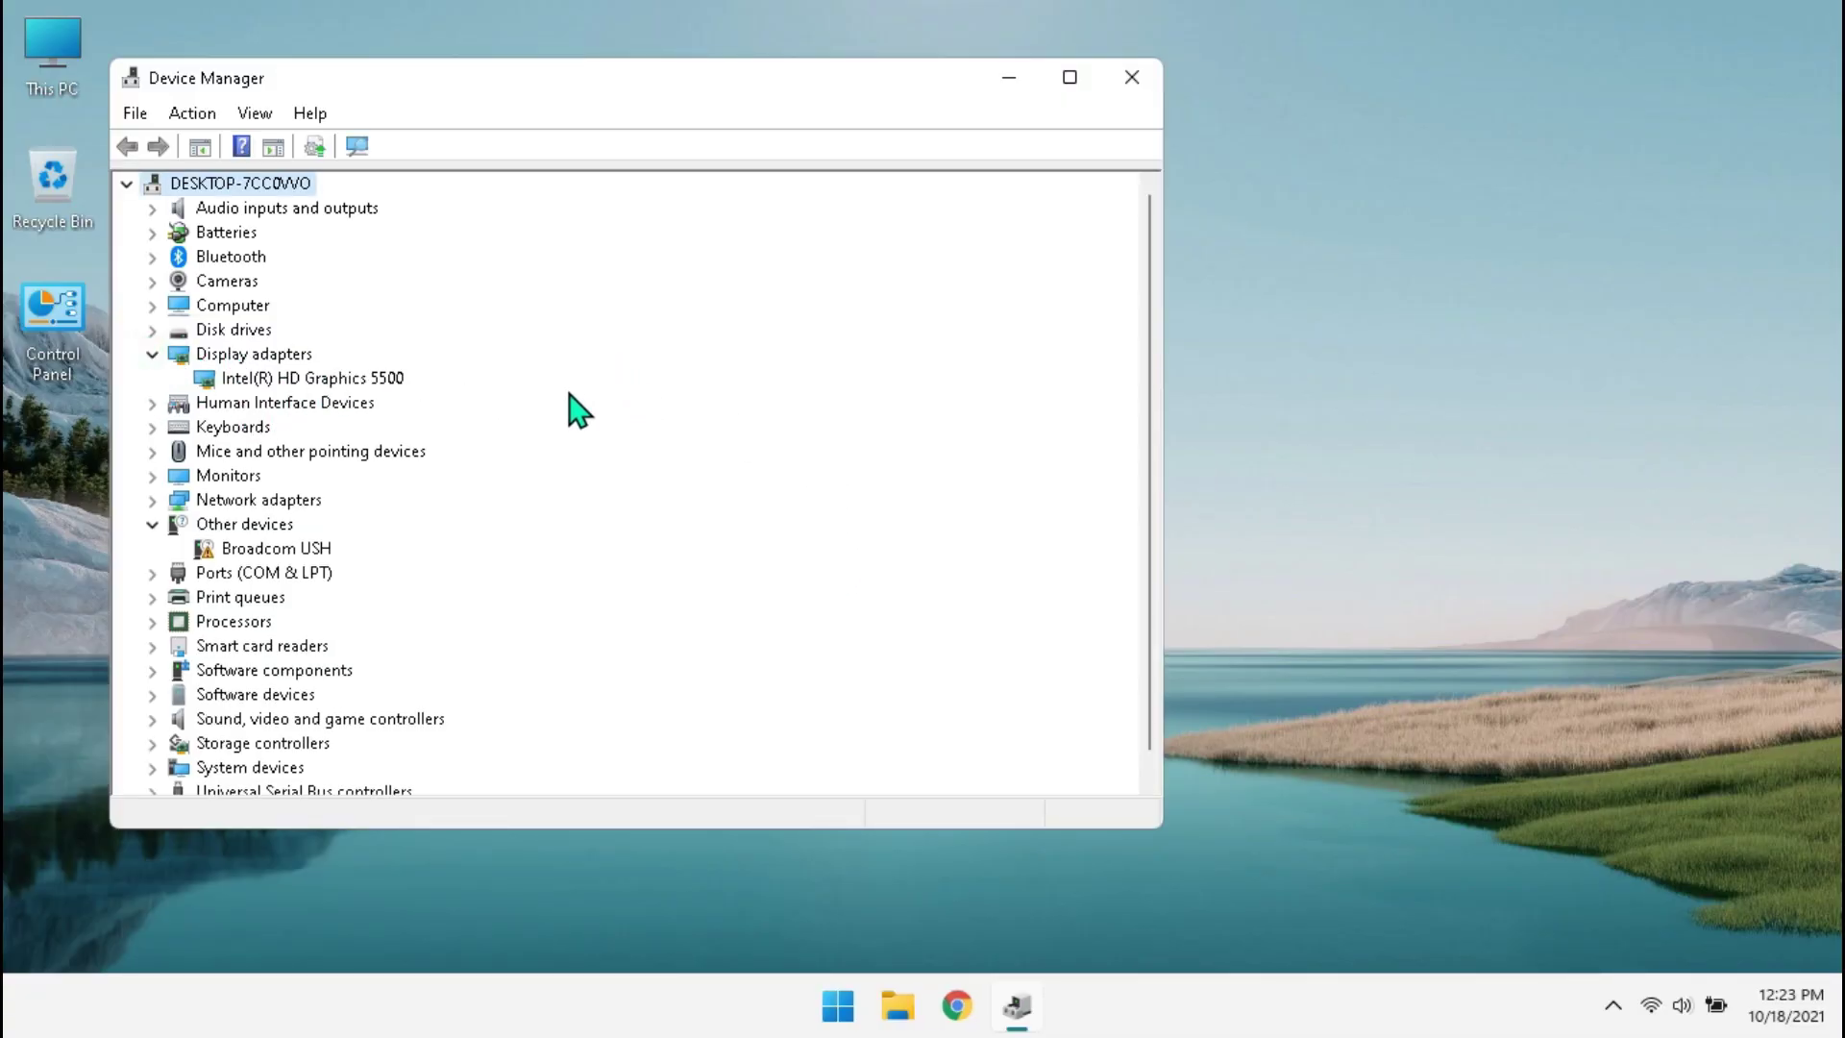
click(396, 380)
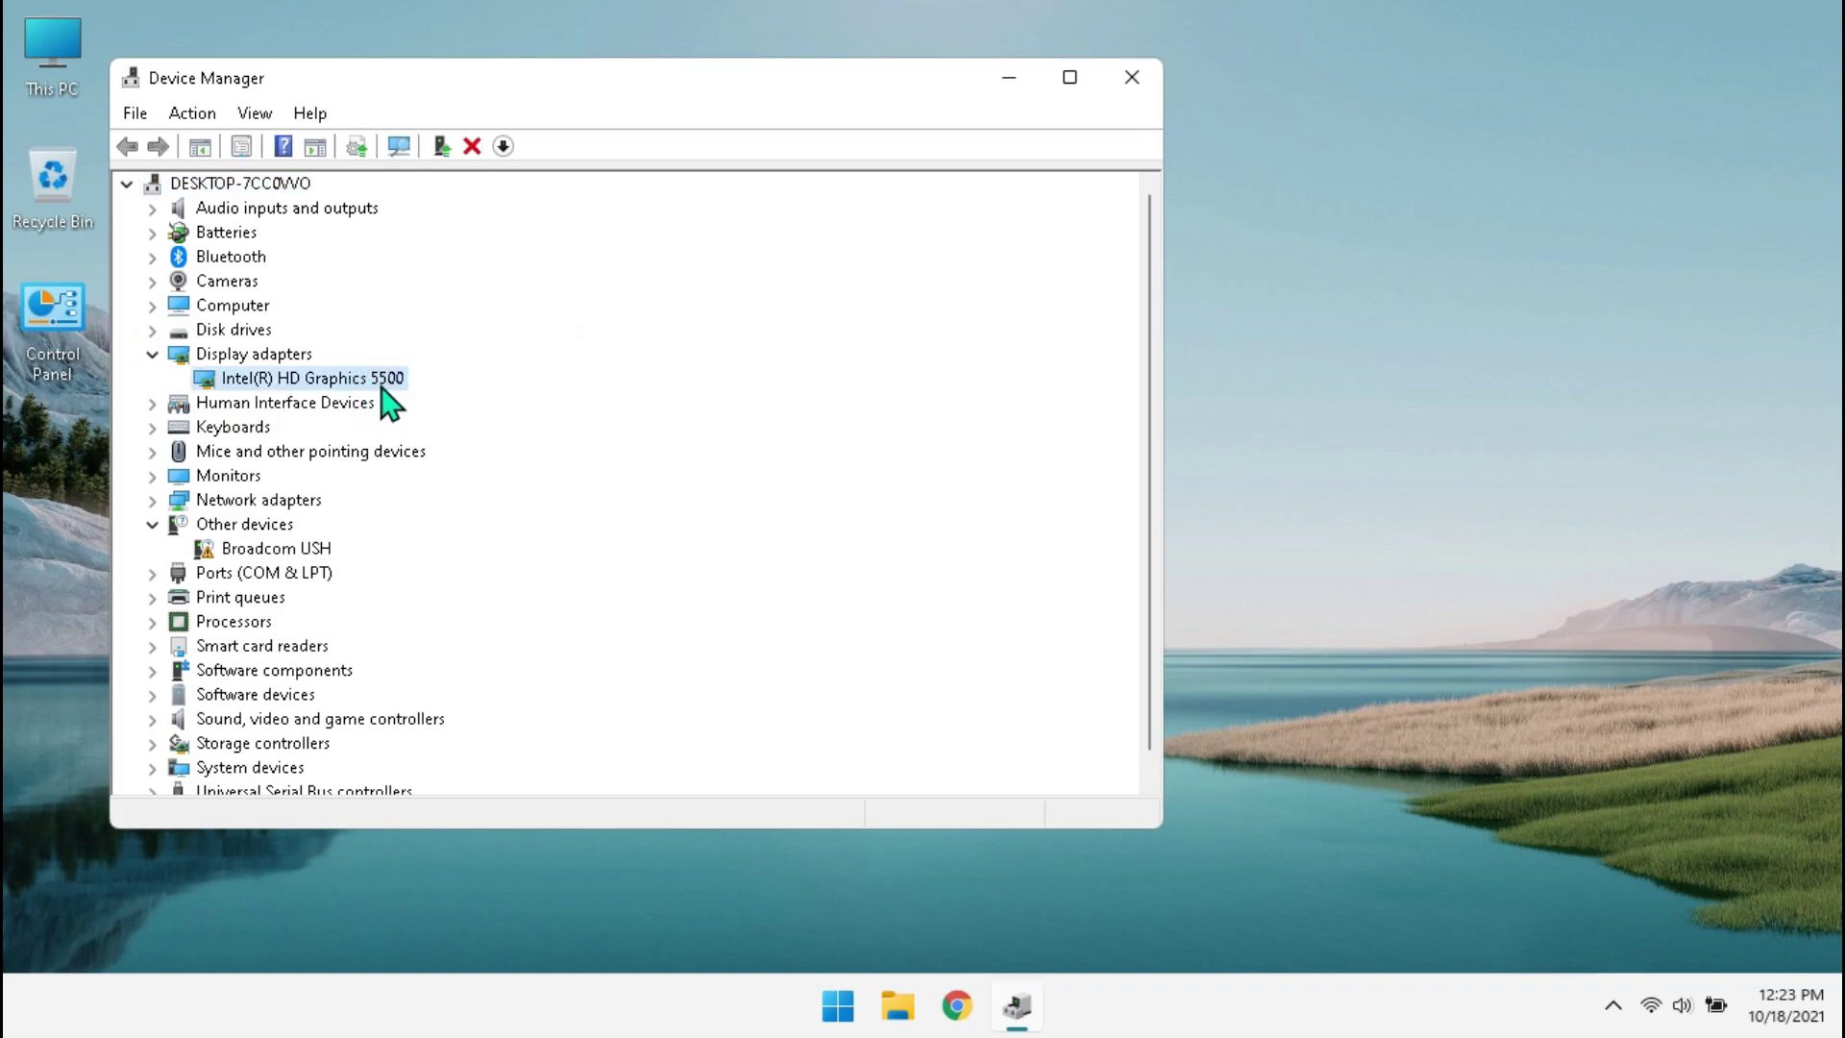
click(1672, 1005)
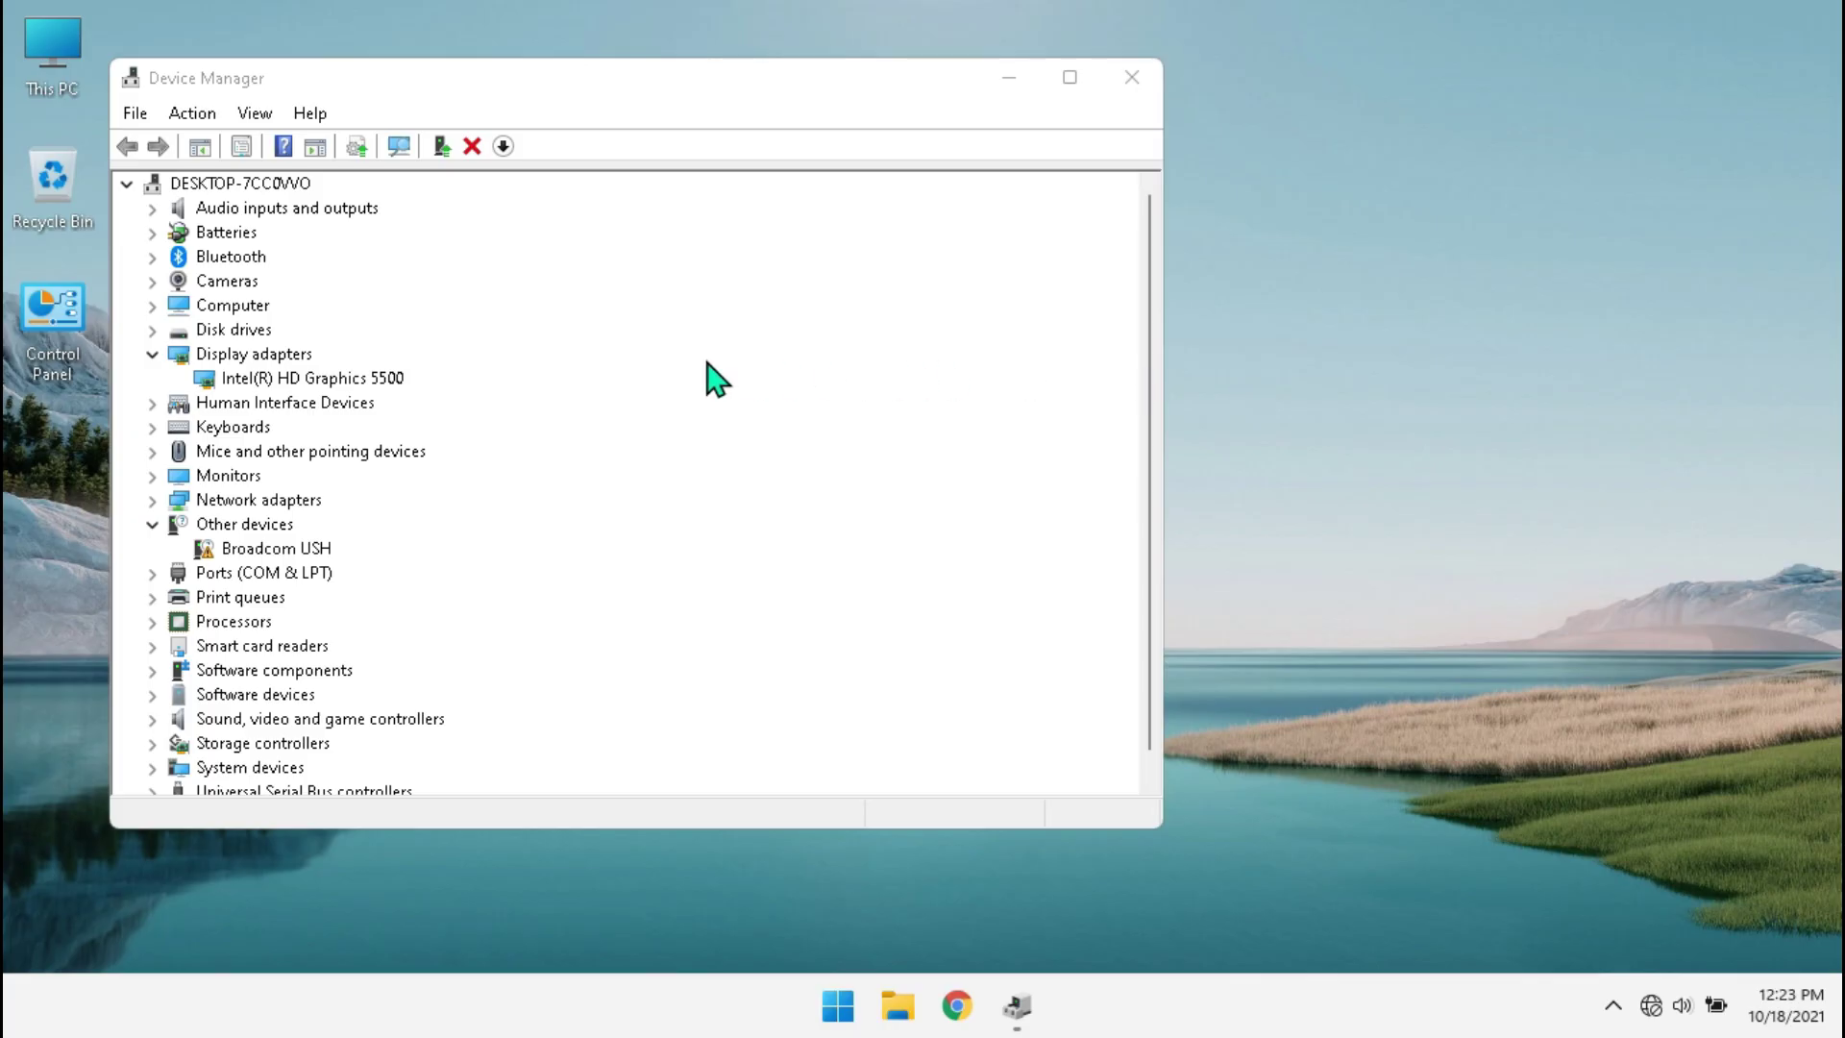
Step: Uninstall the Intel(R) HD Graphics 5500 device from its context menu
right_click(371, 378)
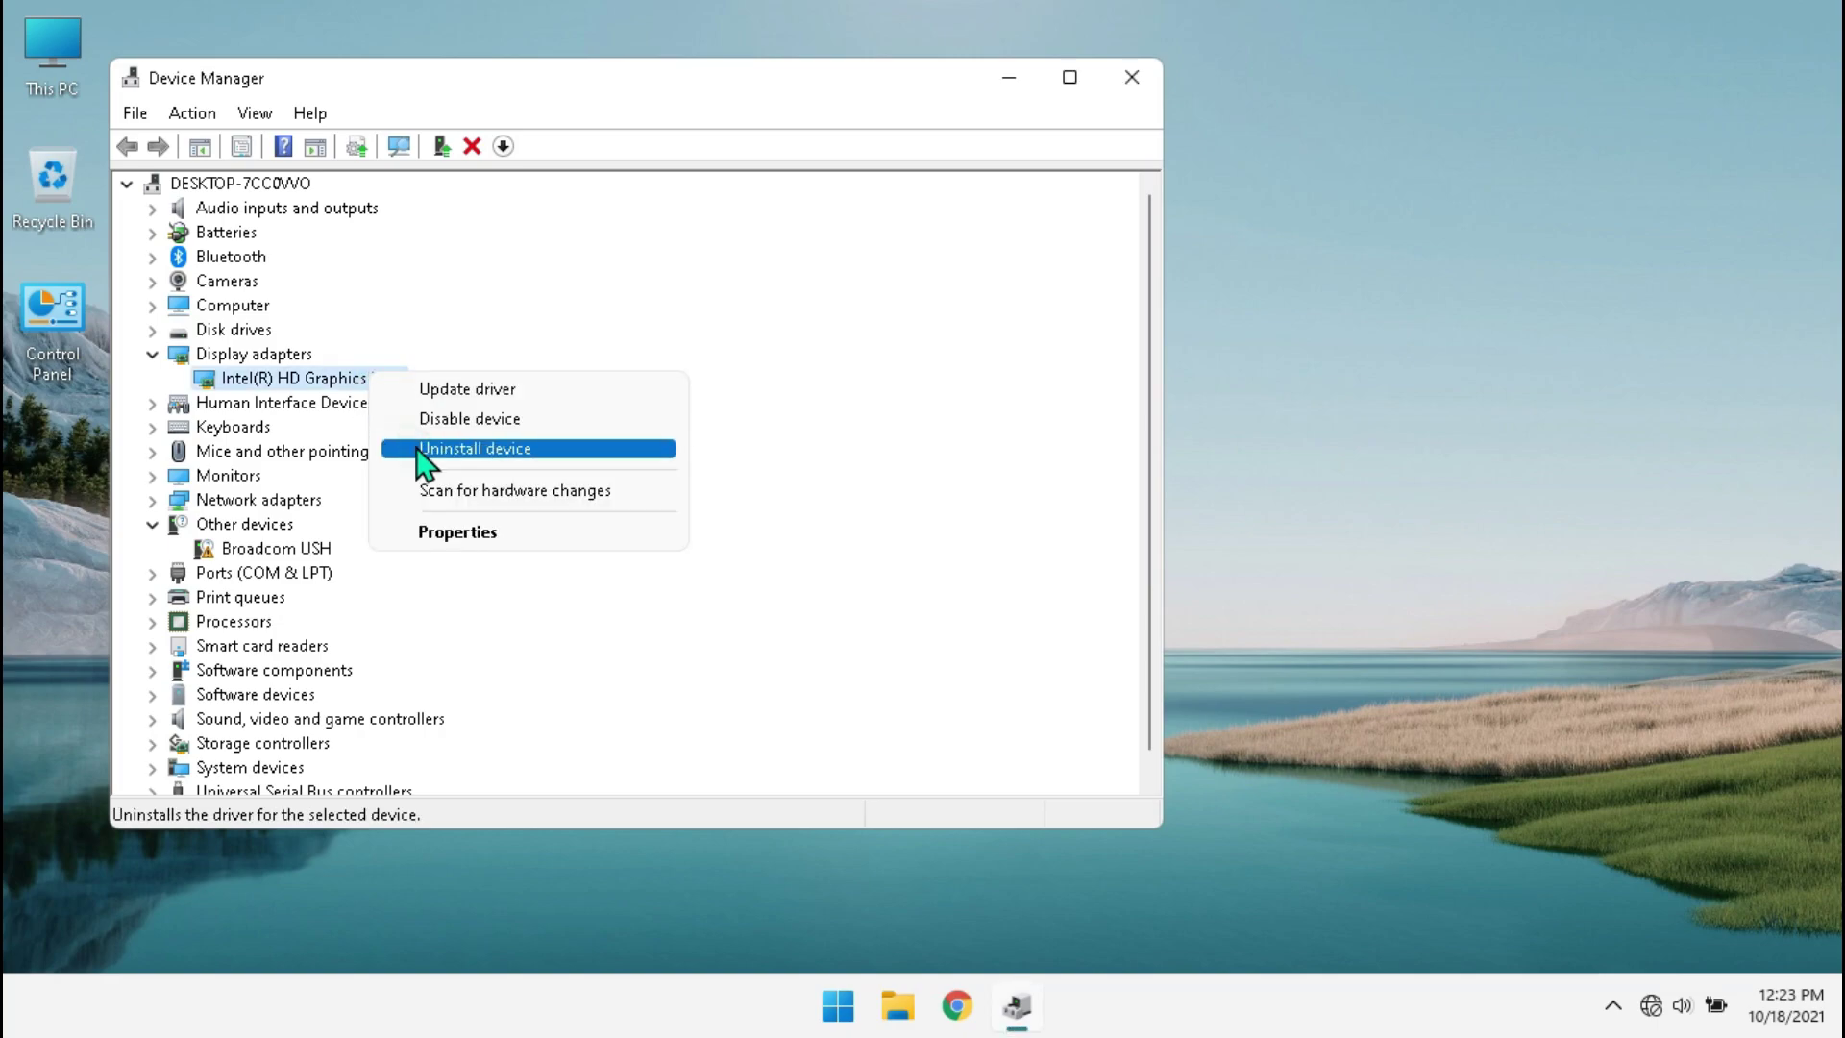
click(524, 452)
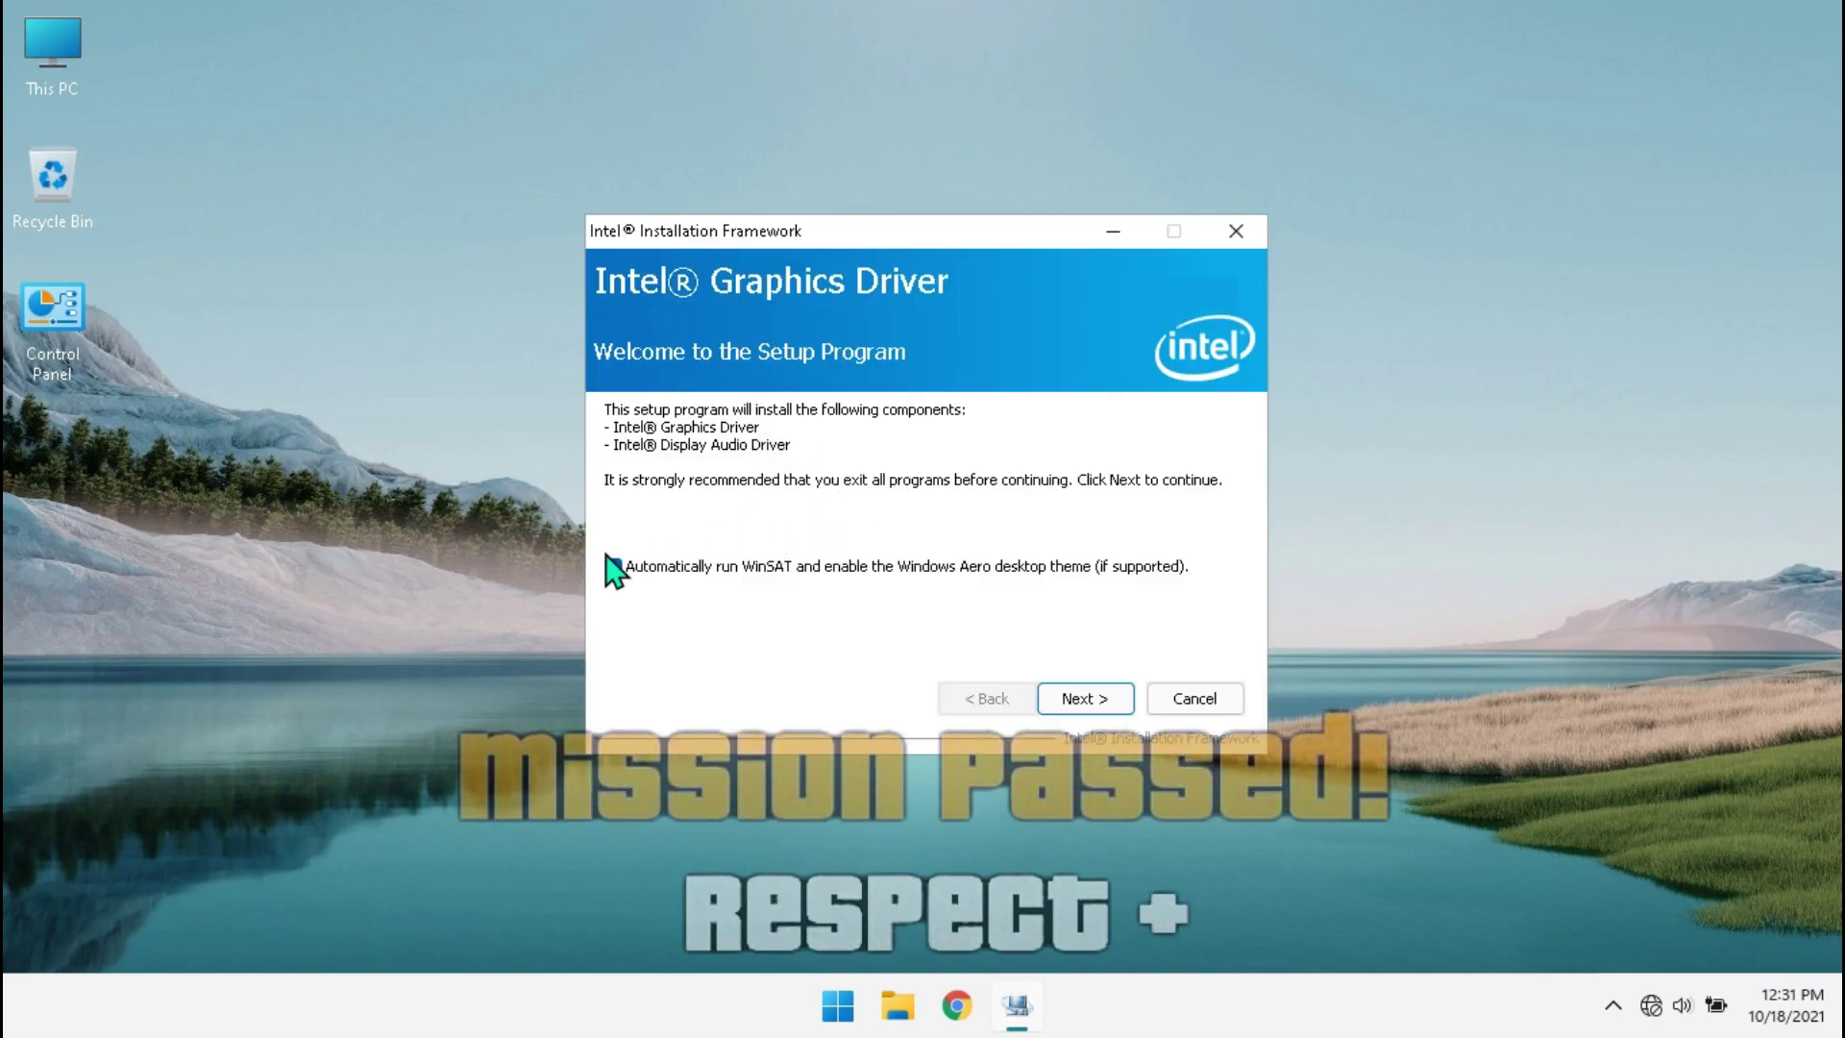
Step: Install Intel graphics driver 20.19.15.5171, choosing 'No, I will restart later', and finish setup
click(1083, 700)
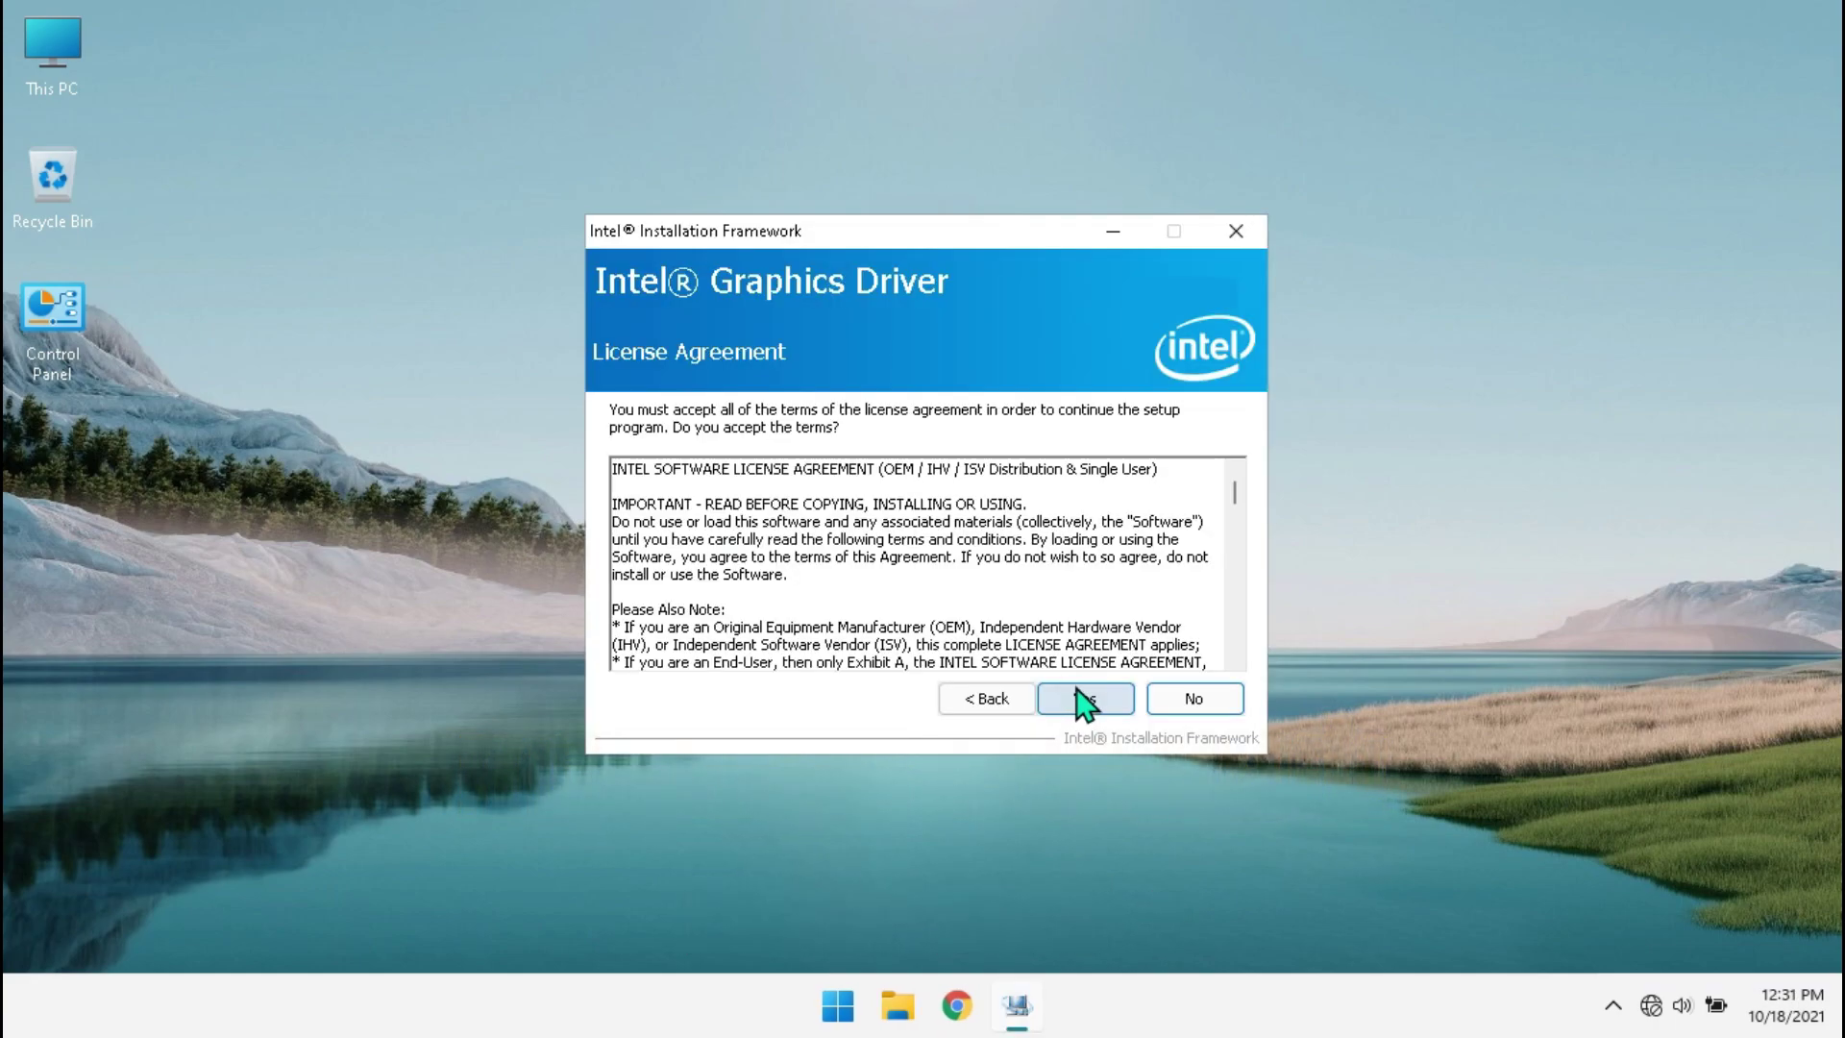
click(1083, 699)
click(1083, 700)
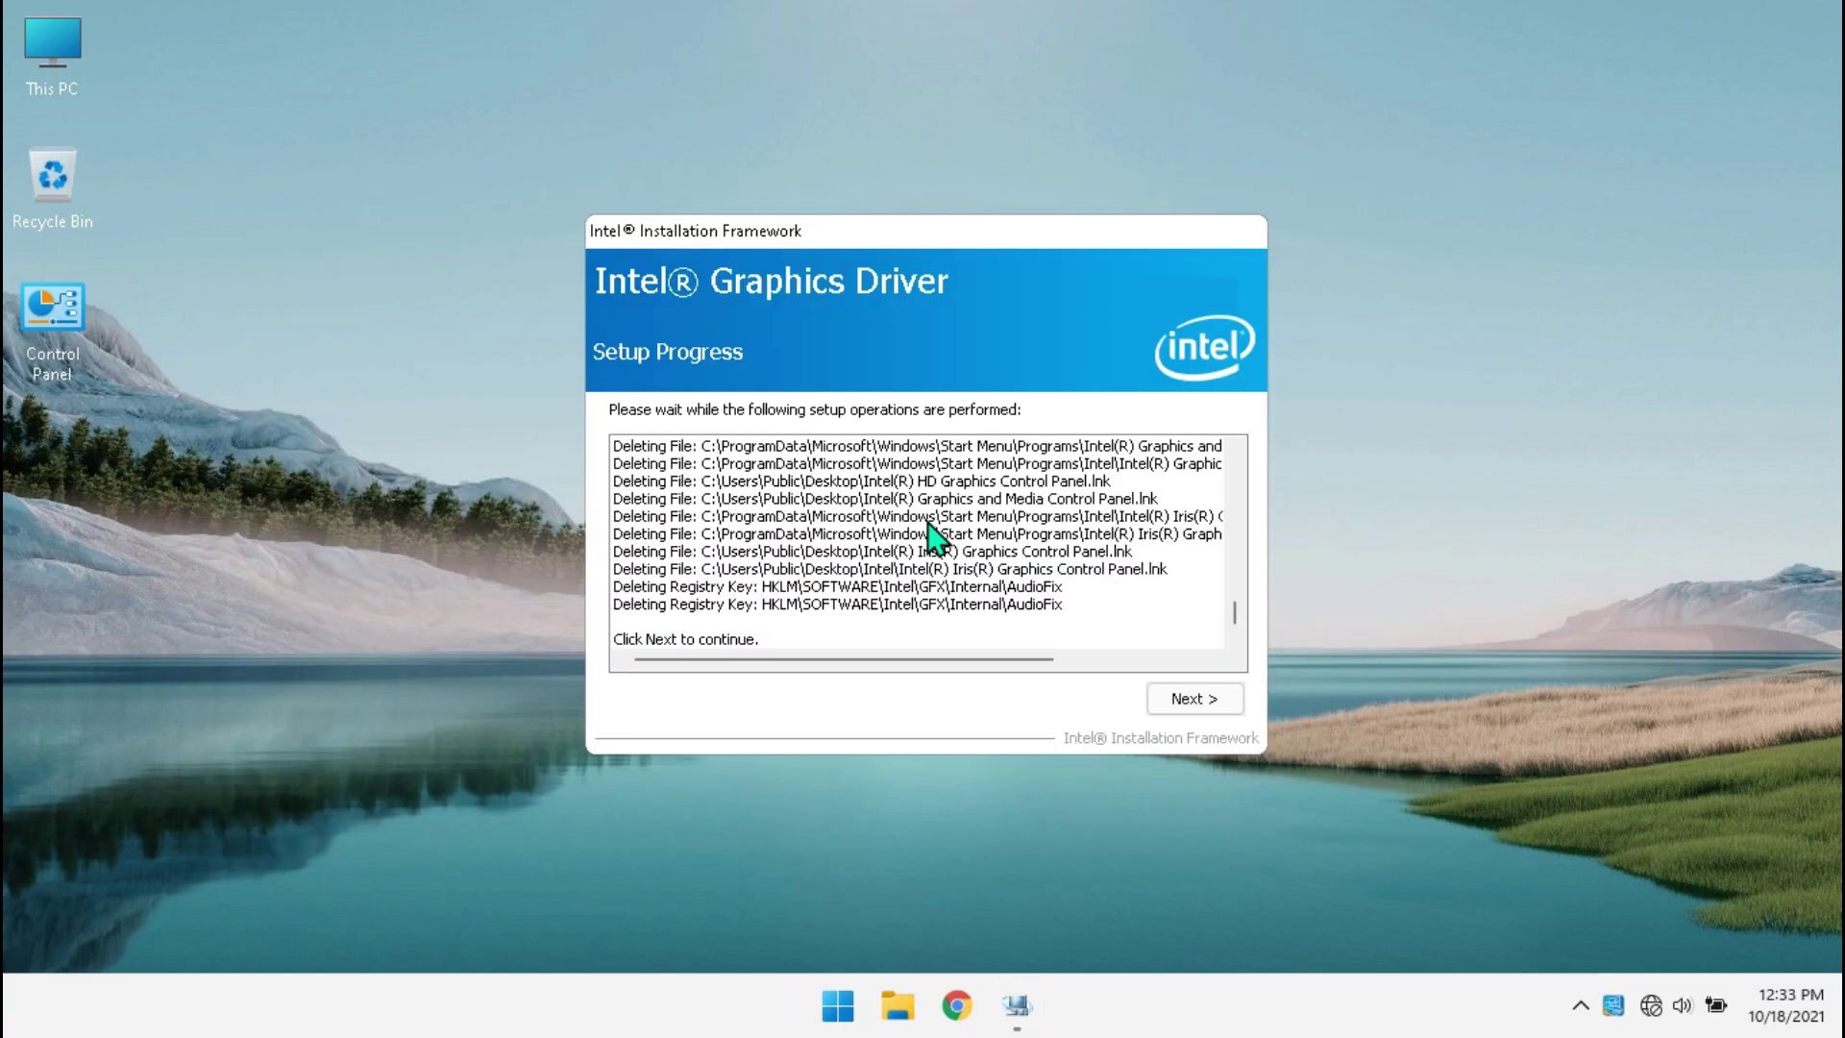
click(1191, 700)
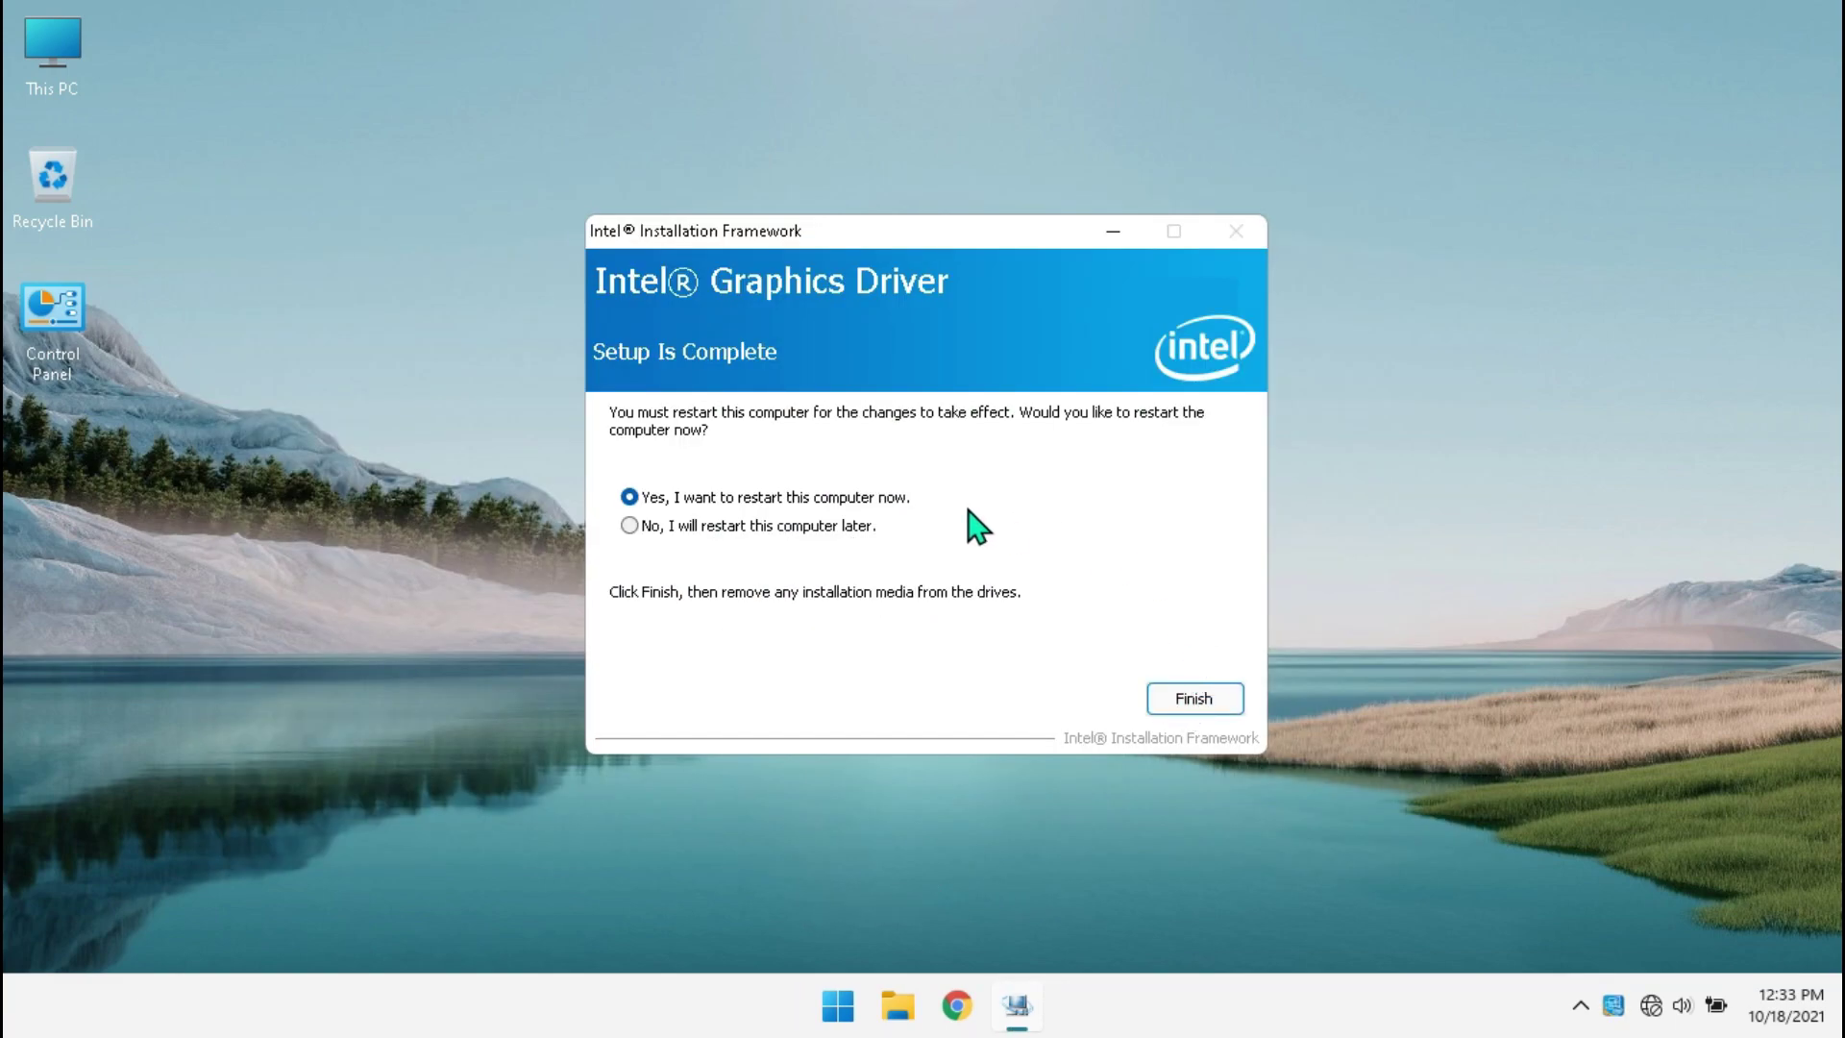
click(759, 527)
click(1174, 700)
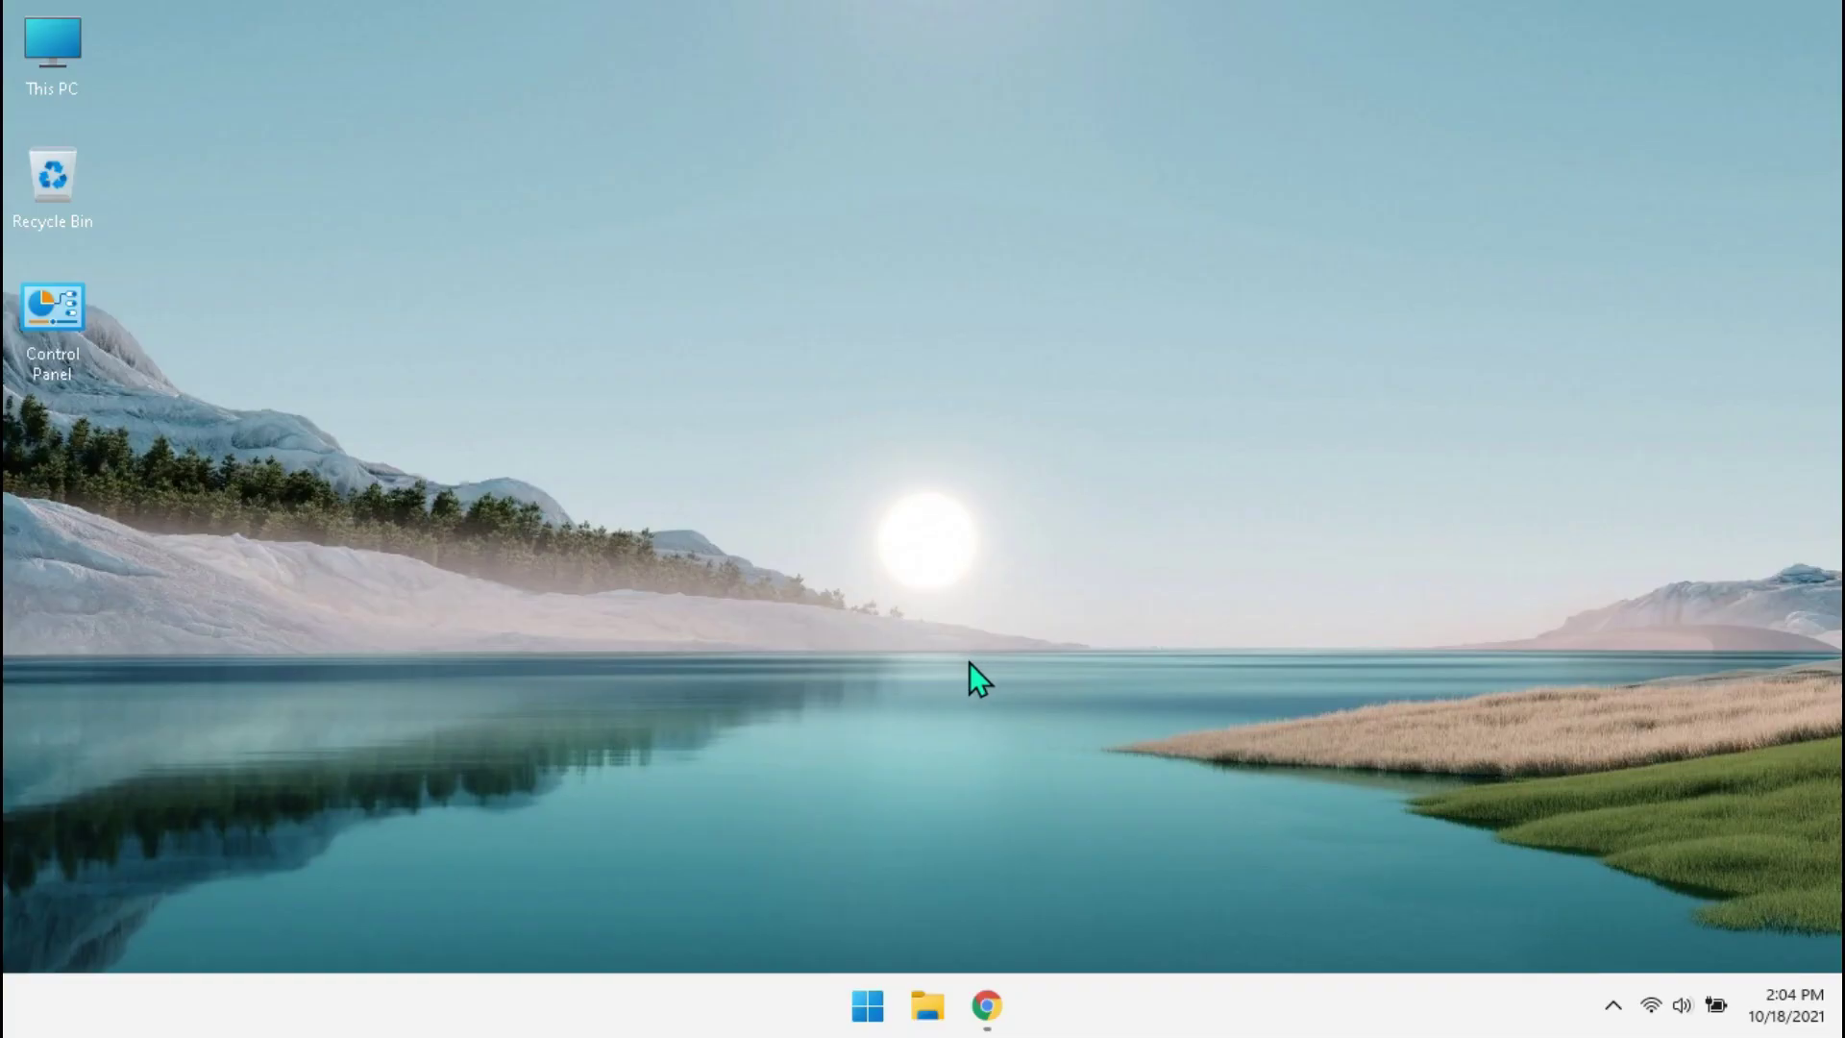
Step: Open Device Manager via devmgmt.msc and check the Intel wireless adapter's driver date, 4/16/2020
key(super+r)
text(devmgmt.ms)
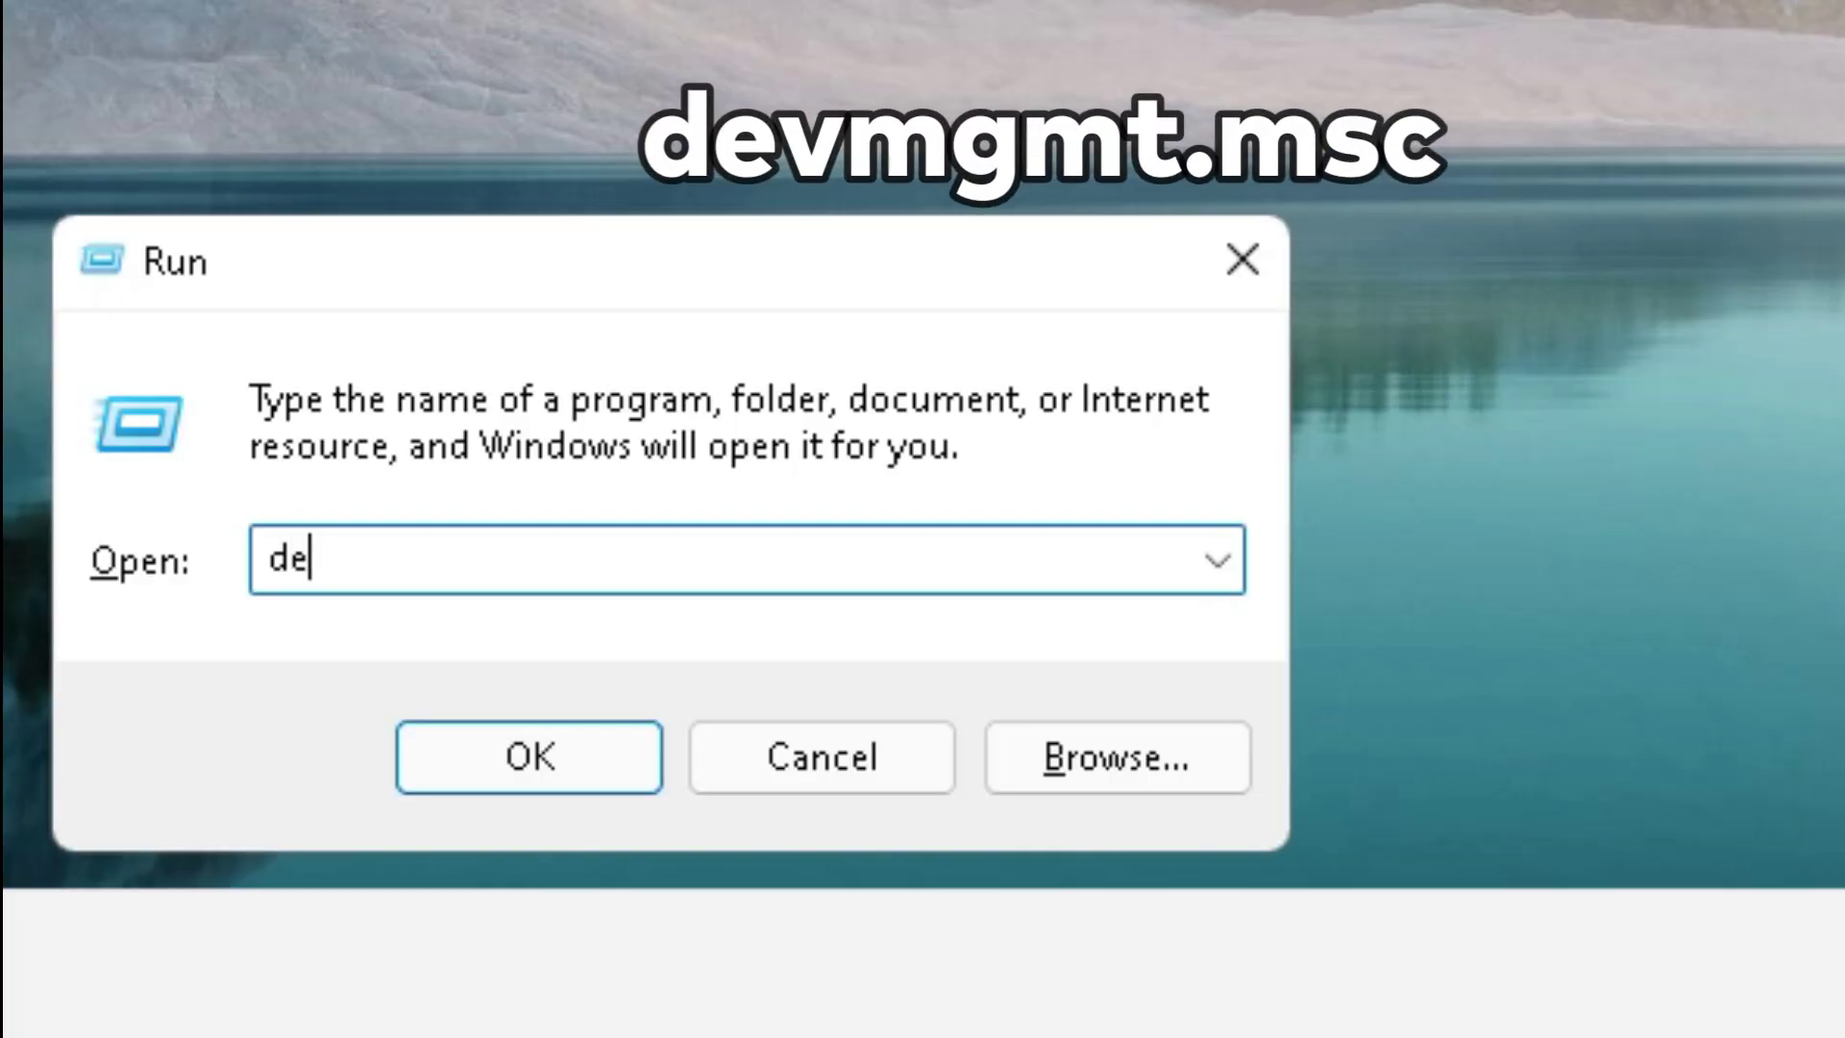
text(c)
key(Return)
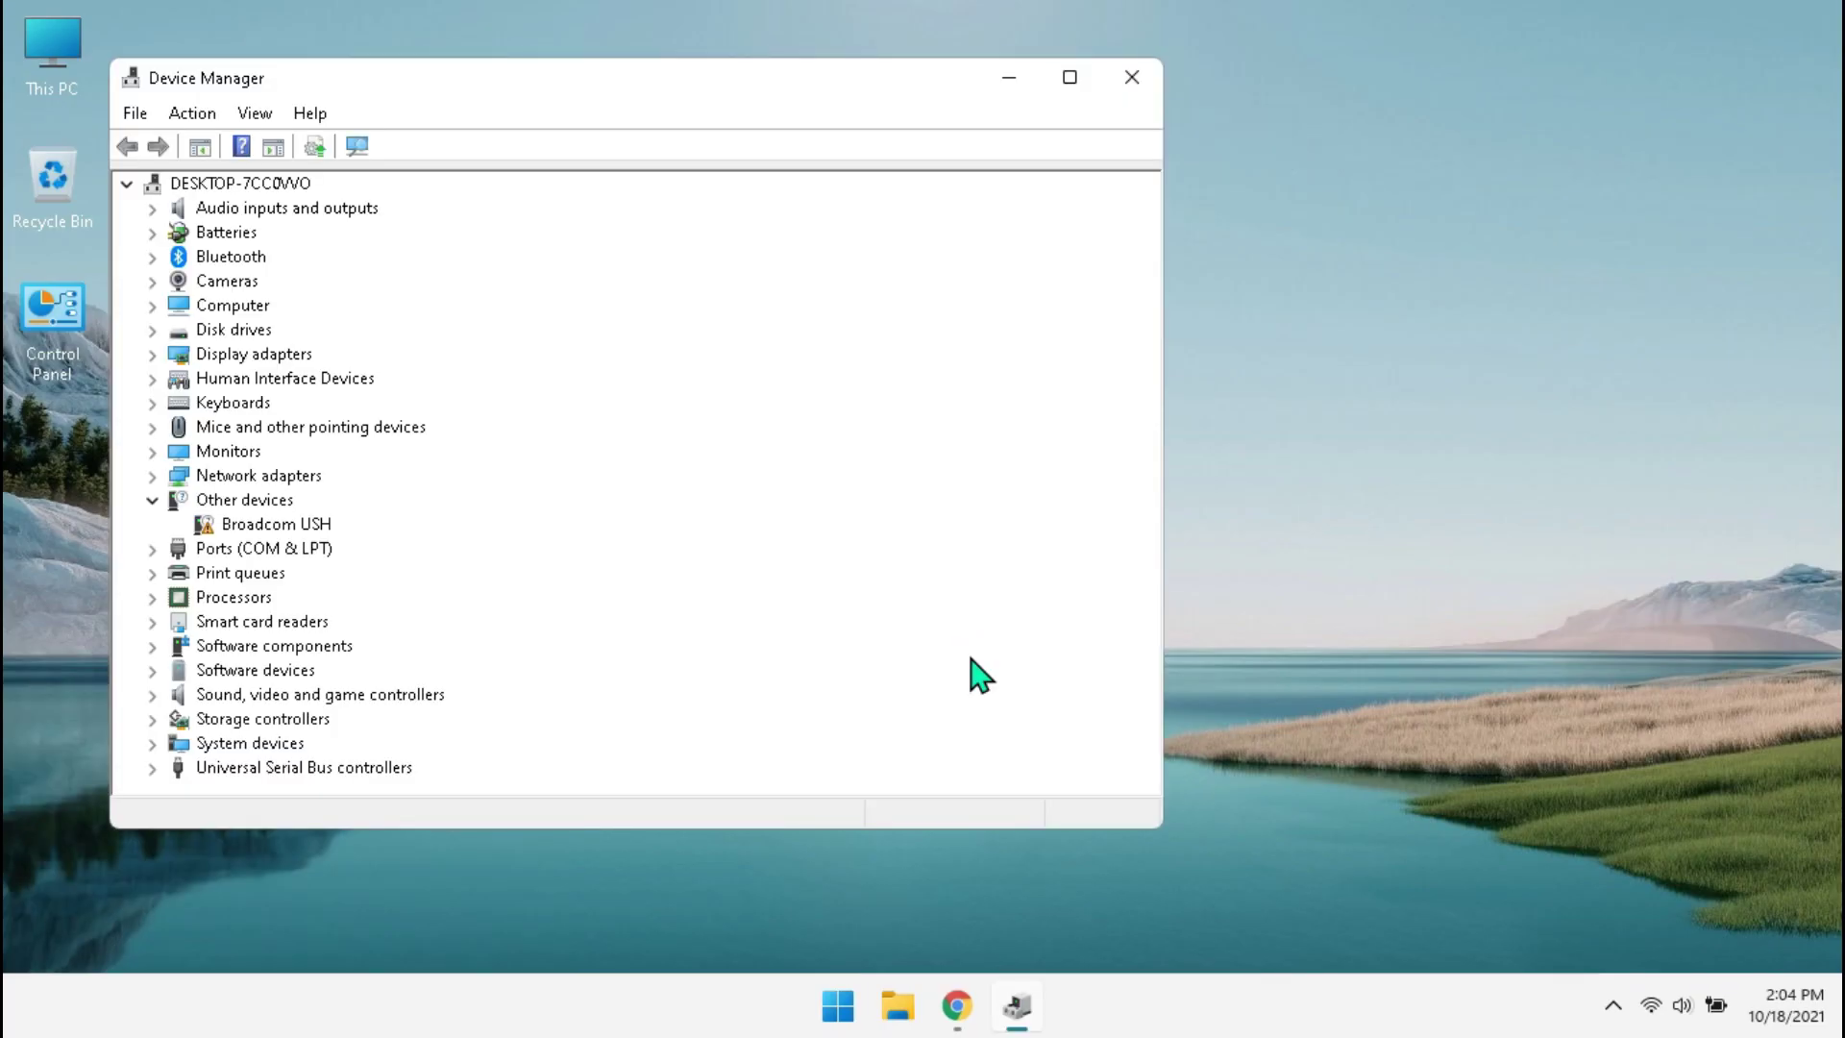
click(159, 476)
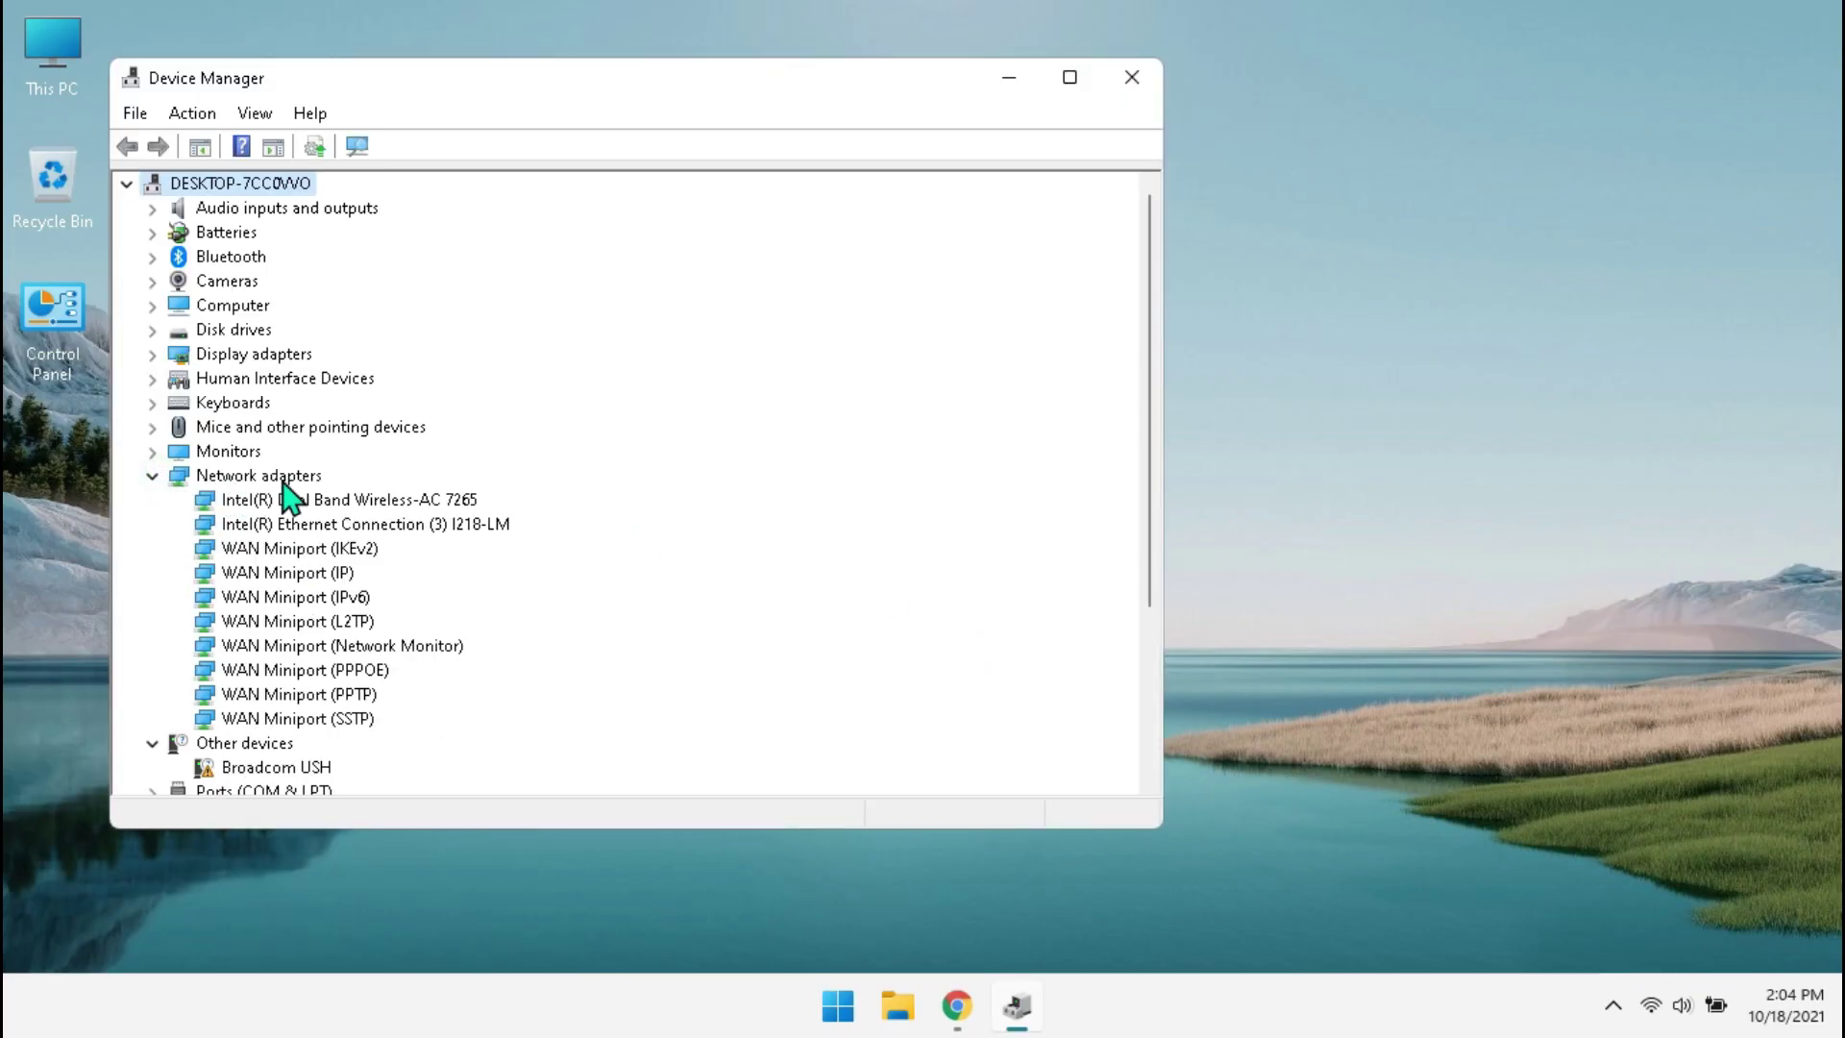
right_click(249, 496)
click(288, 663)
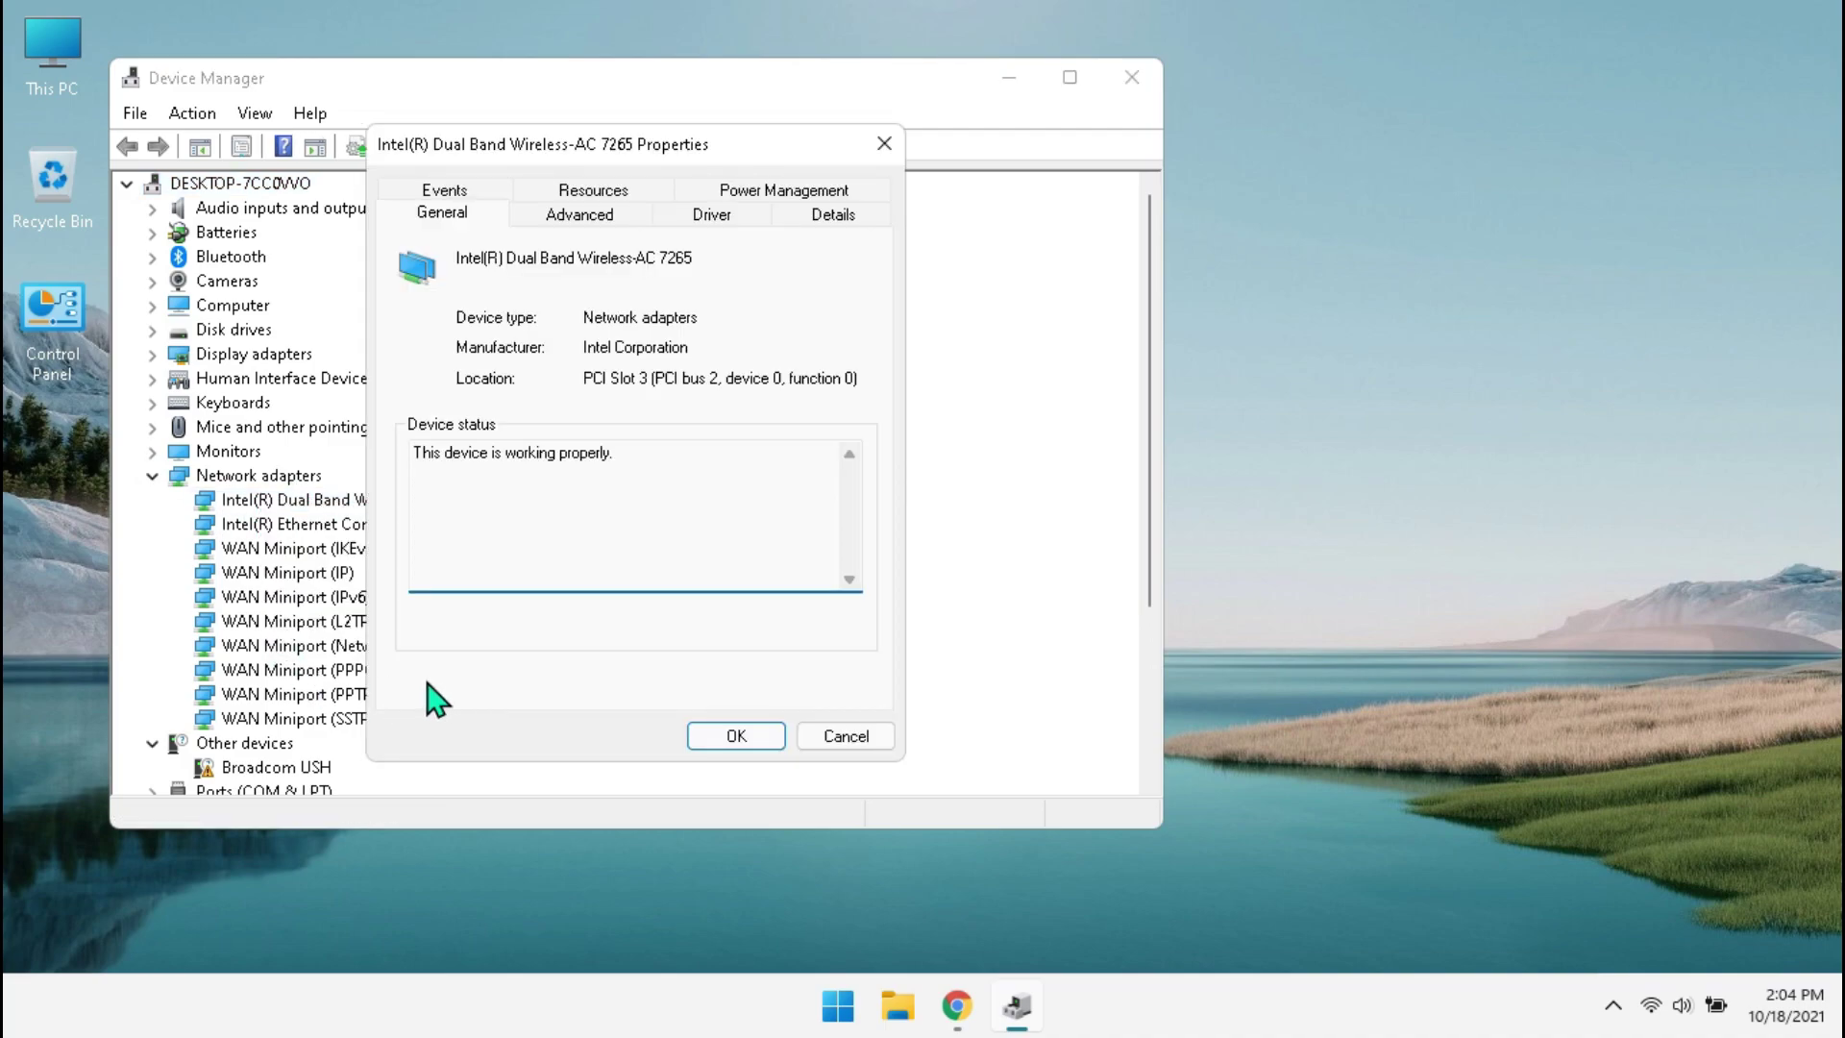
click(709, 213)
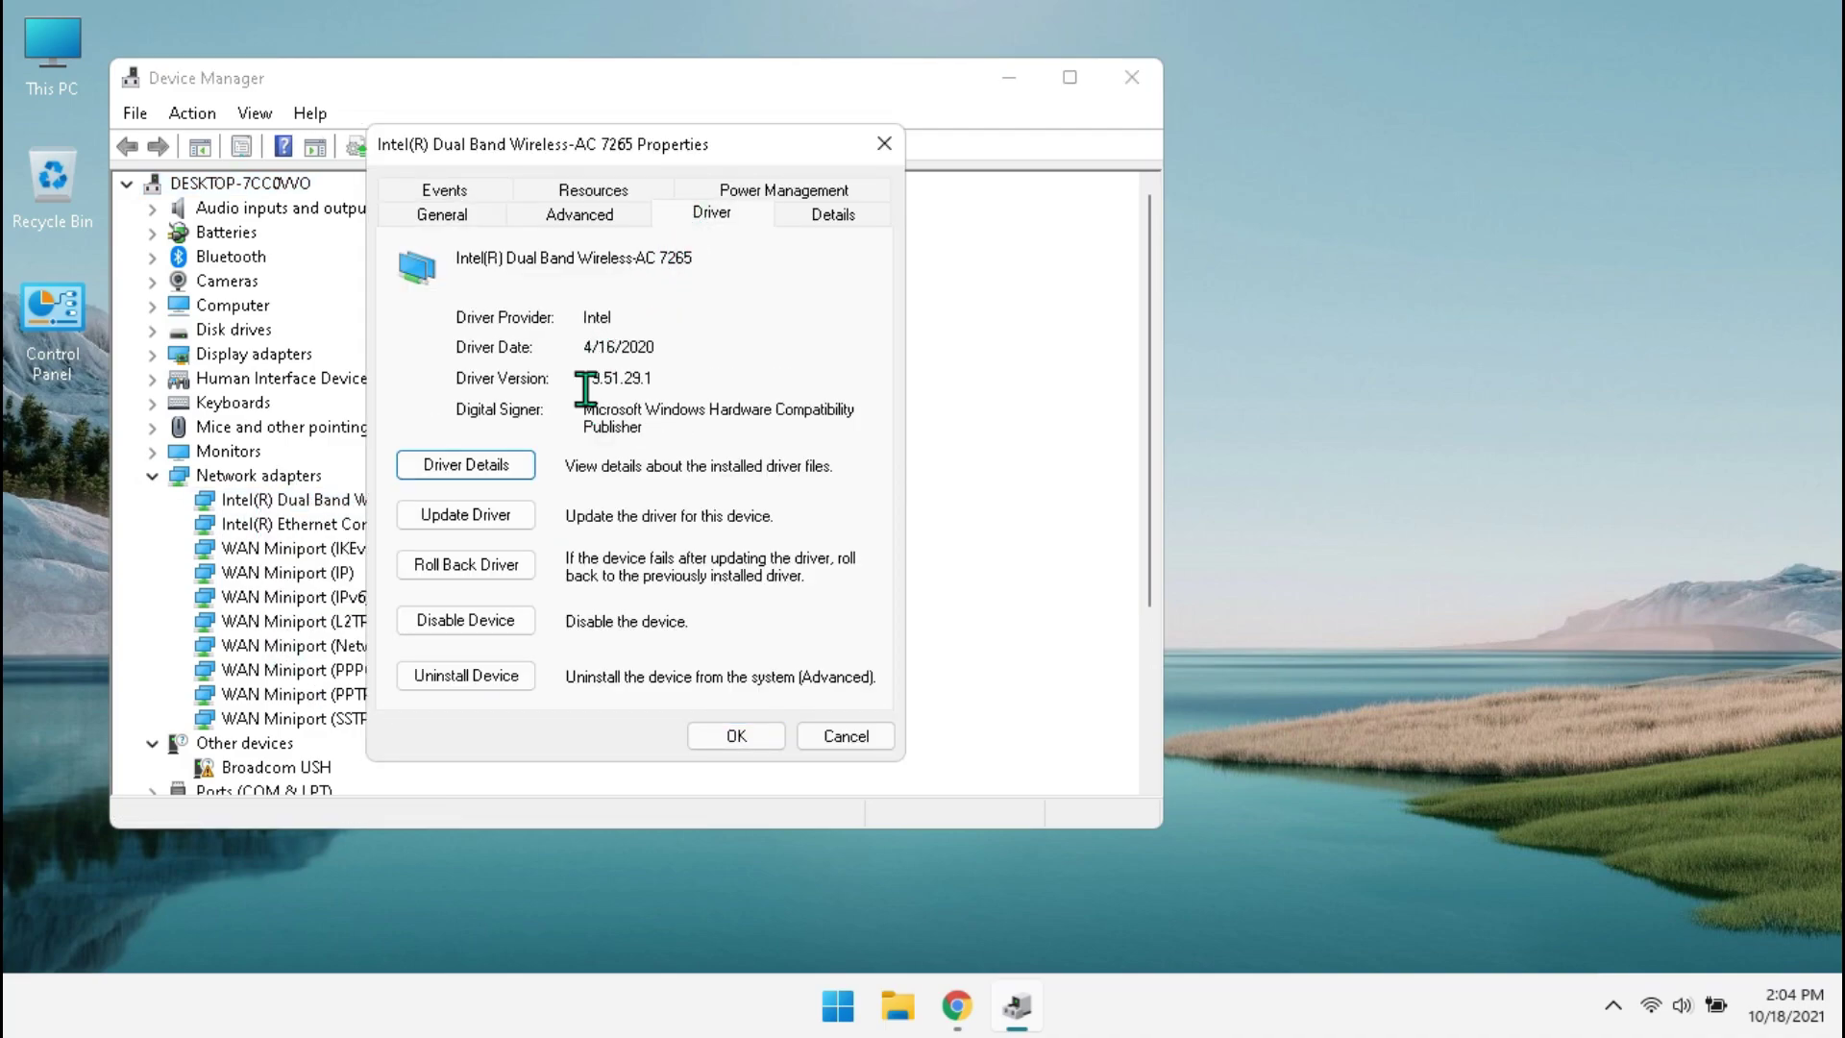
drag(586, 341, 674, 355)
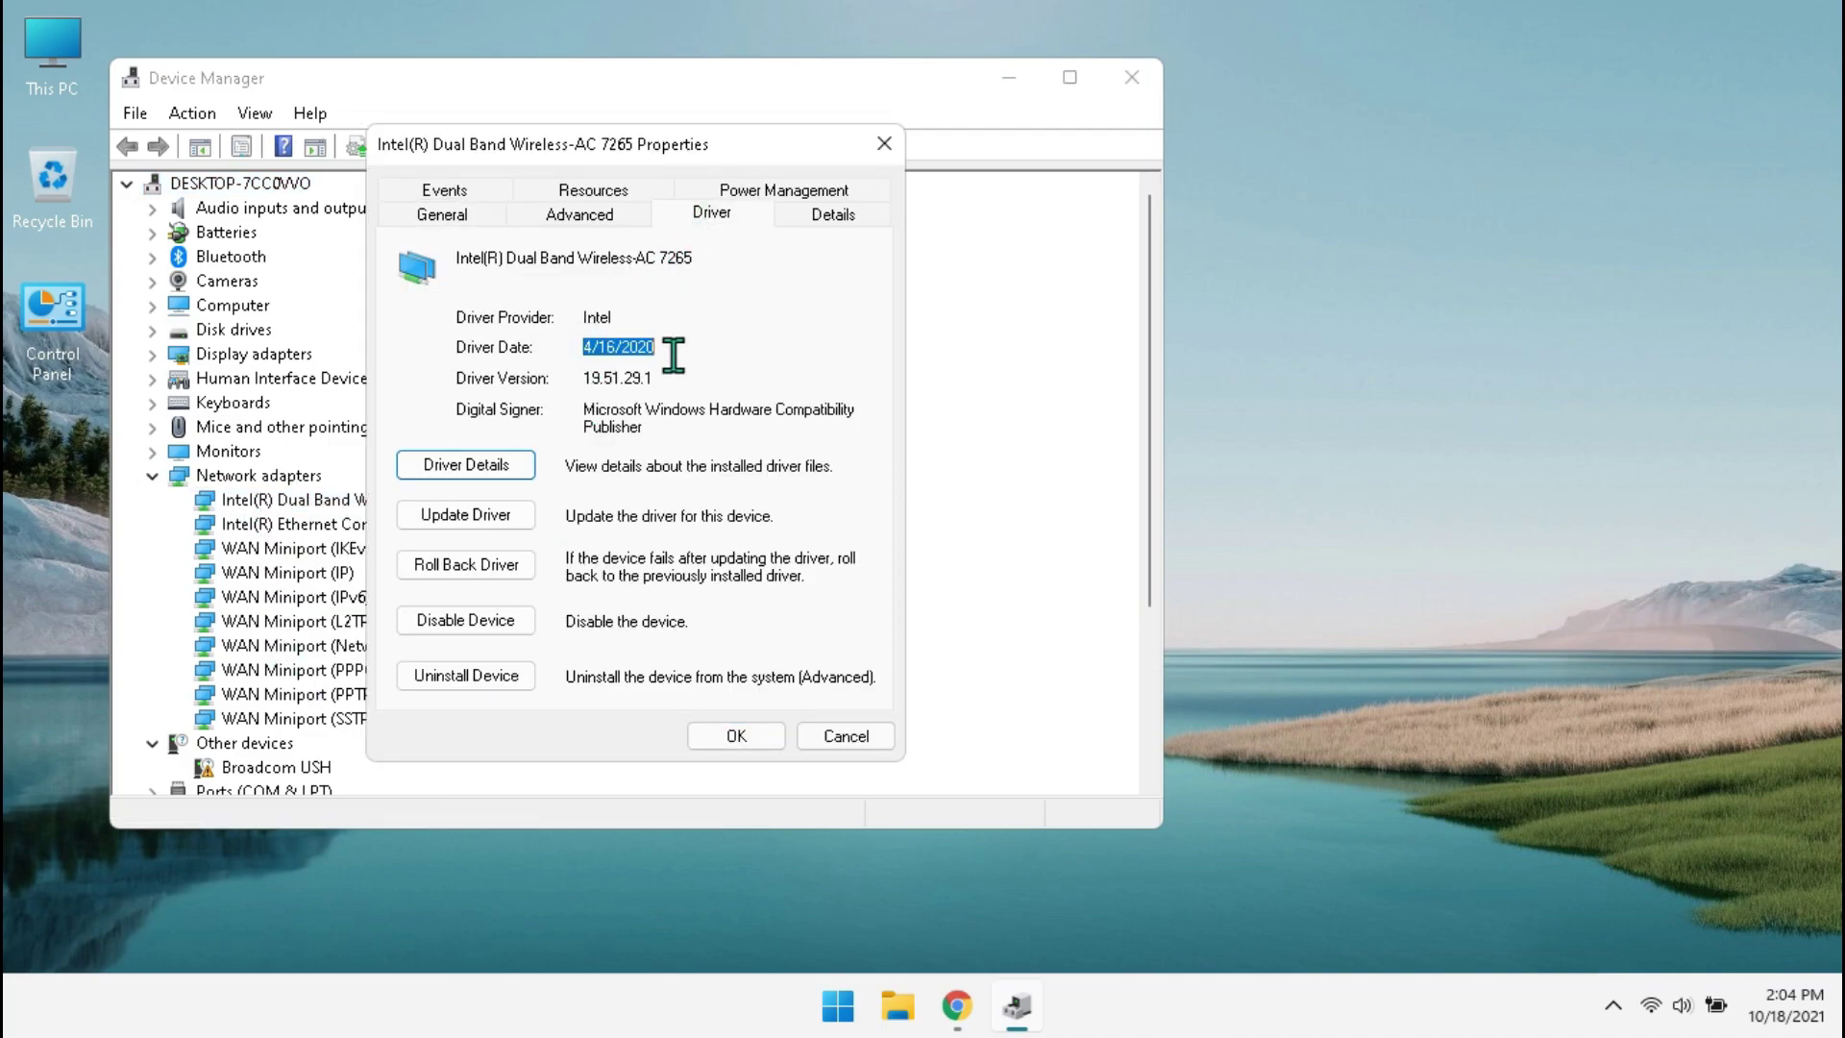
click(884, 143)
Step: Check the Intel Ethernet adapter's driver date, 7/25/2019
right_click(362, 531)
click(384, 684)
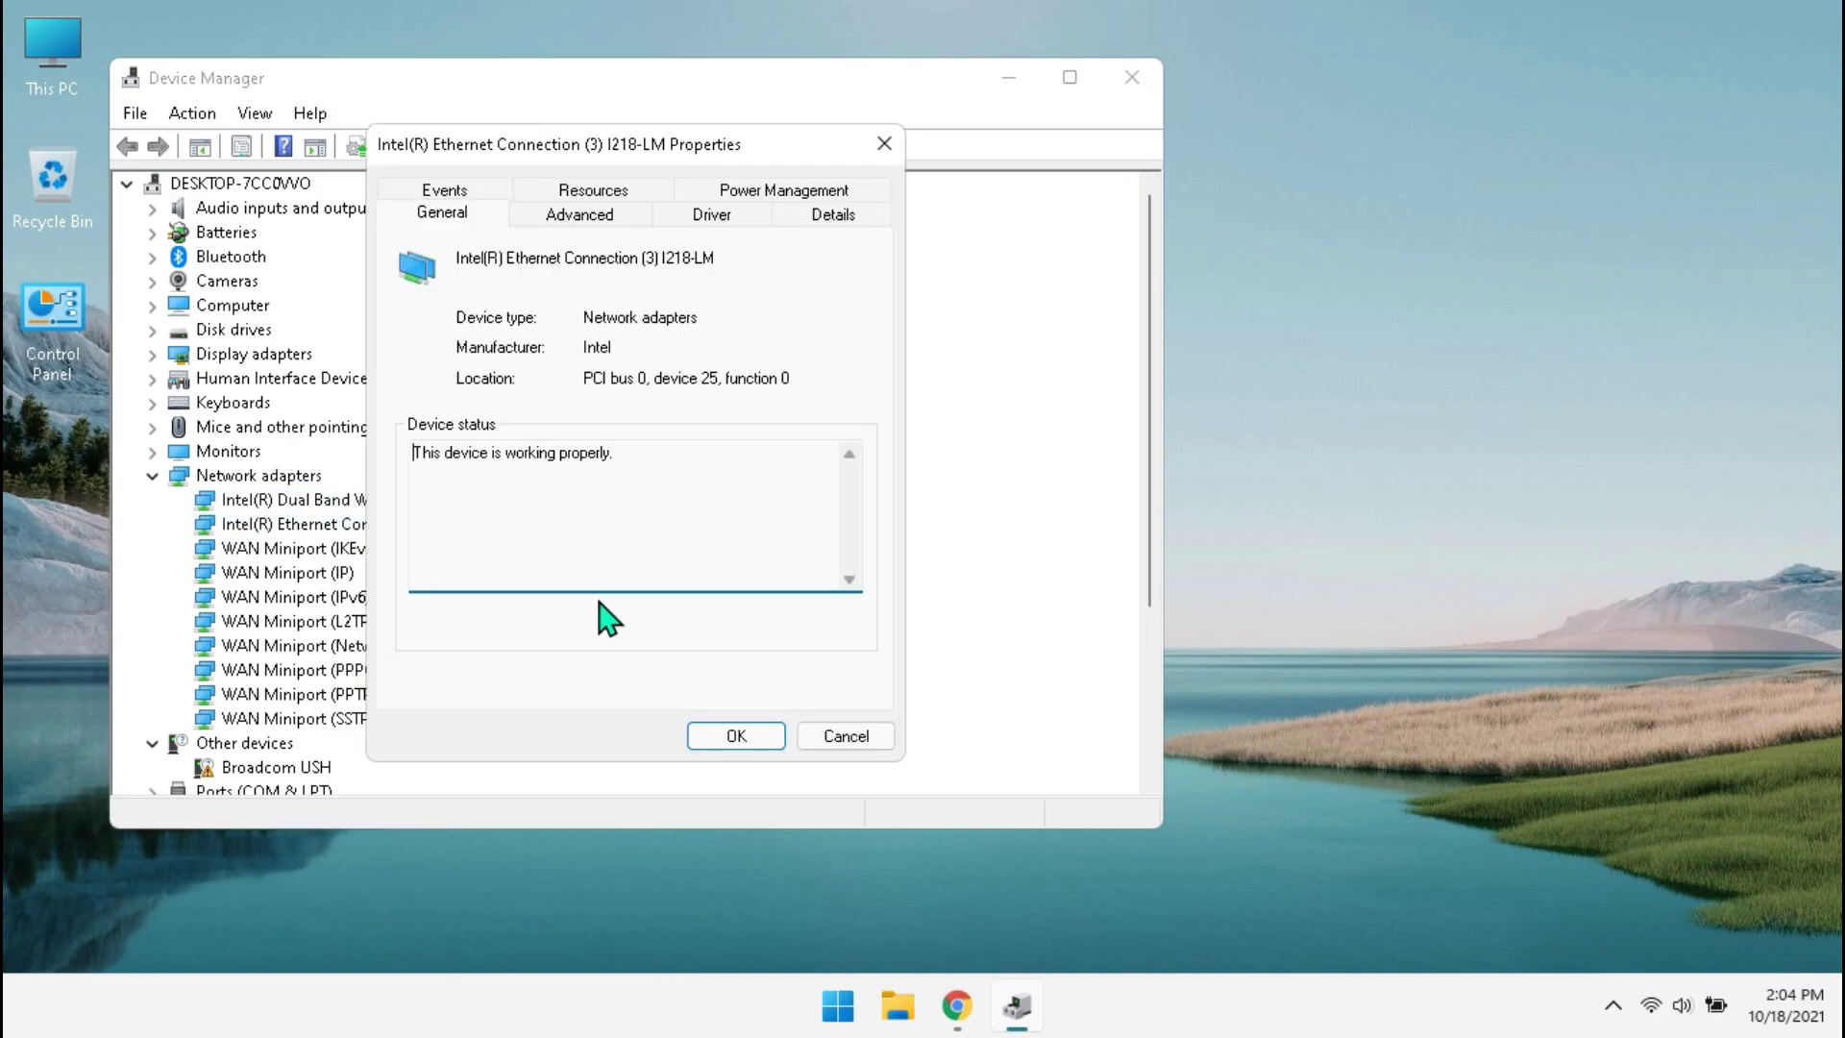
click(716, 214)
drag(657, 347, 582, 348)
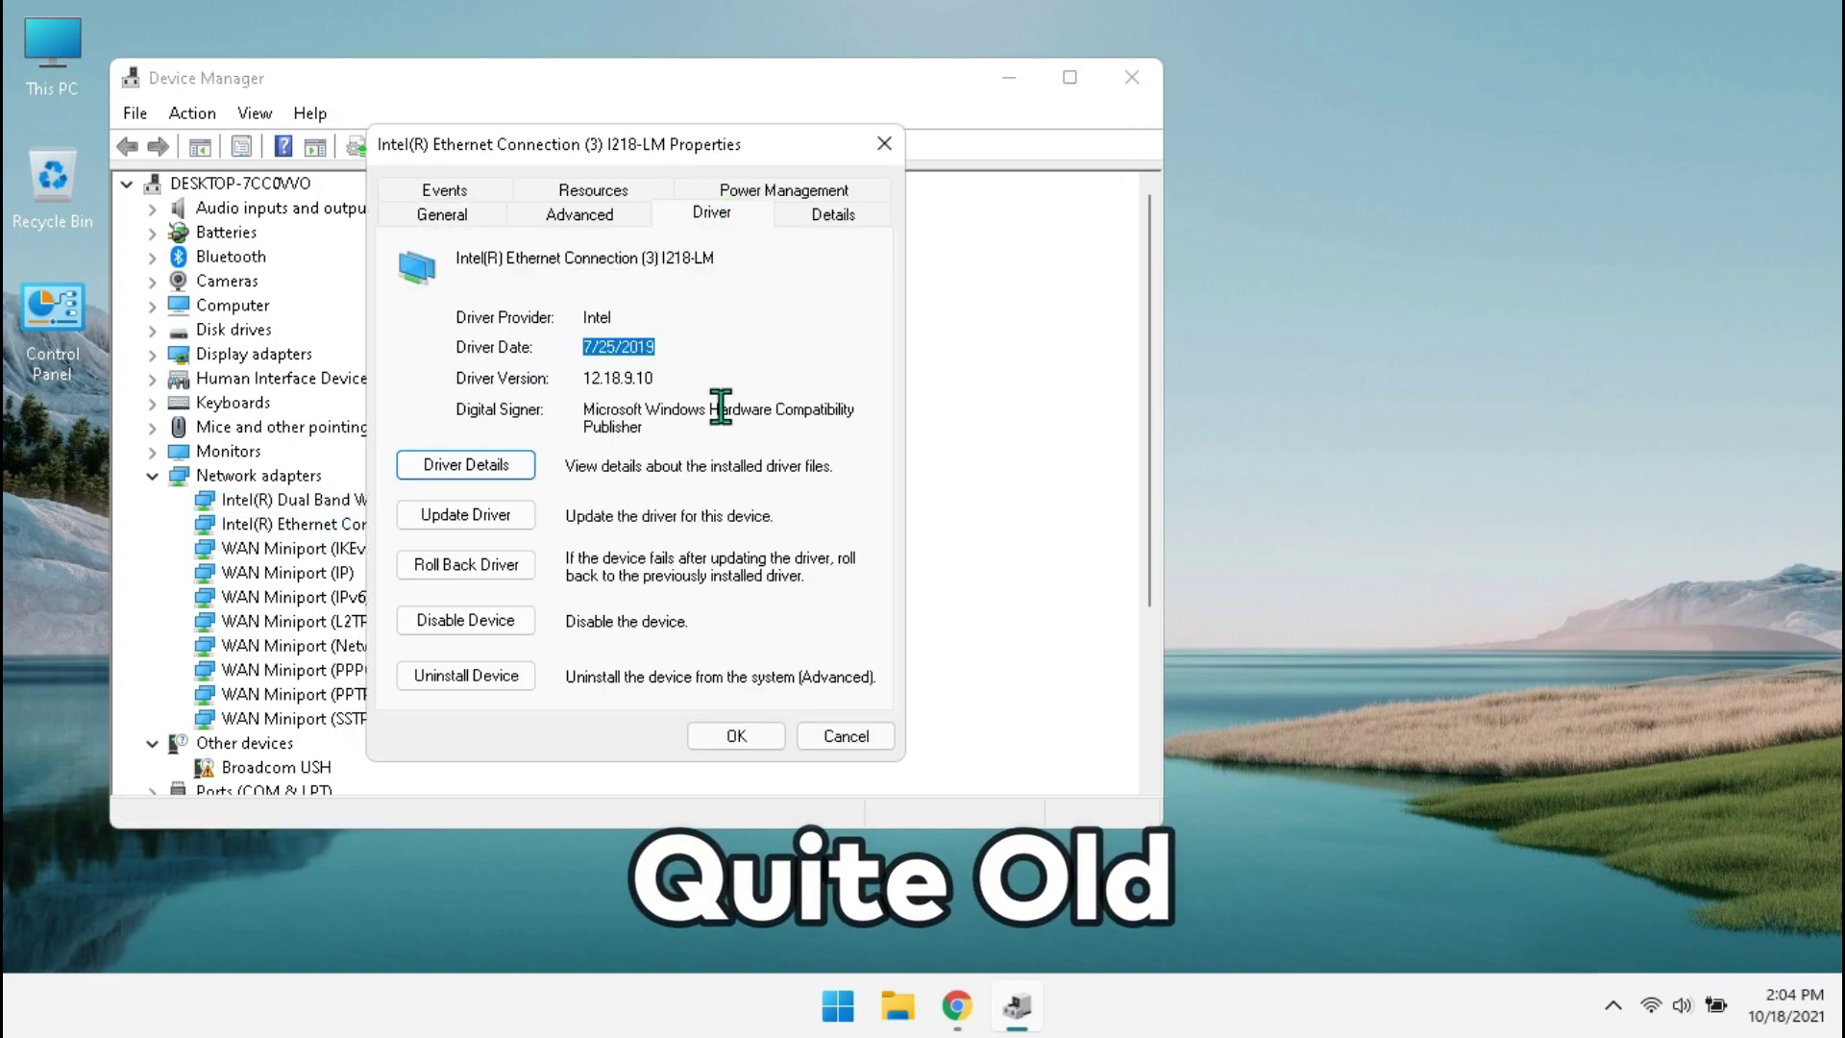
click(884, 145)
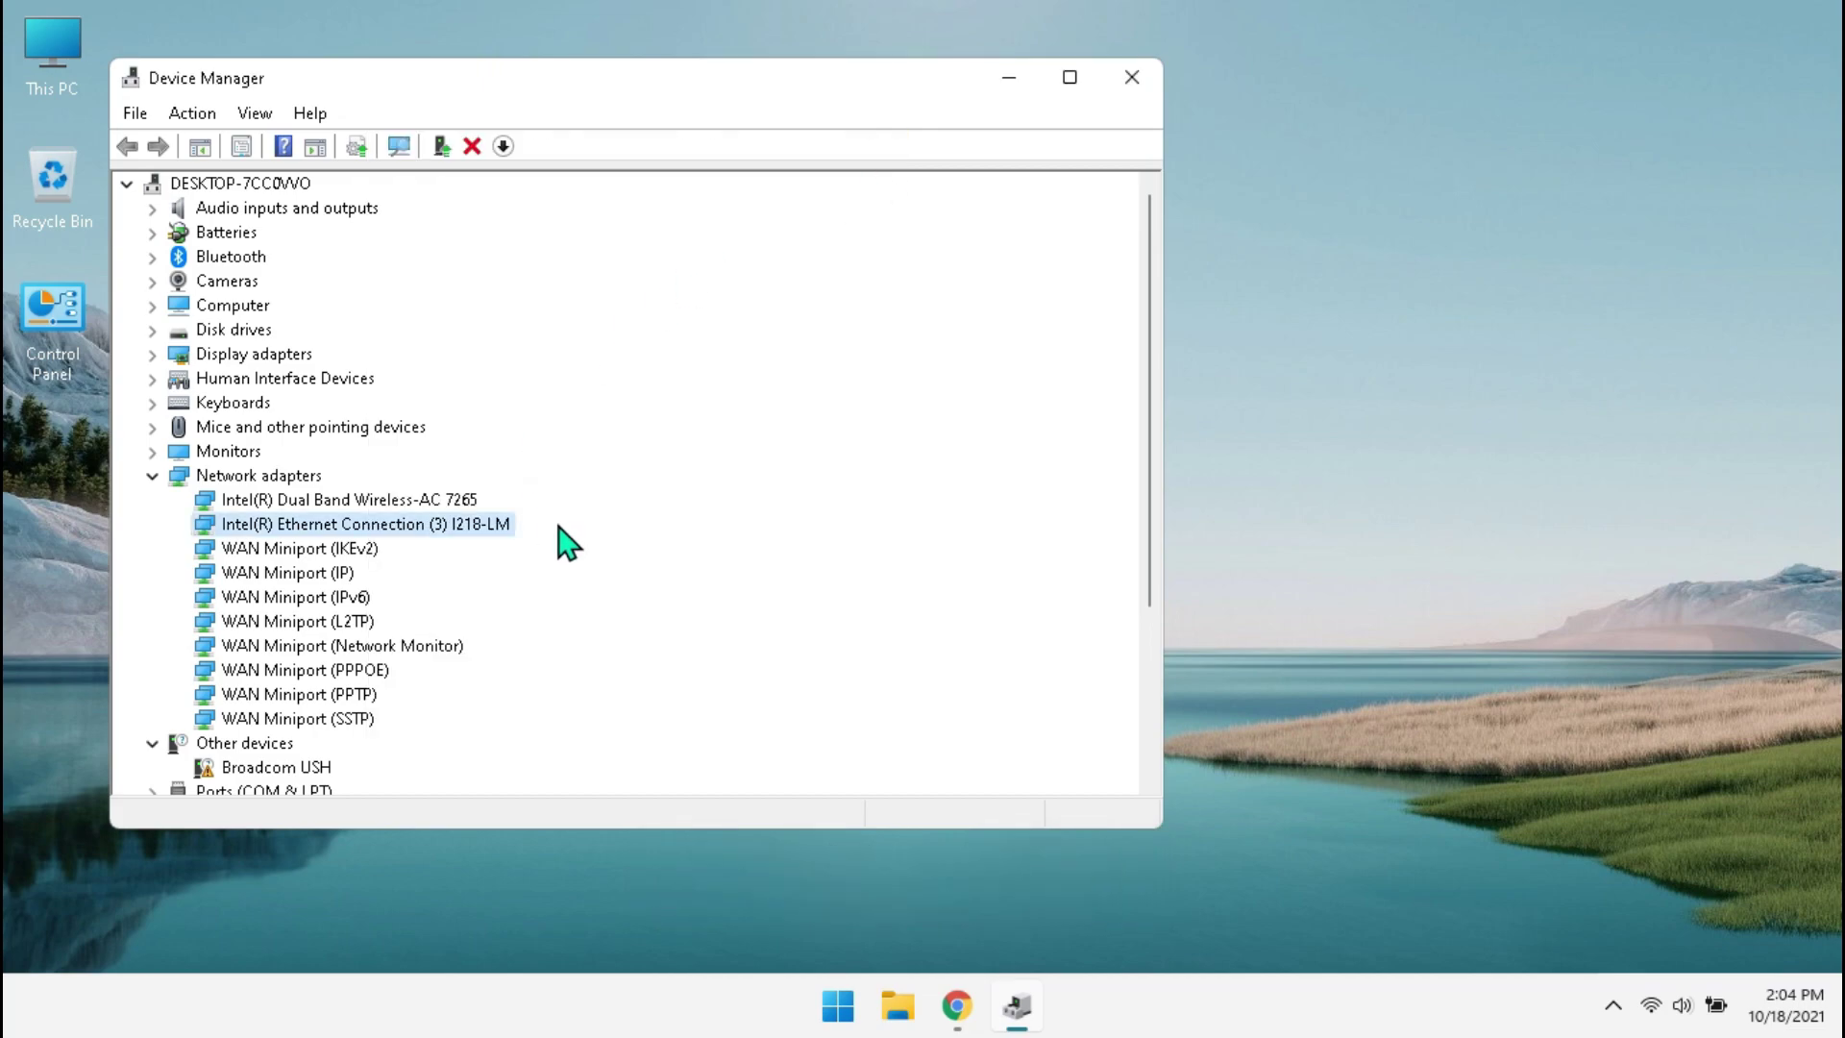
Step: Search automatically for newer wireless and Ethernet drivers; Windows finds none for either
right_click(412, 496)
click(452, 507)
click(389, 385)
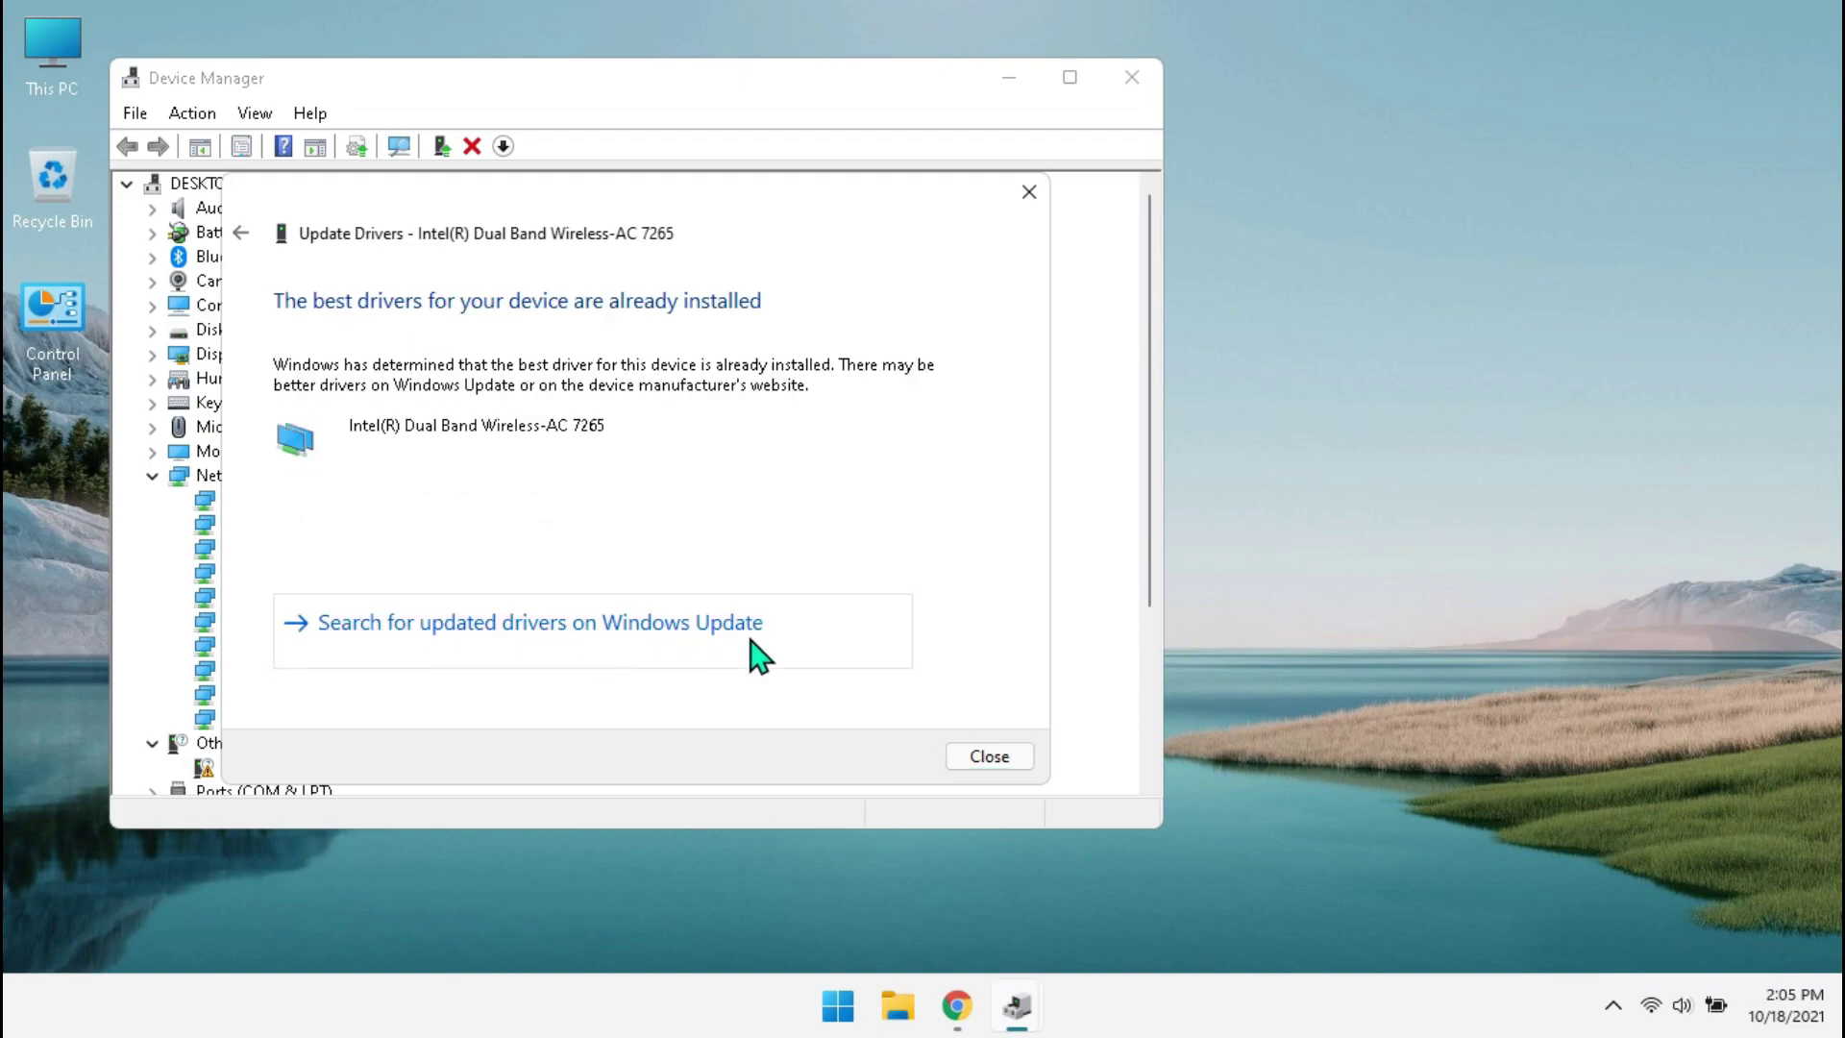
click(971, 756)
right_click(370, 523)
click(413, 532)
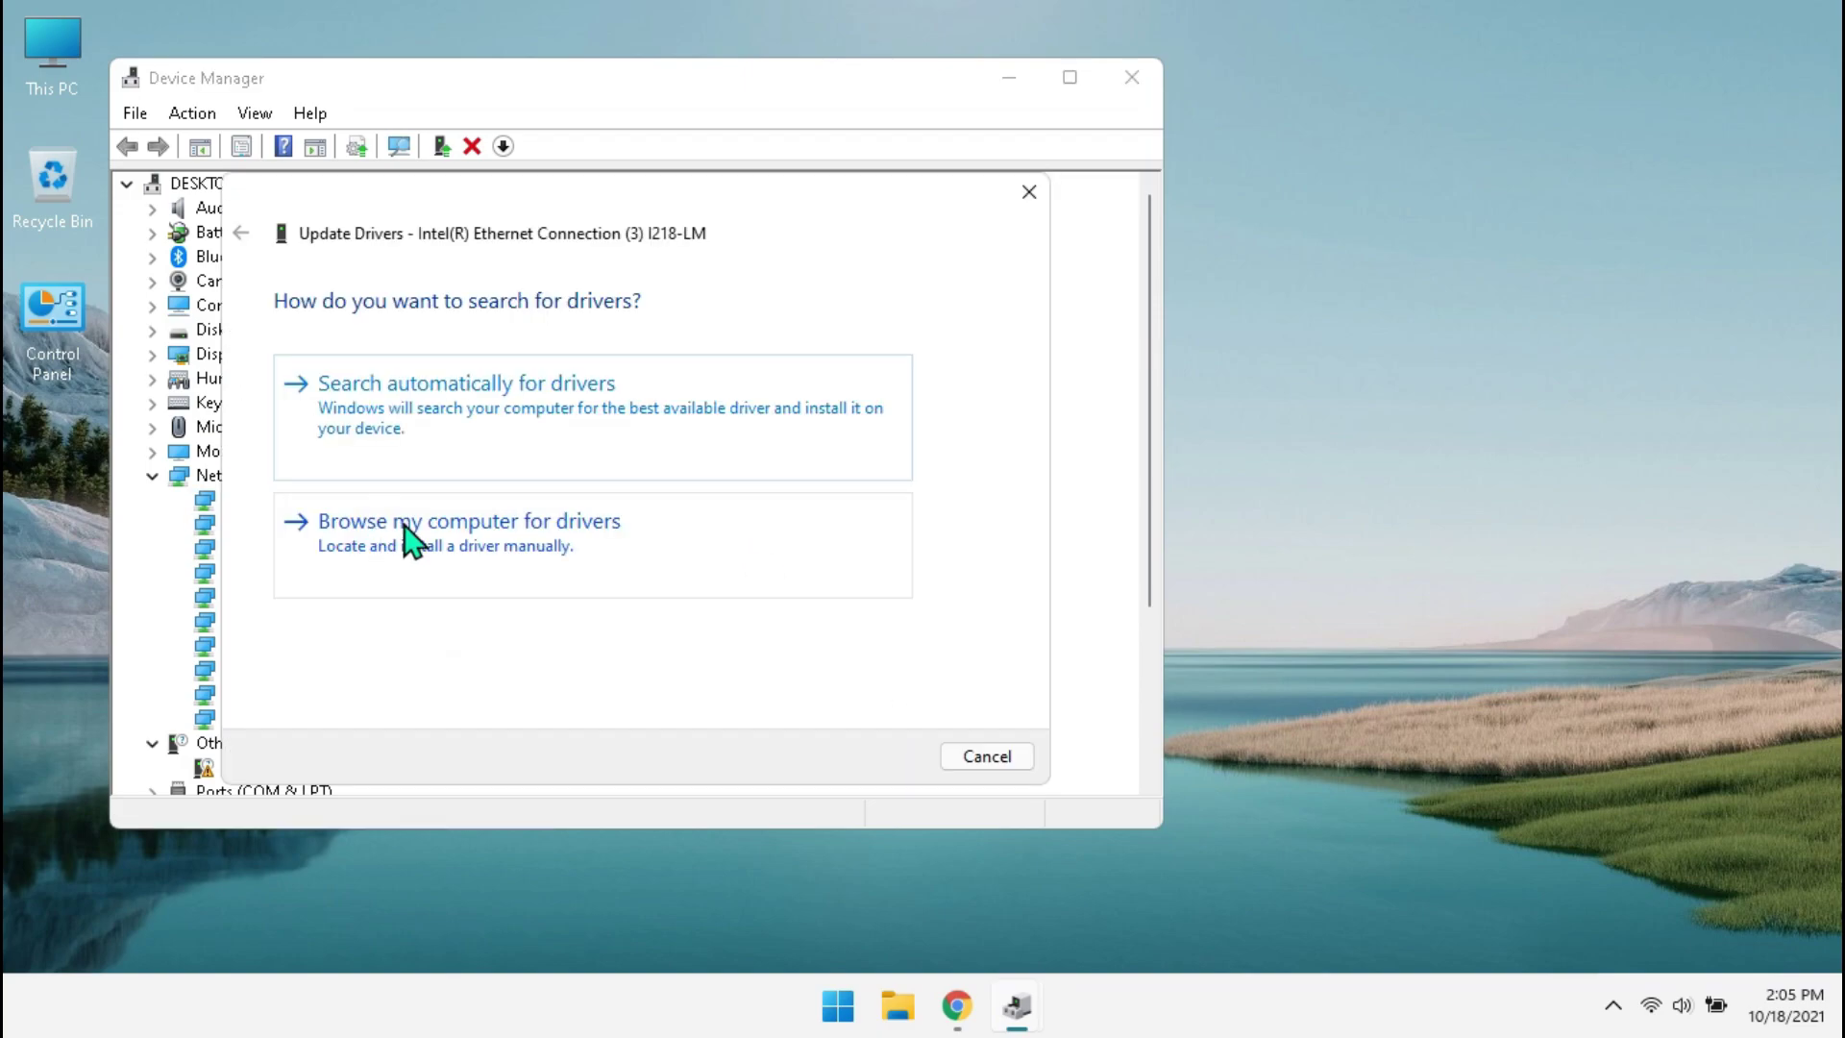
click(494, 442)
click(976, 759)
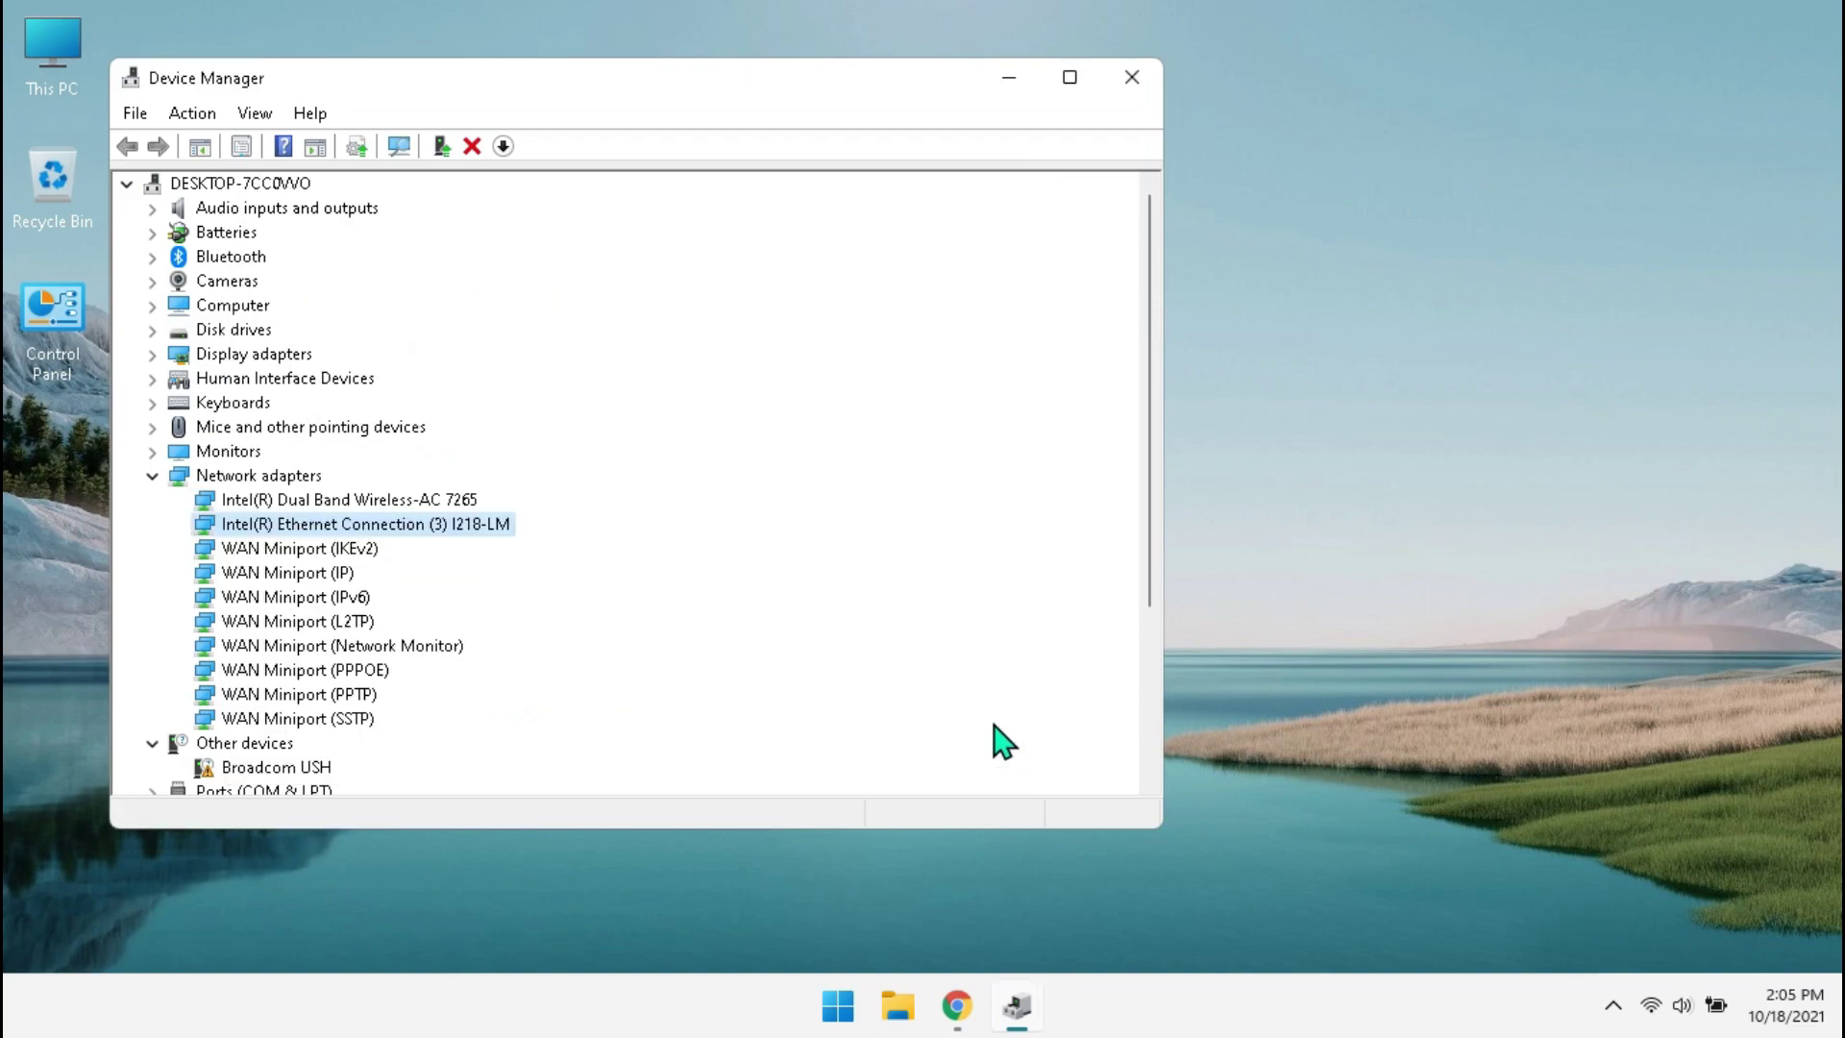
click(478, 501)
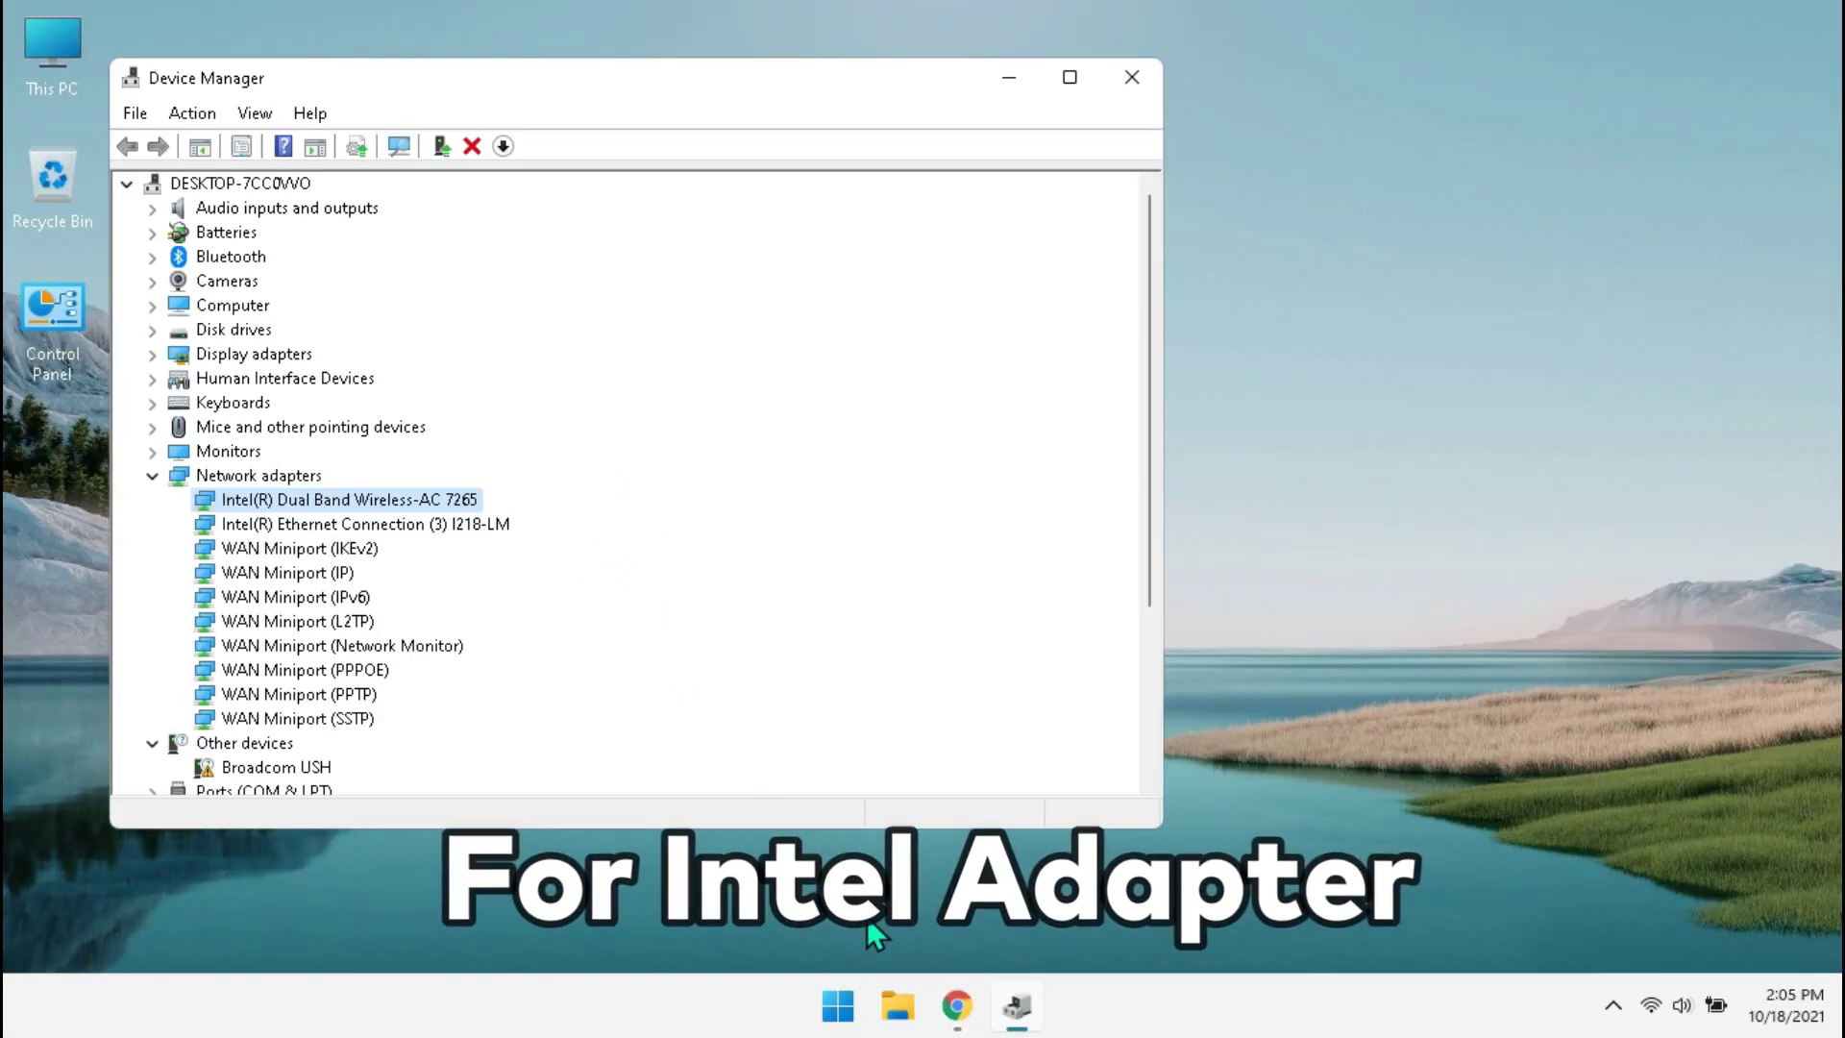
Step: Look over Intel's drivers download page and the product specifications page in the browser
click(956, 1005)
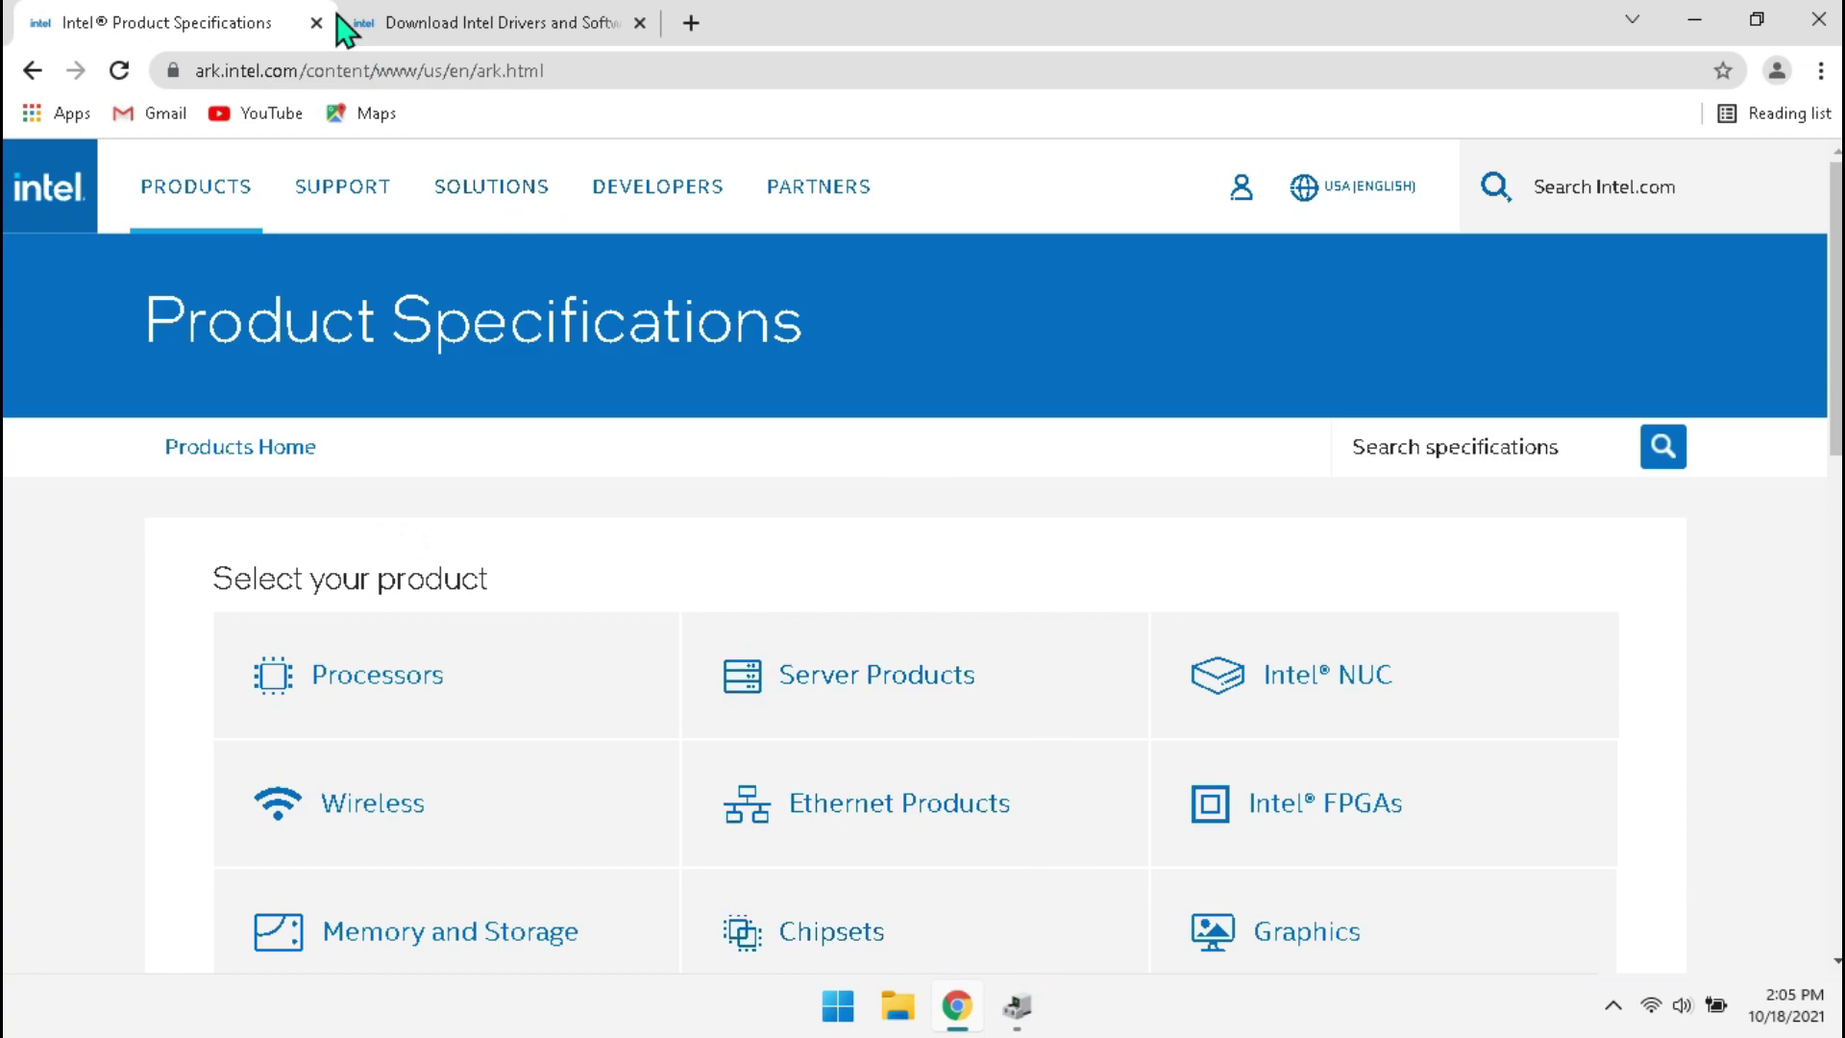
click(469, 25)
click(193, 21)
Step: Copy the wireless adapter's Device description from its Properties Details tab
click(1004, 1005)
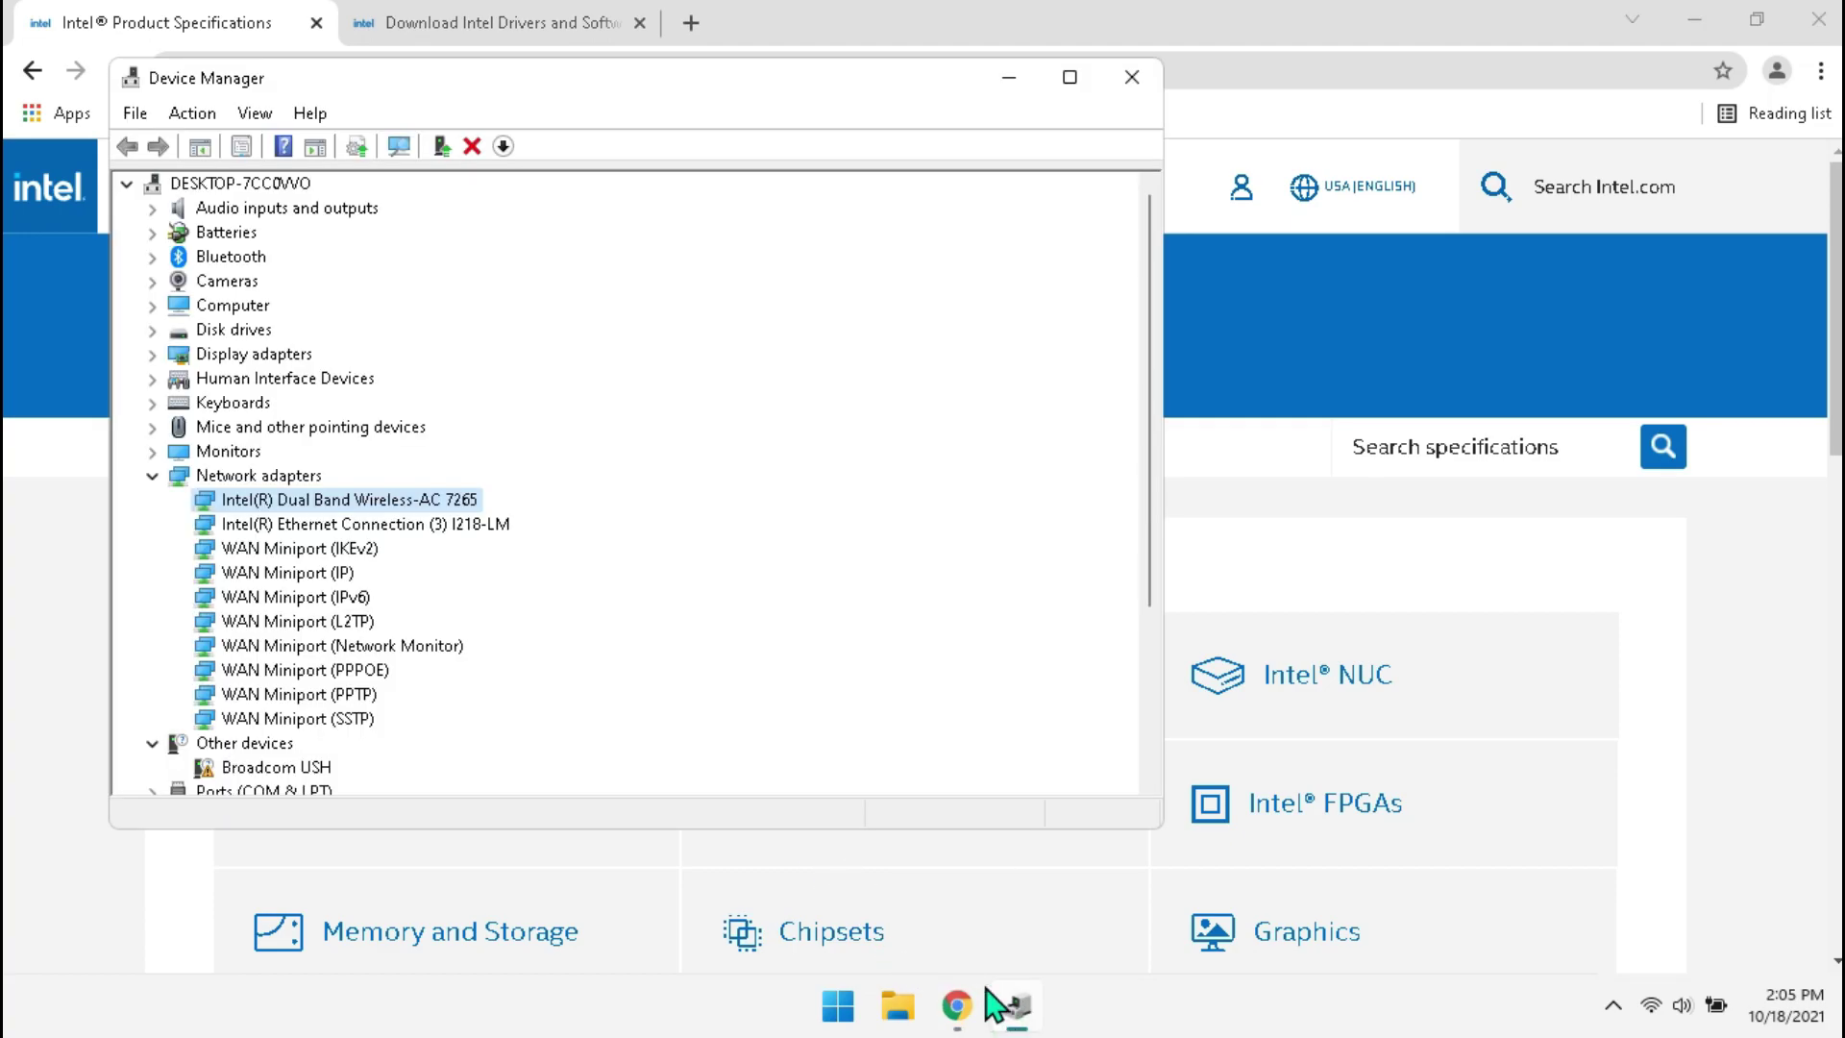
right_click(367, 493)
click(425, 658)
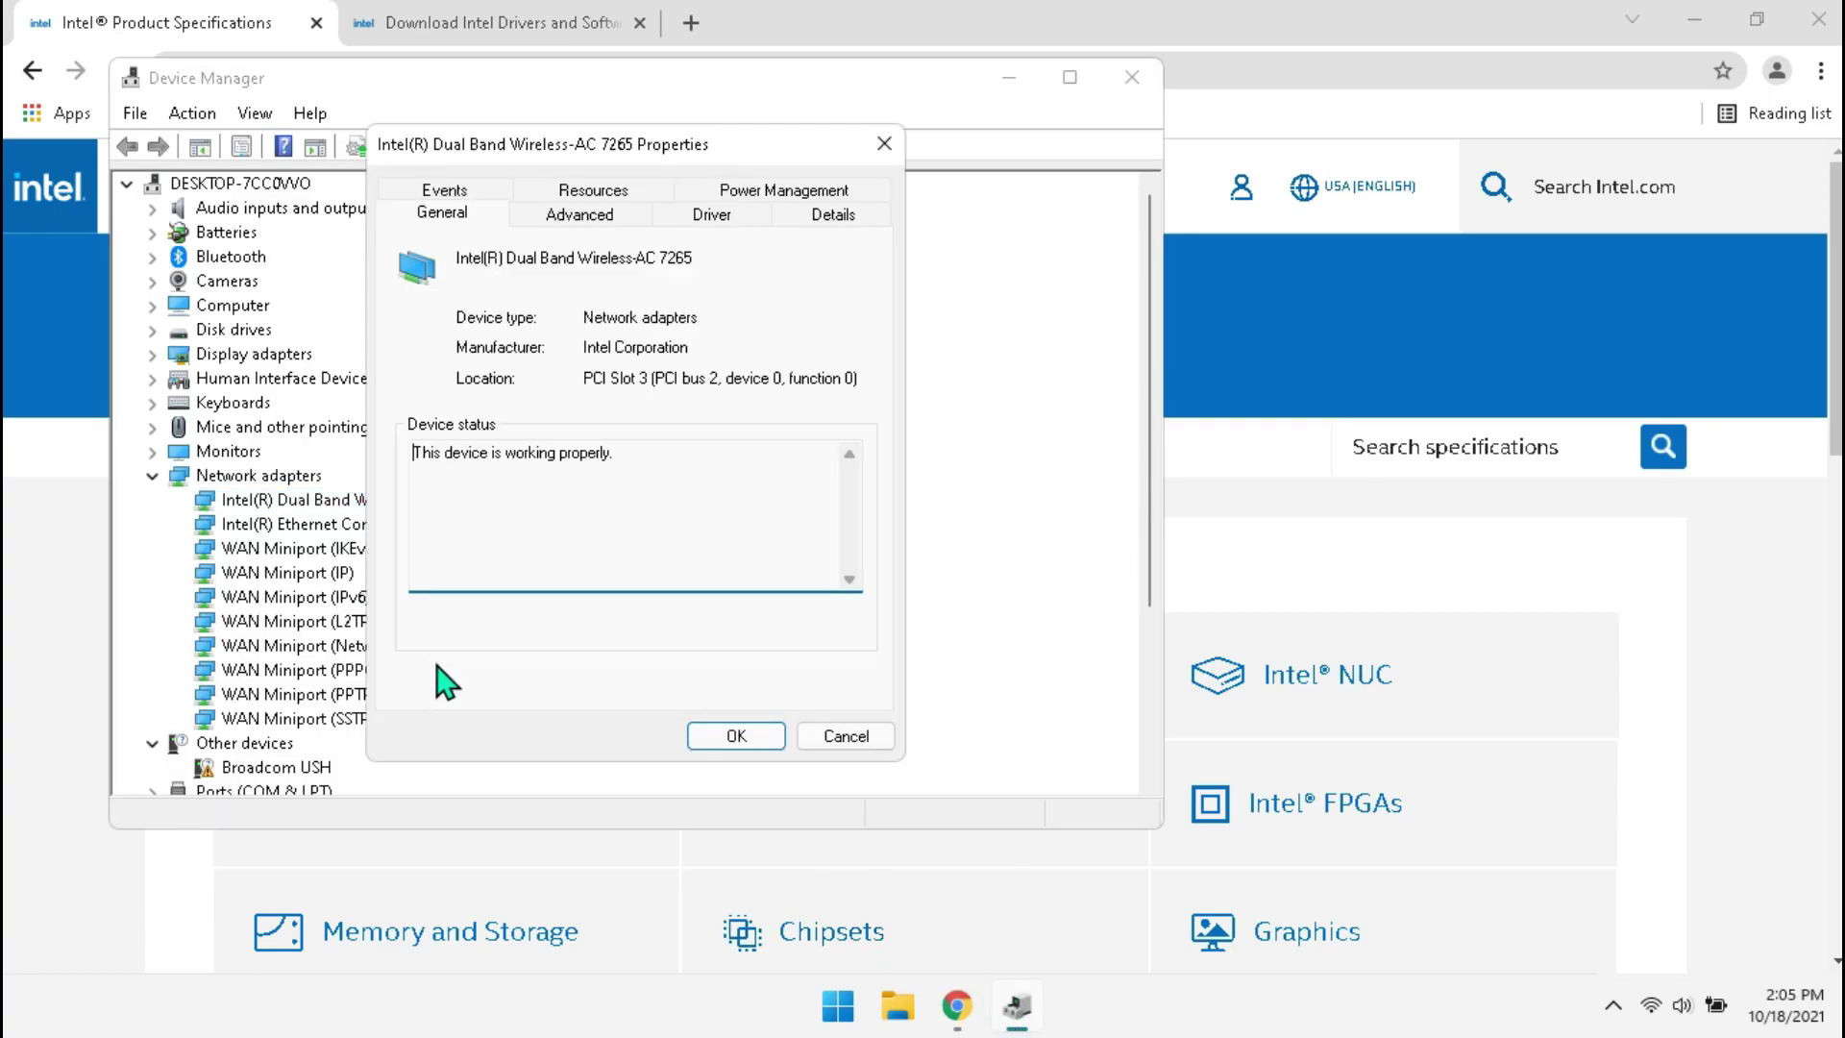
click(833, 213)
click(626, 344)
click(626, 362)
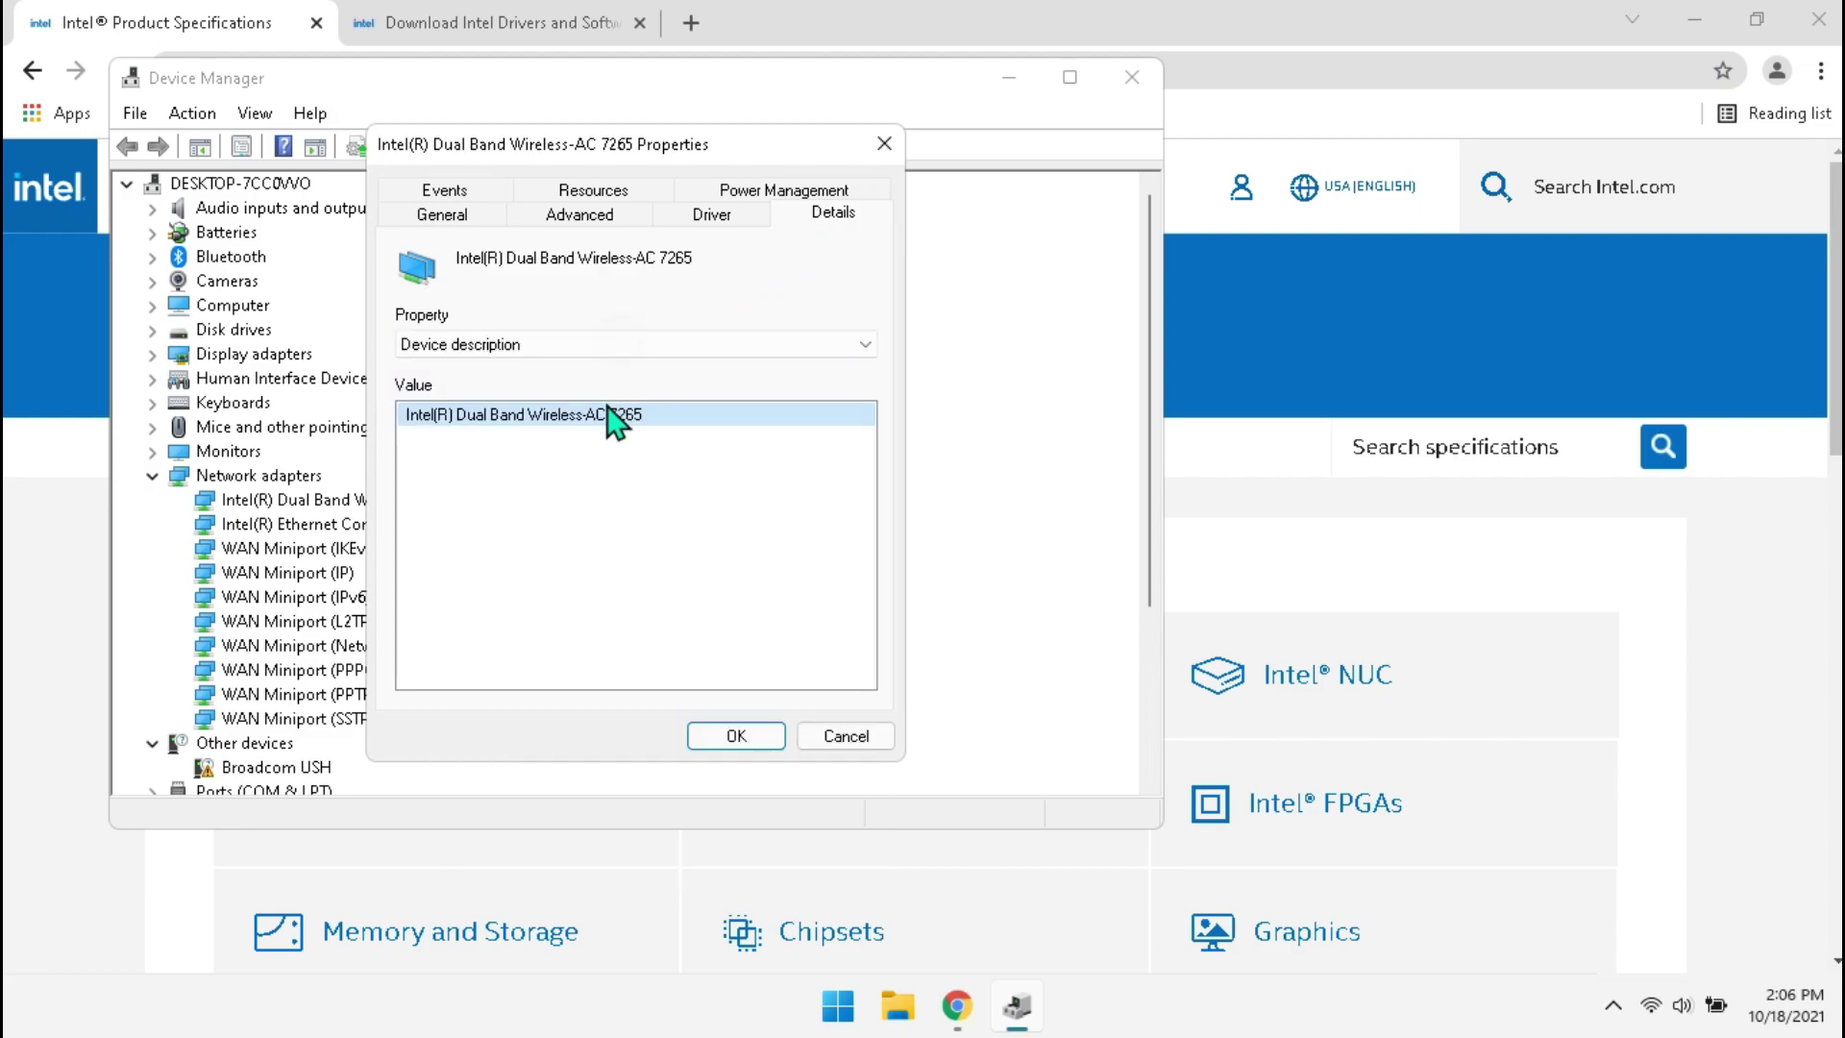
right_click(620, 418)
click(663, 432)
click(736, 736)
Step: Search Intel ARK for the pasted wireless adapter name with the (R) removed
click(1009, 77)
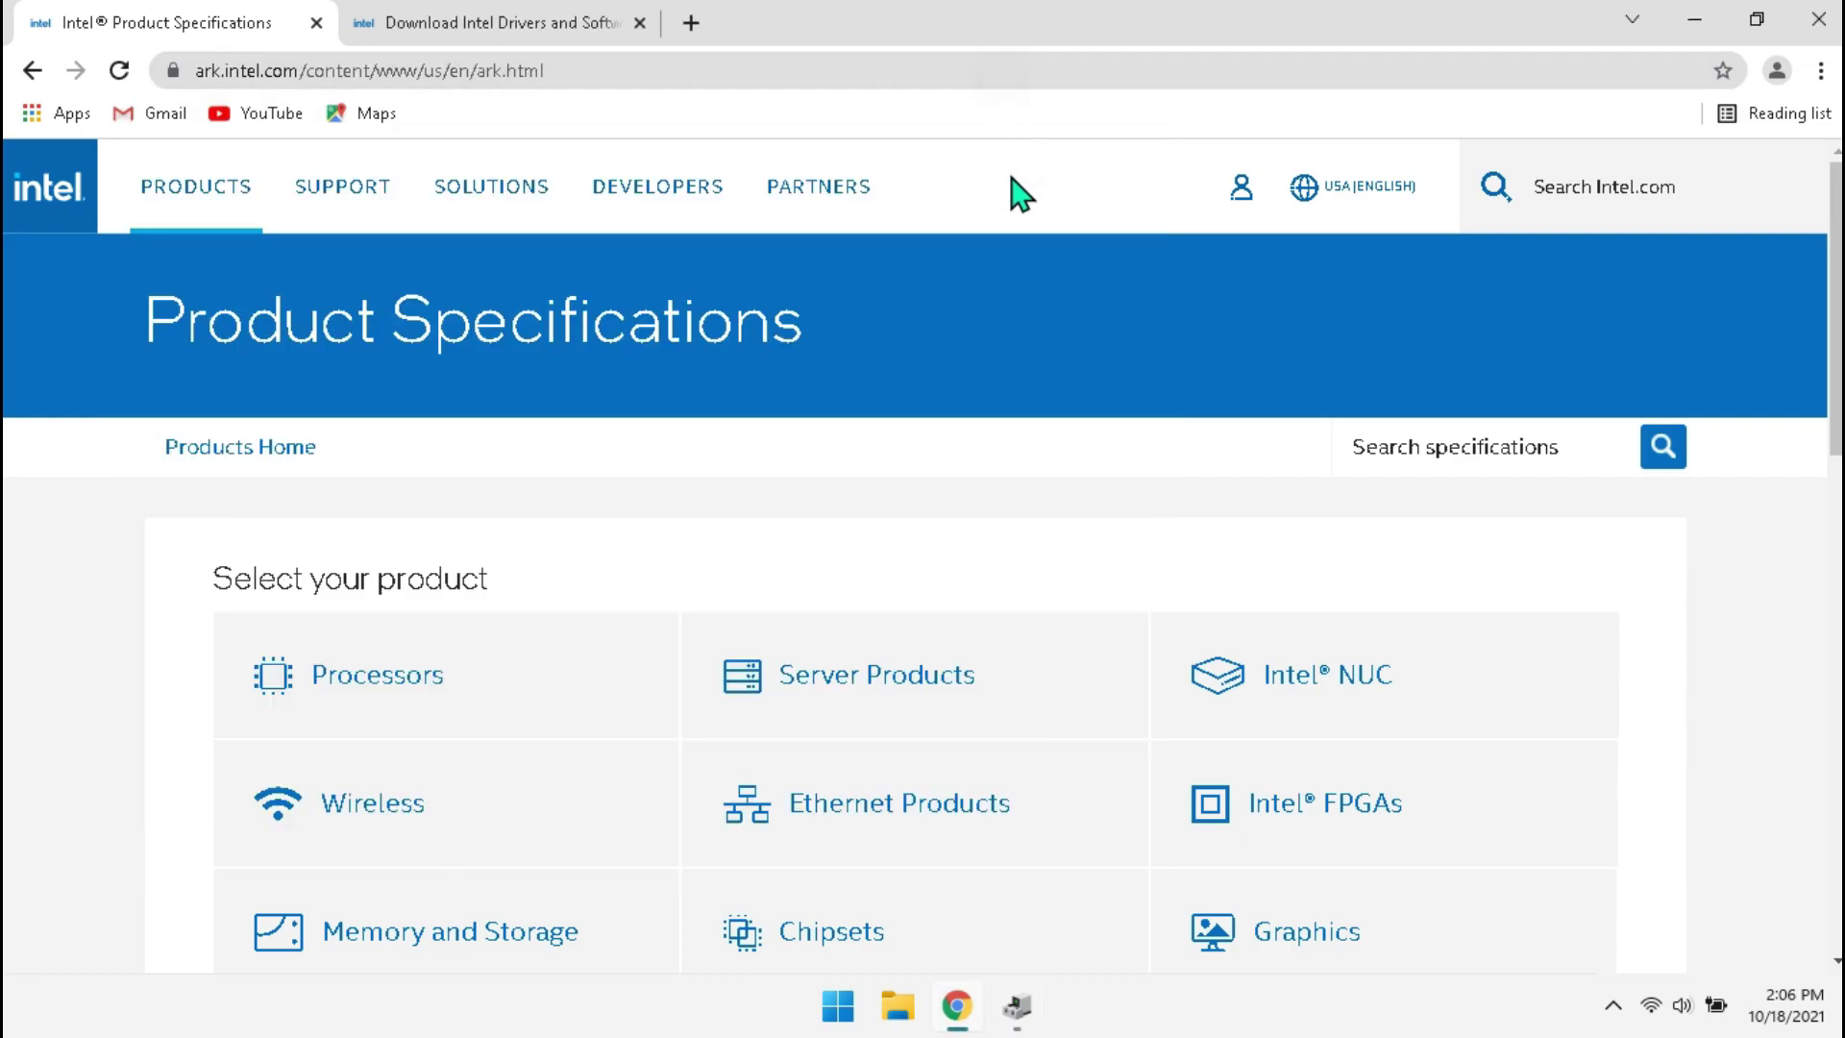
click(1410, 447)
key(ctrl+v)
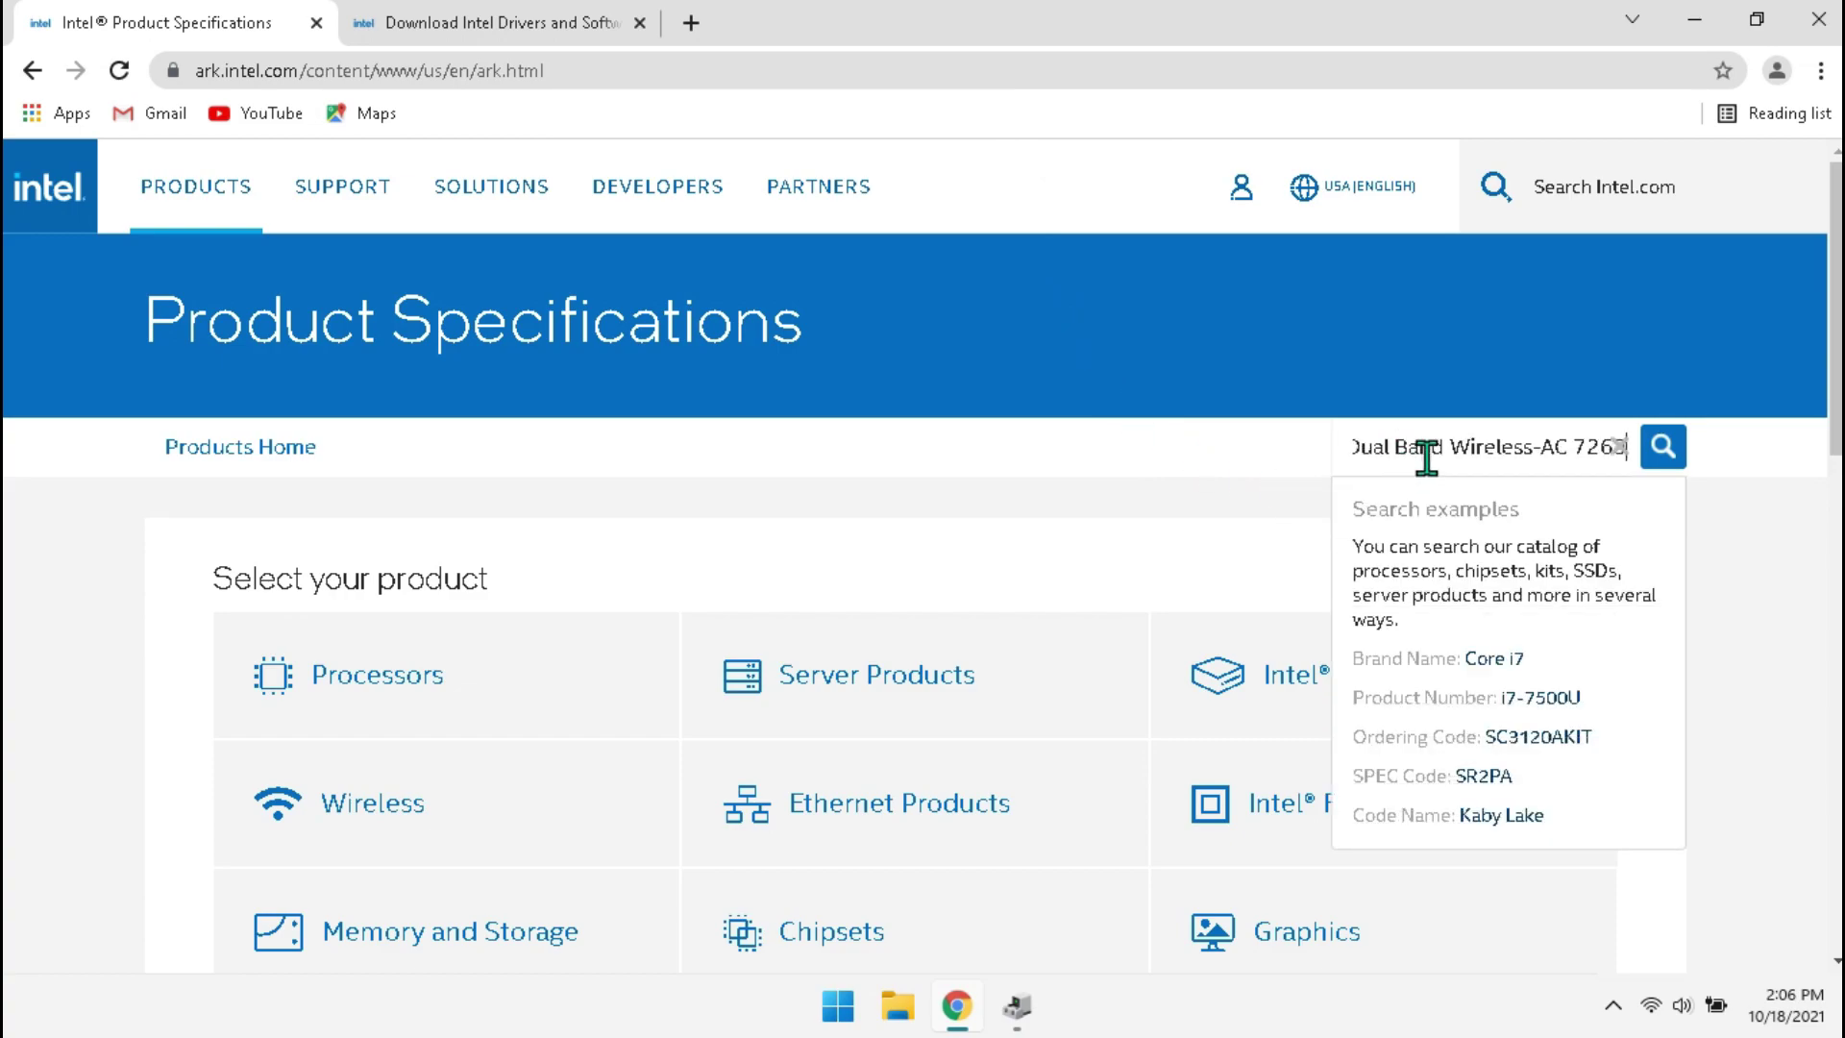
key(Home)
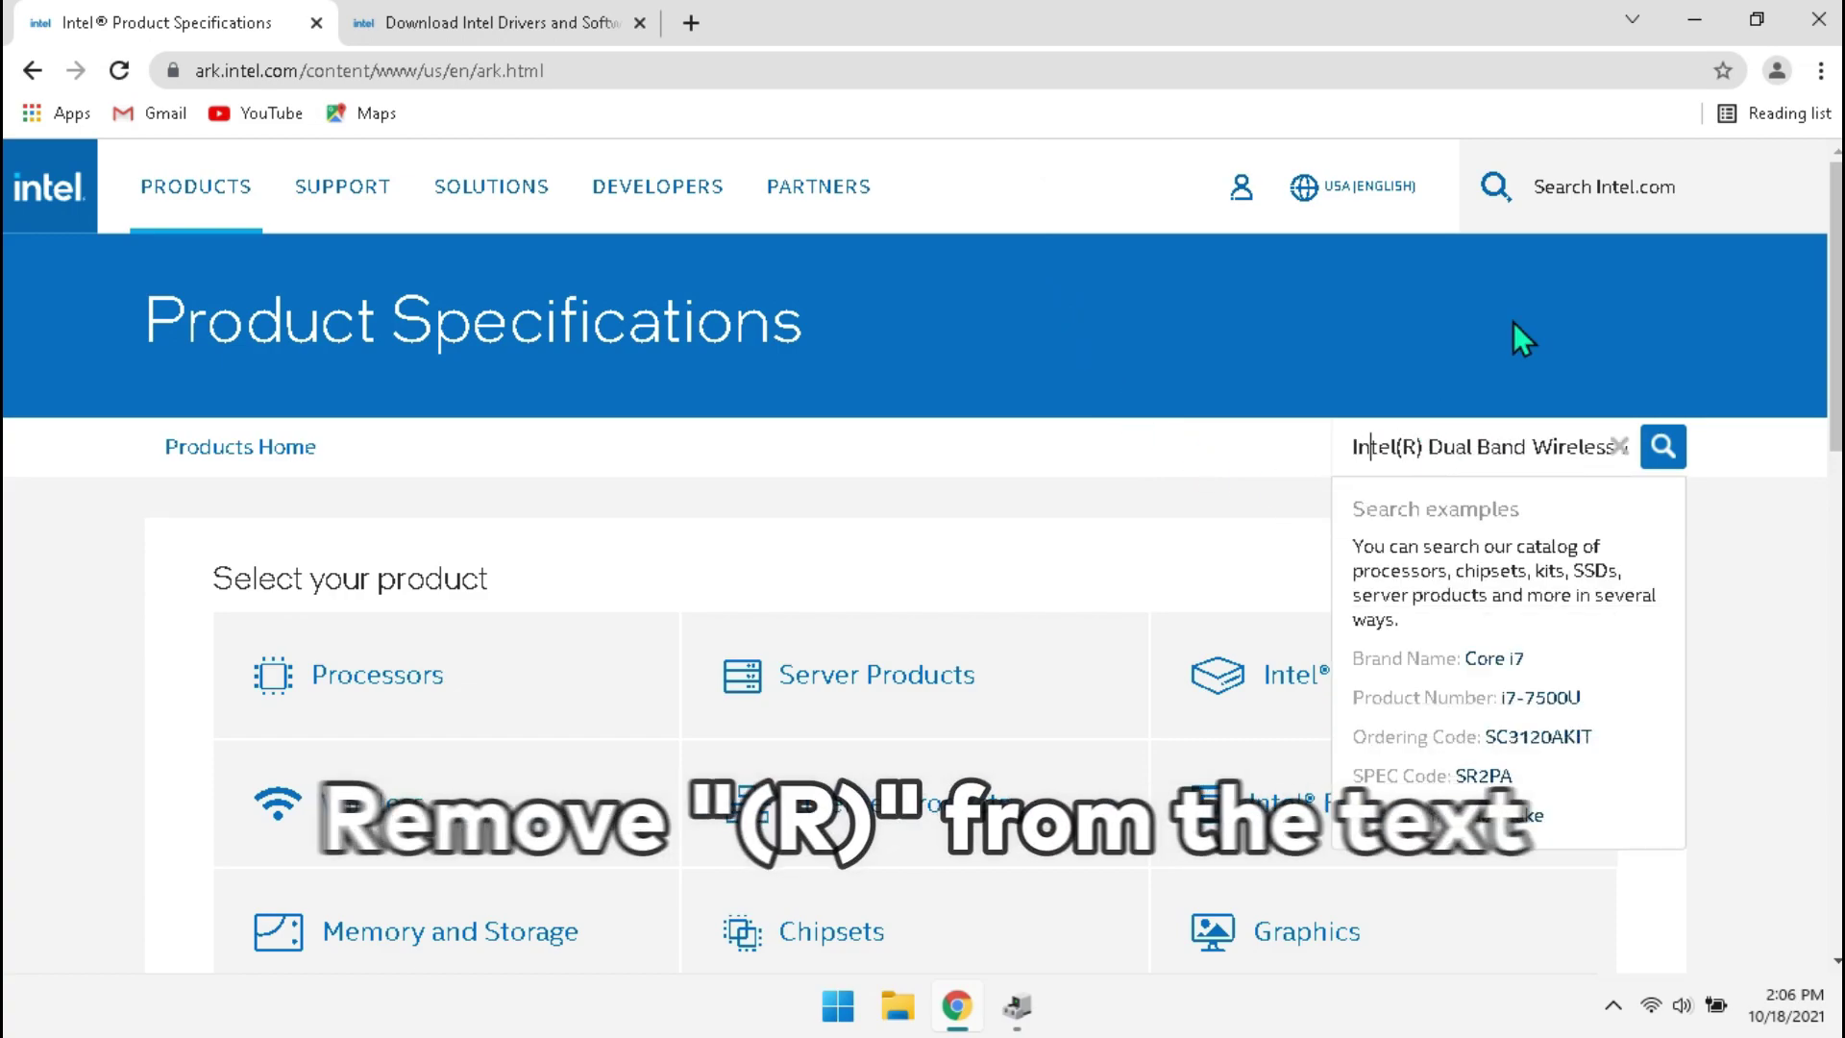
key(Right)
key(Right)
key(Right)
key(Delete)
key(Delete)
key(Delete)
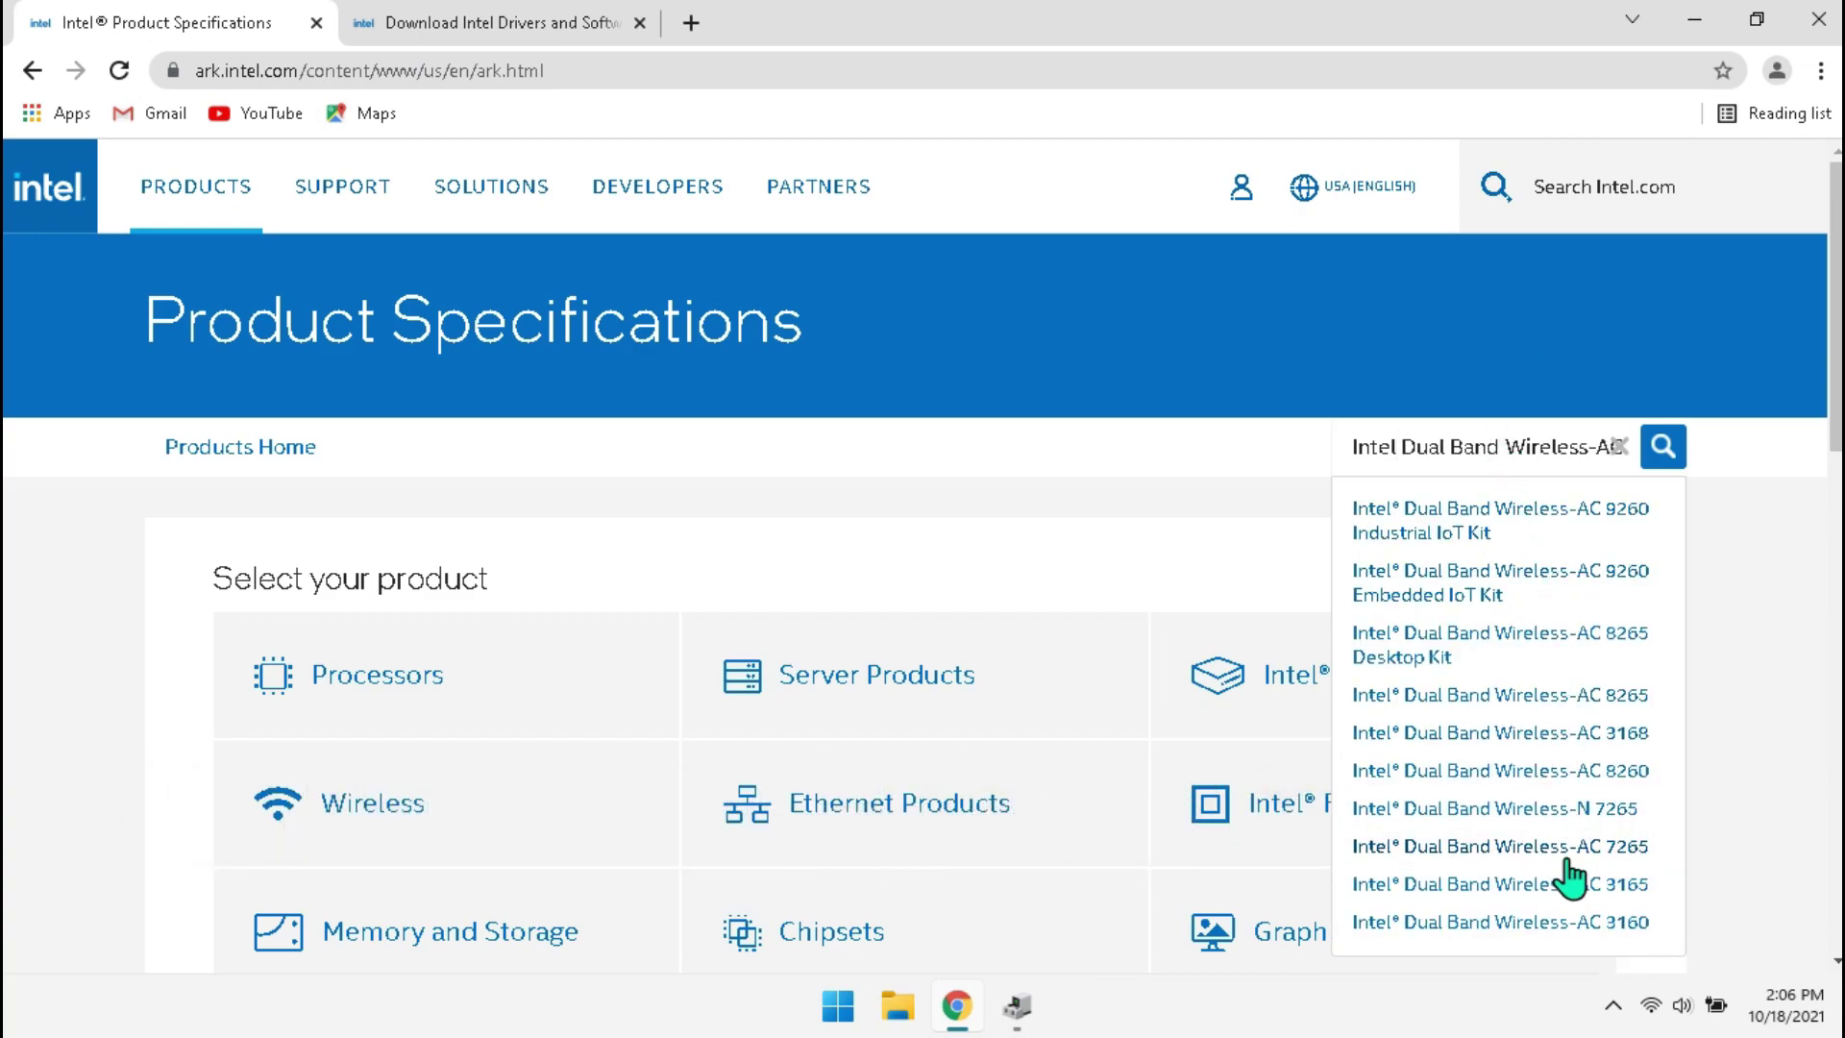
Step: Open the Intel Dual Band Wireless-AC 7265 specifications and compare the name with Device Manager
click(1626, 855)
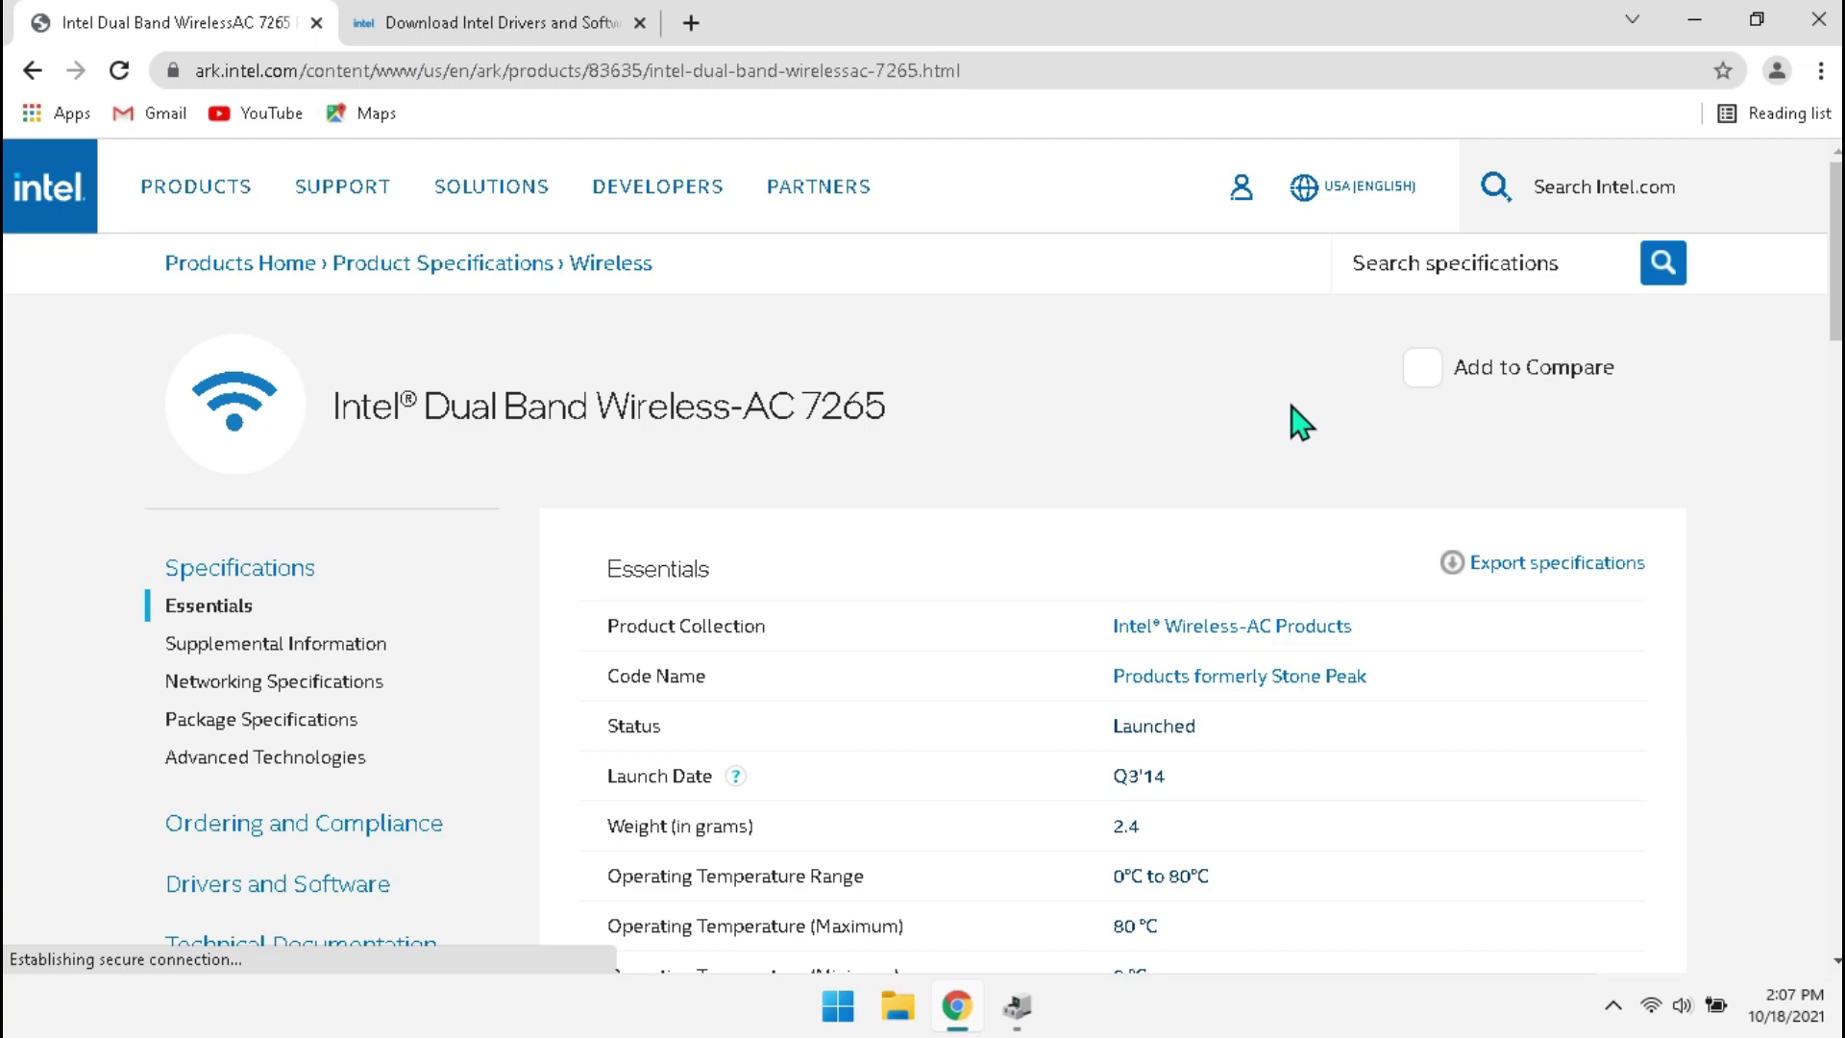
click(1016, 1005)
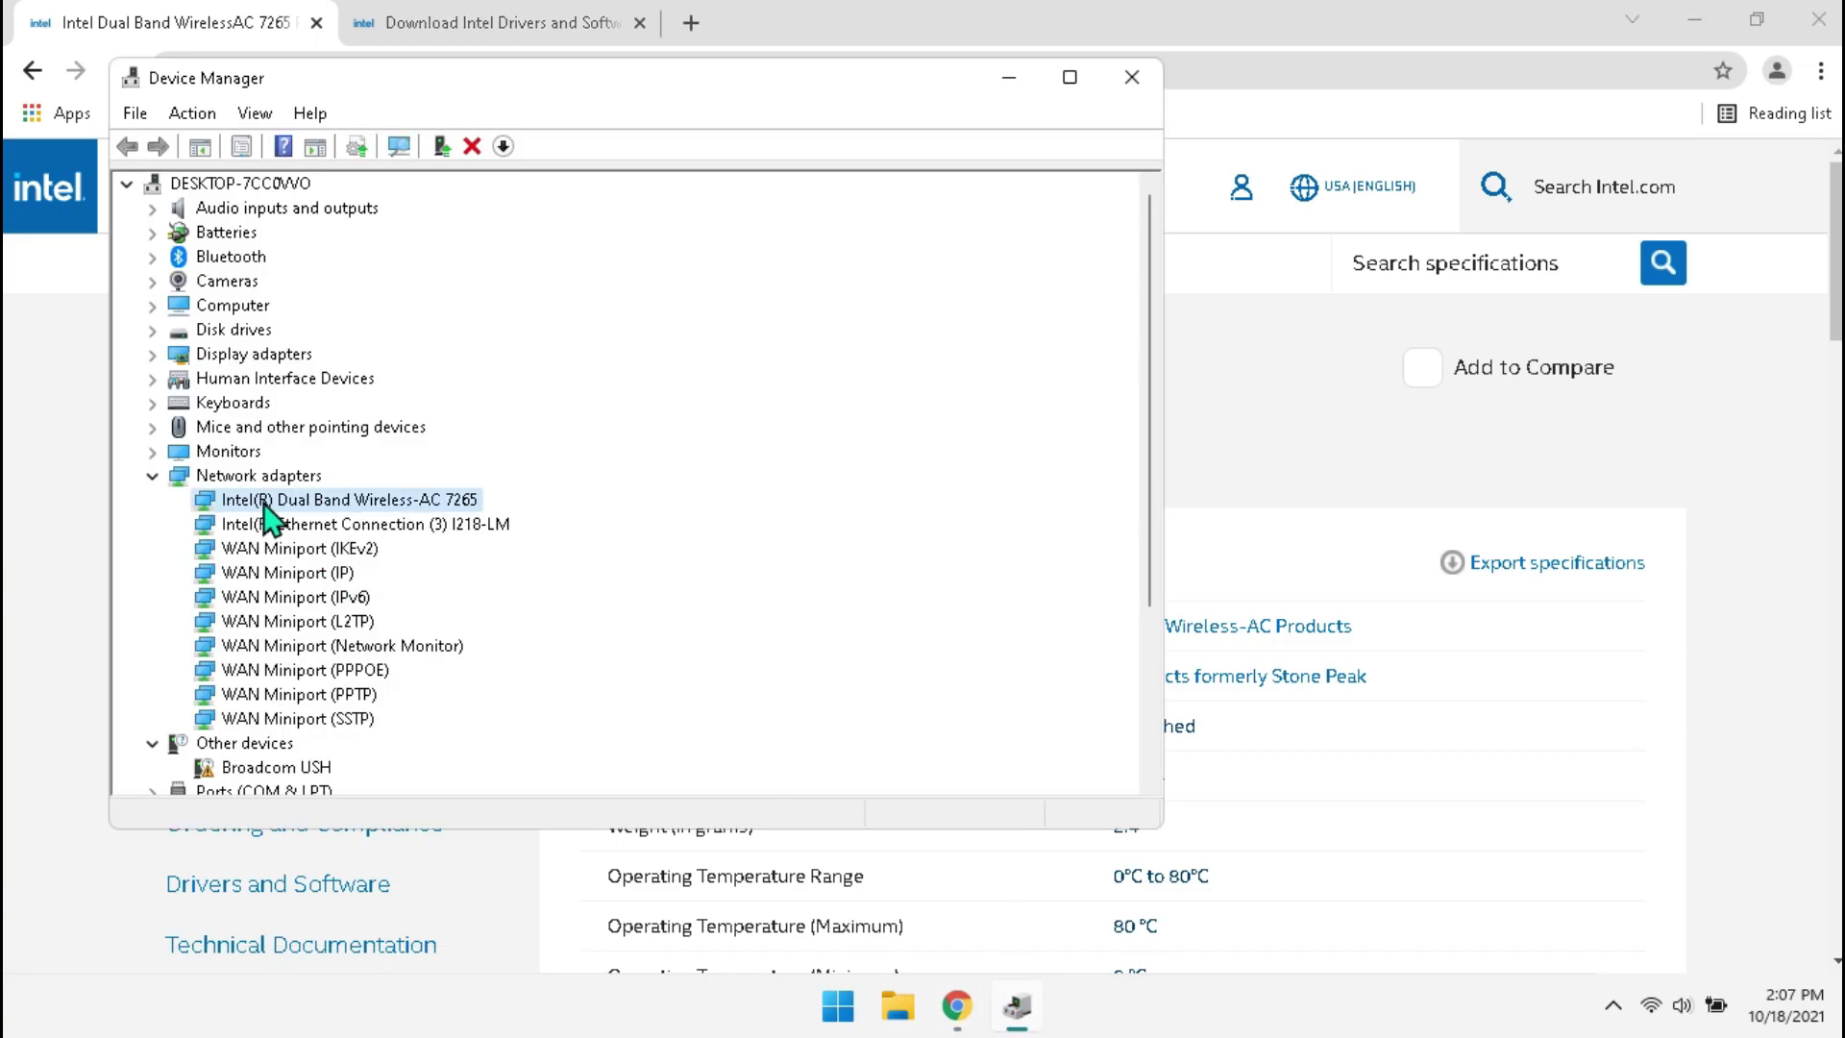
key(alt+Tab)
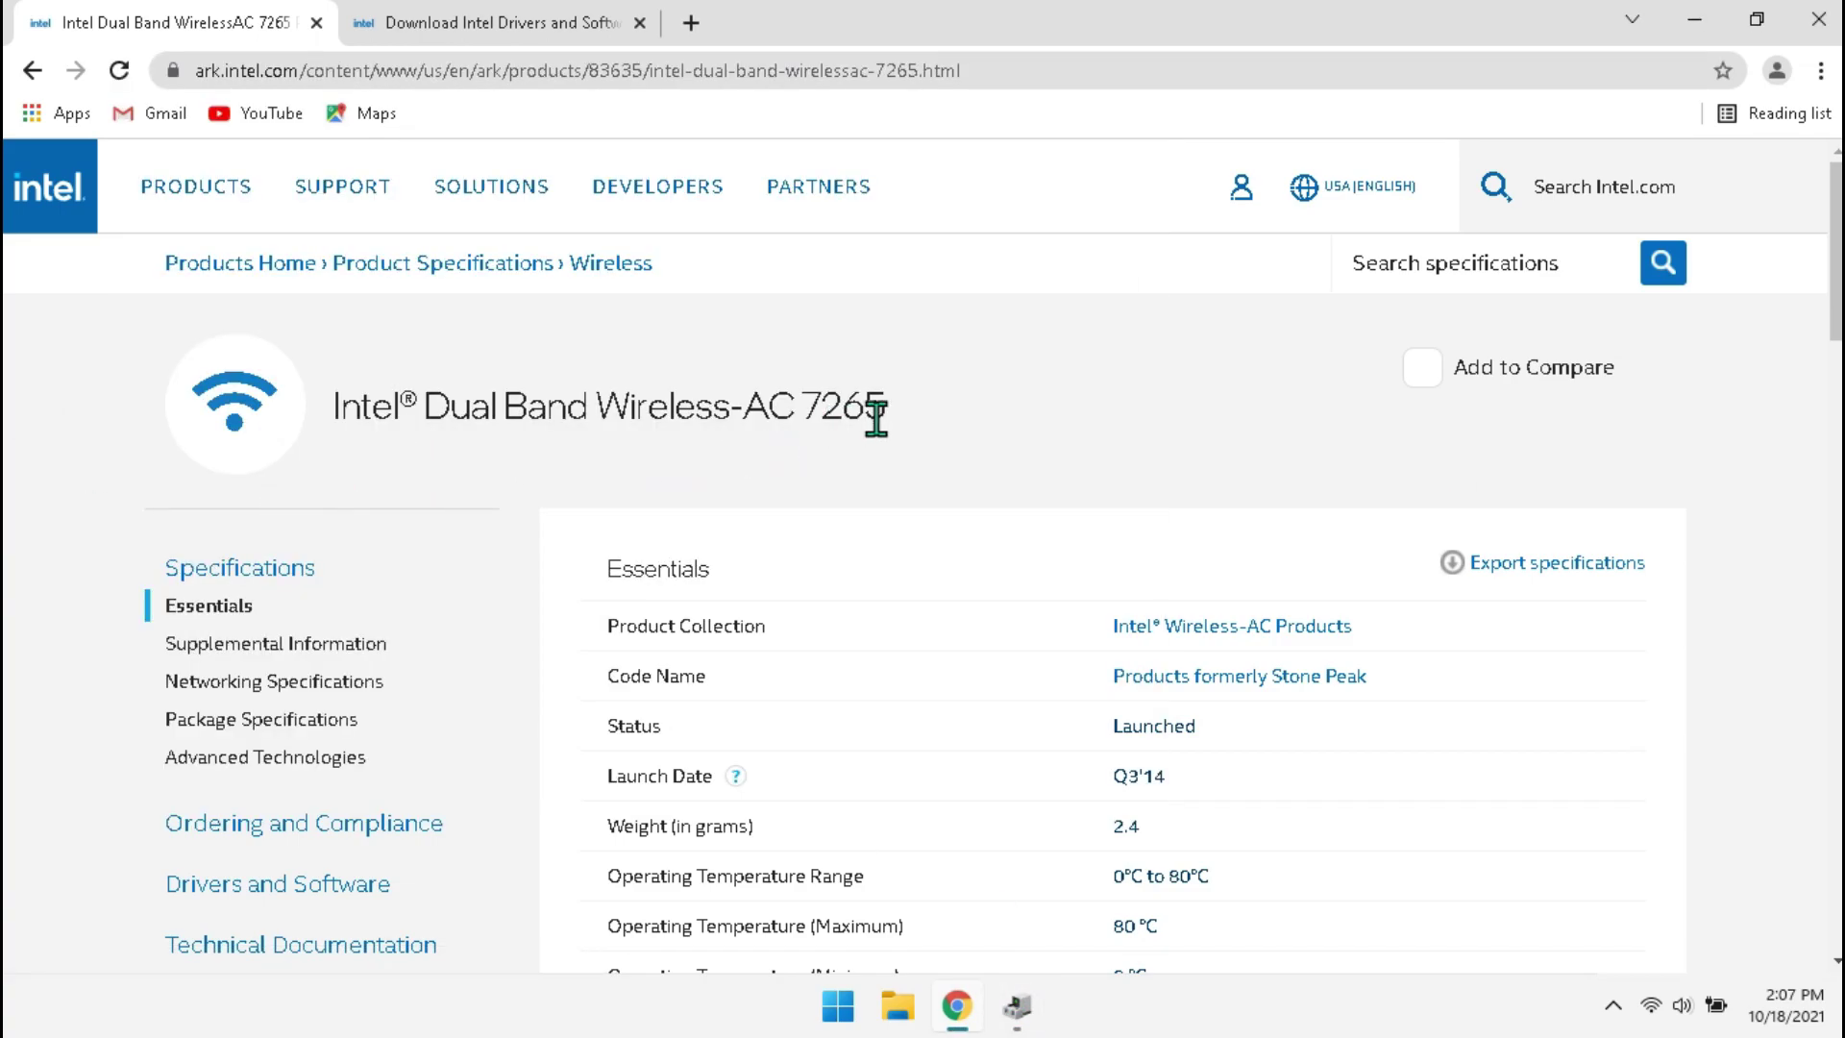
Step: Browse wireless downloads and filter to Intel Wireless-AC Products, matching the 7265 specs
click(519, 29)
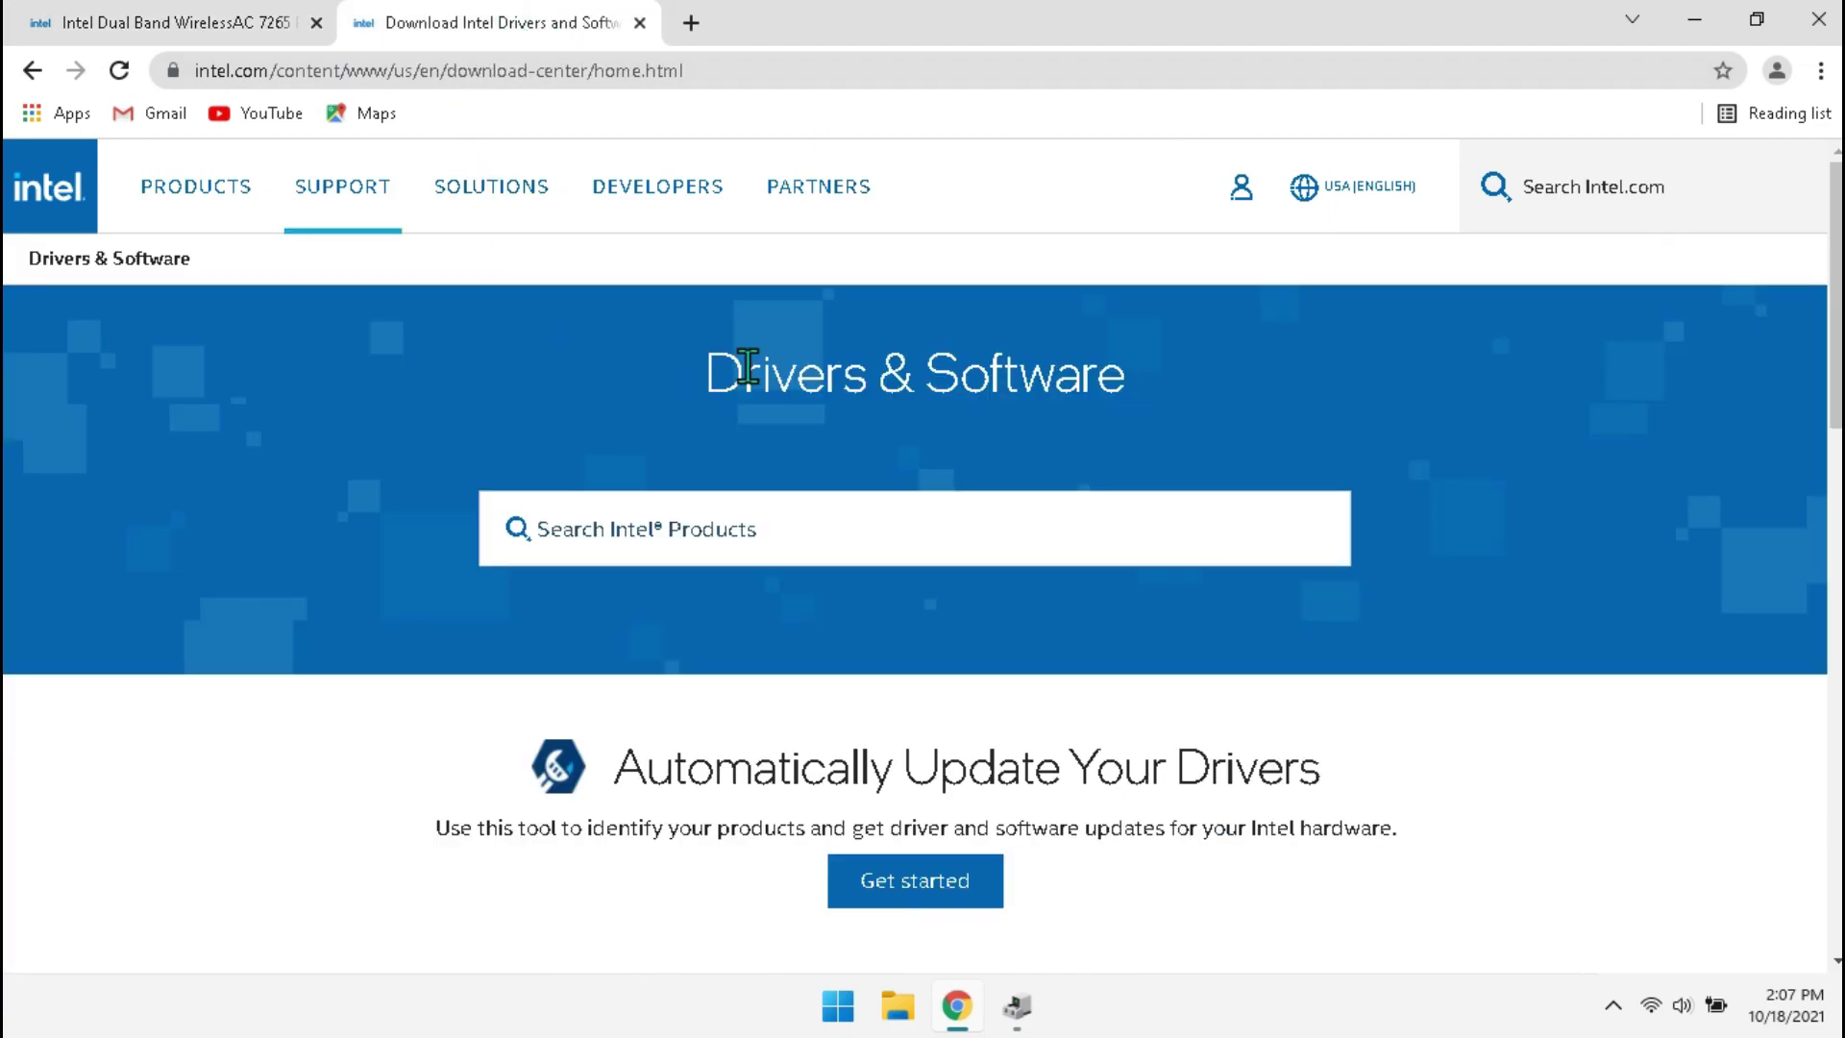
scroll(747, 366, down, 7)
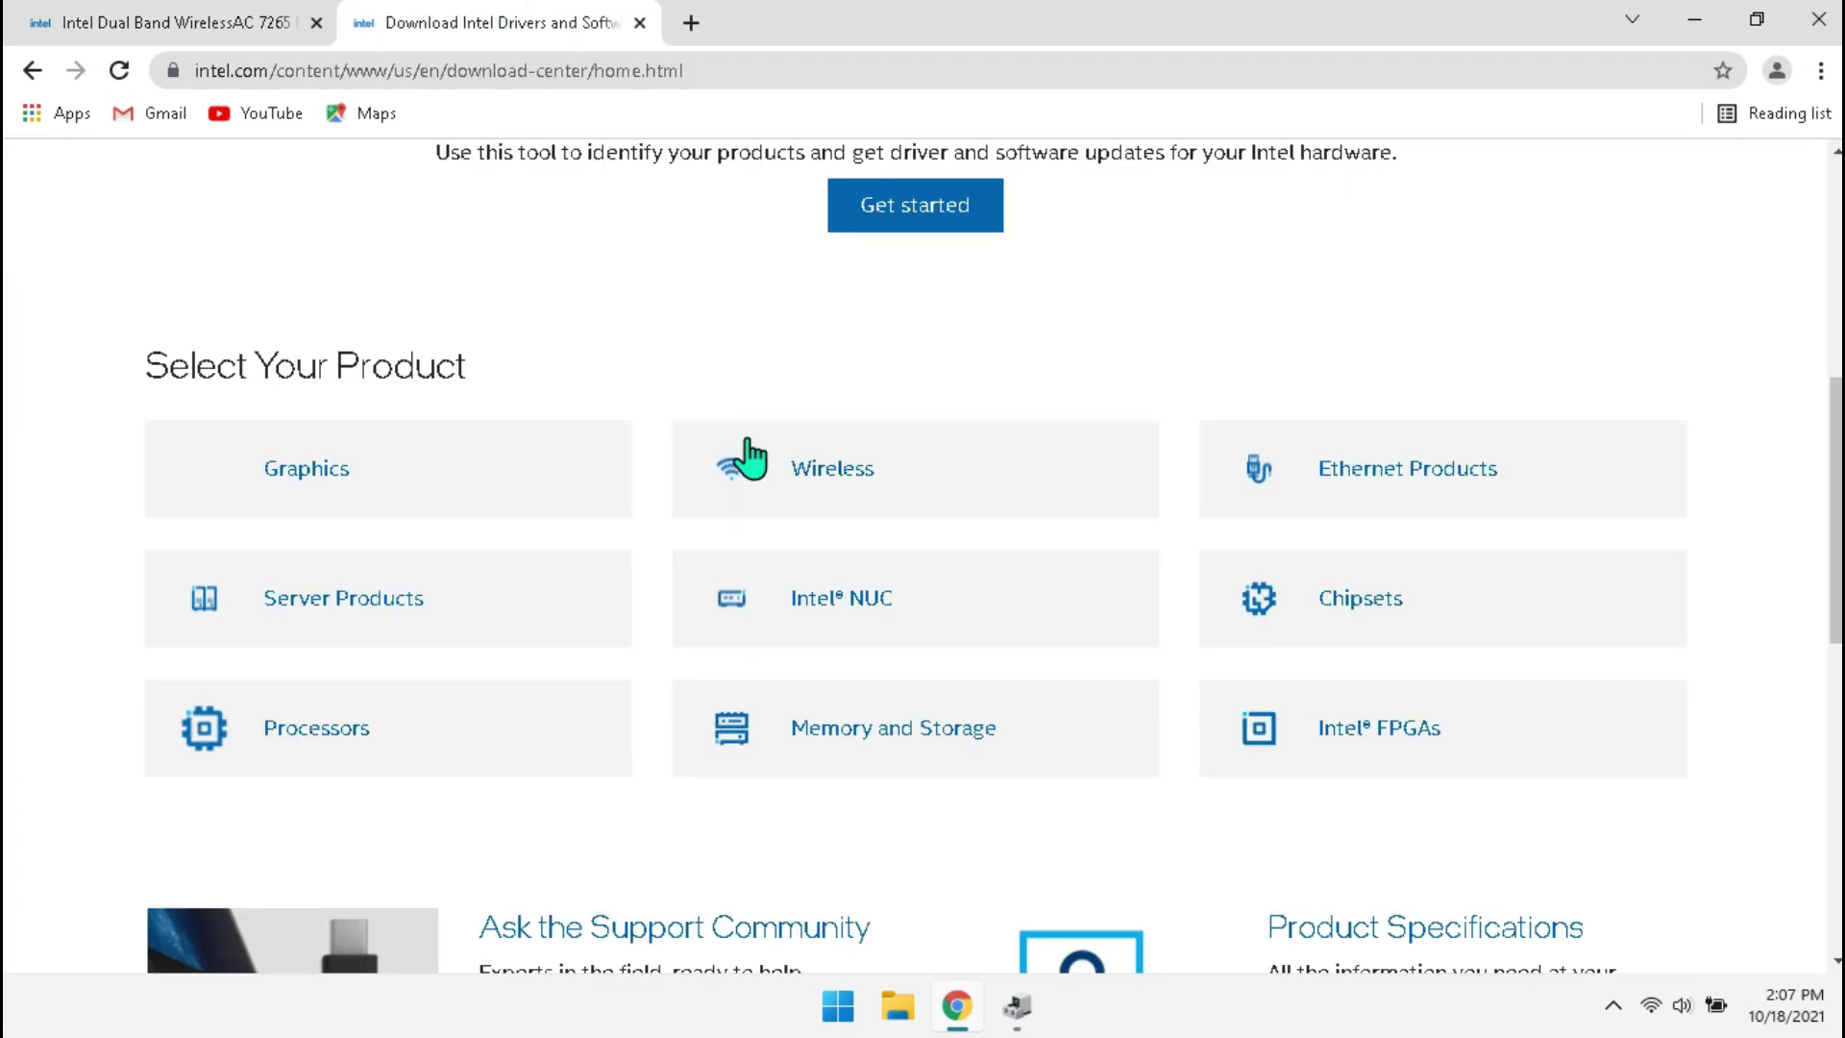
click(826, 469)
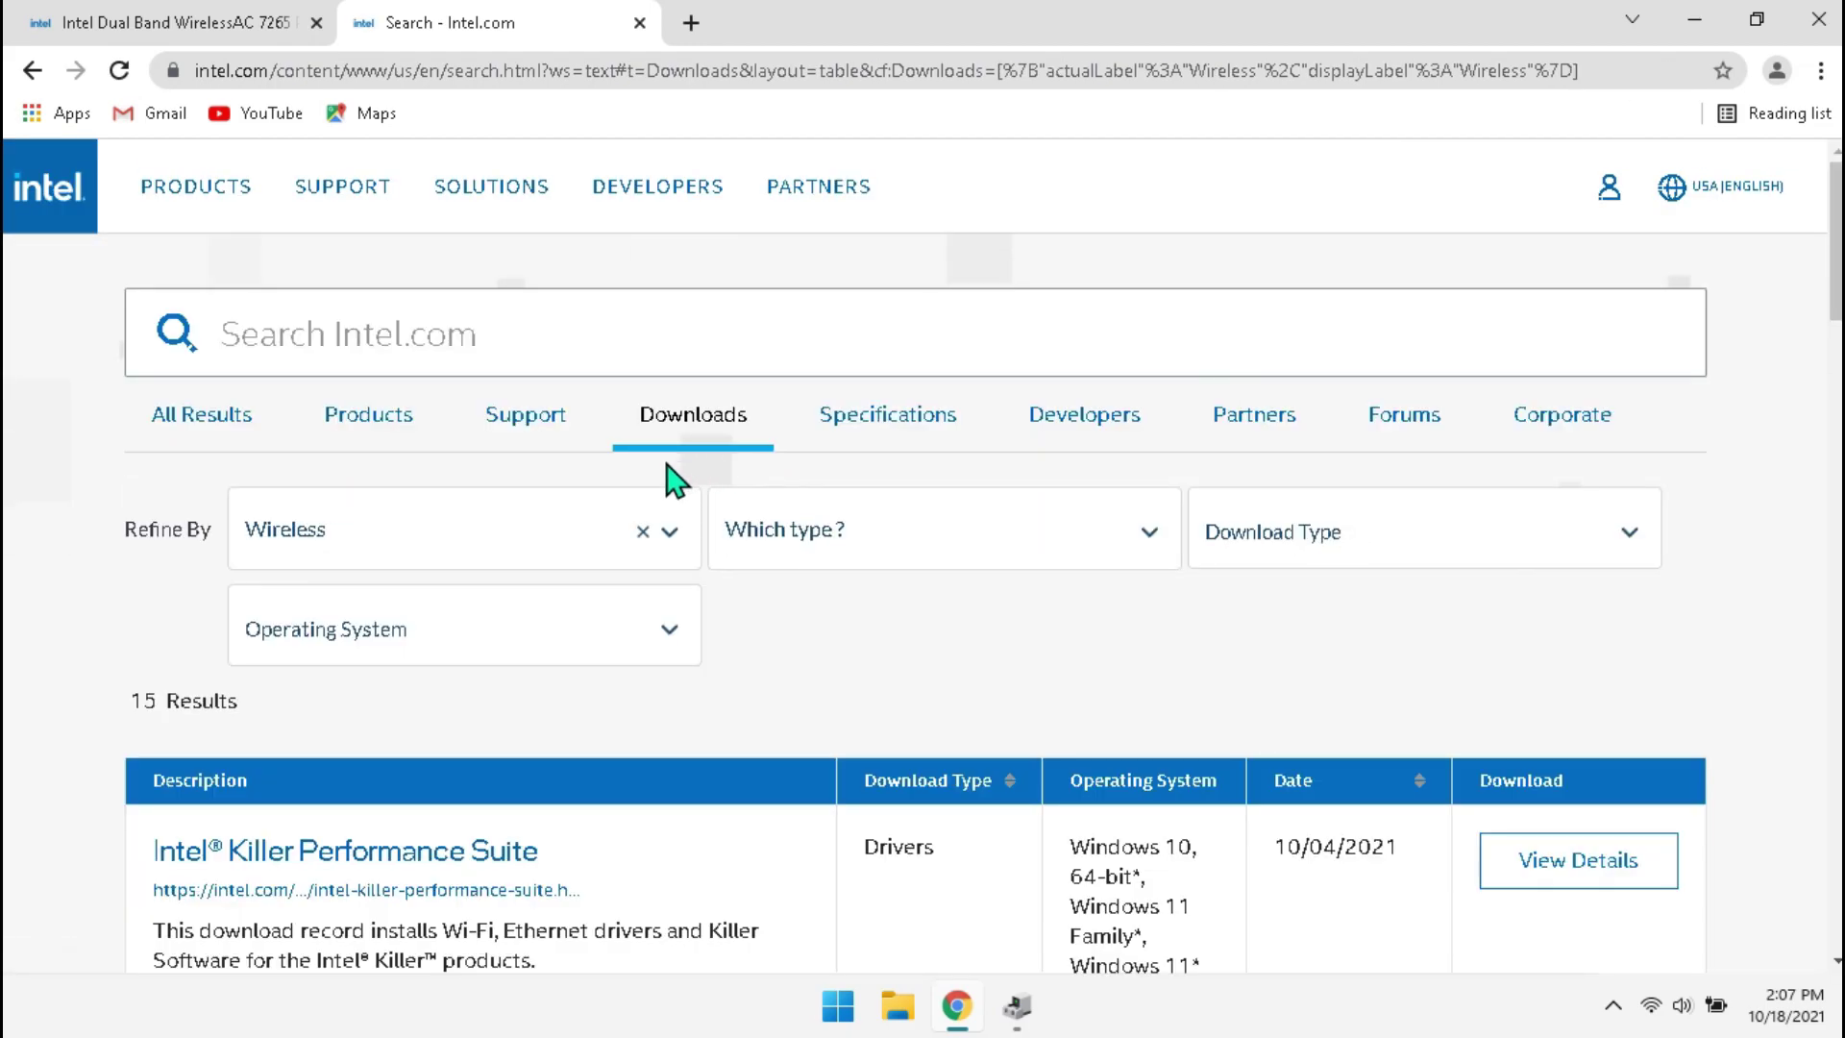
click(812, 534)
click(246, 20)
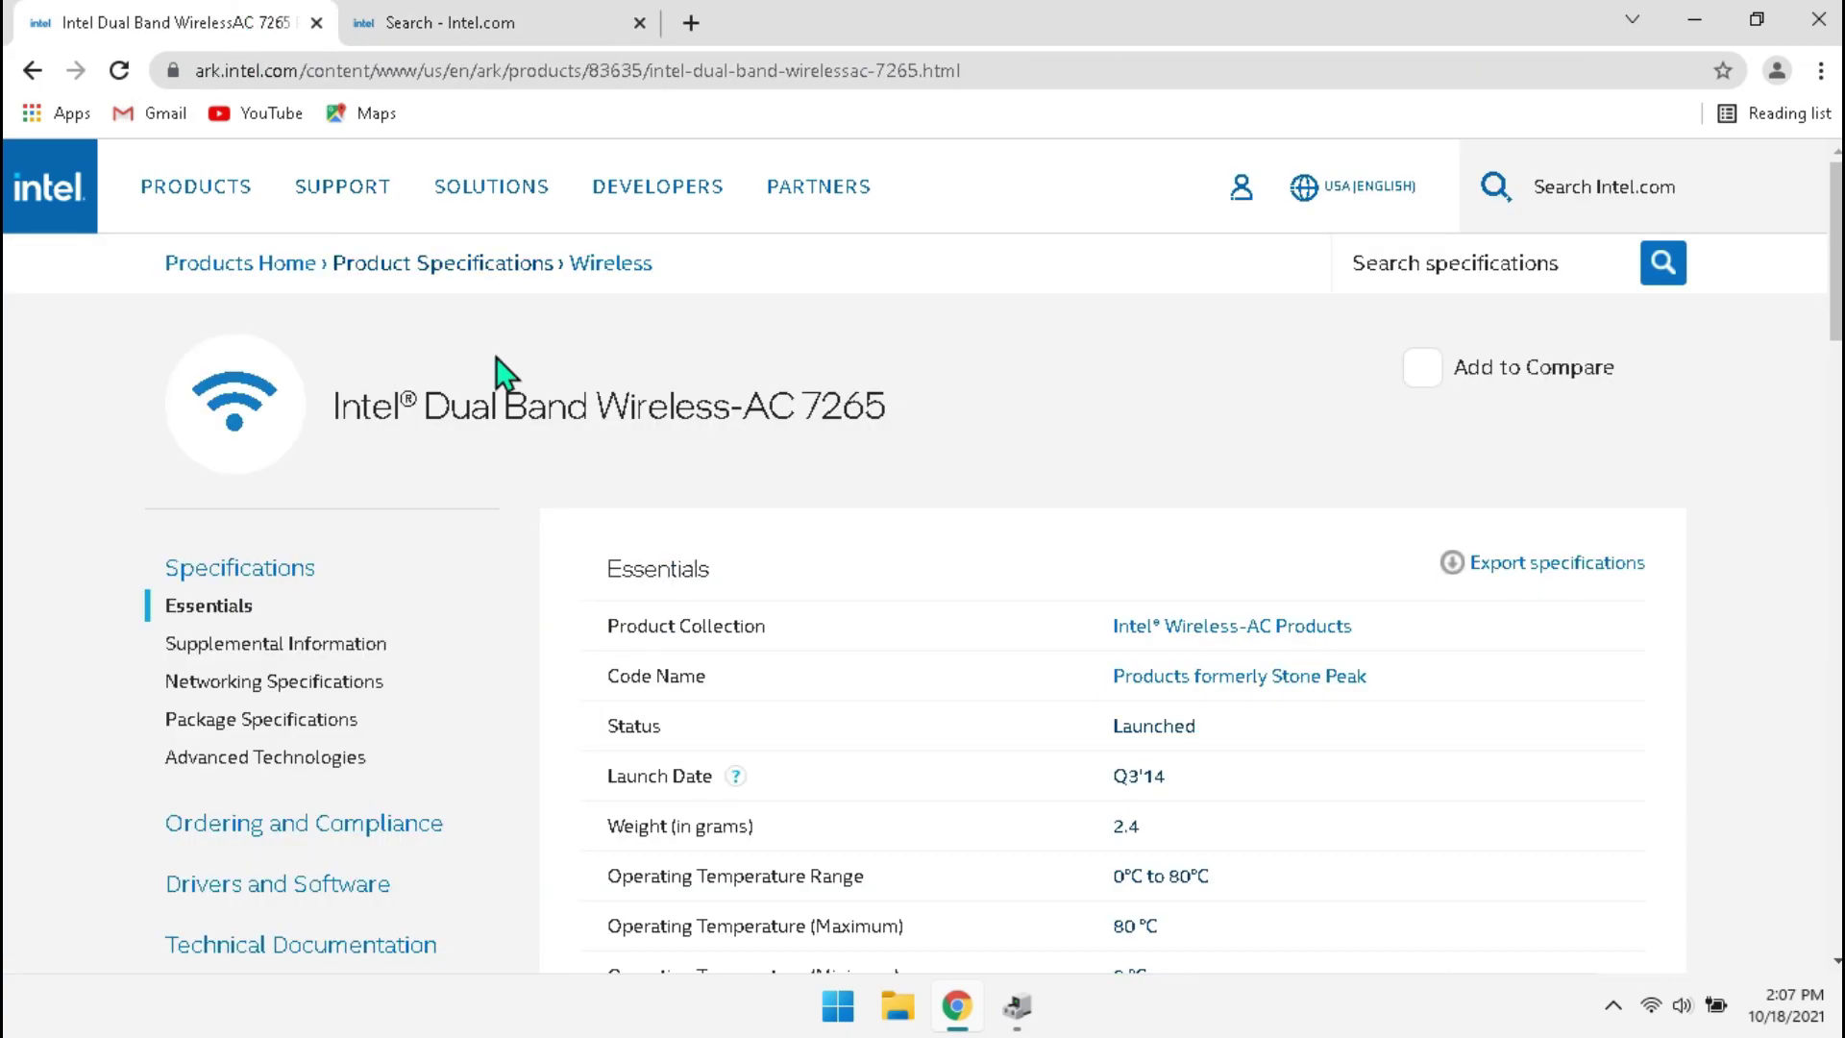
drag(1104, 625, 1383, 635)
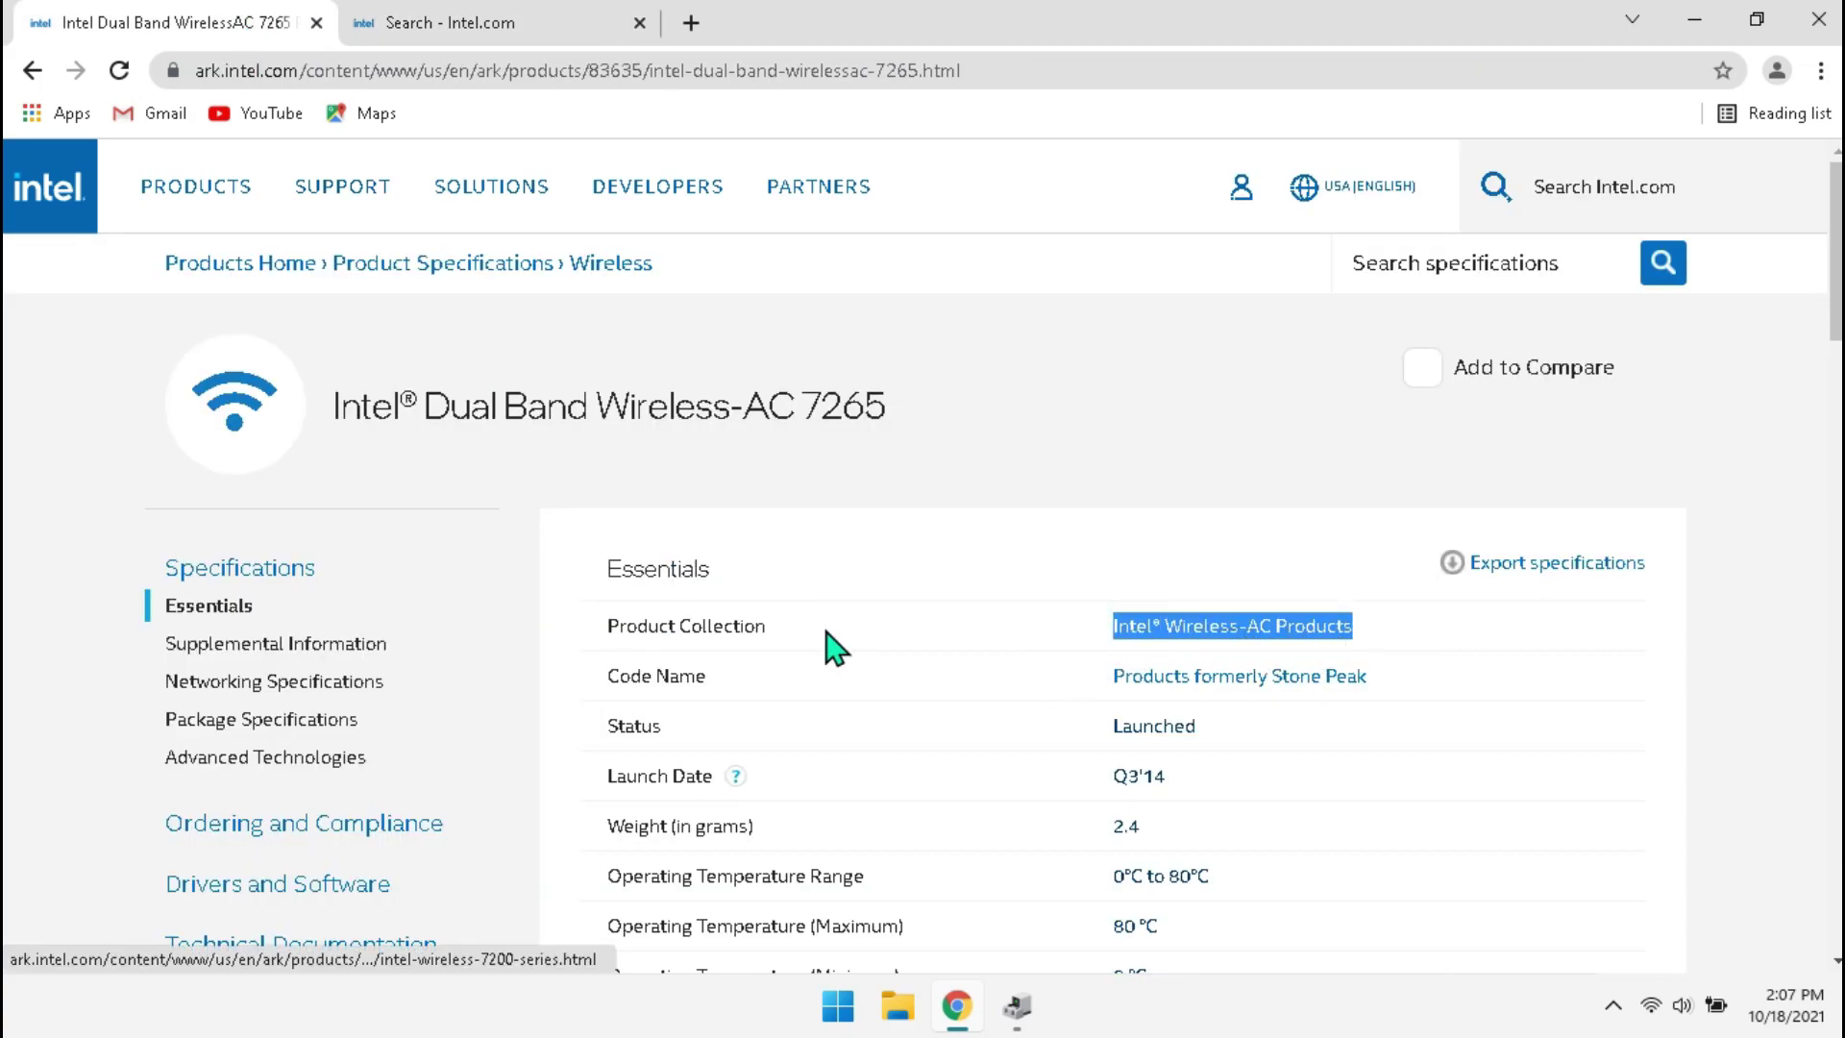
click(470, 29)
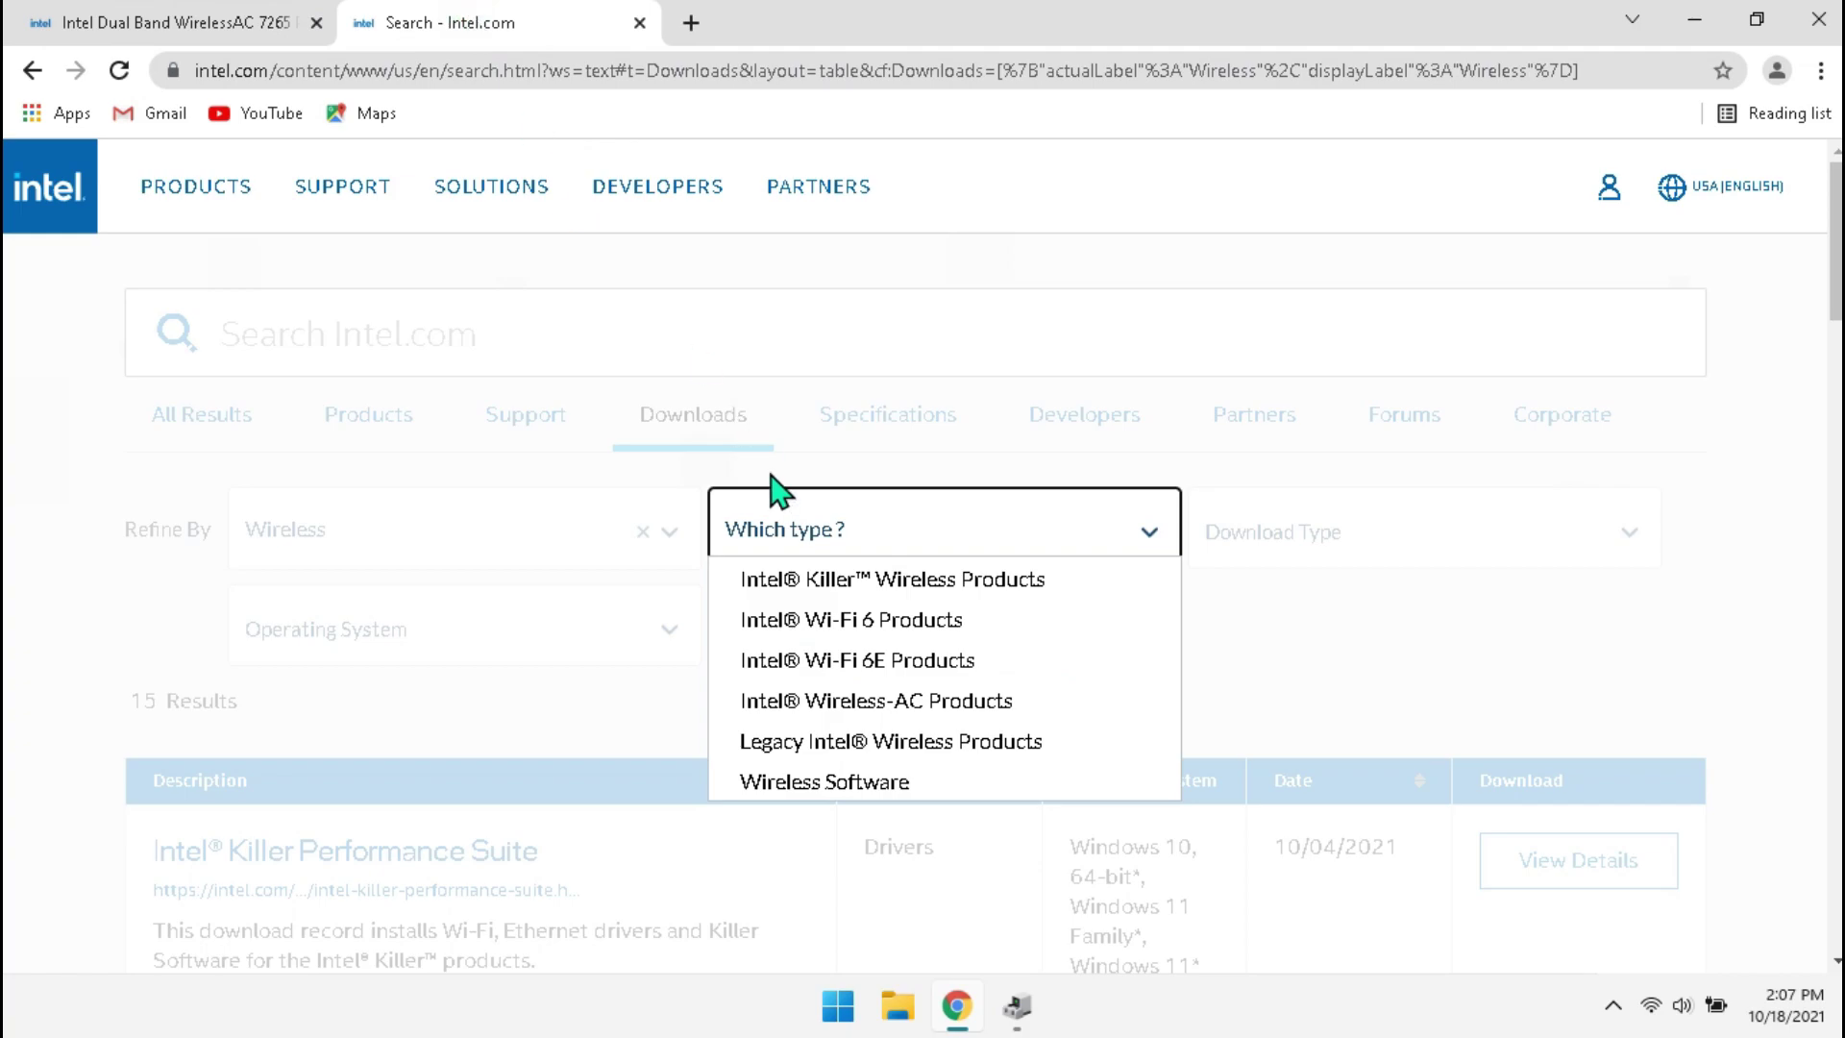
click(823, 700)
Step: Narrow the downloads to the Intel Wireless 7200 Series for model 7265
click(1320, 543)
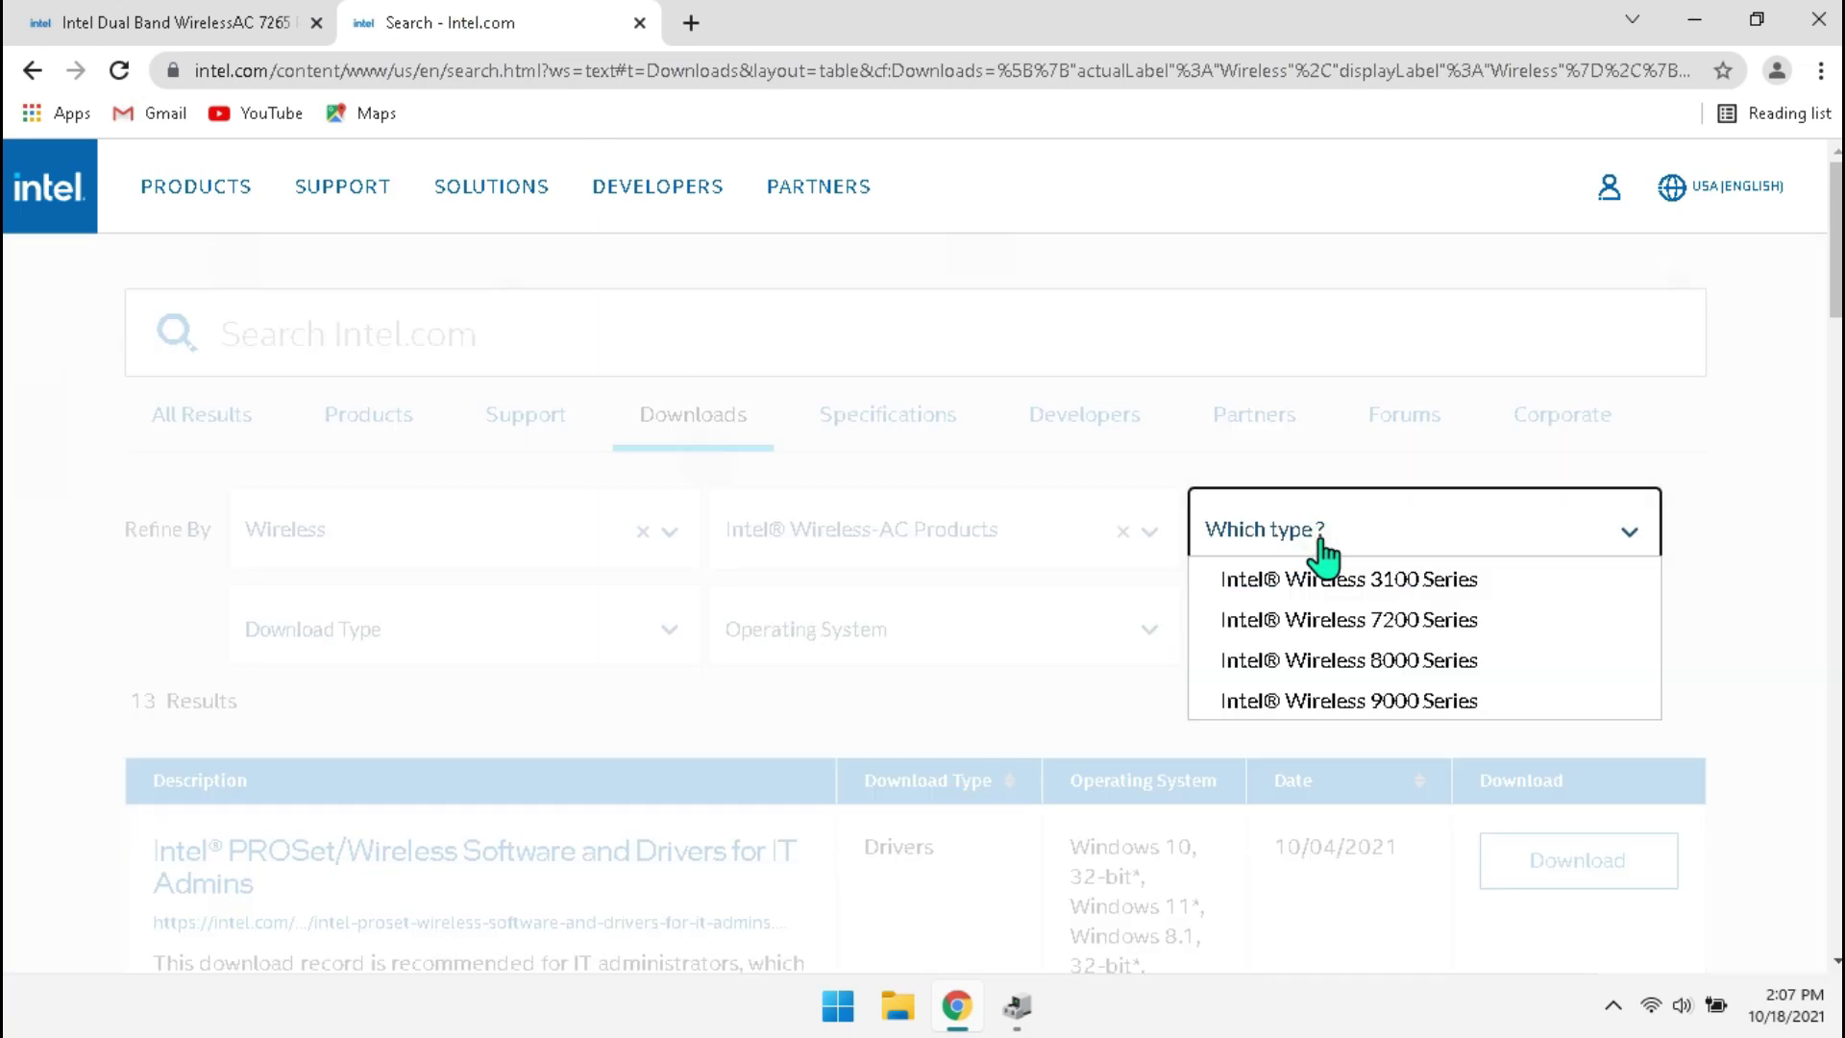
click(73, 25)
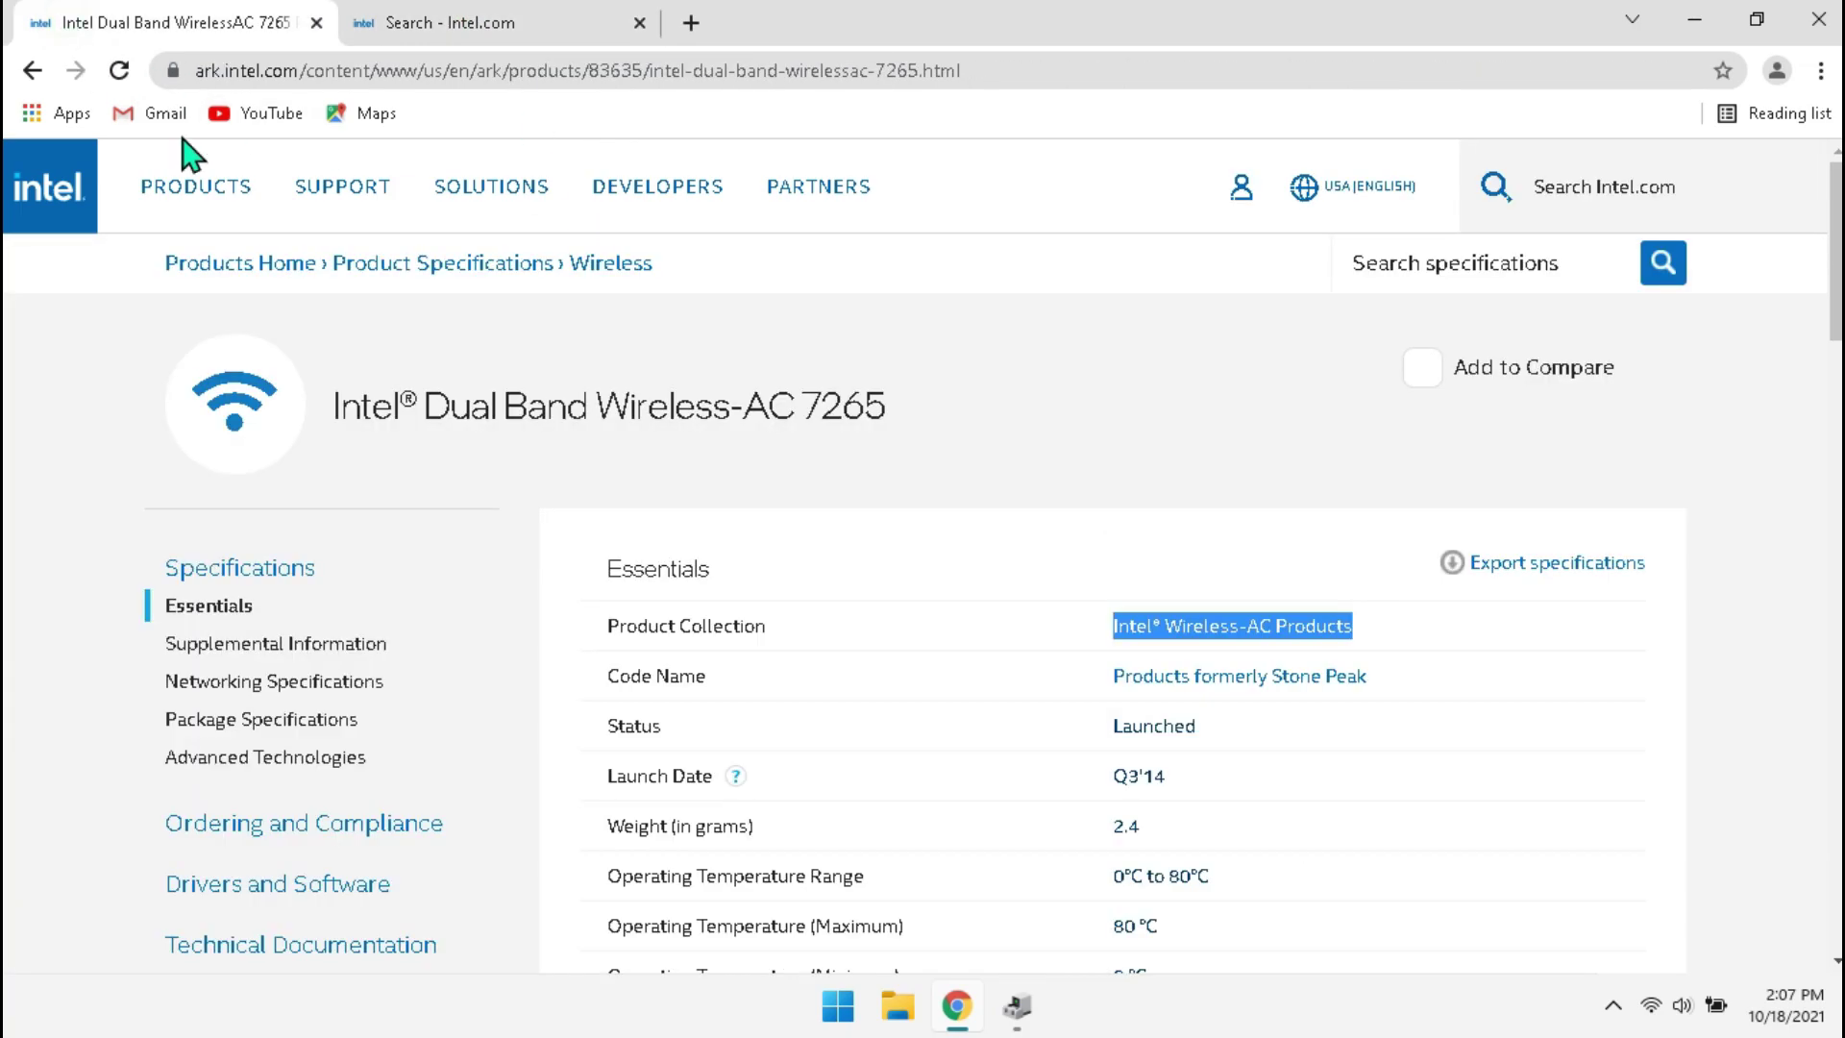
double_click(809, 406)
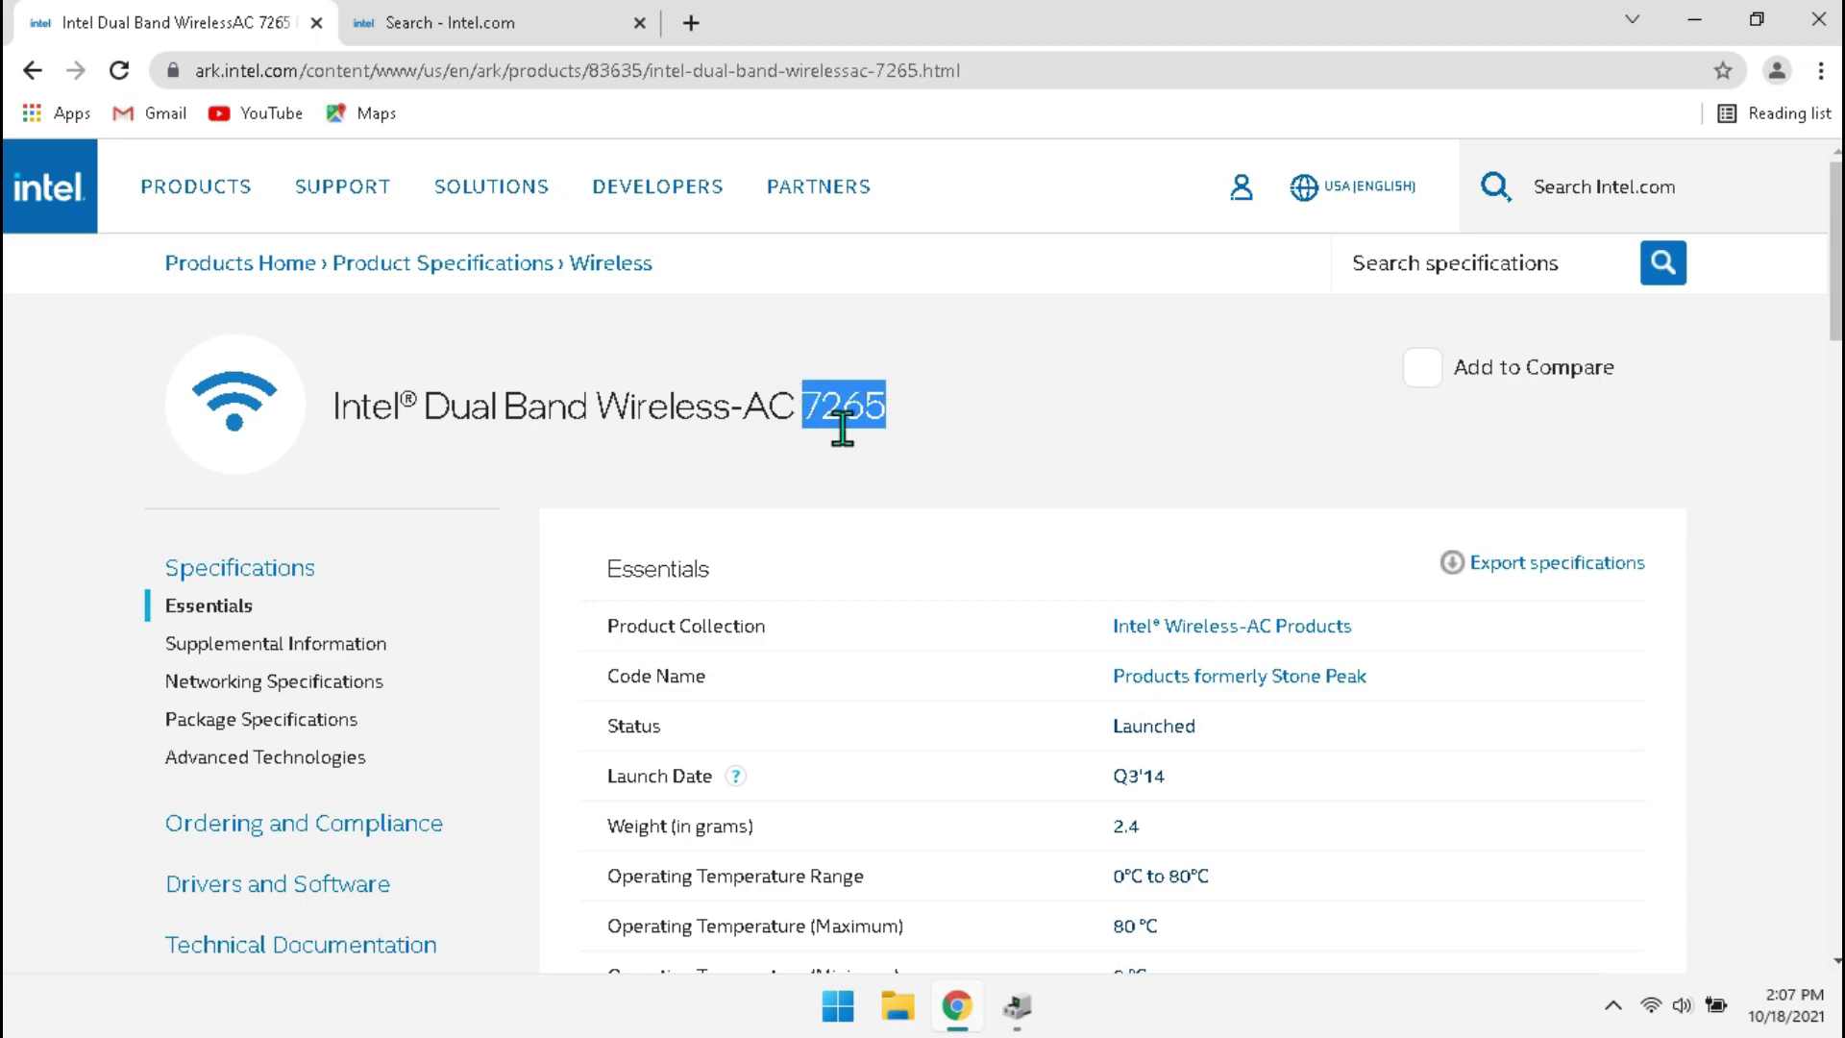
click(541, 23)
click(1288, 638)
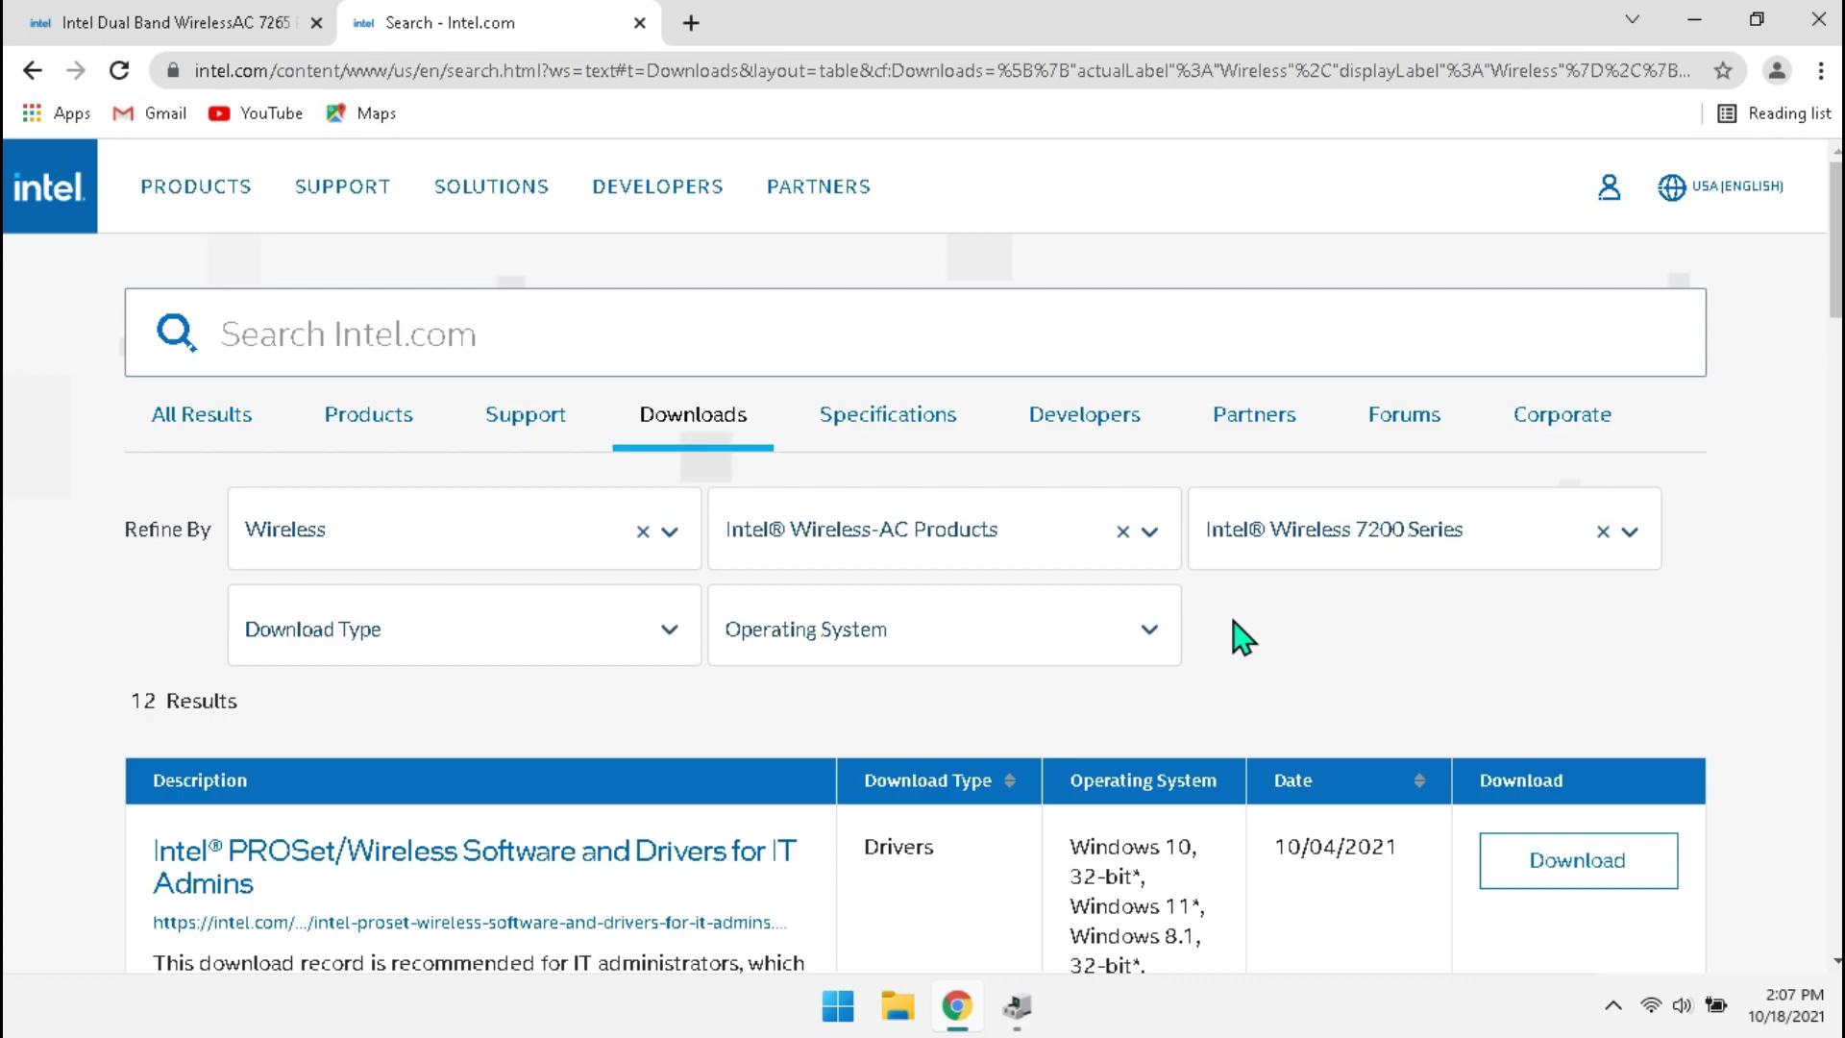
Step: Filter the results to drivers only and review the 22.80.1 Wi-Fi packages
scroll(1243, 637, down, 1)
click(517, 529)
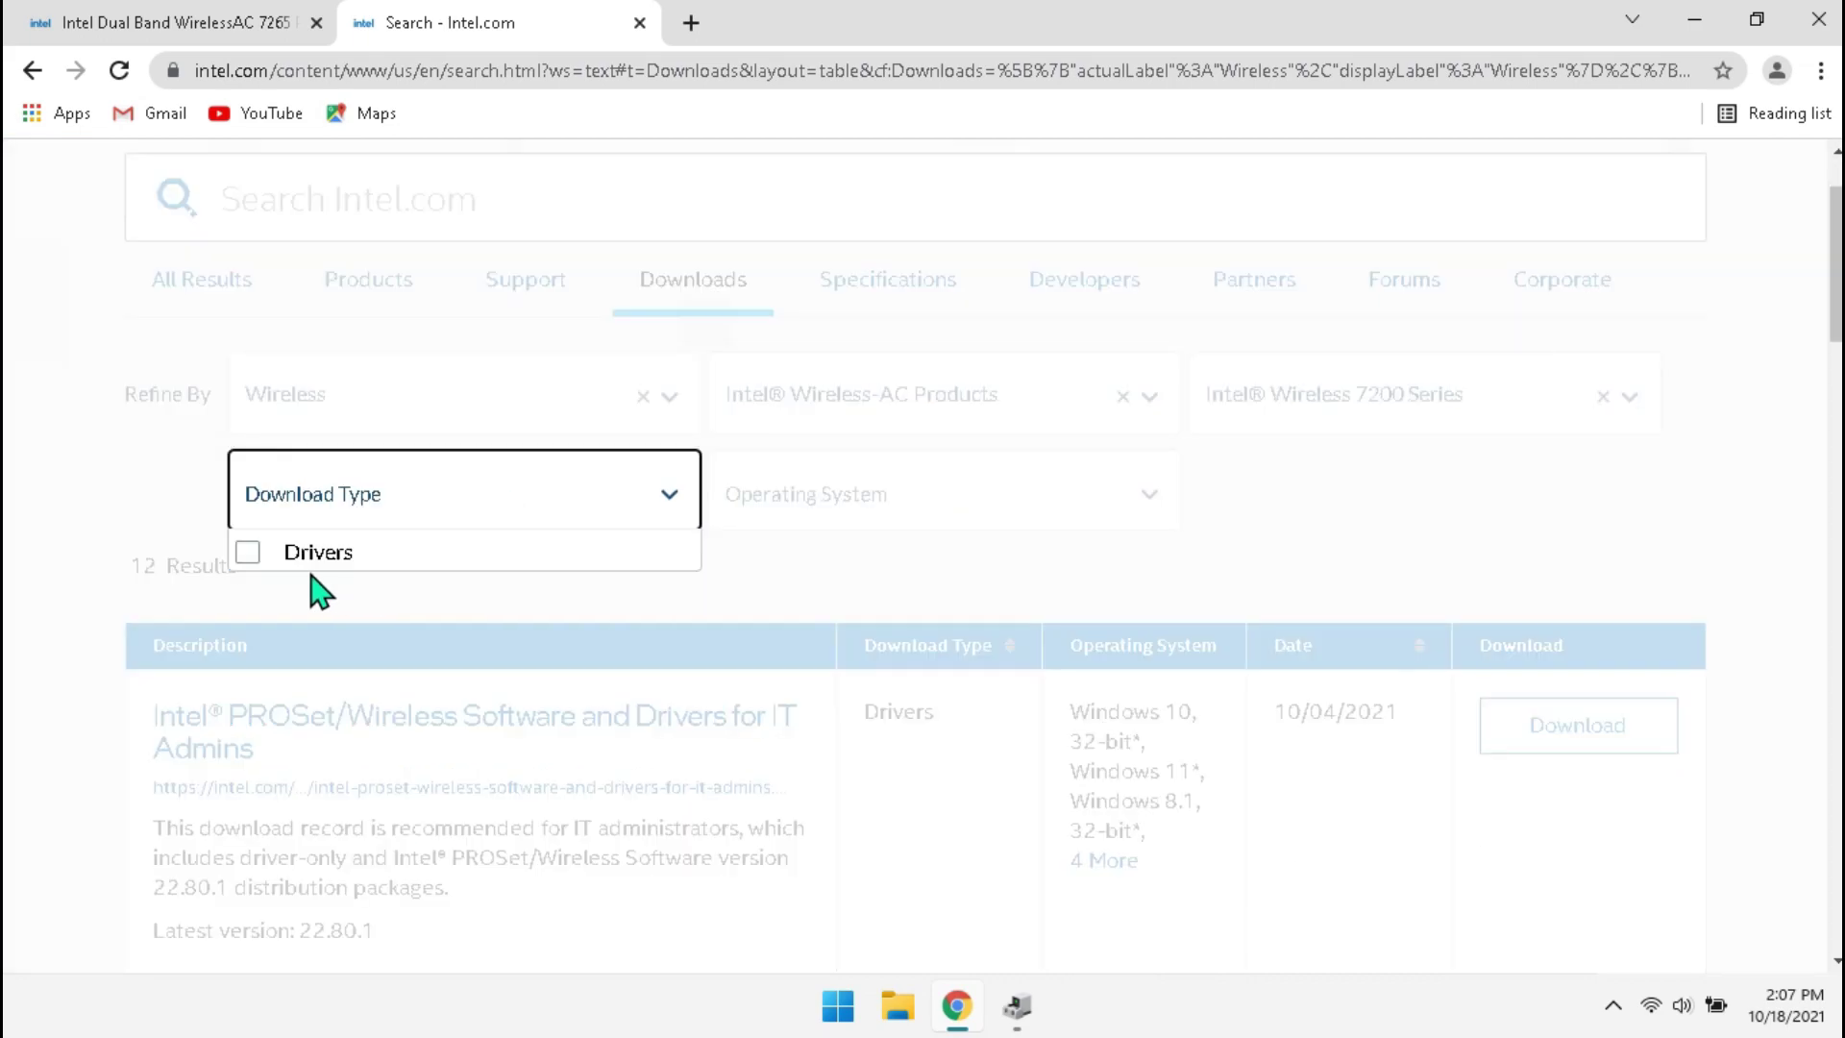
click(327, 590)
scroll(641, 557, down, 1)
scroll(641, 567, down, 1)
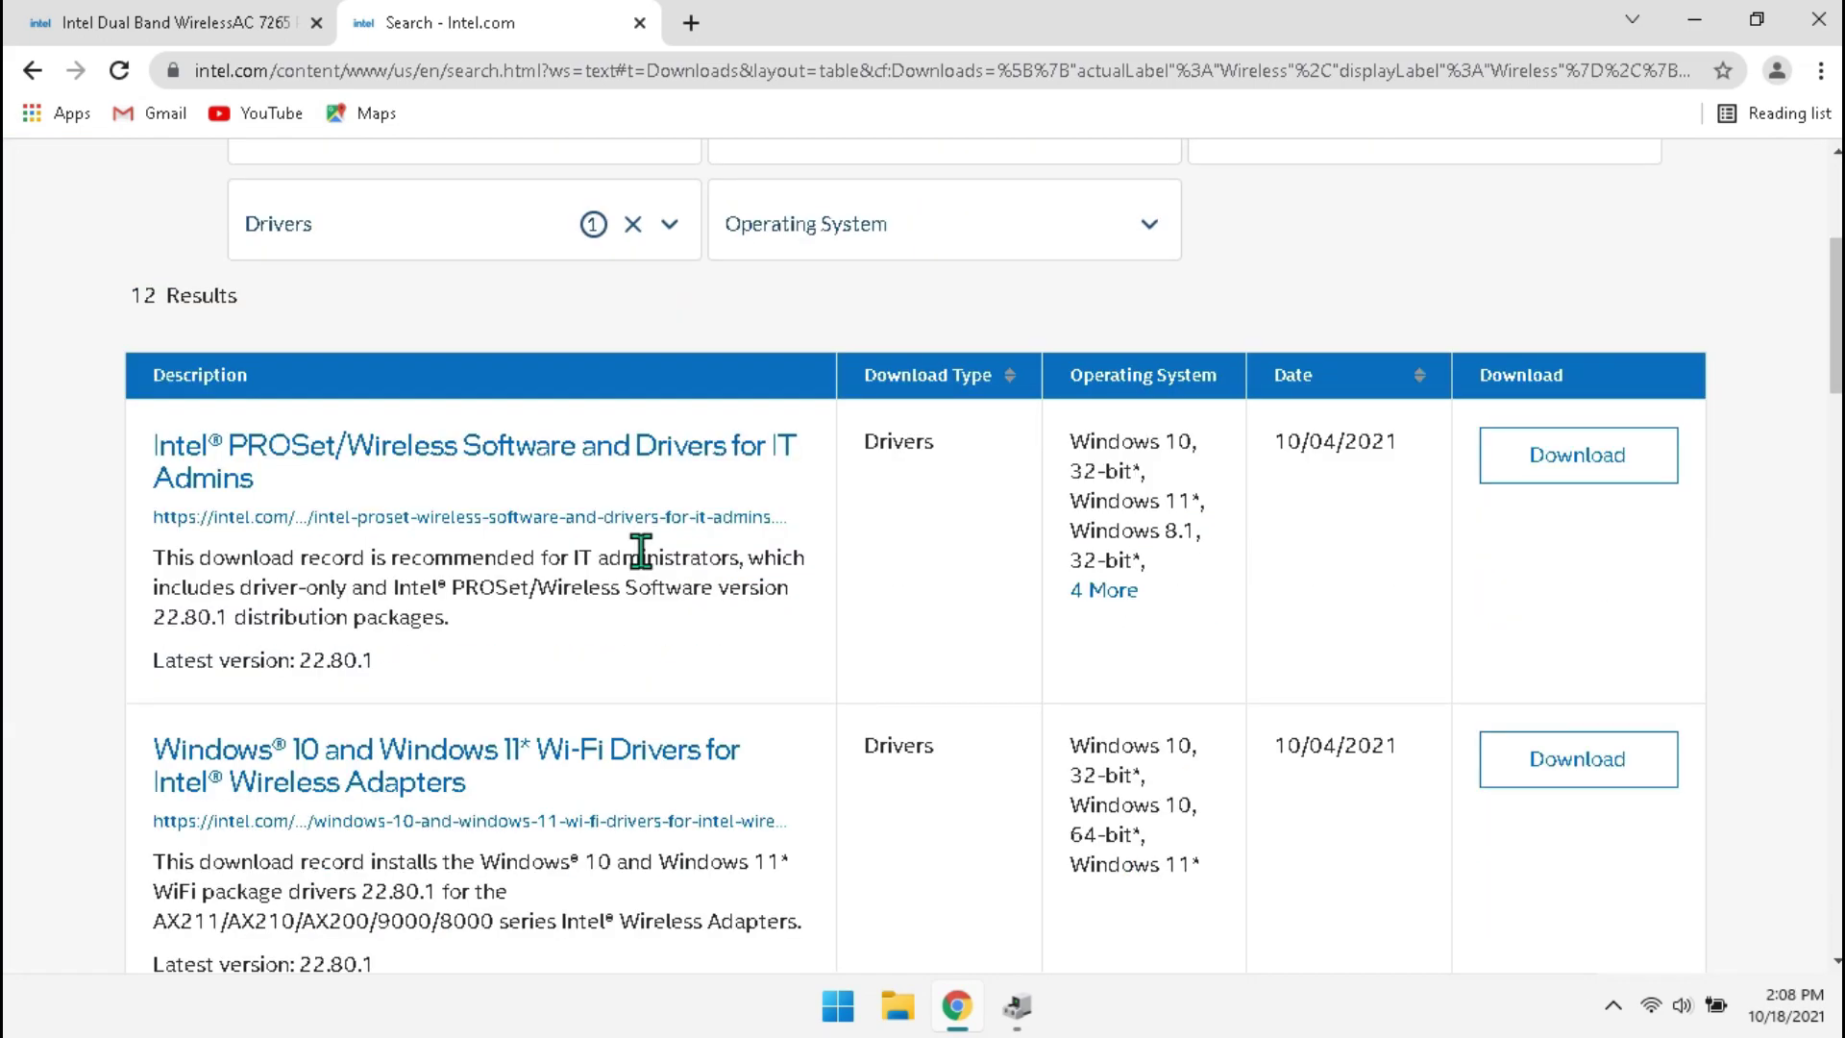
scroll(641, 550, down, 1)
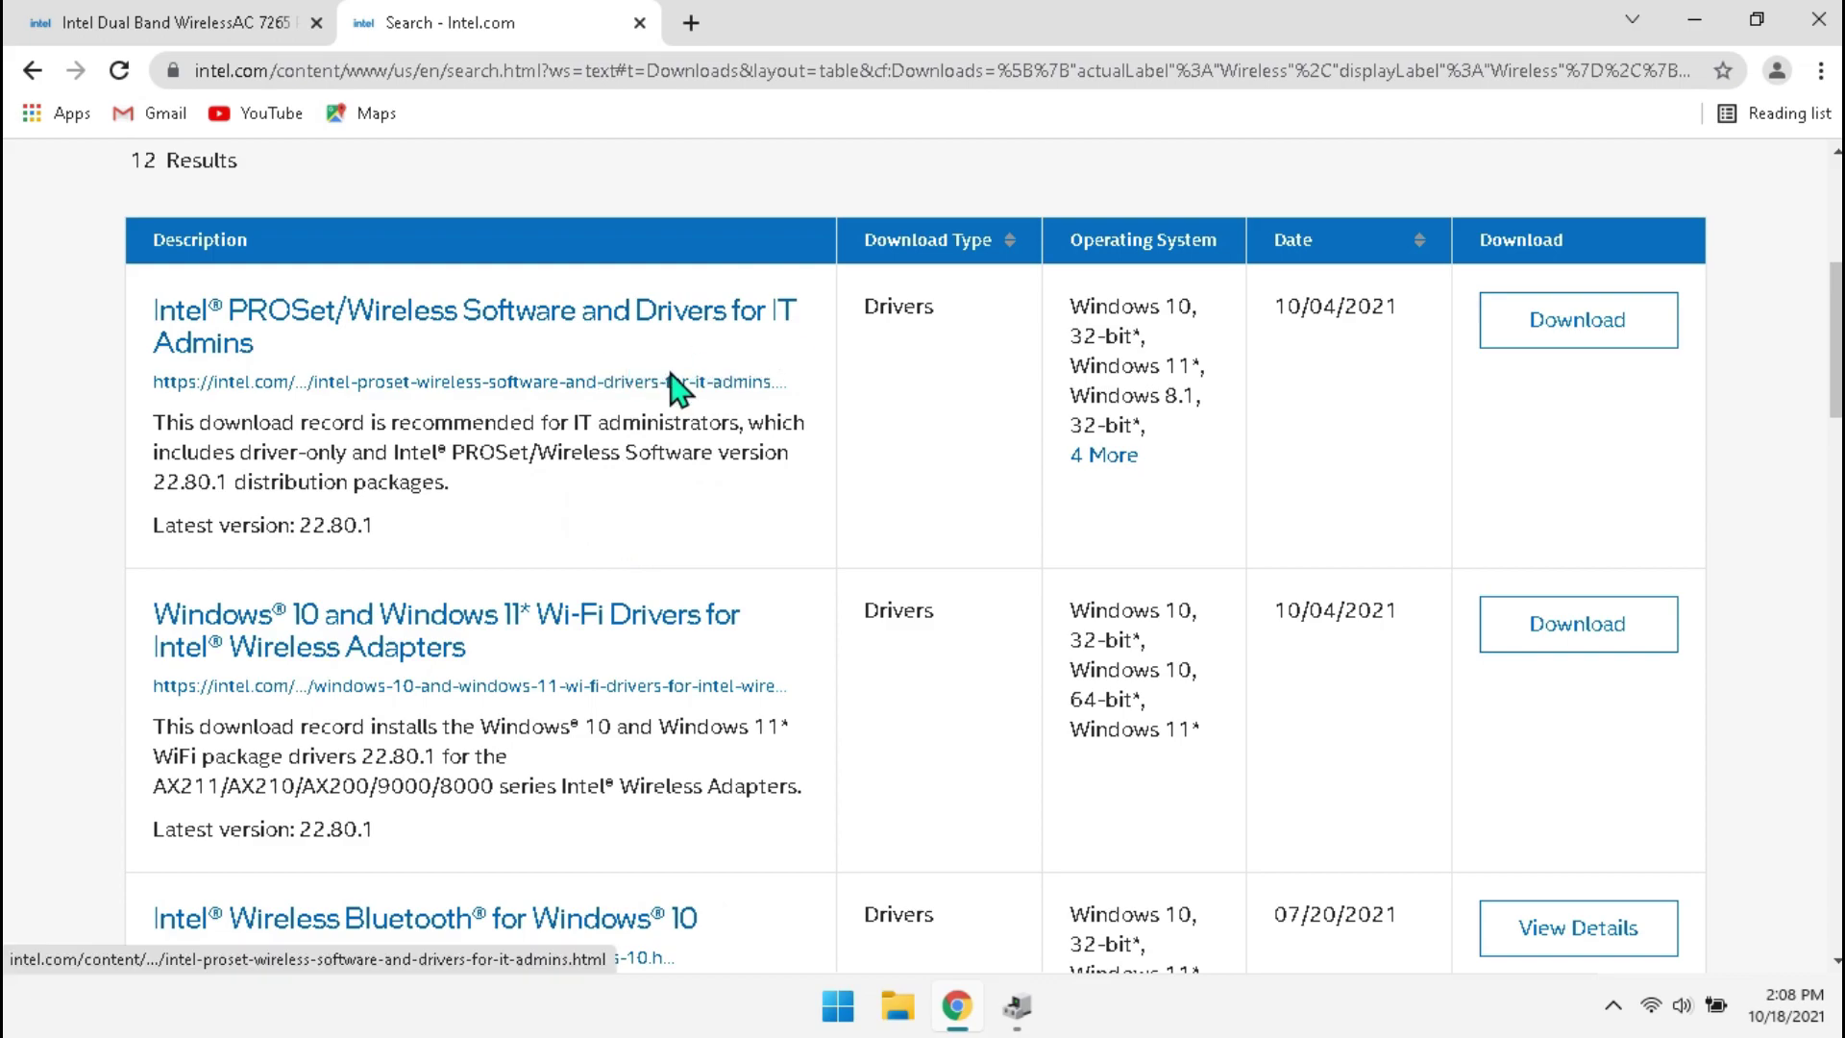
scroll(688, 413, down, 2)
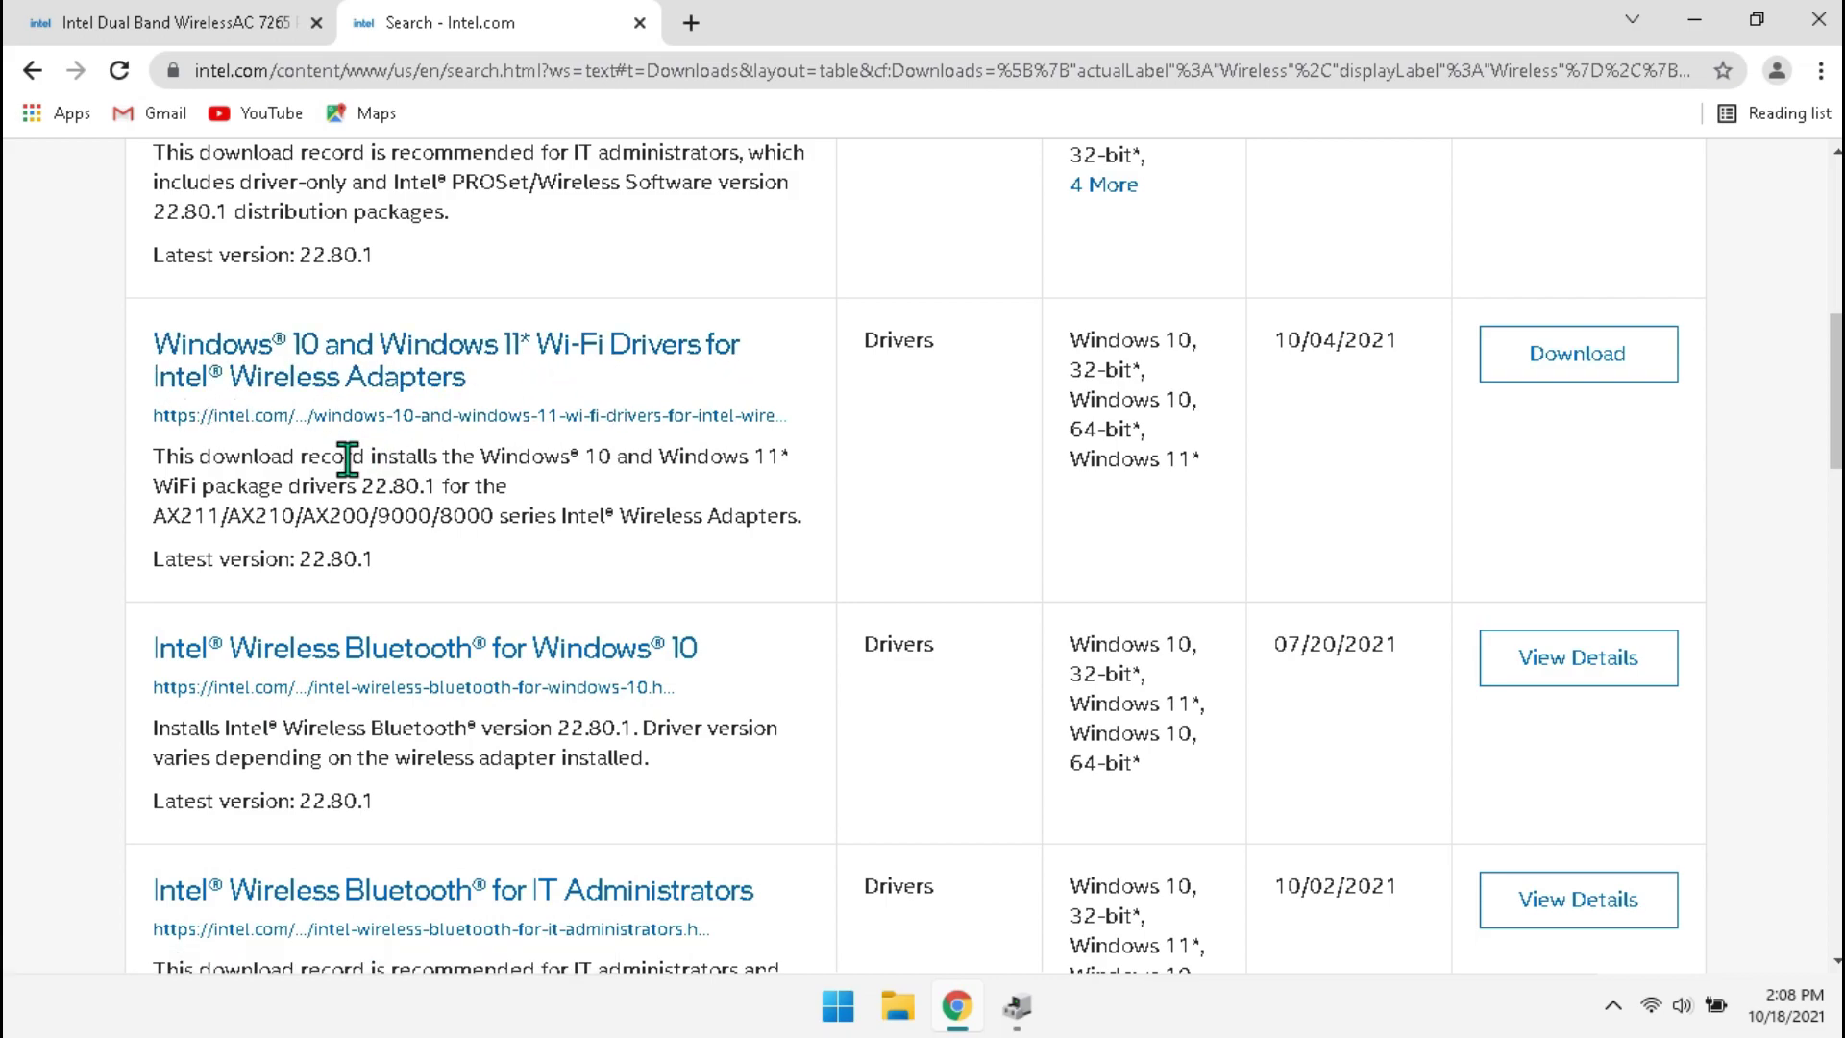
Step: Open the Windows 10 and Windows 11 Wi-Fi Drivers page and review its download options
click(524, 355)
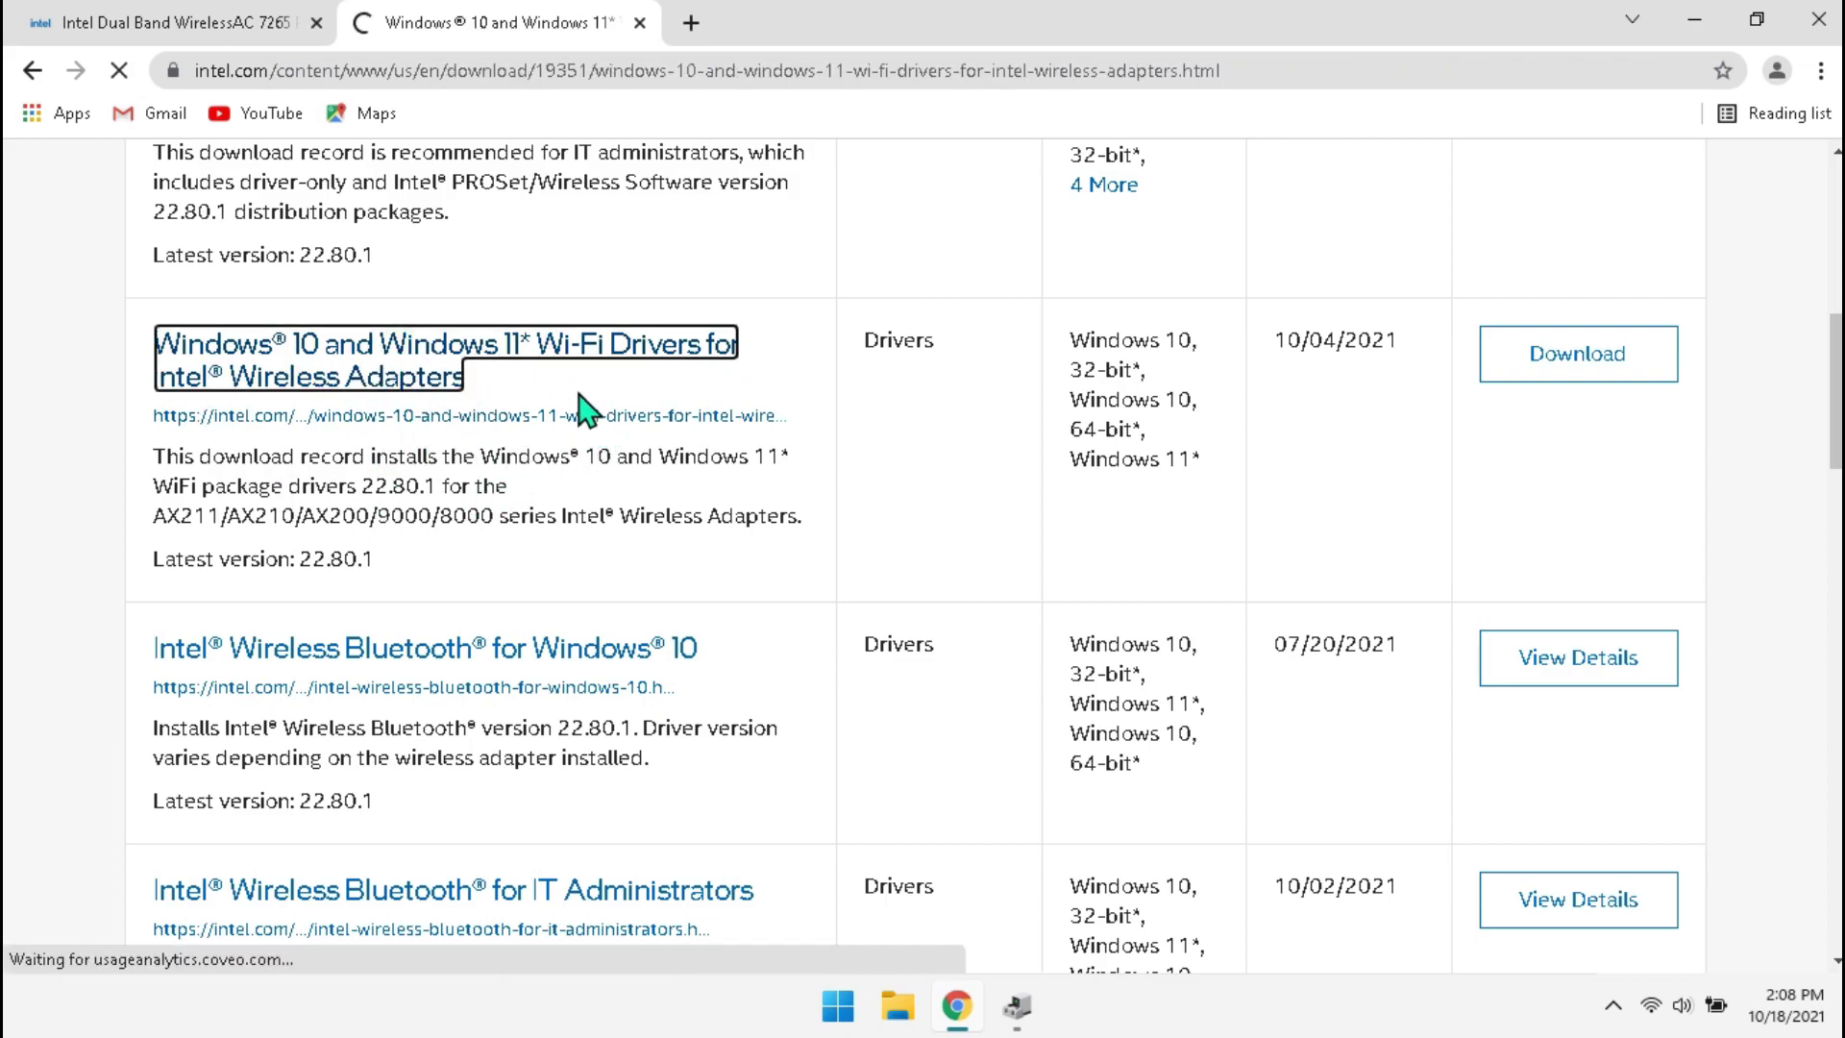
scroll(878, 461, down, 7)
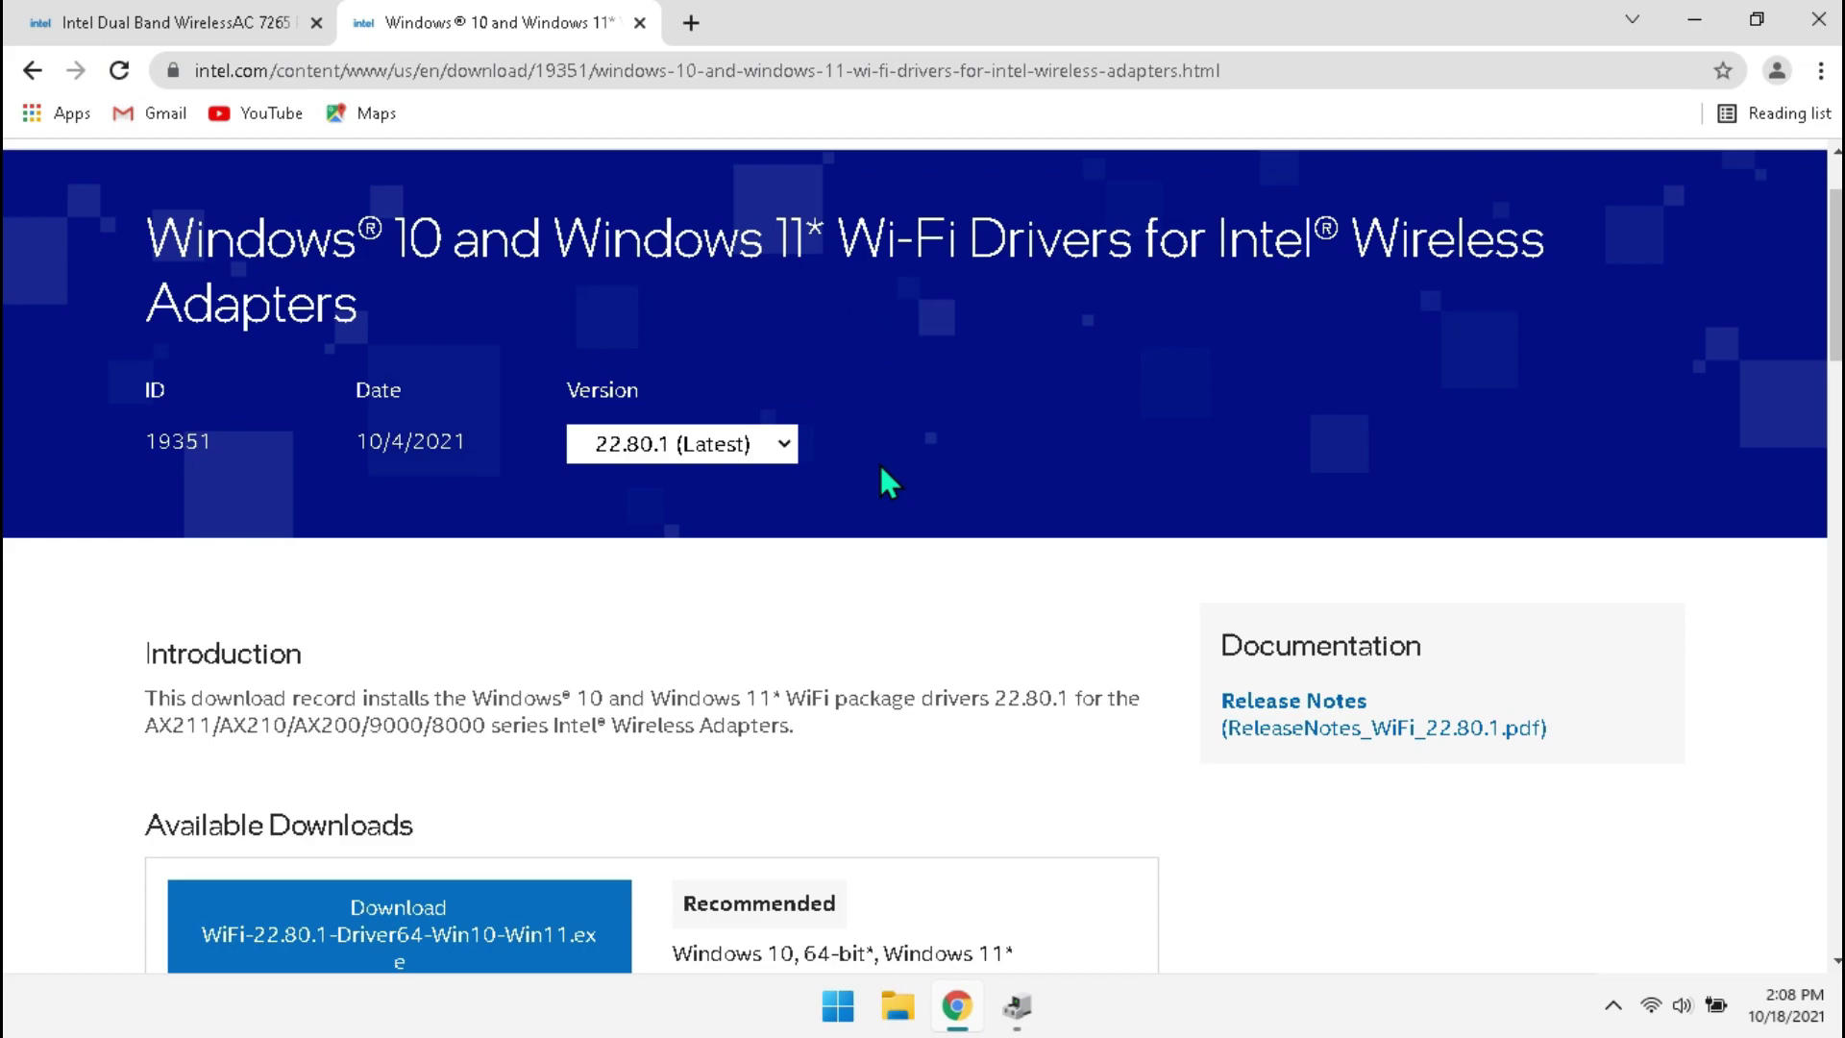
scroll(878, 461, down, 15)
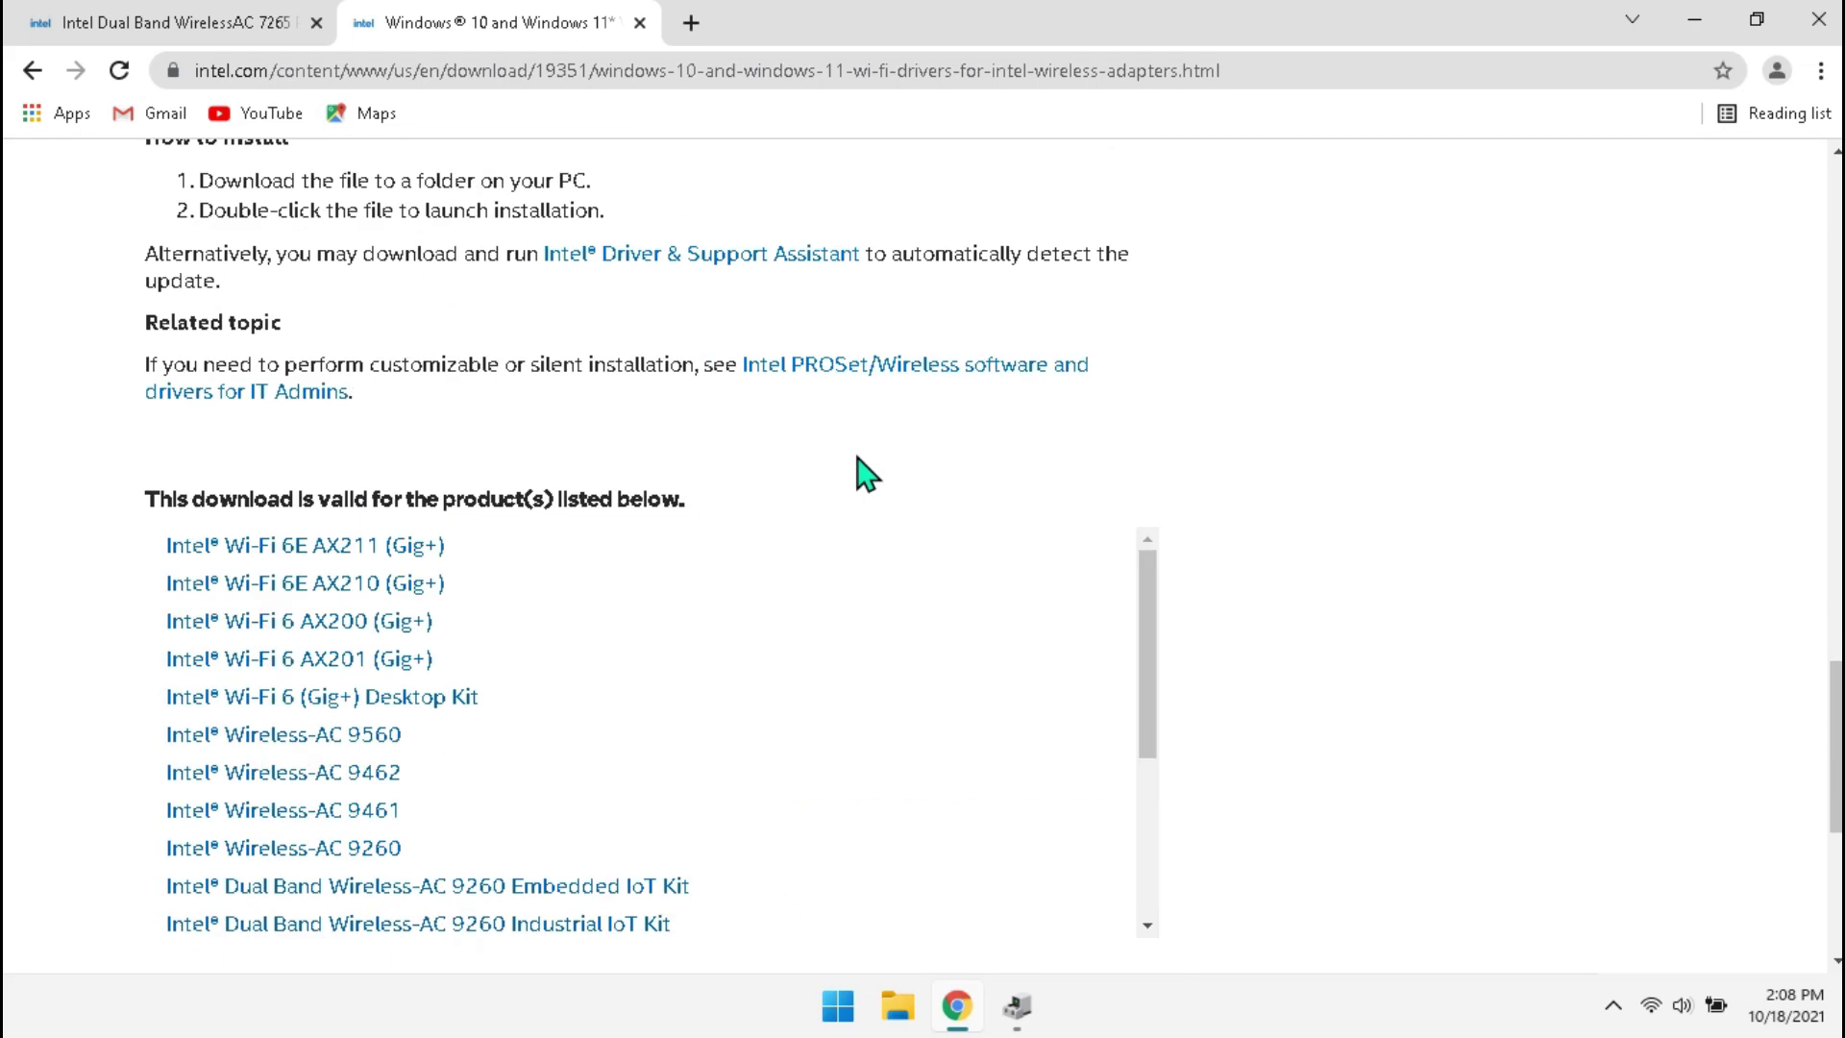
scroll(924, 506, down, 3)
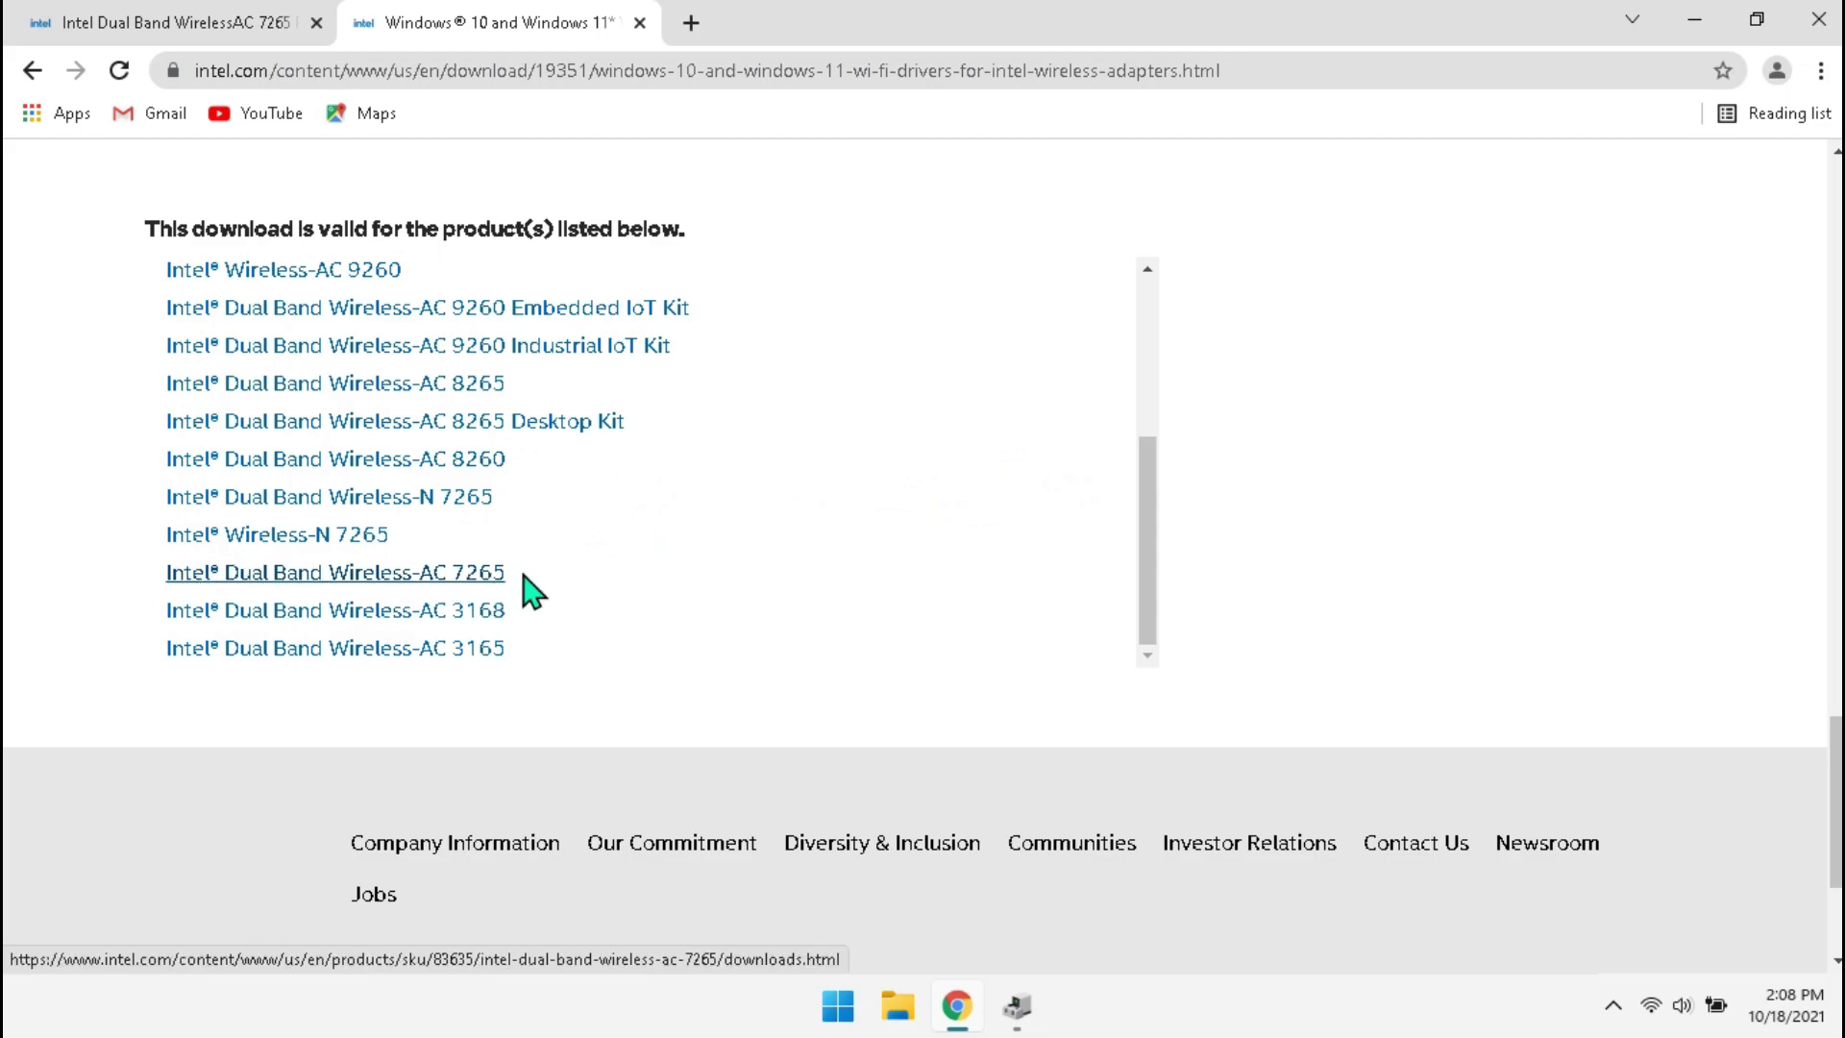
scroll(811, 589, up, 3)
scroll(1277, 539, up, 10)
scroll(1277, 547, up, 3)
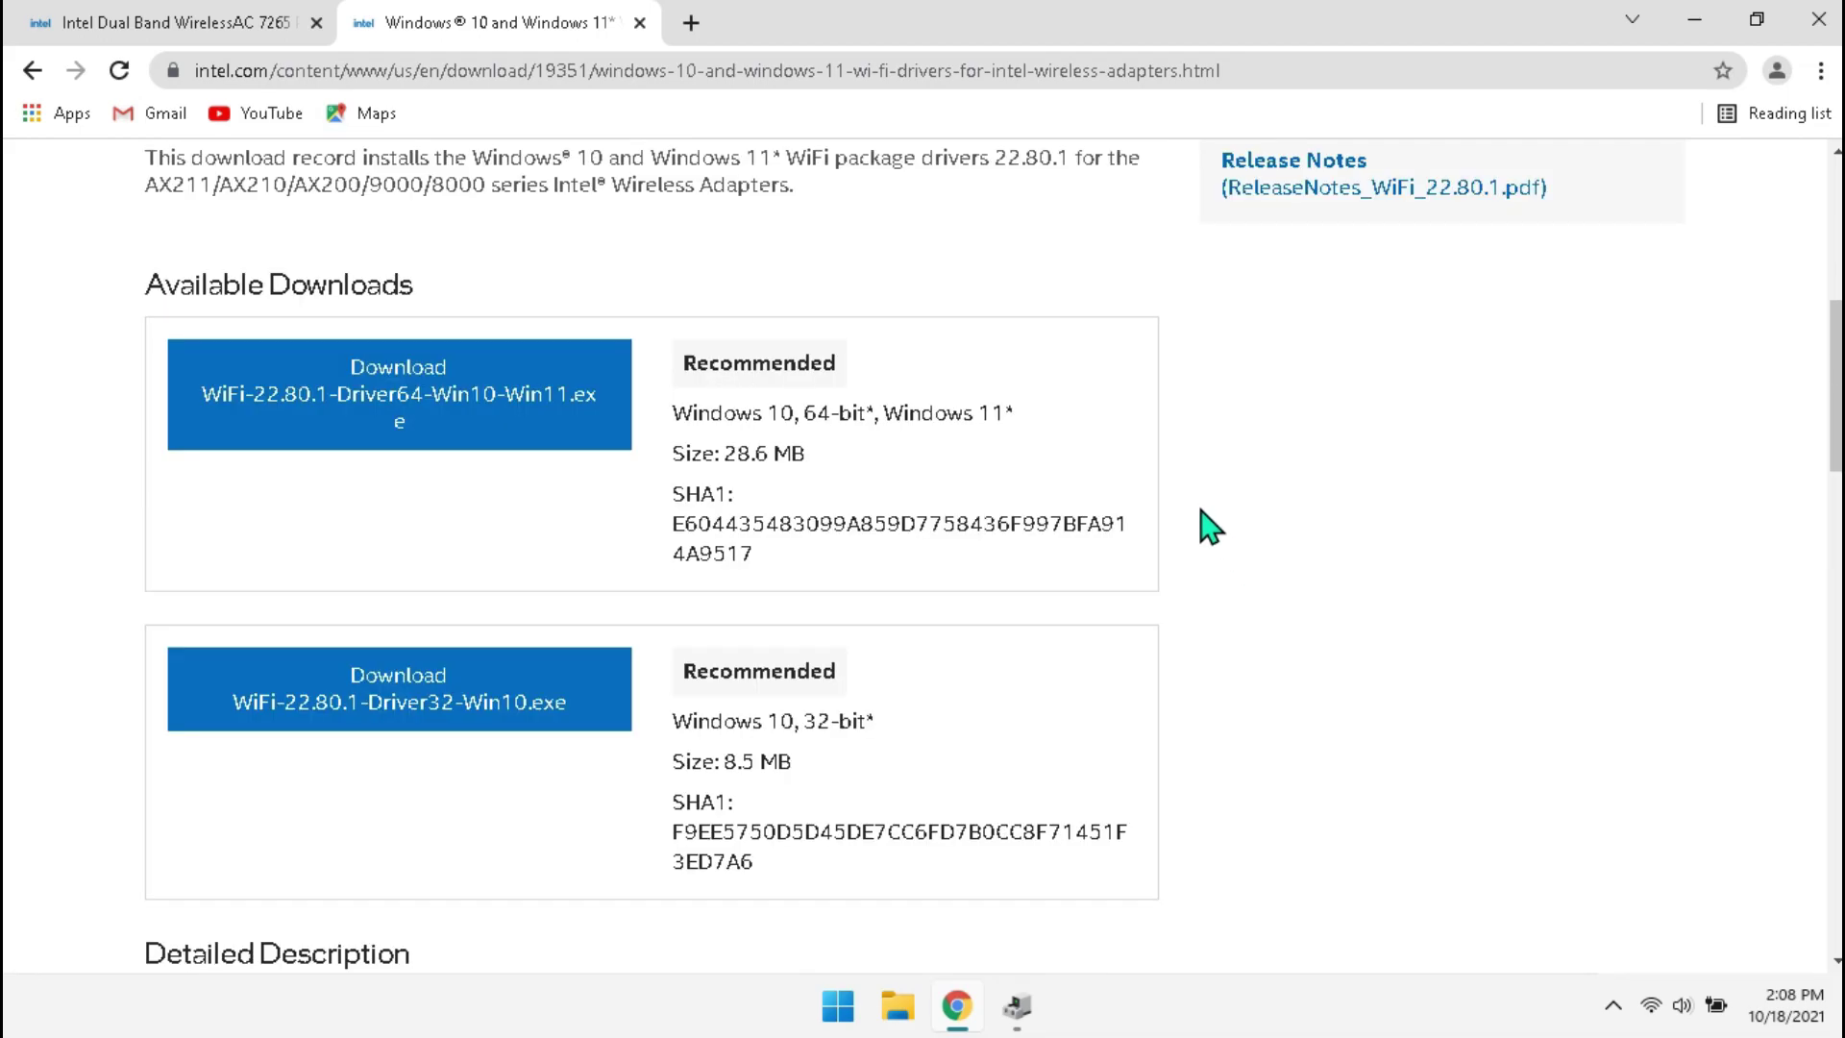
Step: Download the 64-bit WiFi-22.80.1 package after accepting the licence terms
click(450, 389)
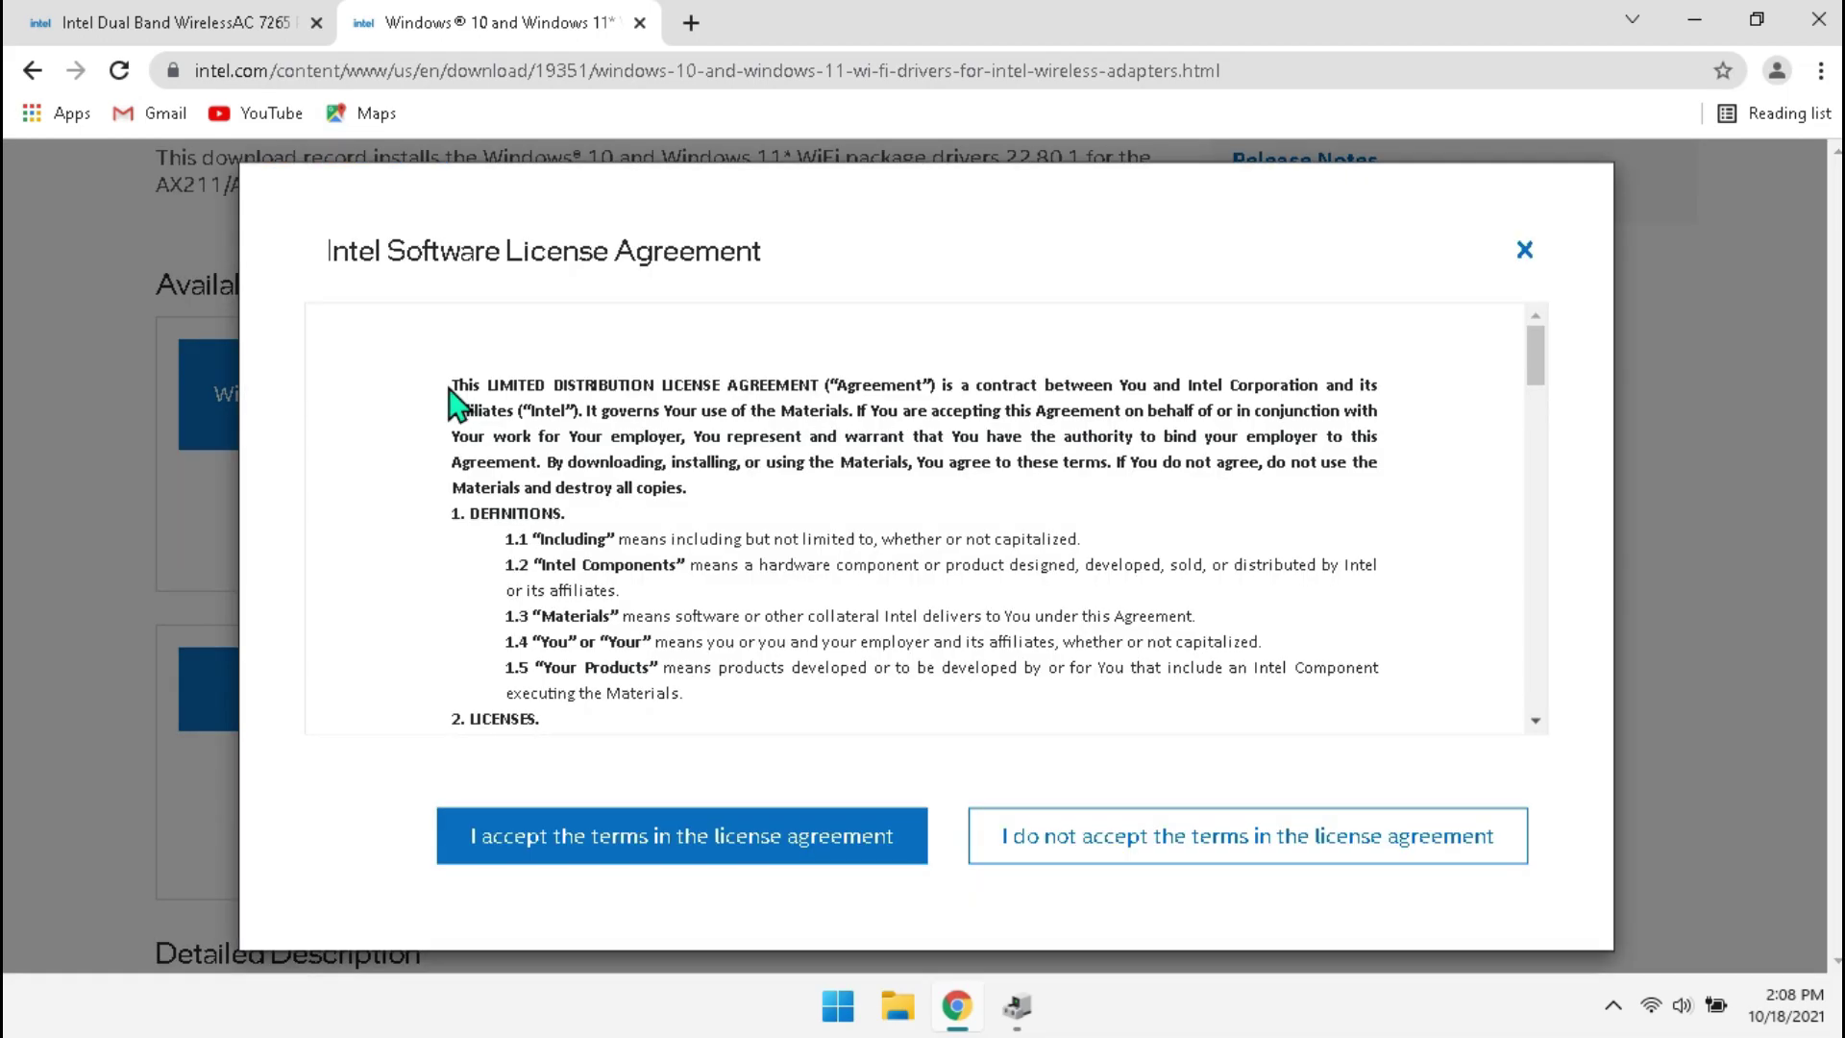
click(586, 836)
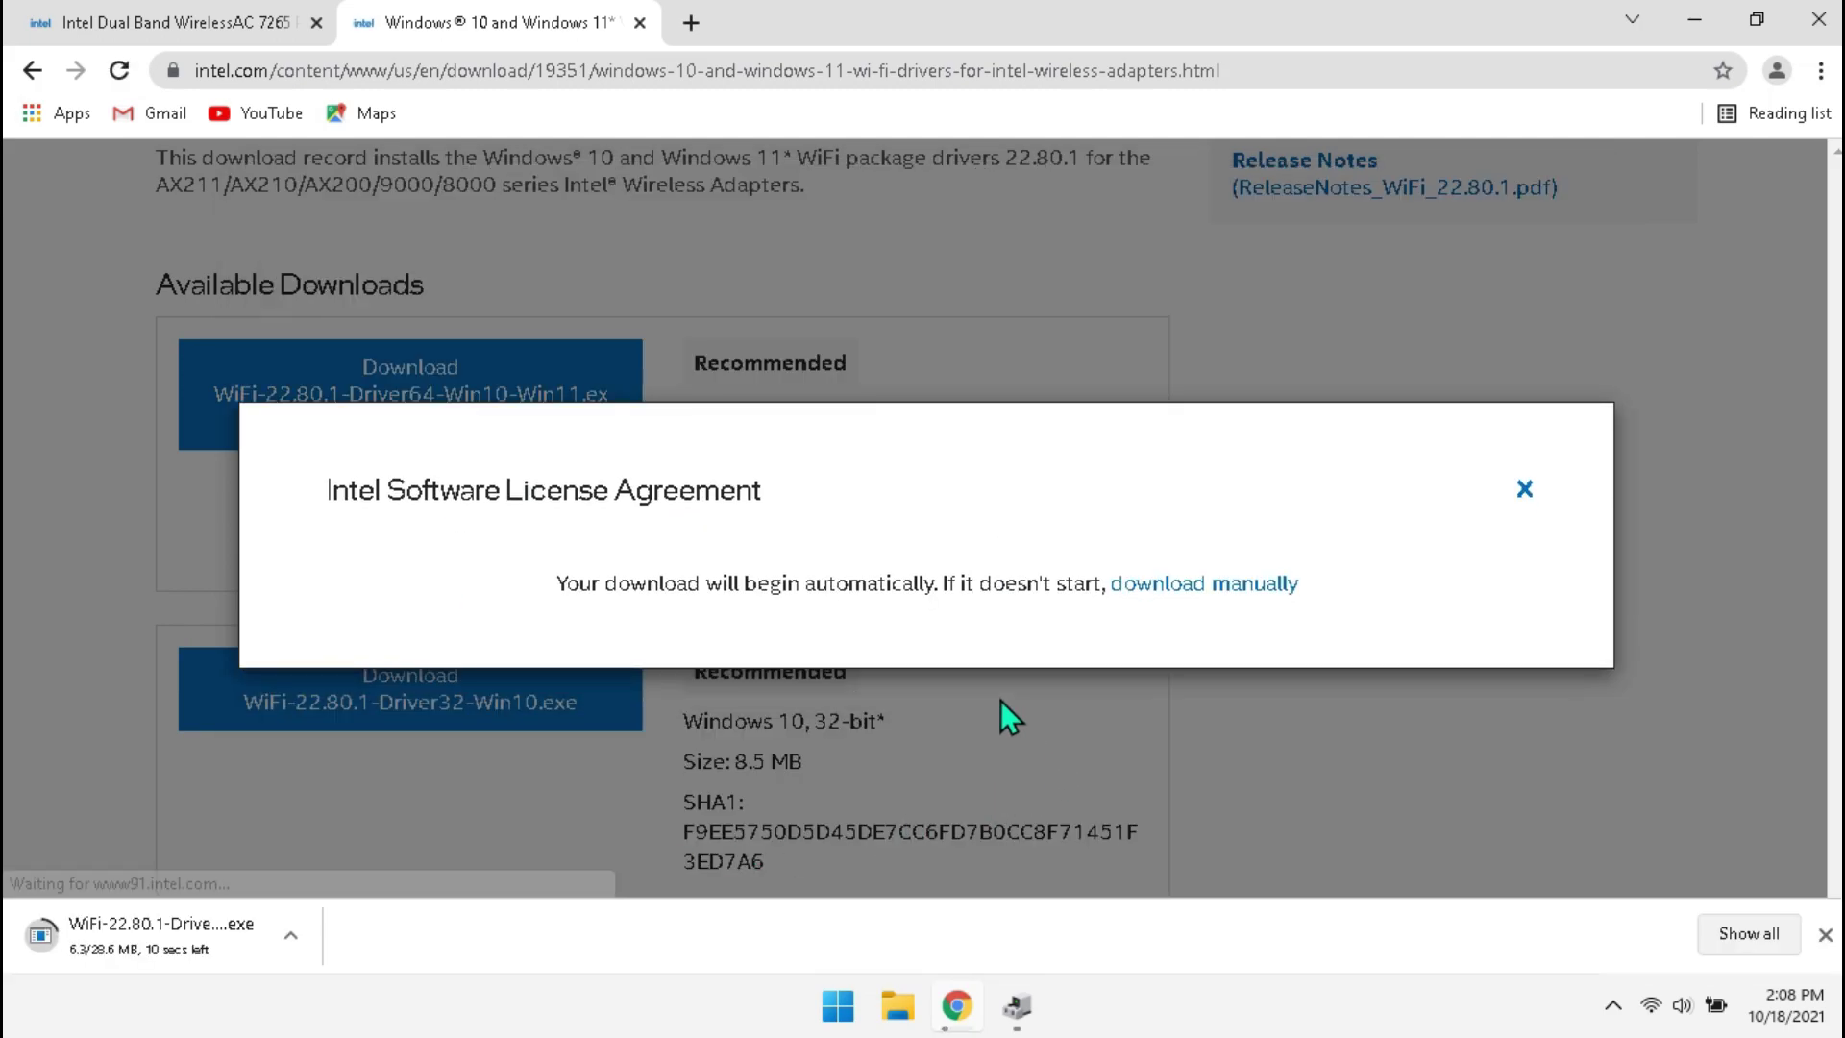
click(1522, 492)
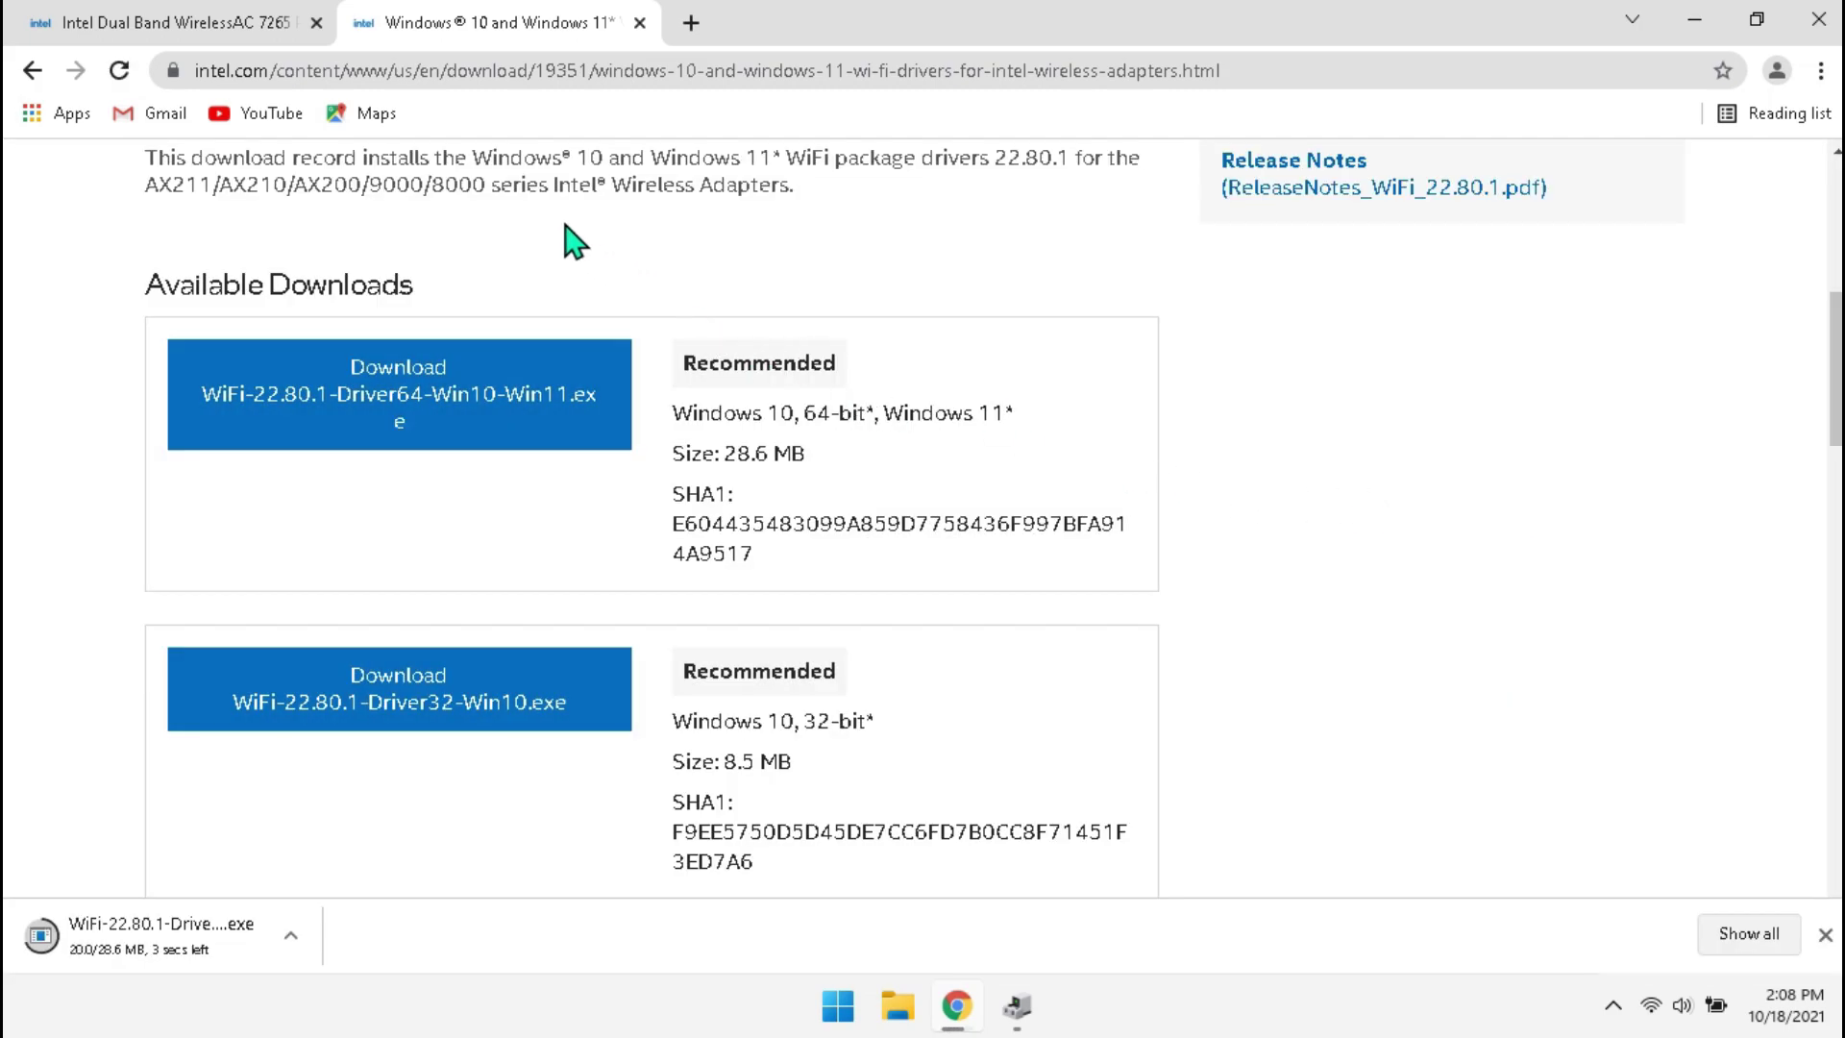
Step: Copy the Ethernet adapter's Device description from its Properties Details tab
click(639, 22)
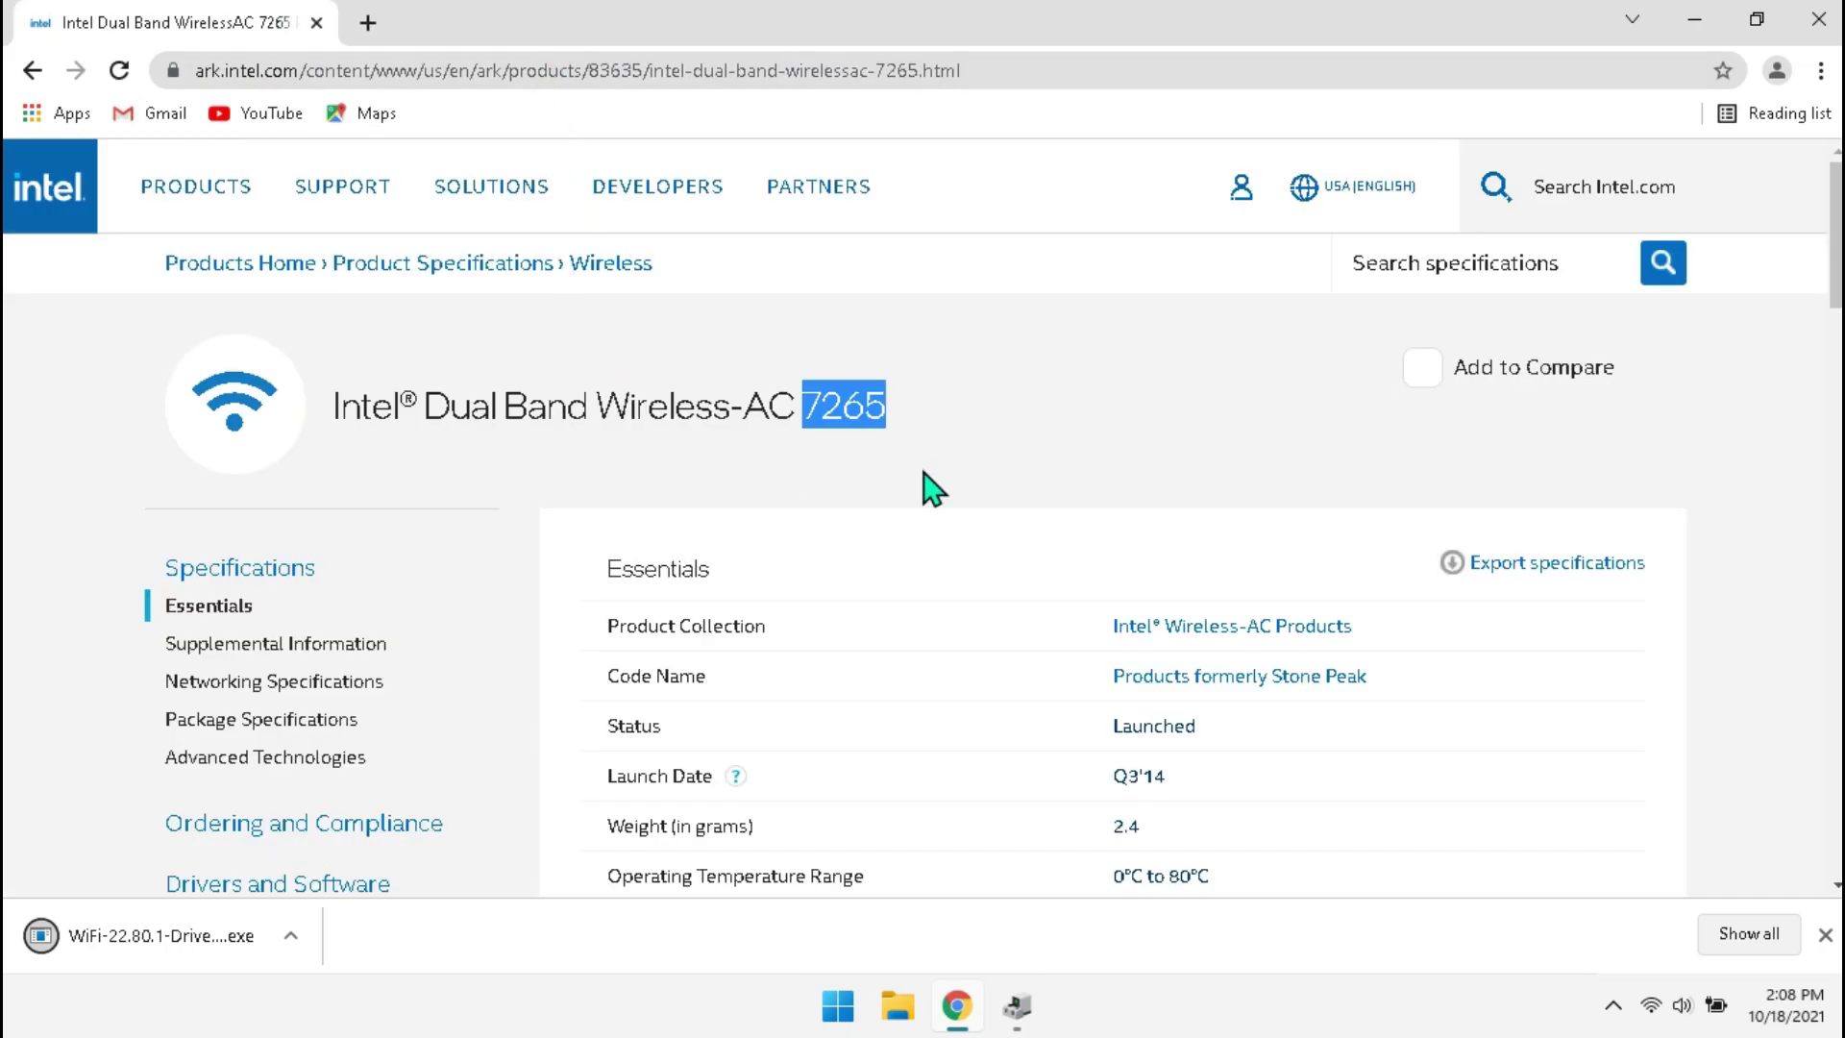
click(1198, 444)
click(1014, 1005)
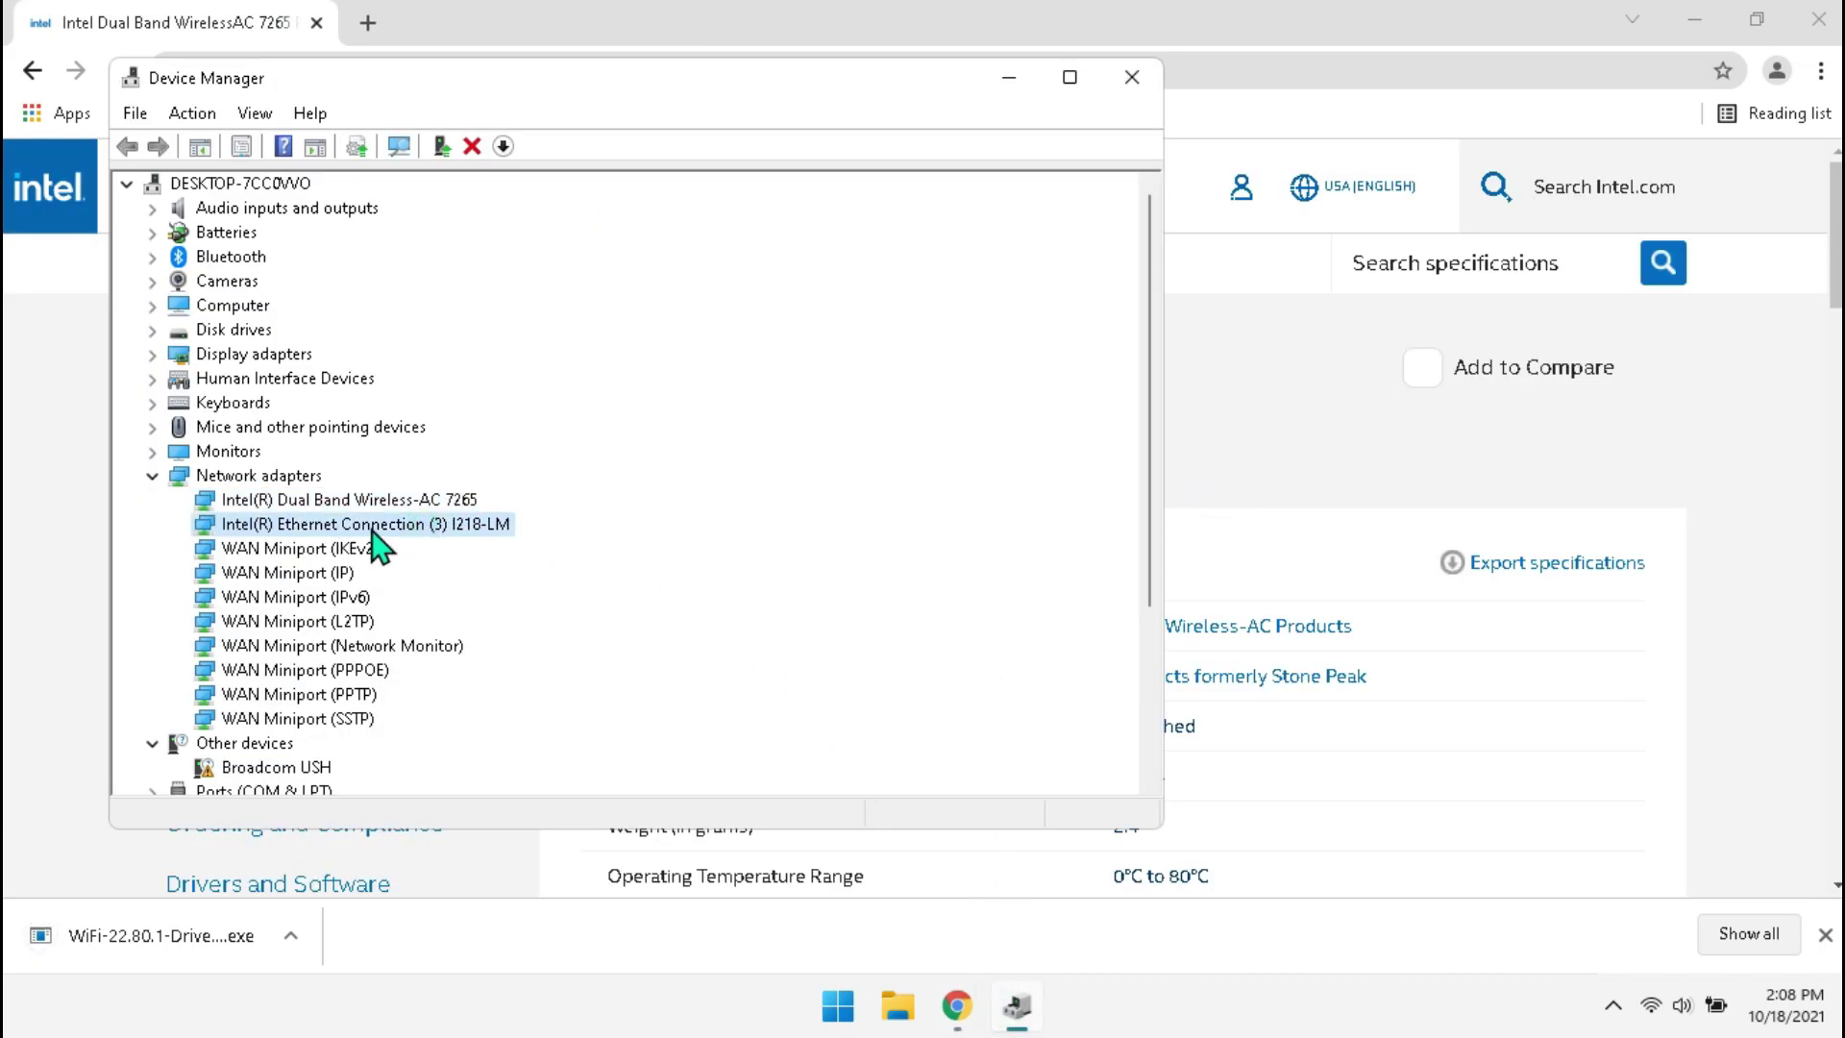
right_click(375, 546)
click(428, 688)
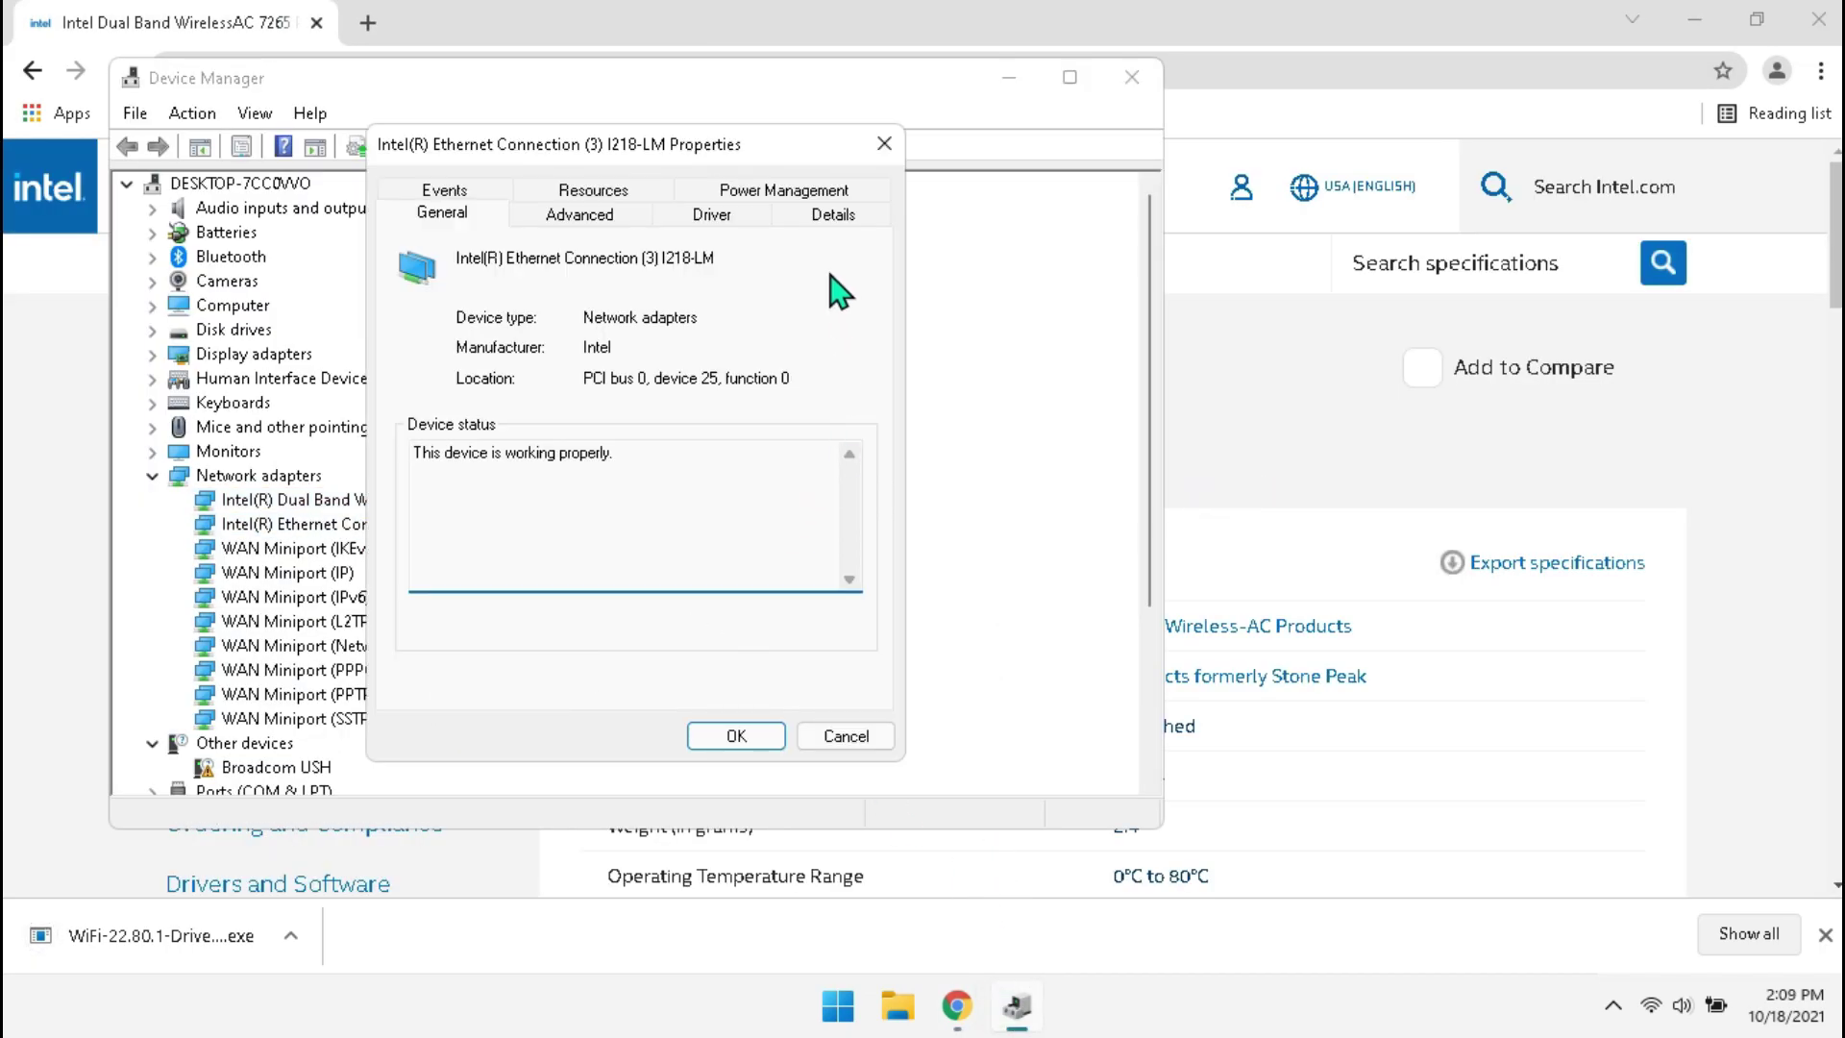
click(829, 215)
right_click(679, 415)
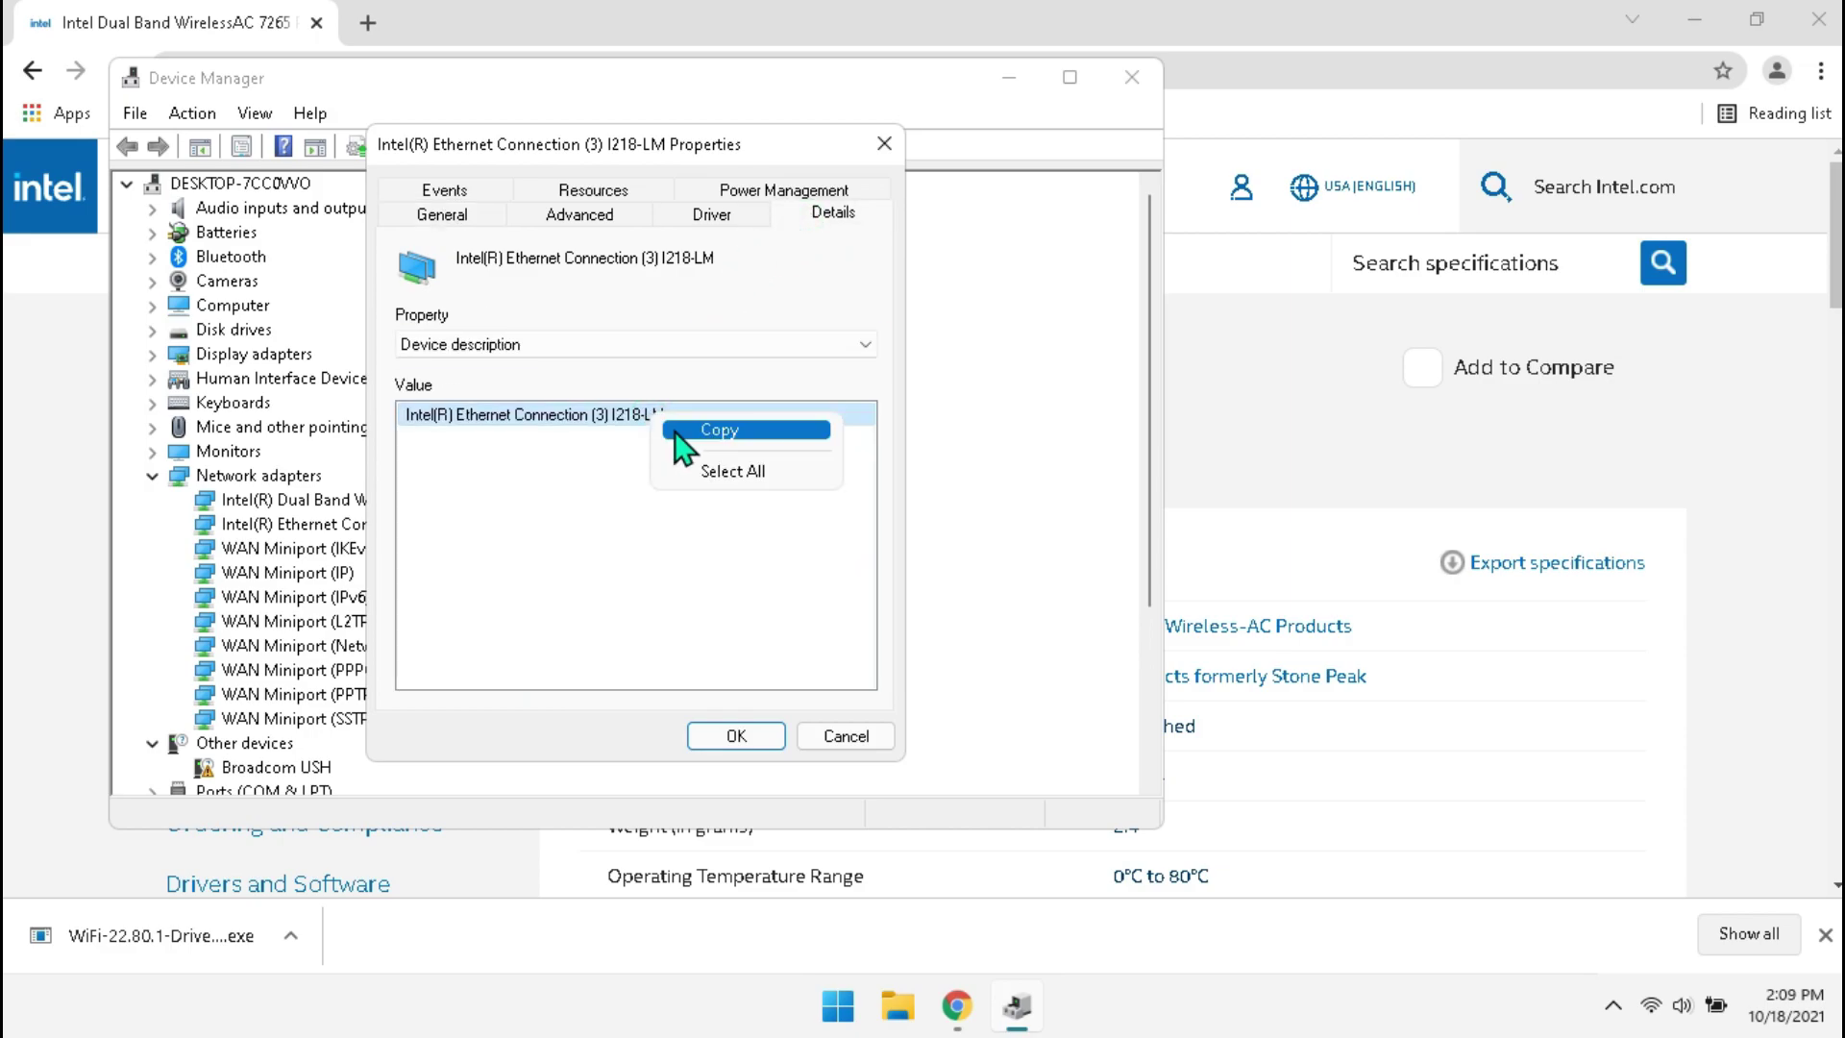
click(735, 429)
click(735, 736)
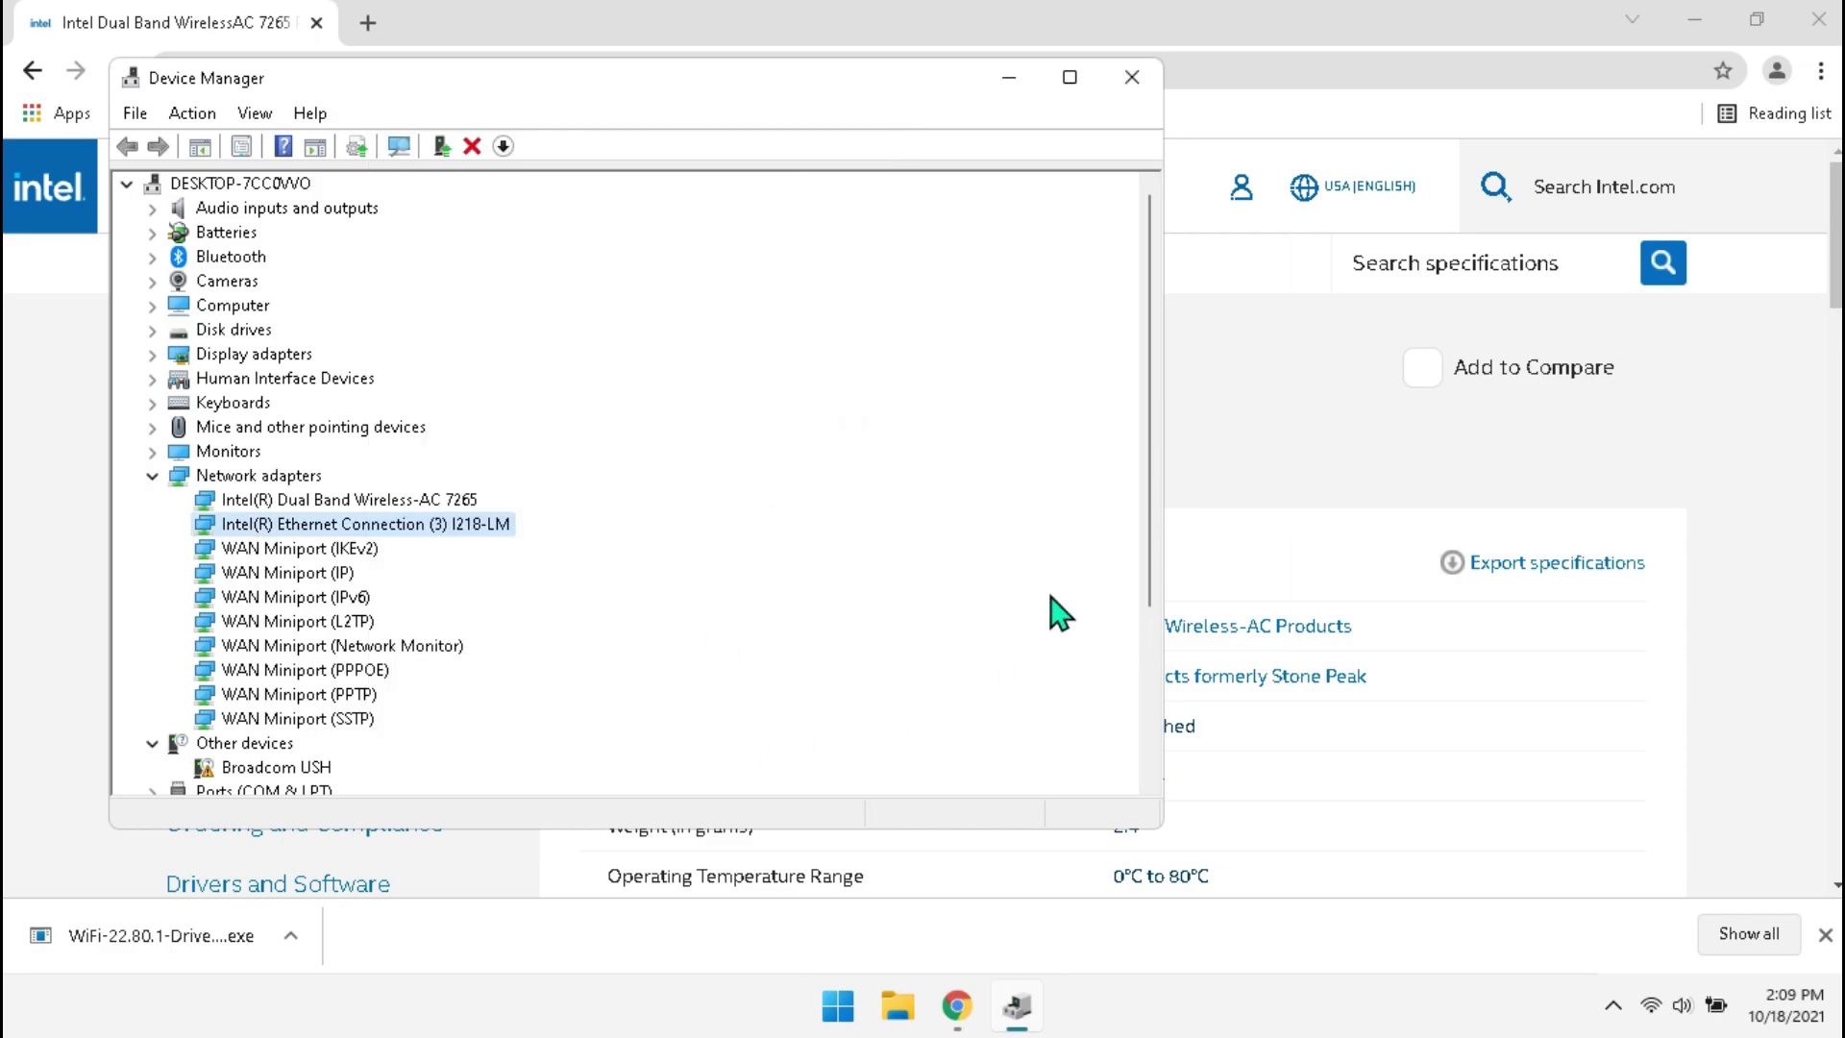
Step: Paste the Ethernet adapter name into Intel's specifications search and delete the (R)
click(1132, 77)
click(1490, 263)
key(ctrl+v)
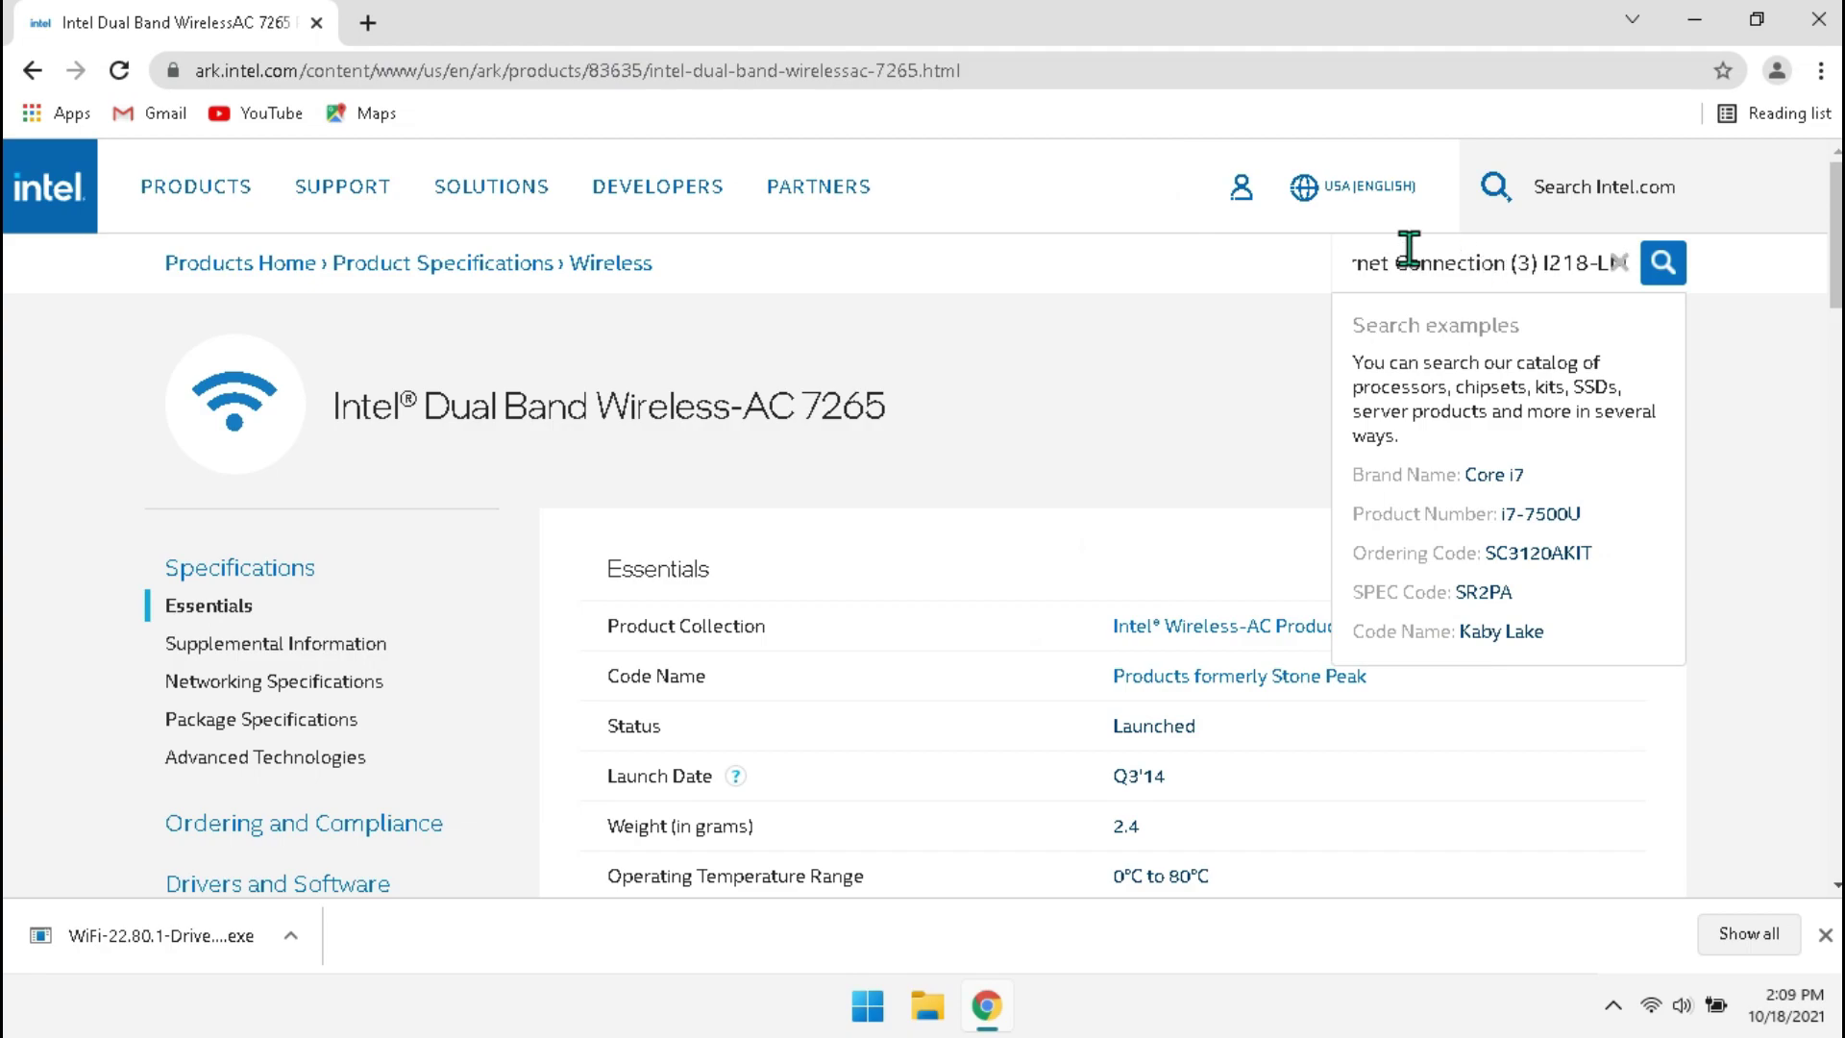
key(Home)
key(Right)
key(Right)
key(Right)
key(Right)
key(Right)
key(Right)
key(Right)
key(Right)
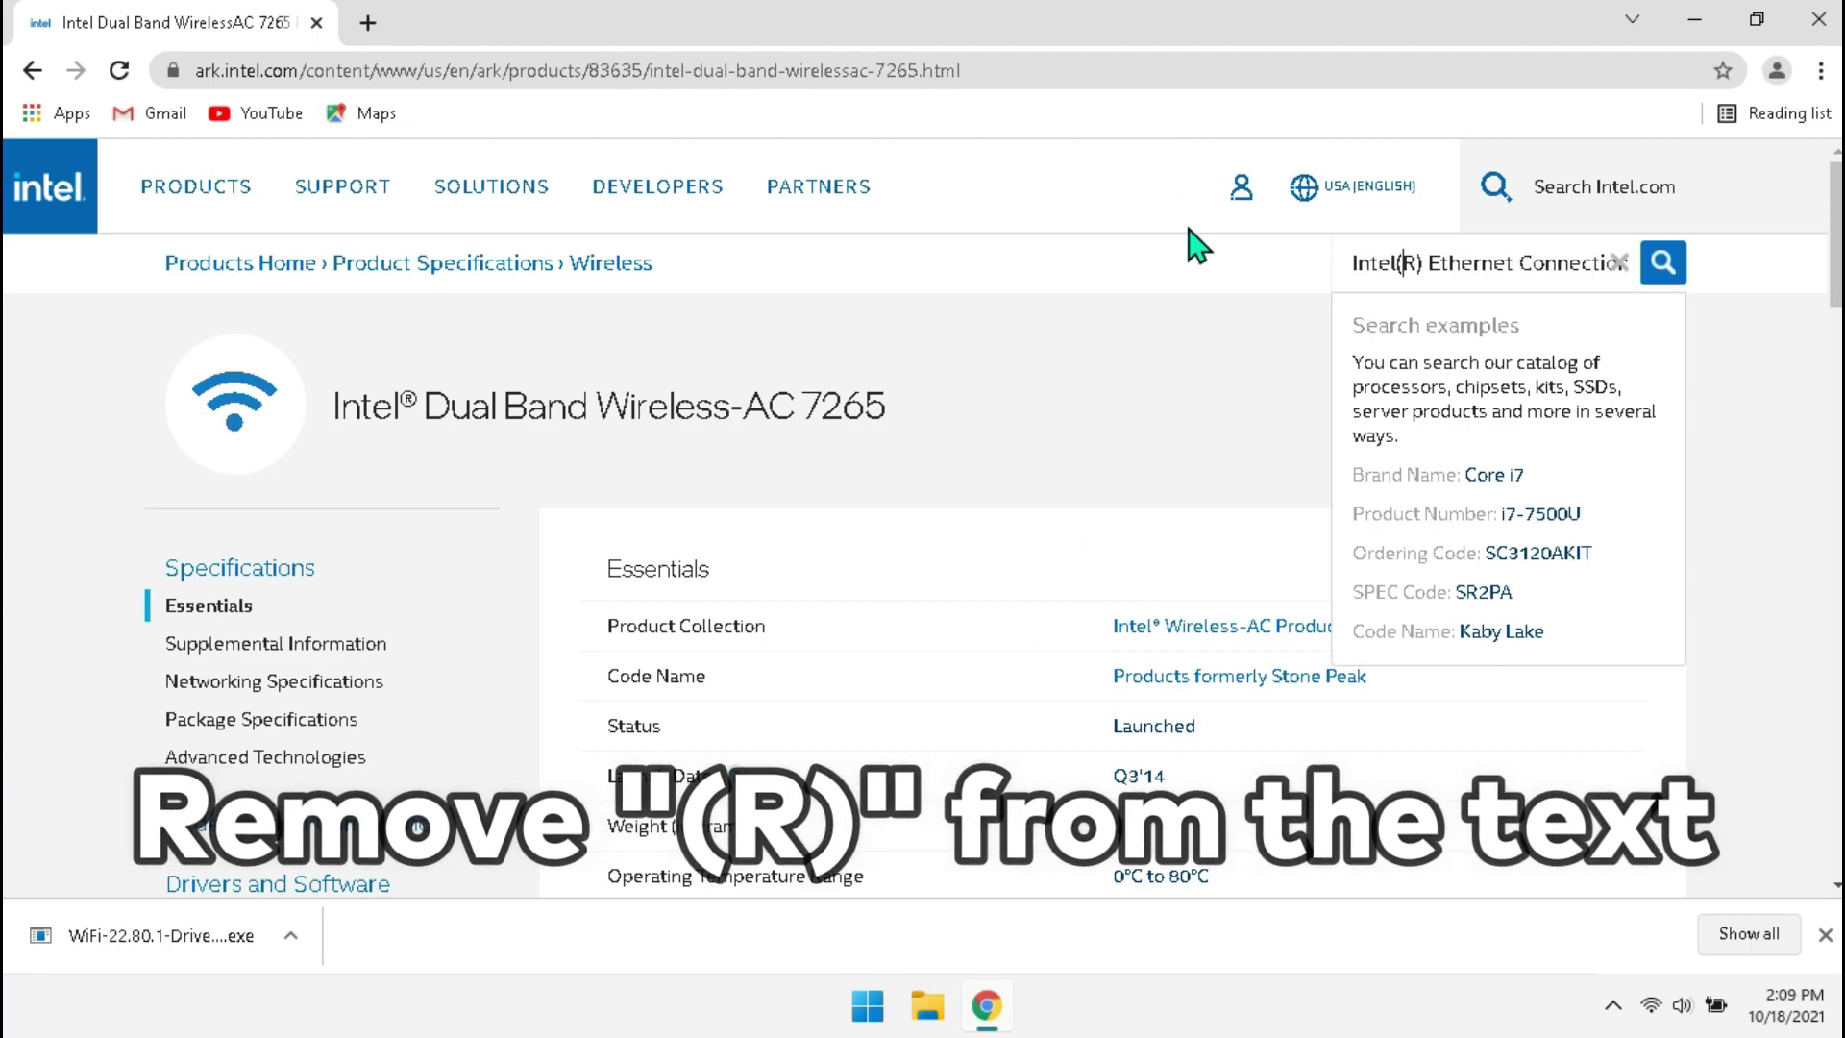
key(BackSpace)
key(BackSpace)
key(BackSpace)
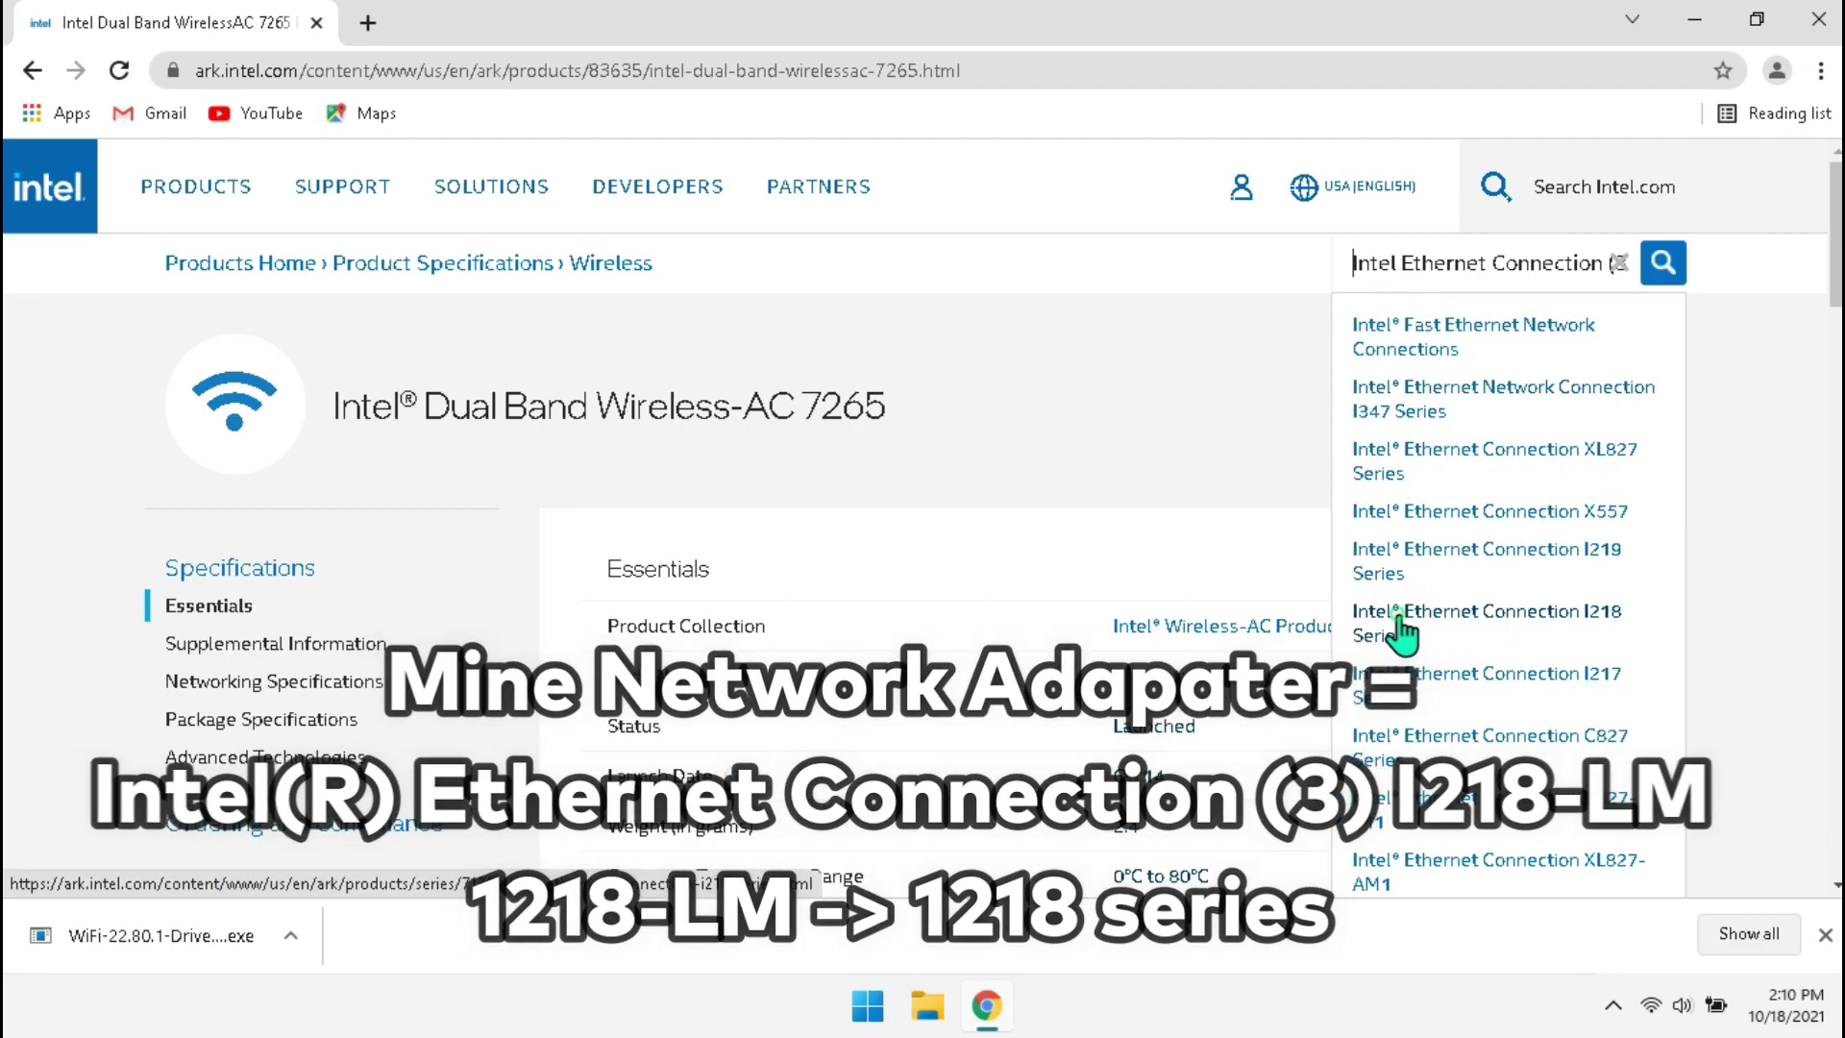
Step: Open the Intel Ethernet Connection I218 Series downloads and software listing
click(1401, 627)
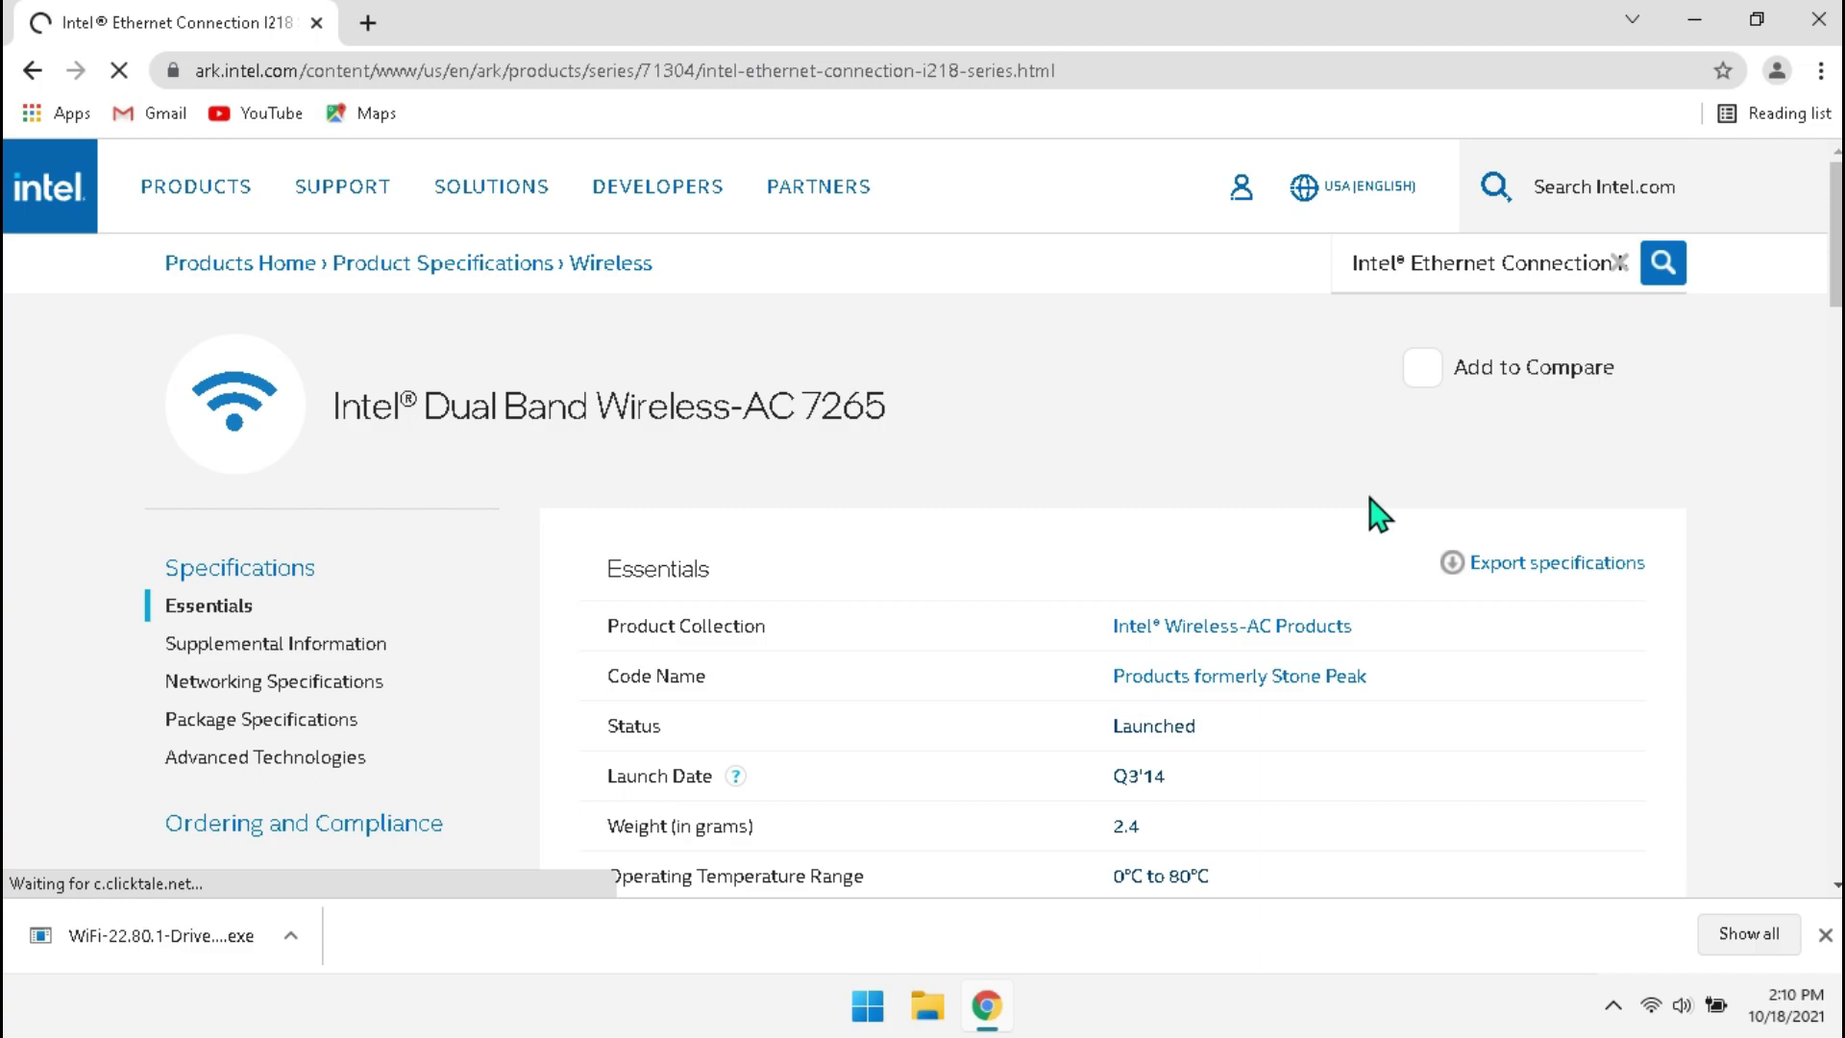
scroll(1329, 483, down, 4)
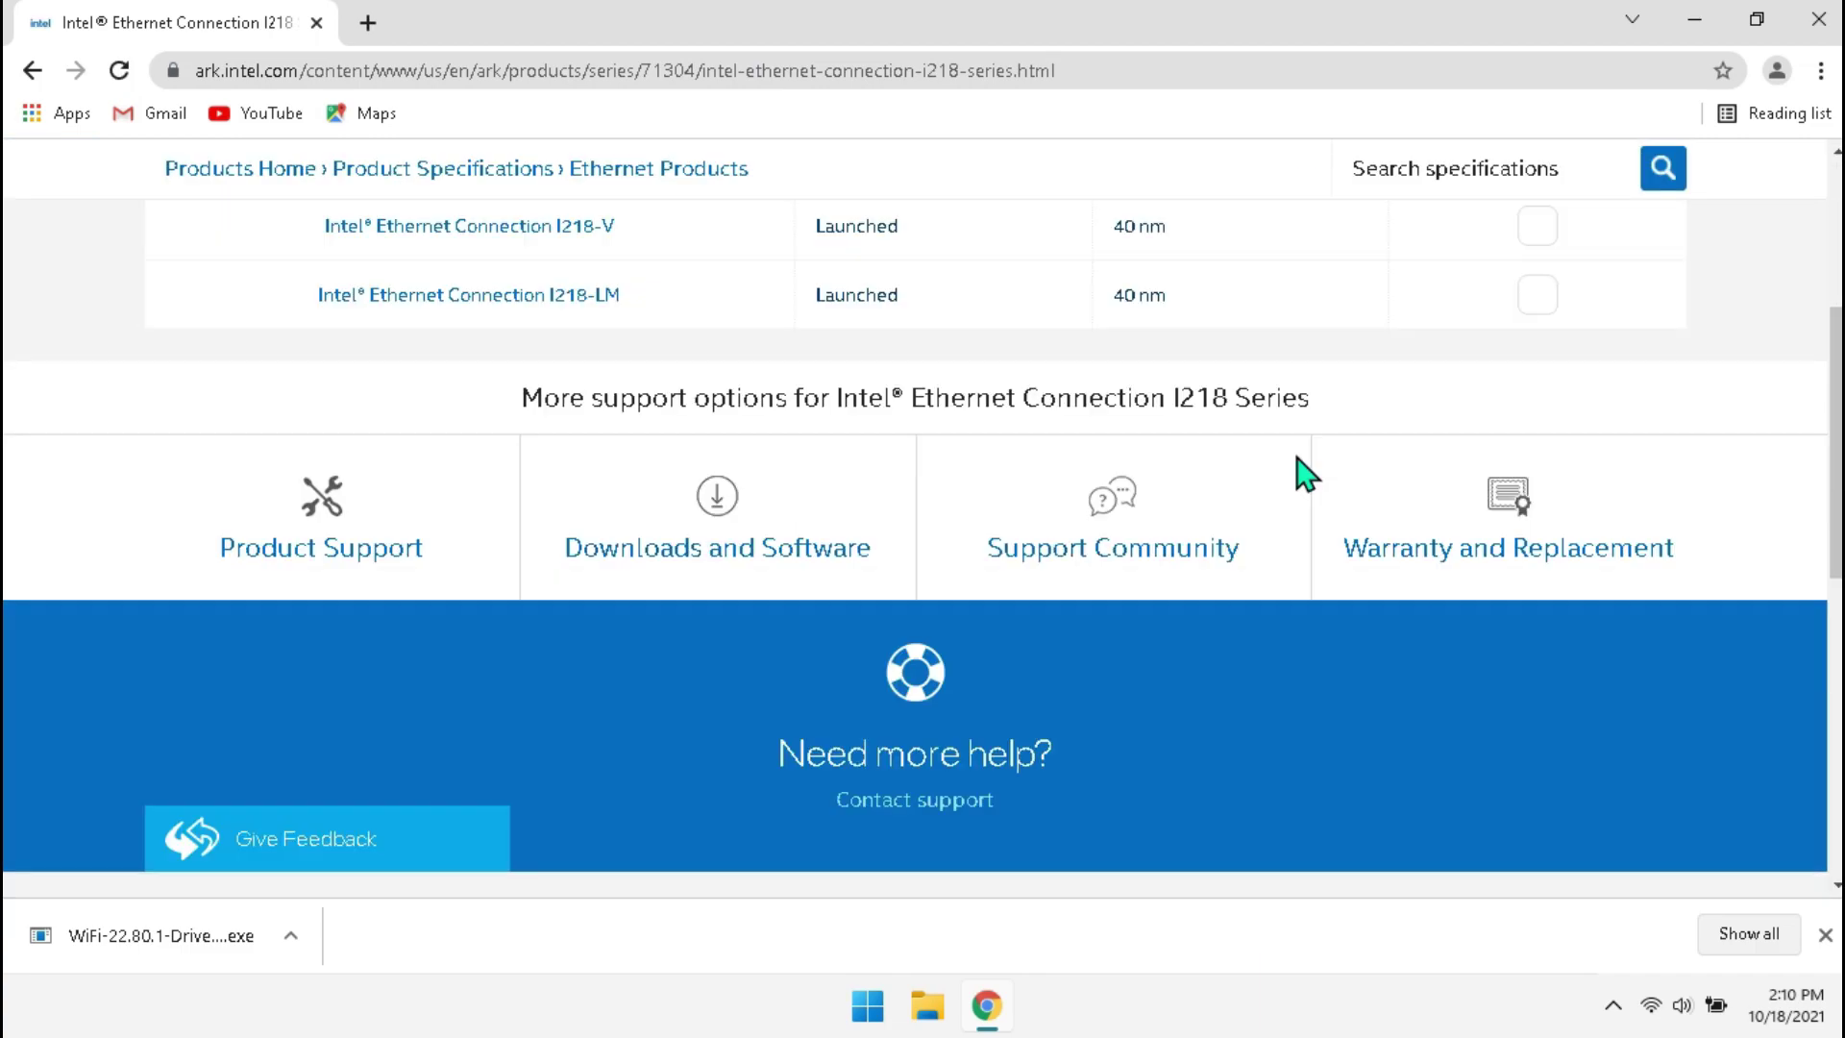
scroll(723, 391, up, 1)
click(715, 645)
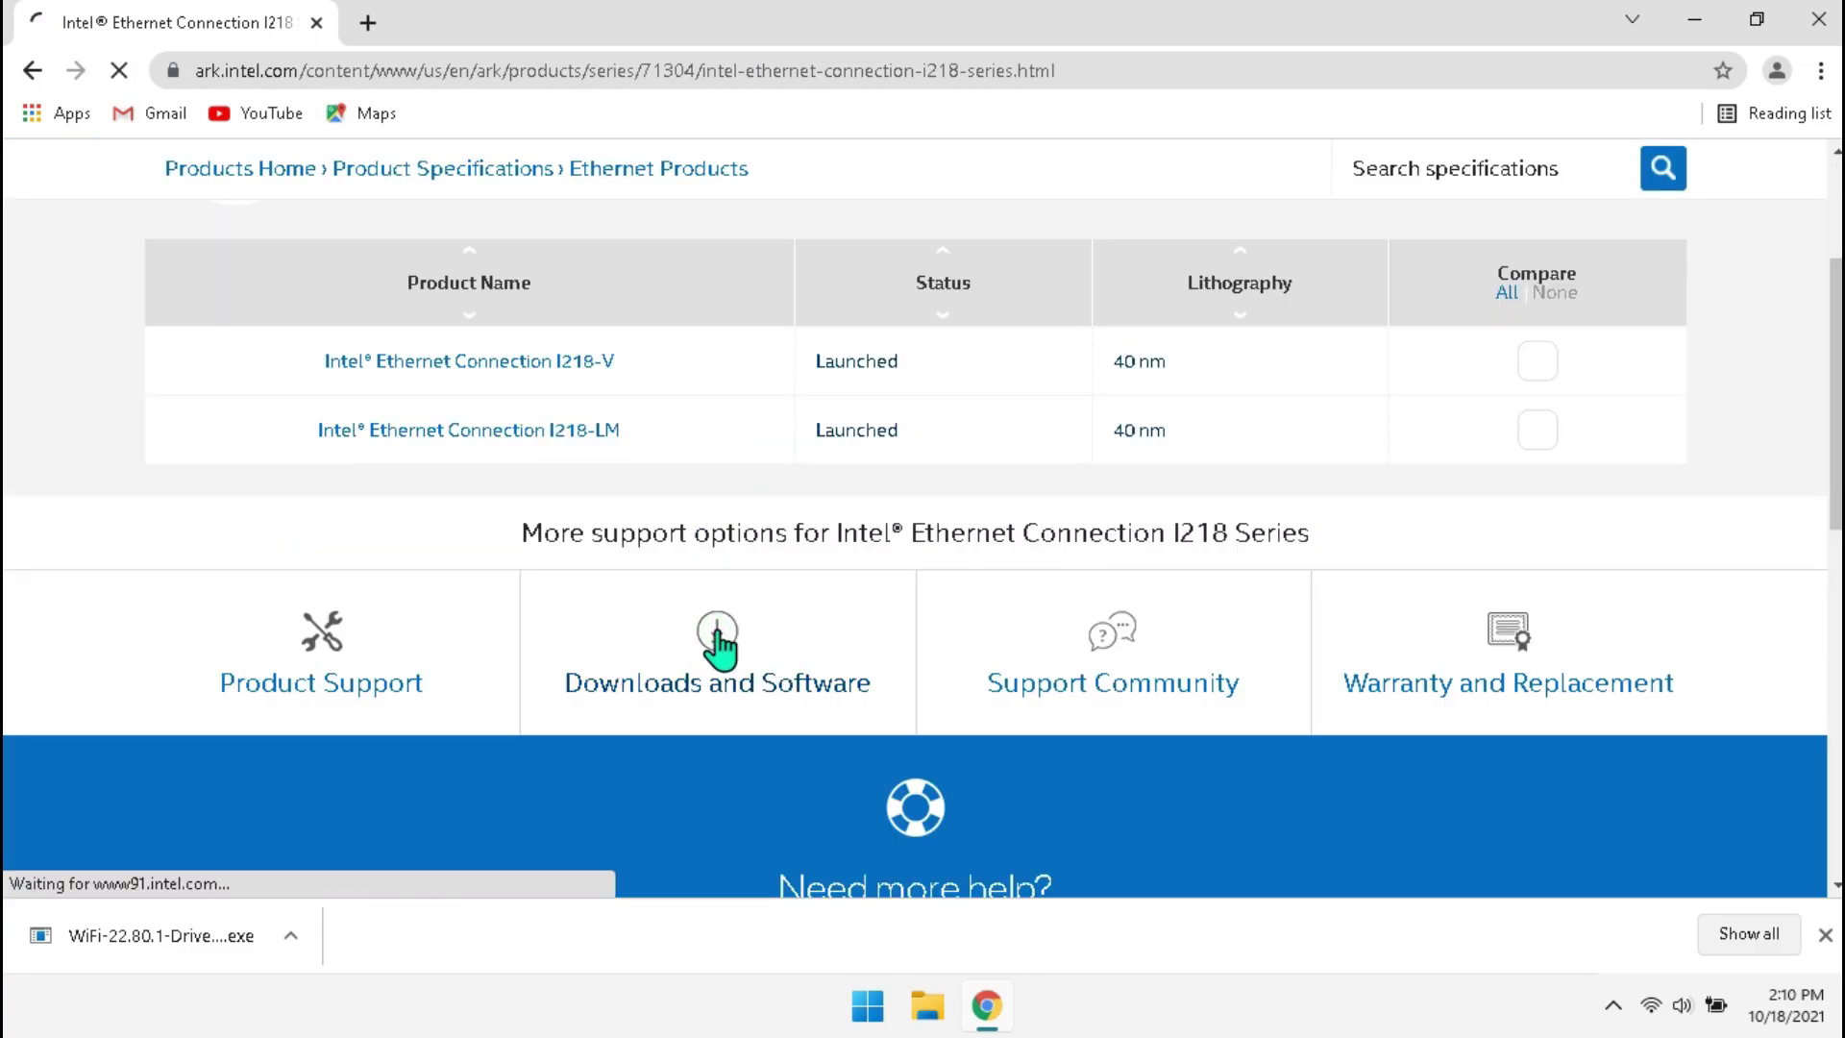
scroll(844, 625, down, 4)
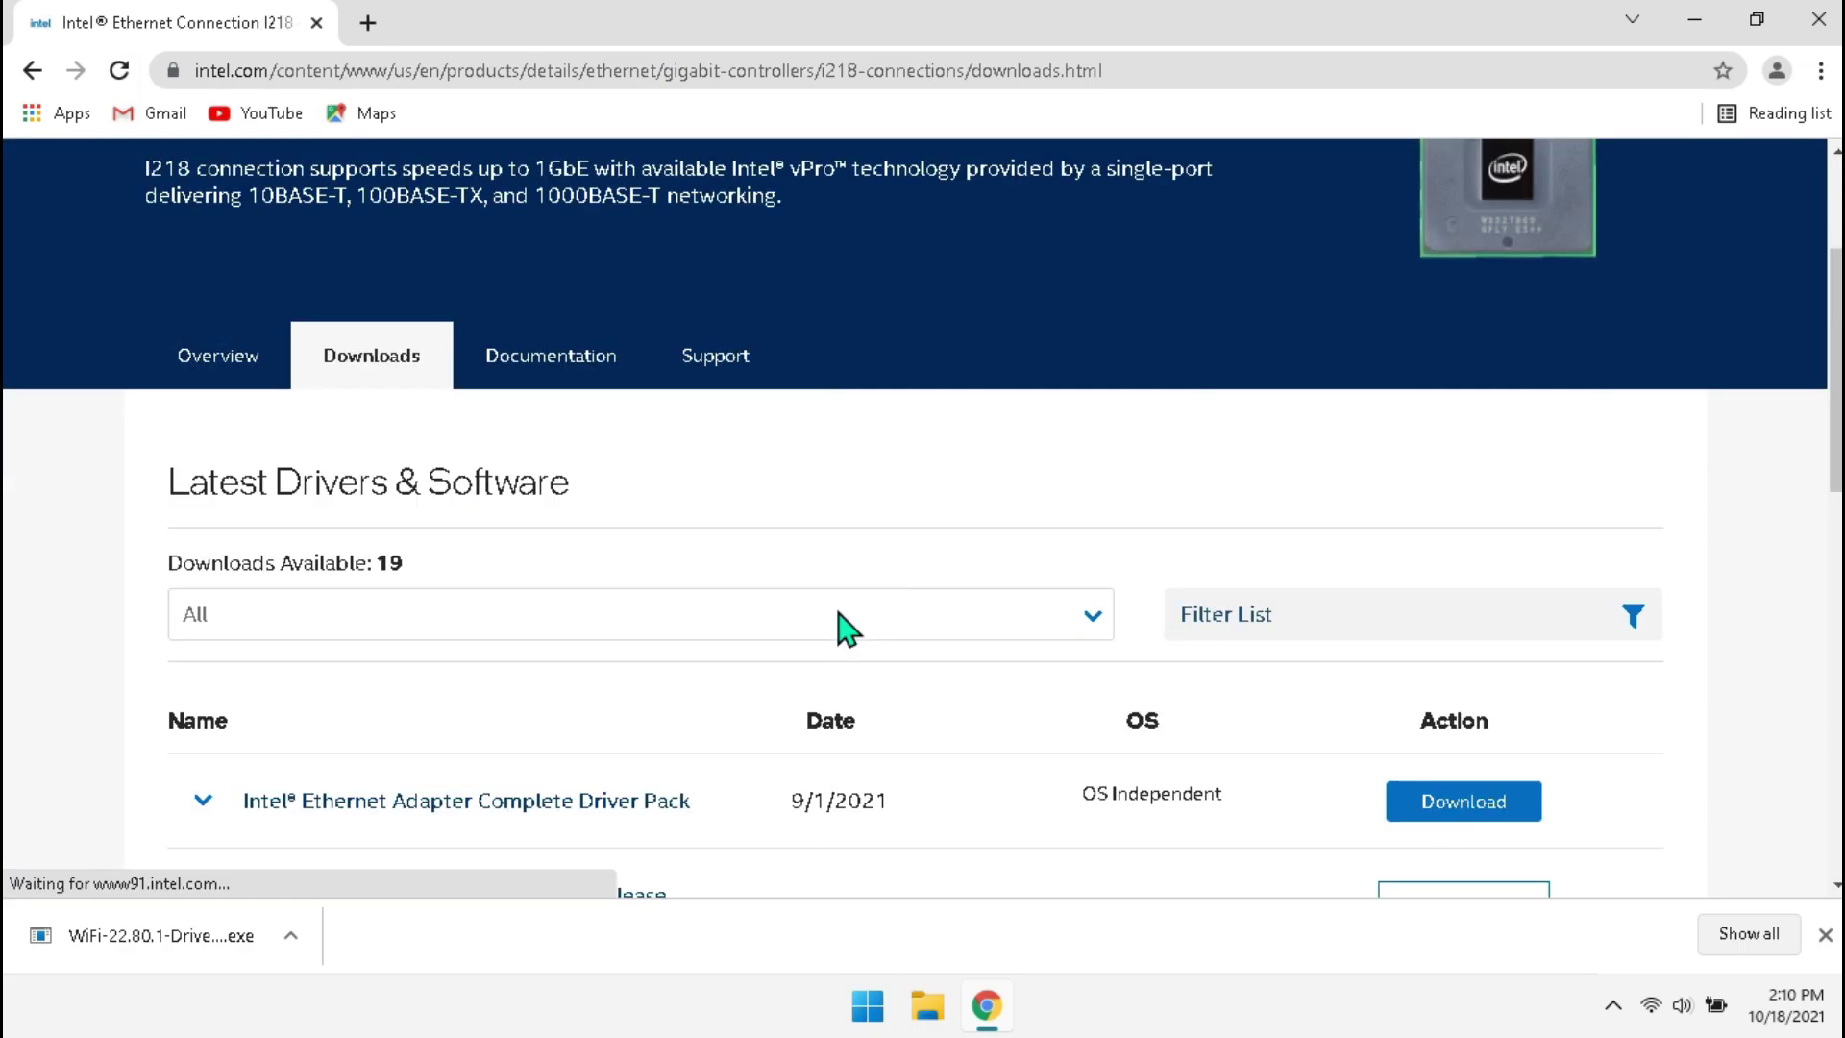
scroll(845, 576, down, 3)
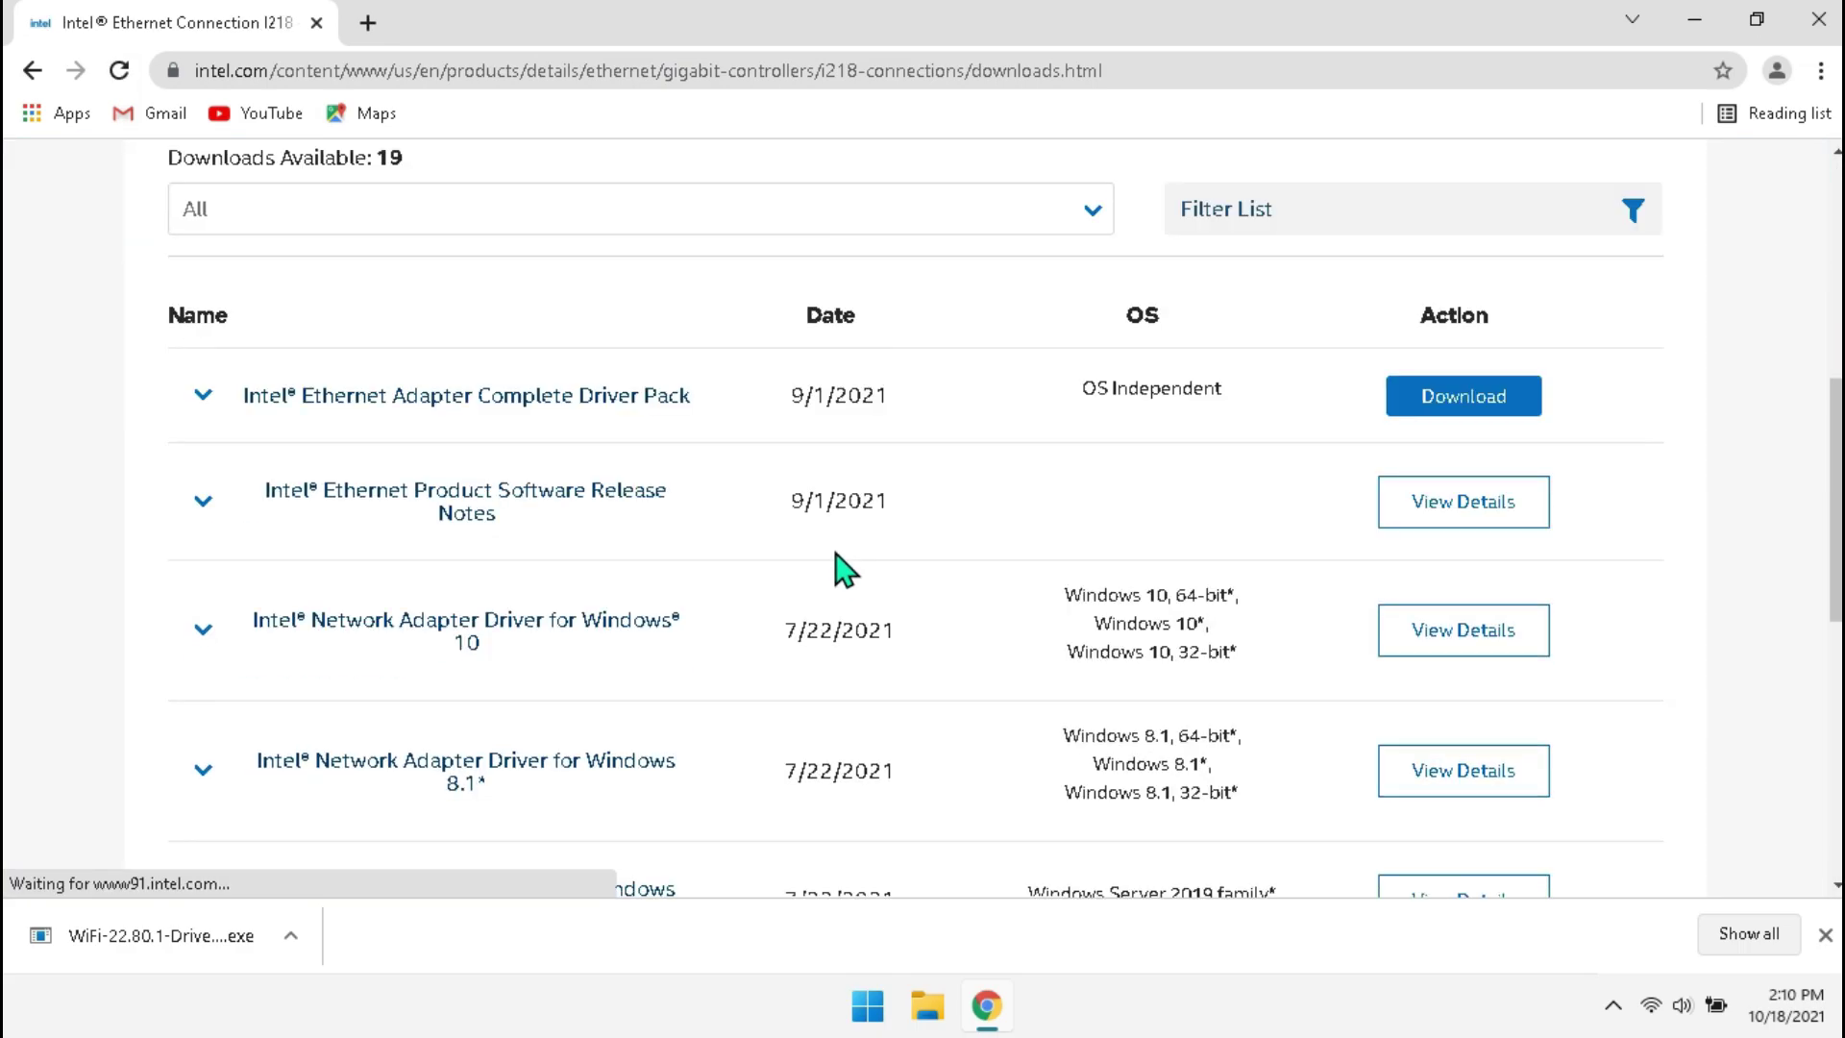
Step: Download the Ethernet Adapter Complete Driver Pack as 26_4.zip
click(588, 400)
click(442, 491)
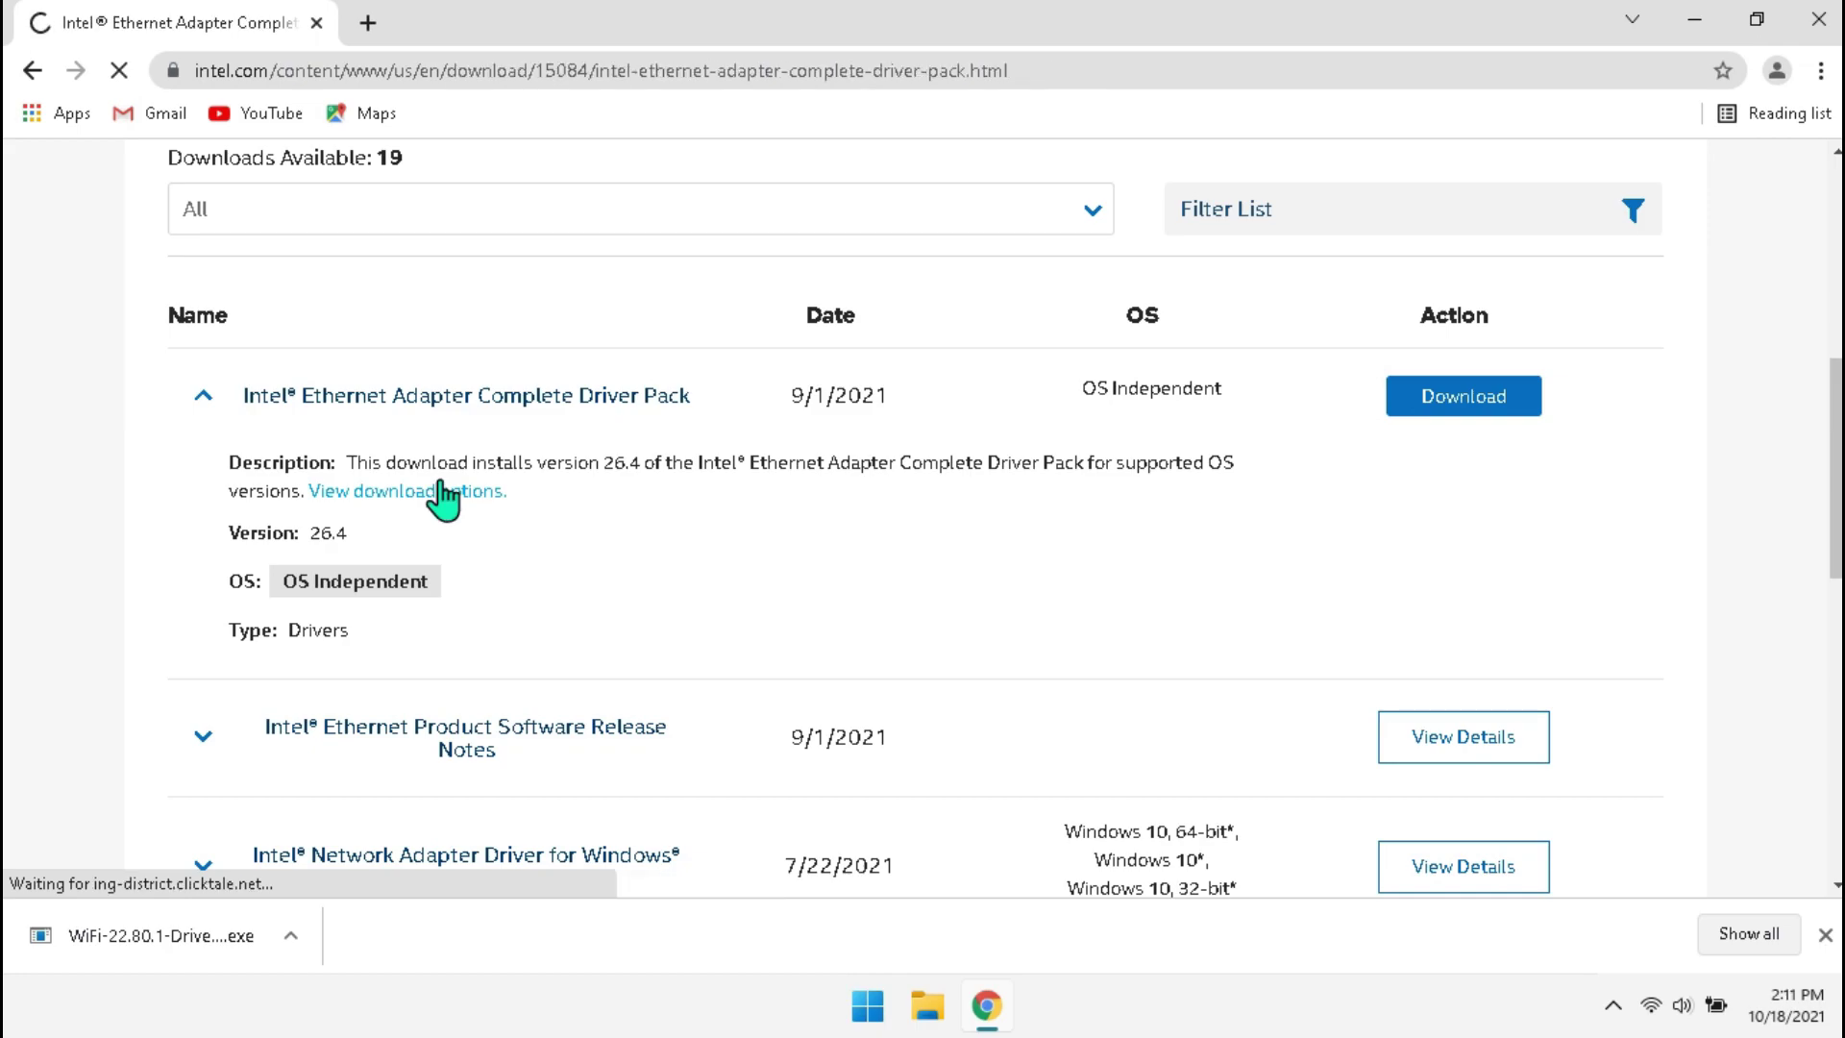
scroll(519, 515, down, 3)
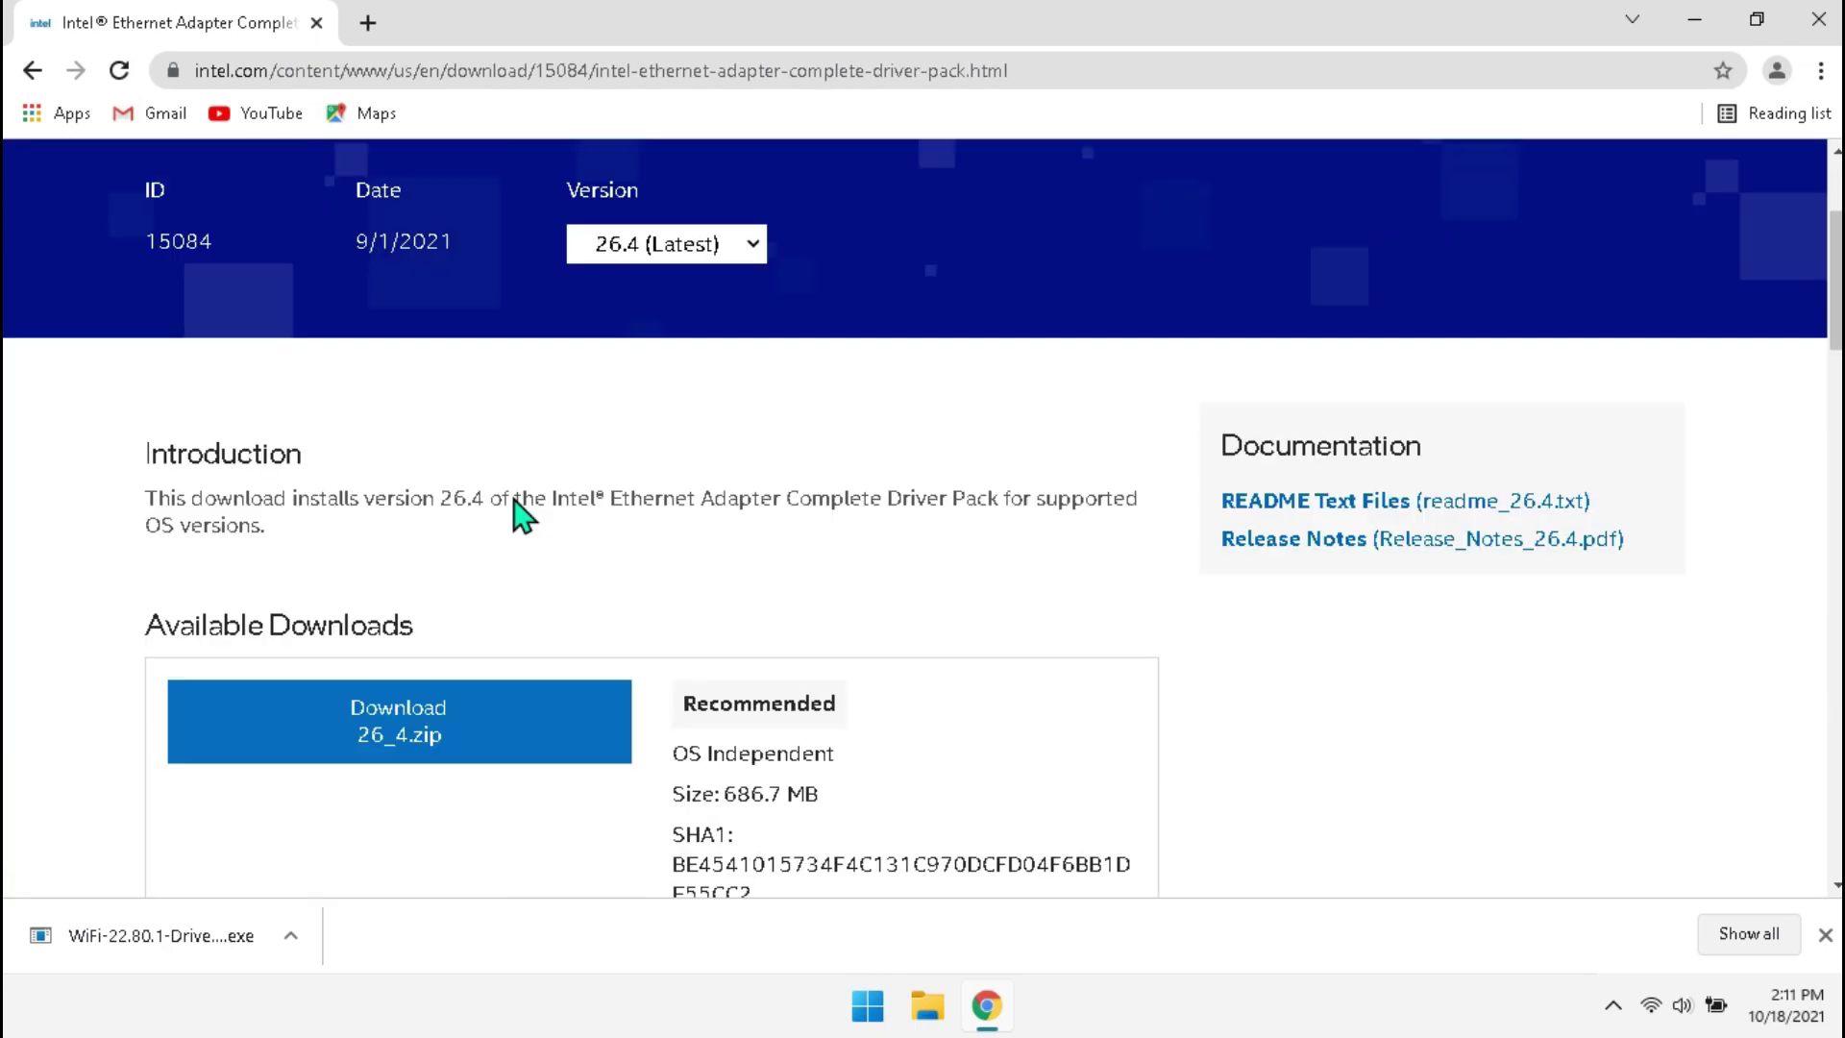
scroll(609, 577, down, 3)
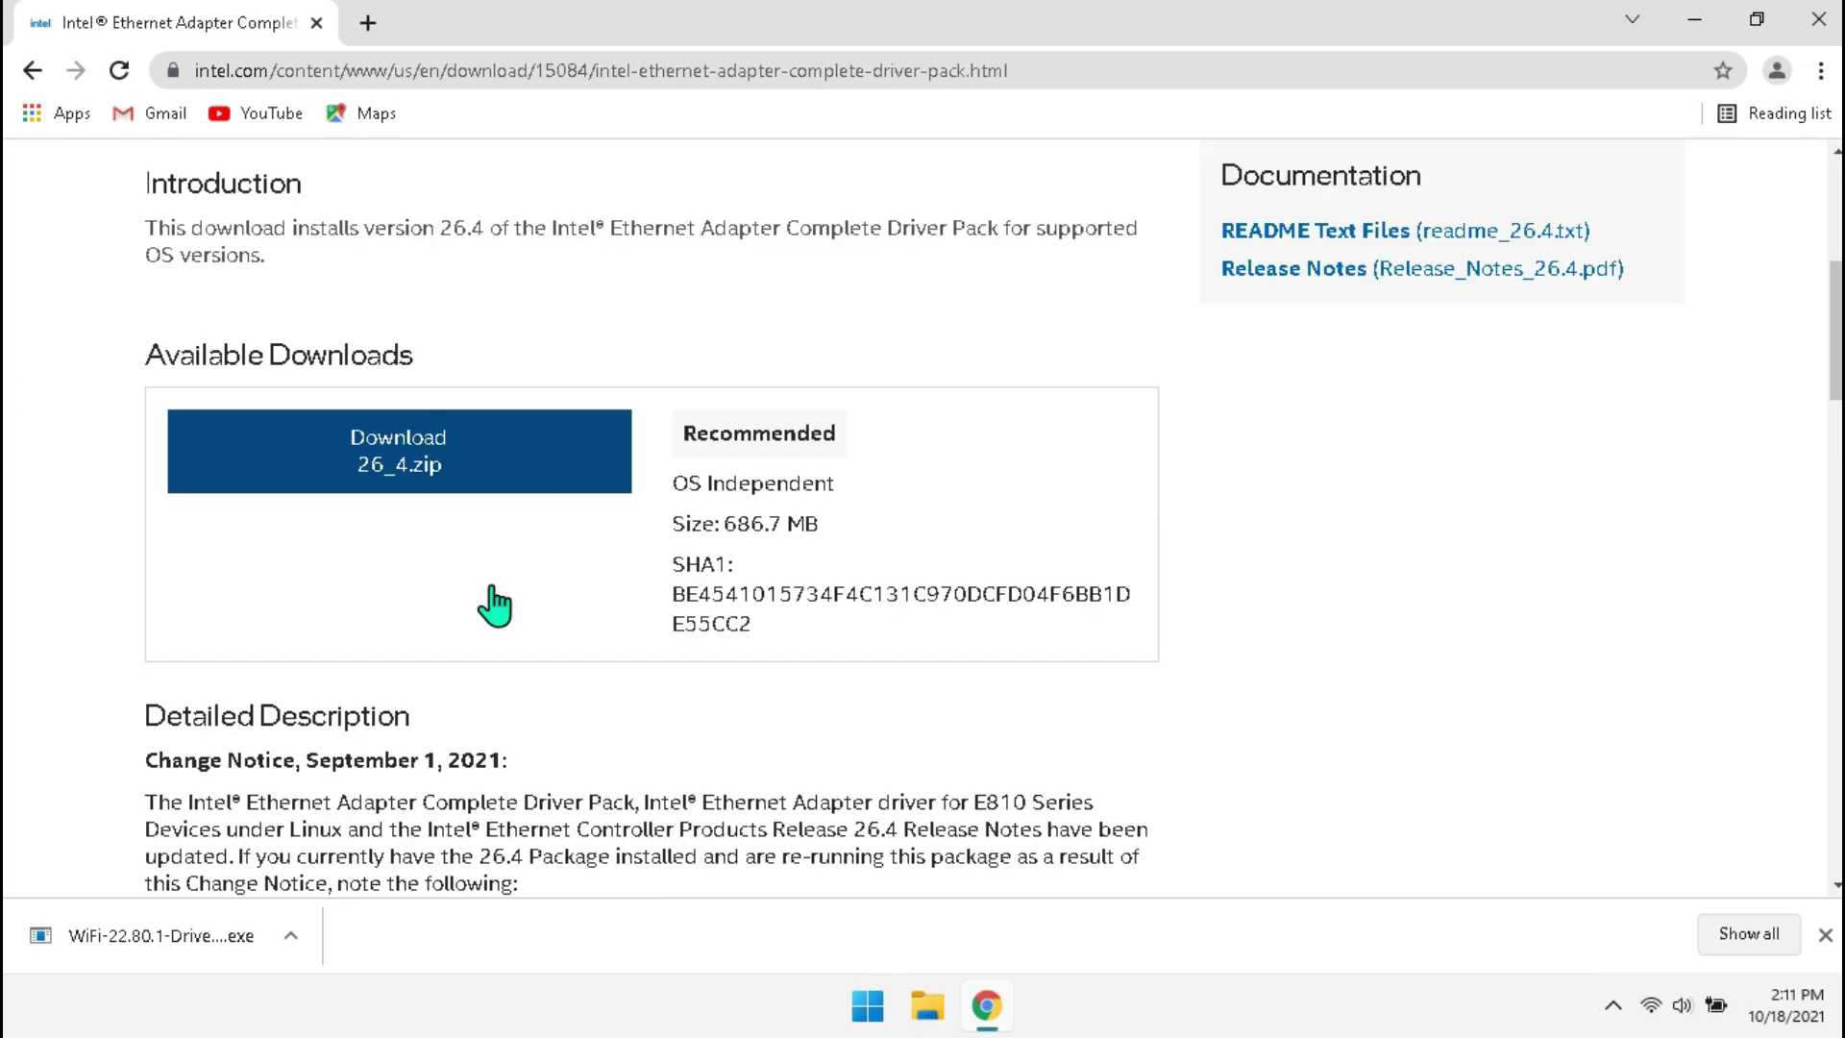
scroll(494, 586, up, 3)
scroll(499, 569, up, 2)
scroll(481, 796, down, 3)
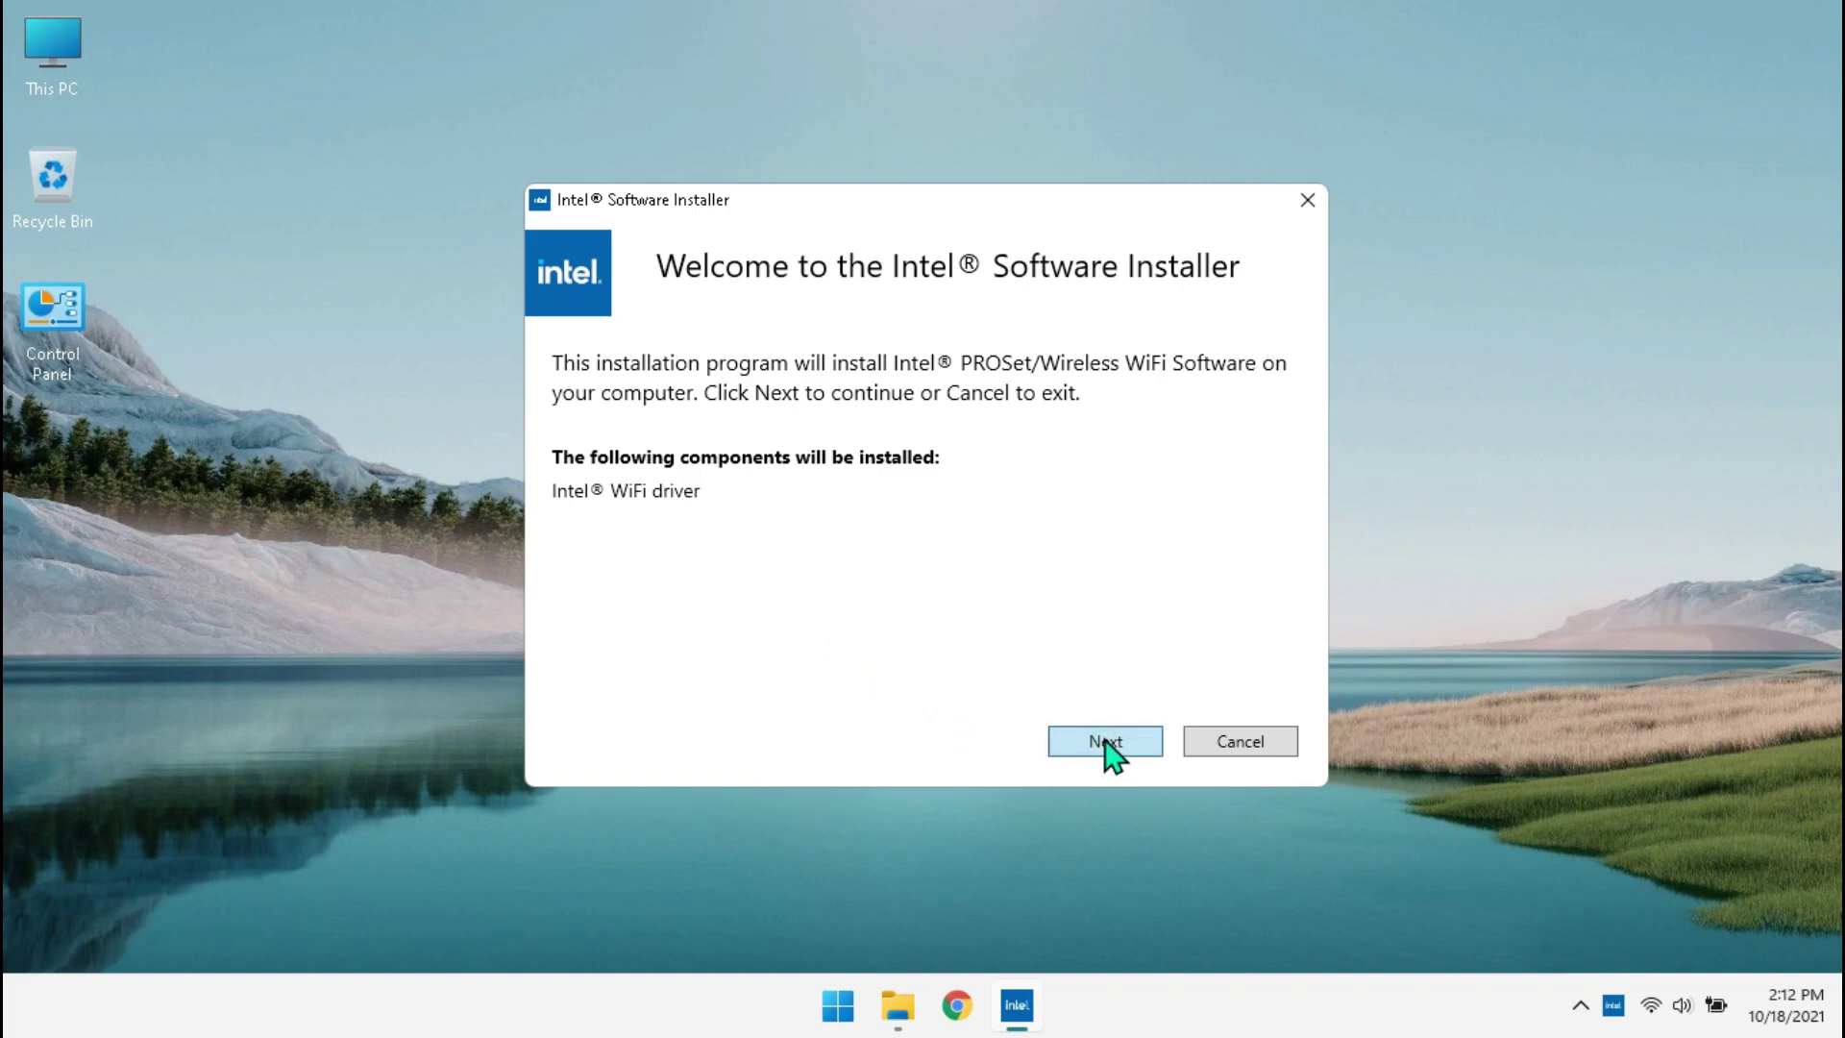
Step: Run the Intel WiFi driver installer to completion, accepting the licence terms
click(1105, 742)
click(665, 697)
click(1125, 740)
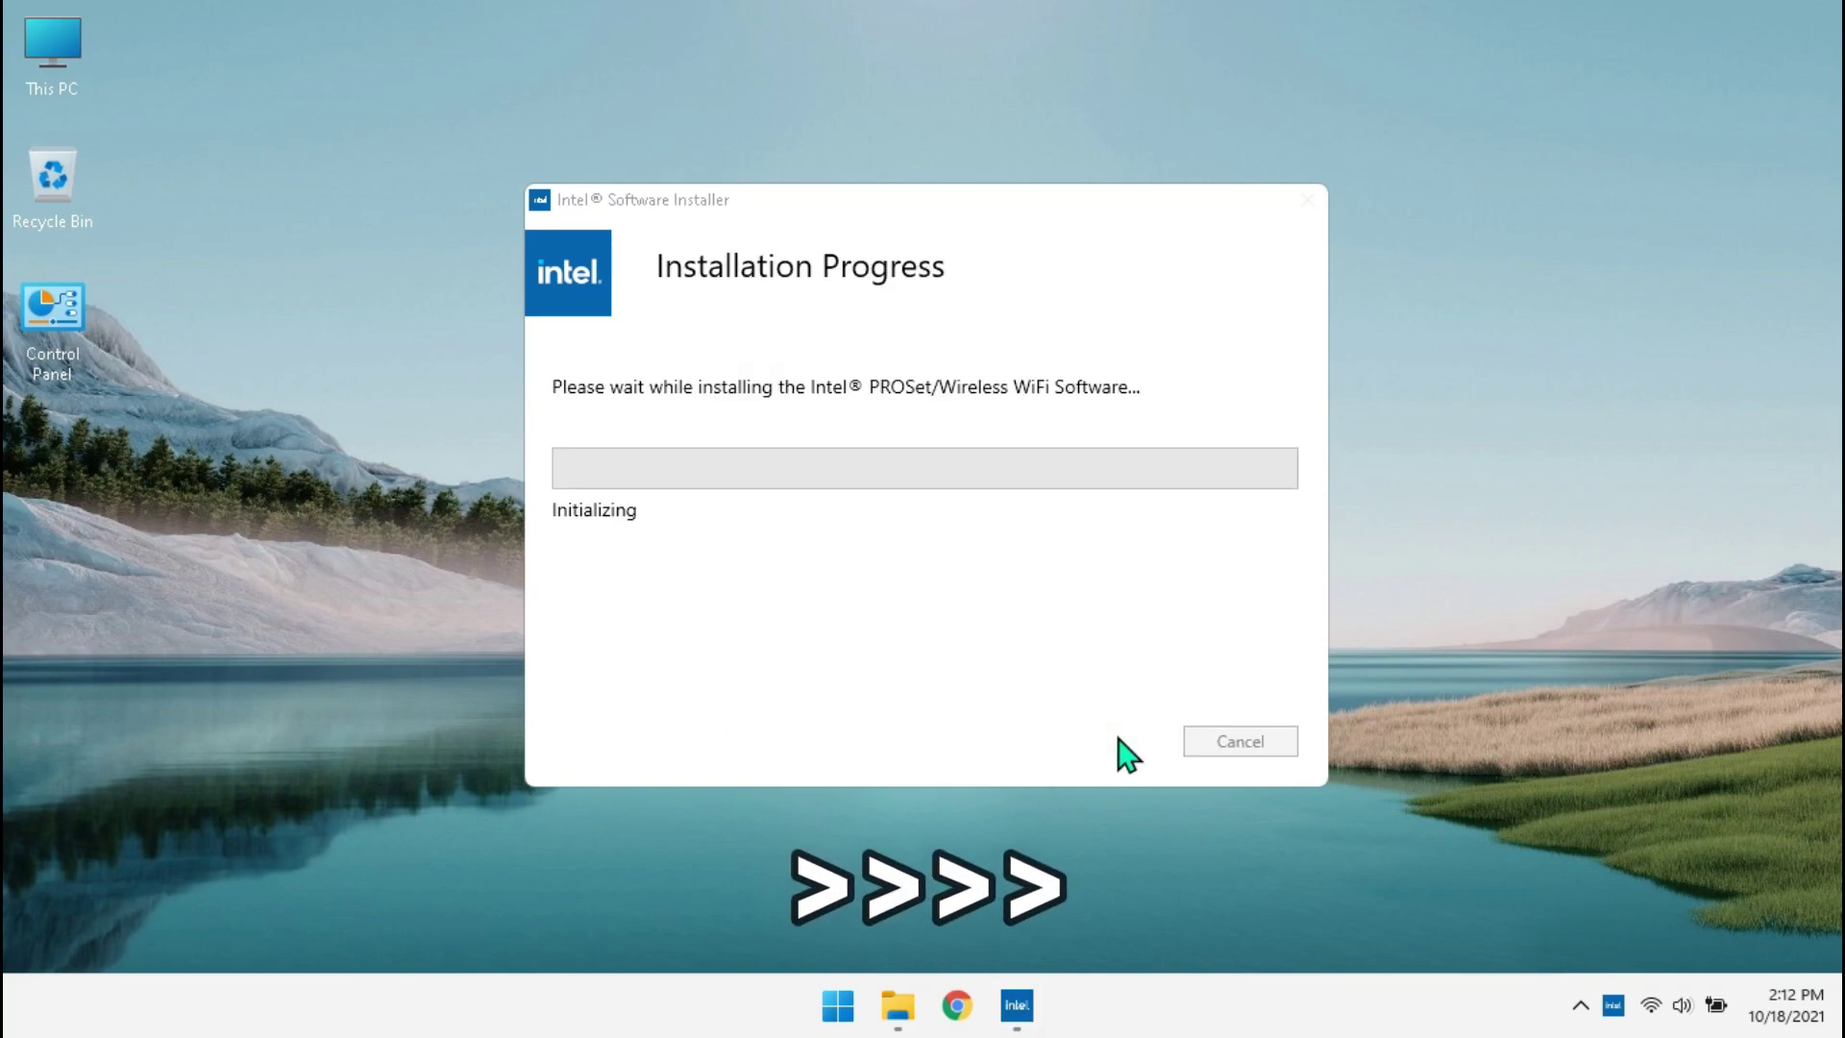
click(1235, 754)
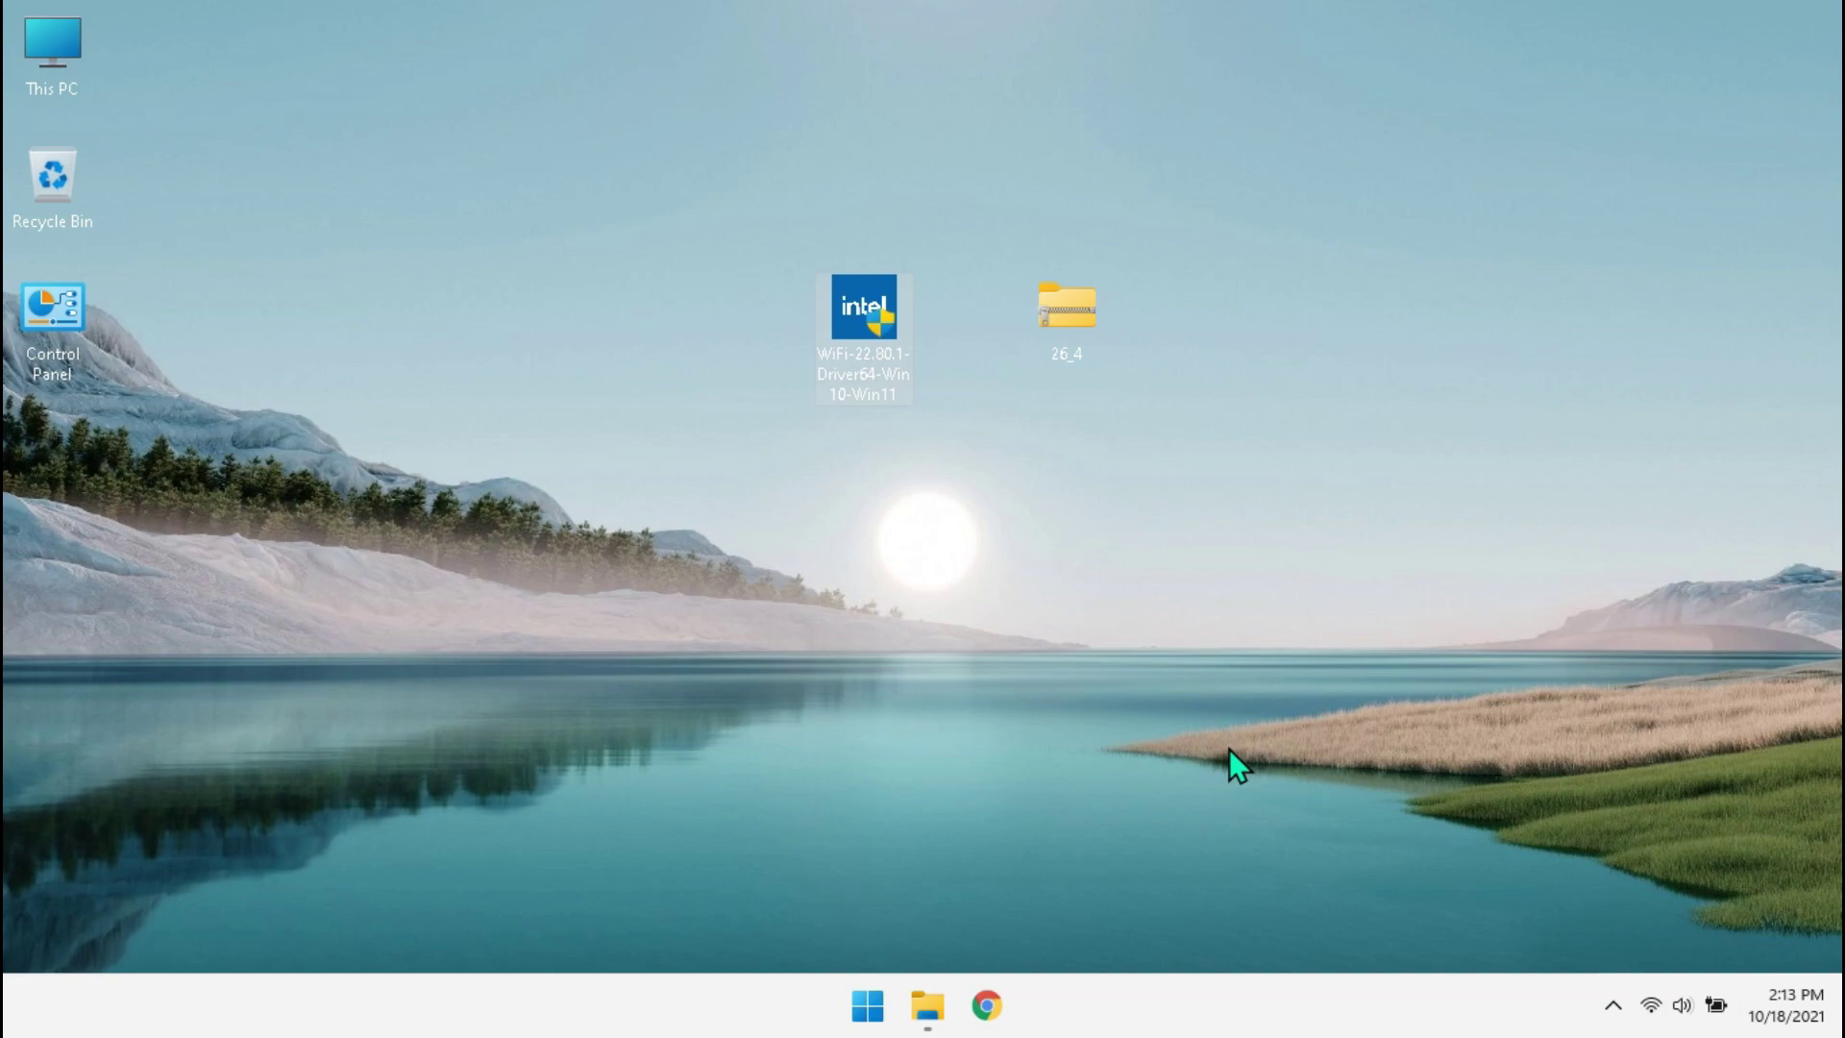
Step: Extract 26_4.zip into a 26_4 folder on the desktop
right_click(1067, 327)
click(1119, 502)
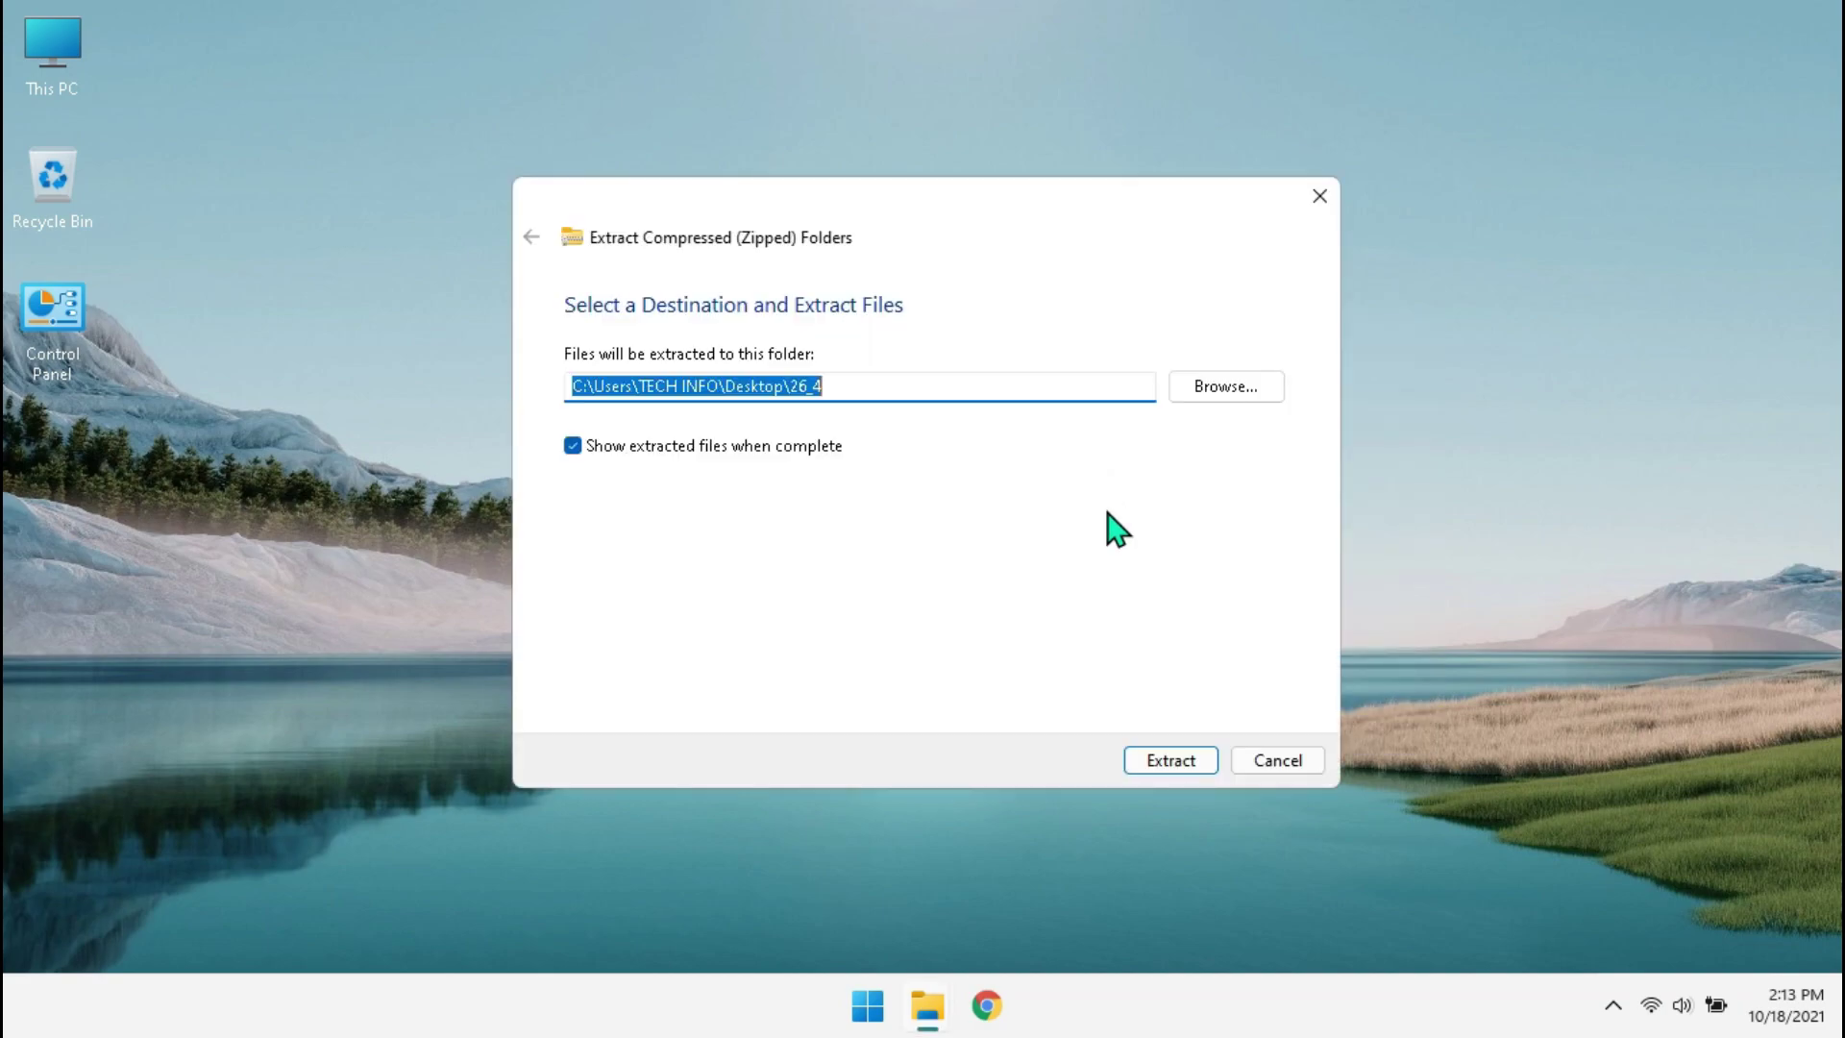
click(1169, 760)
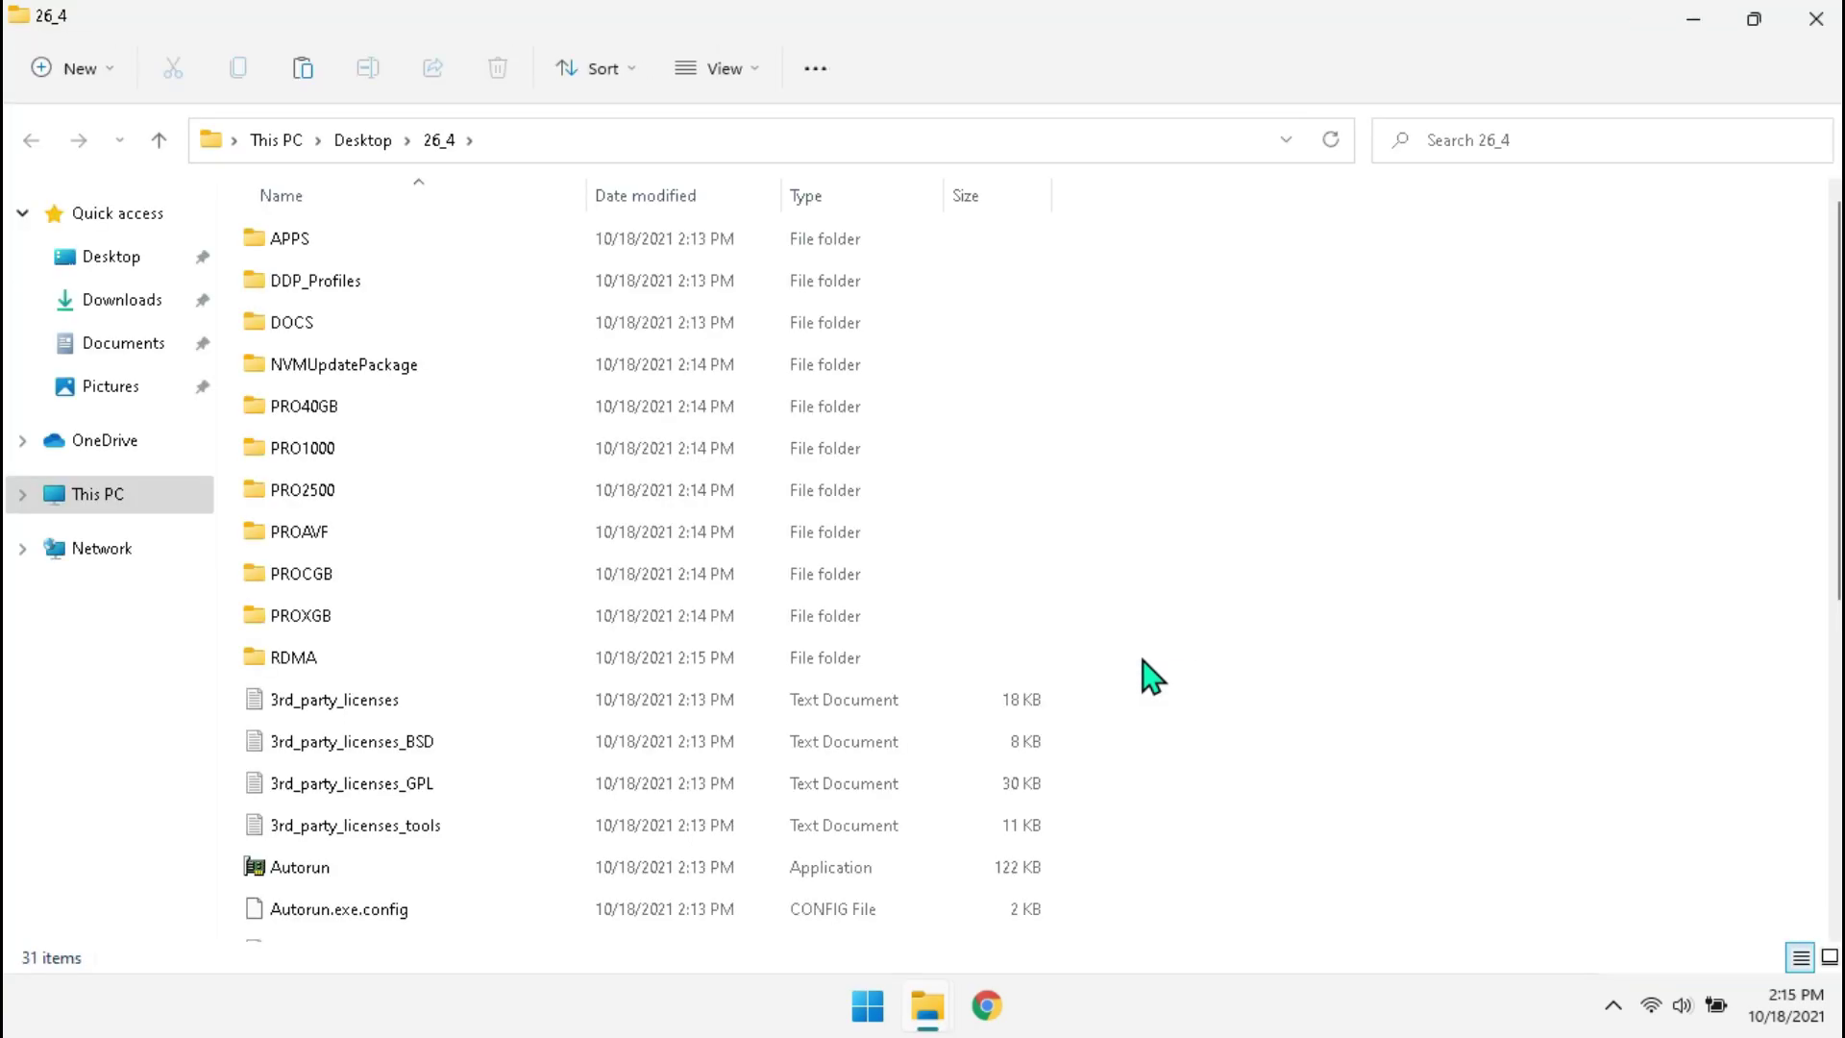
Step: Run the pack's Autorun and choose Install Drivers and Software
scroll(1105, 663, down, 3)
double_click(686, 502)
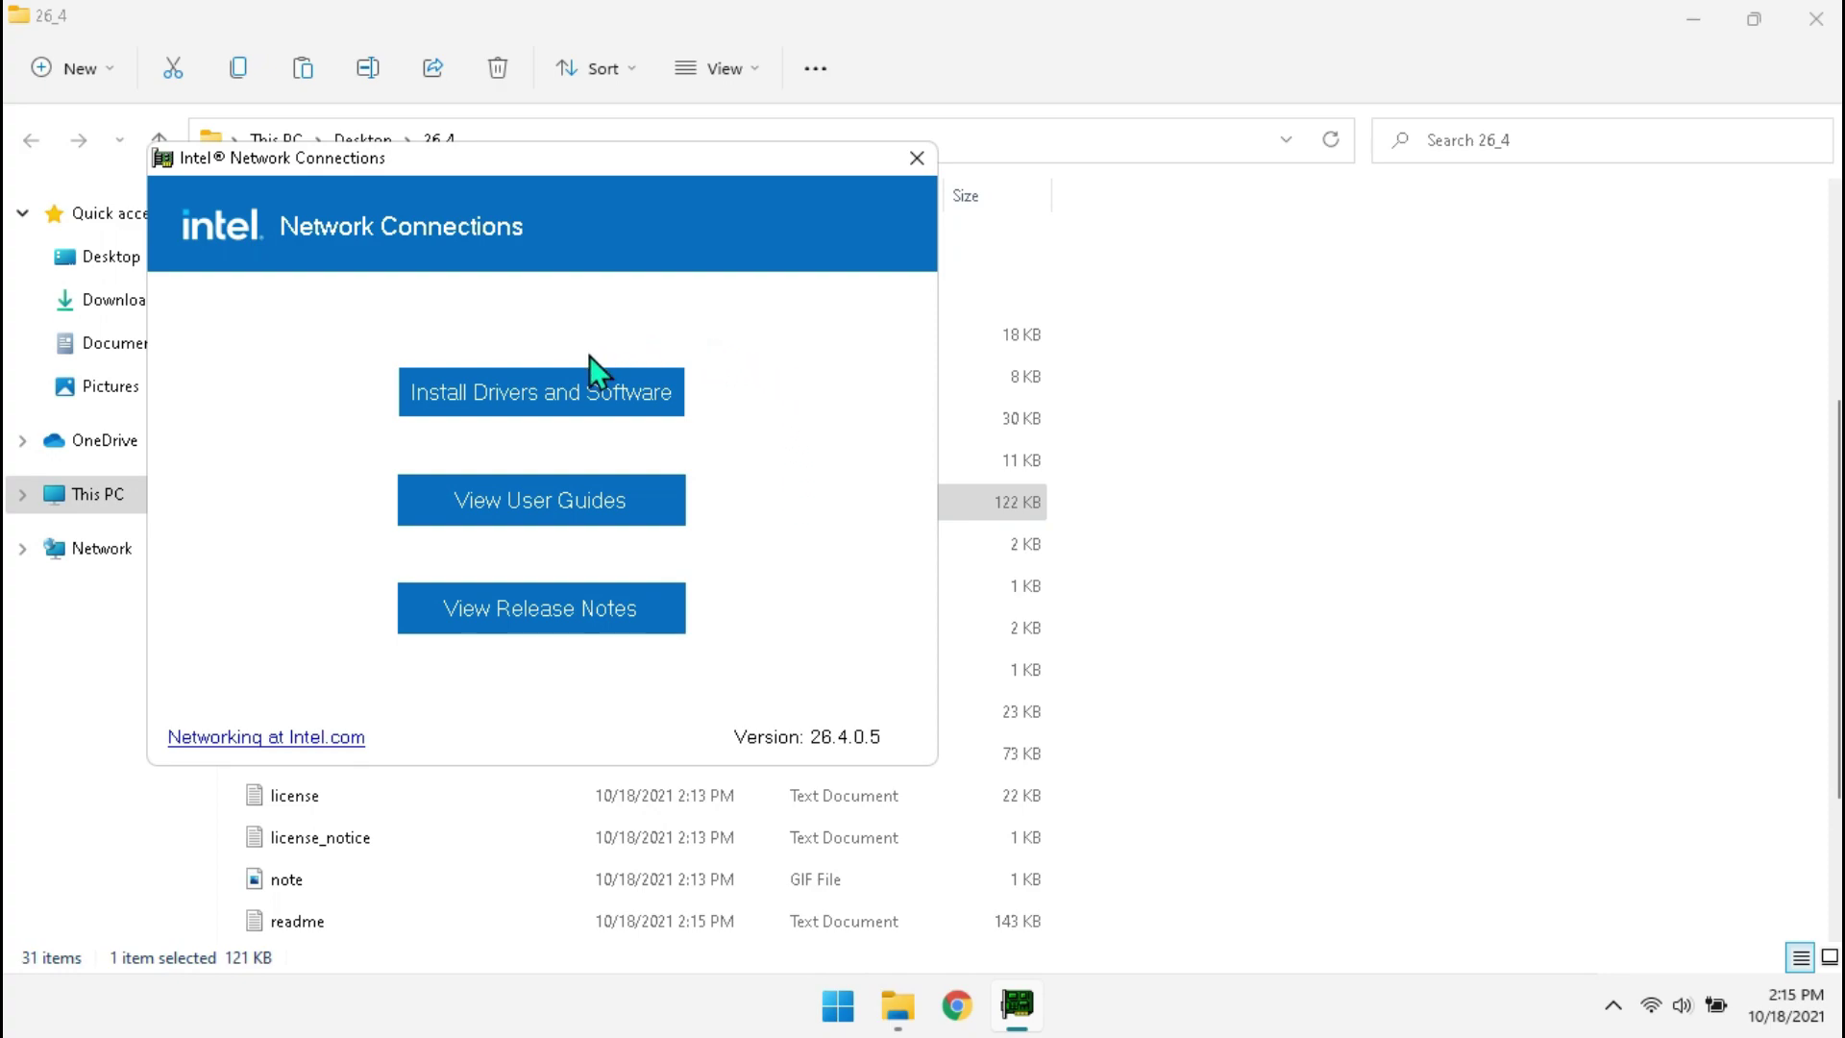
click(541, 392)
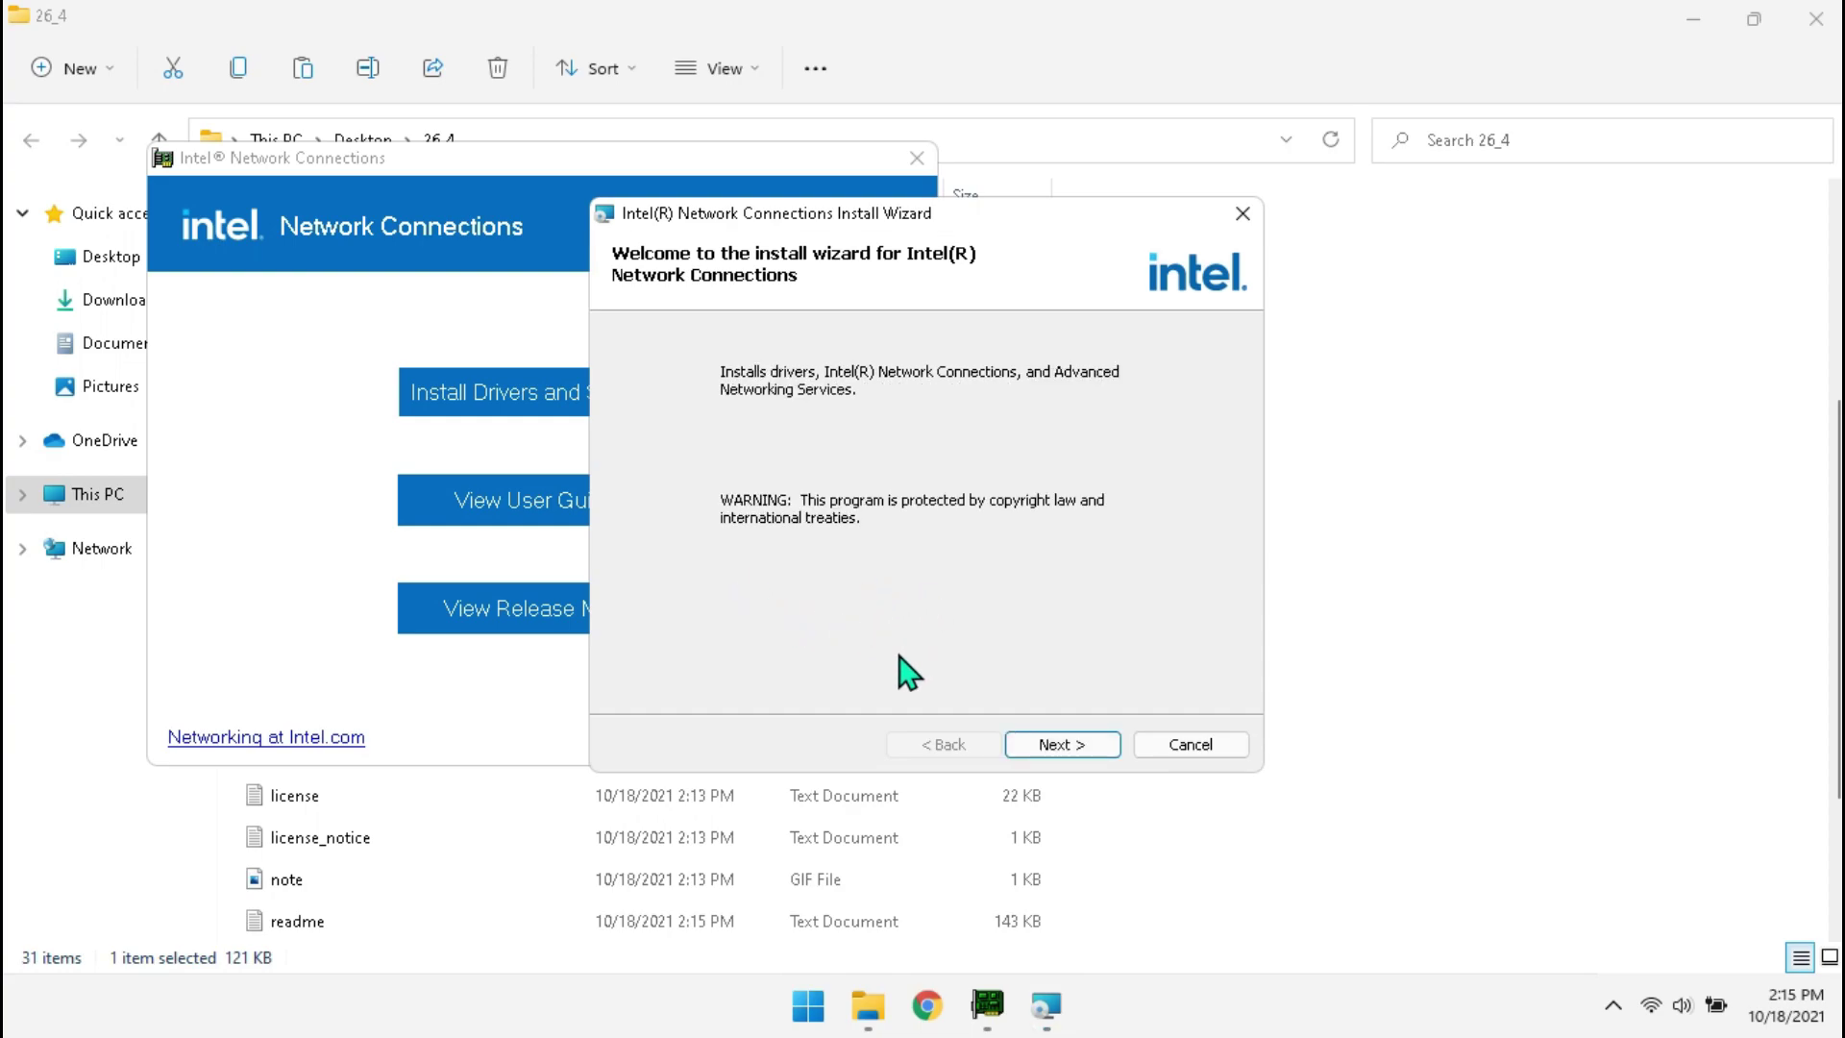
Step: Install the Intel network drivers through the wizard with default options, then close the launcher
click(1057, 744)
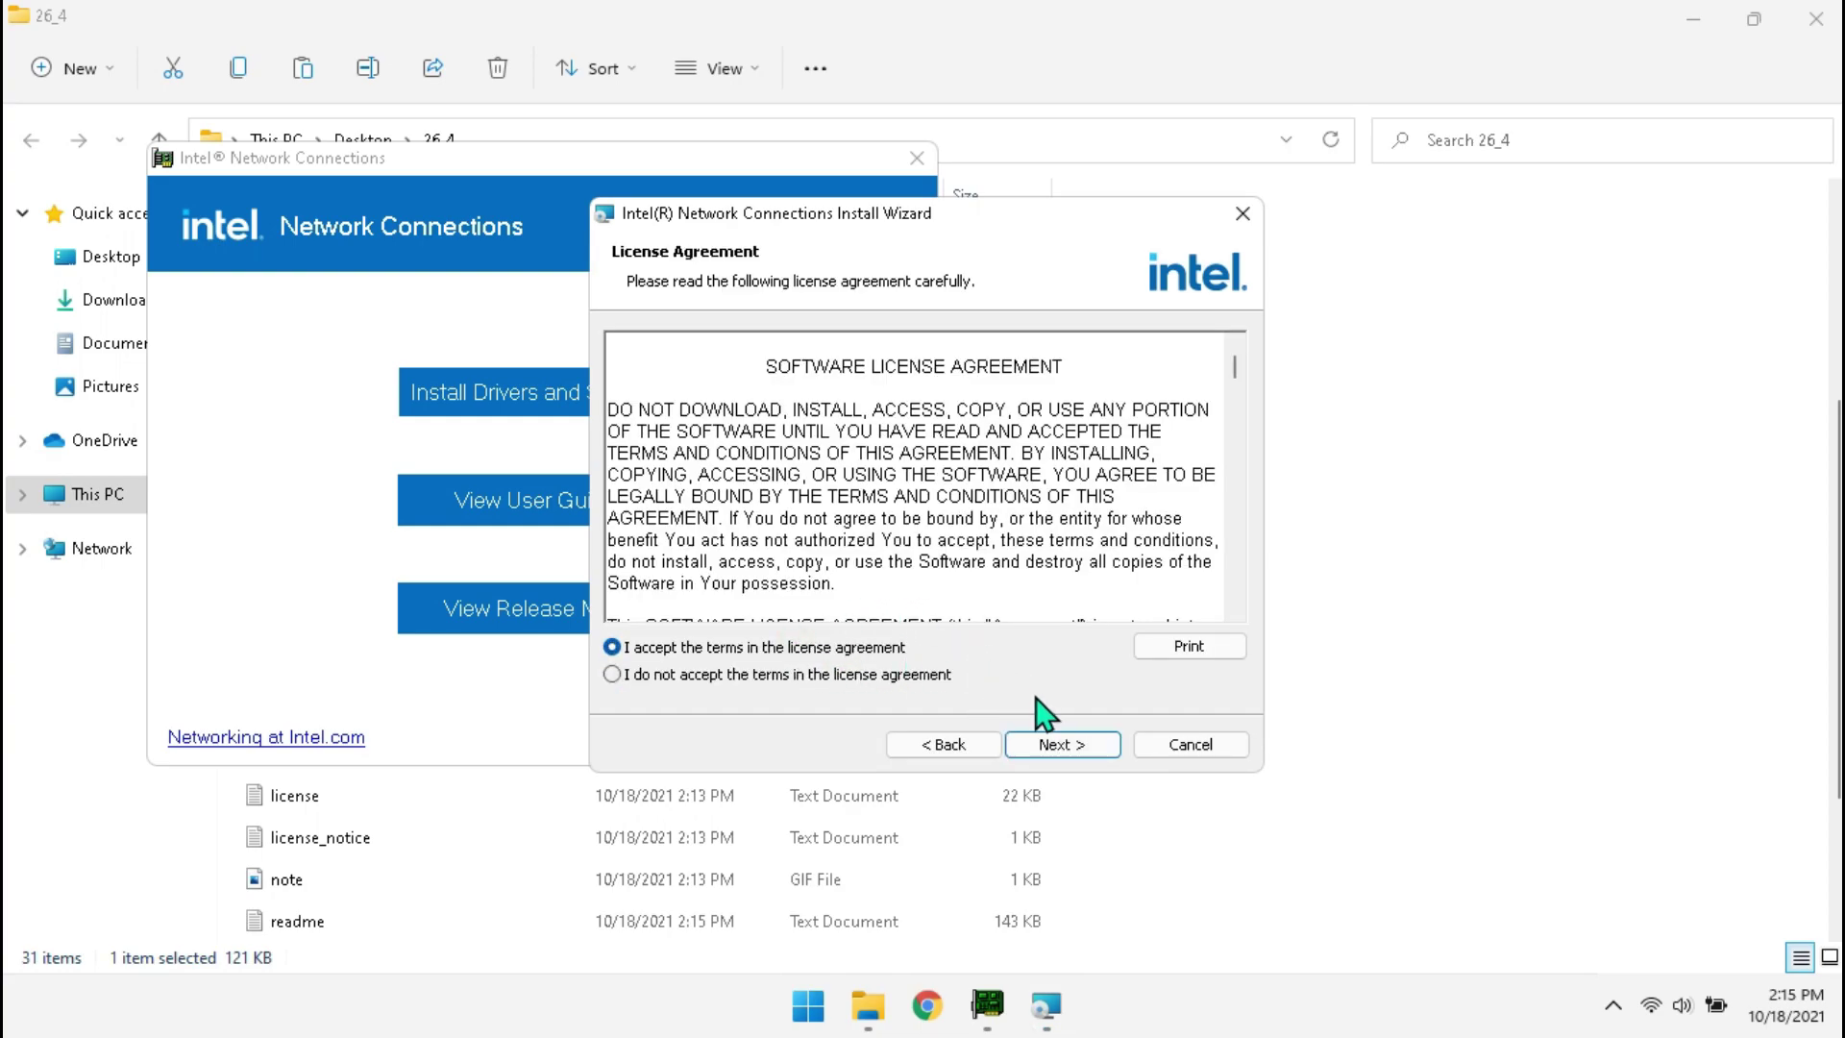
click(1056, 746)
click(1061, 746)
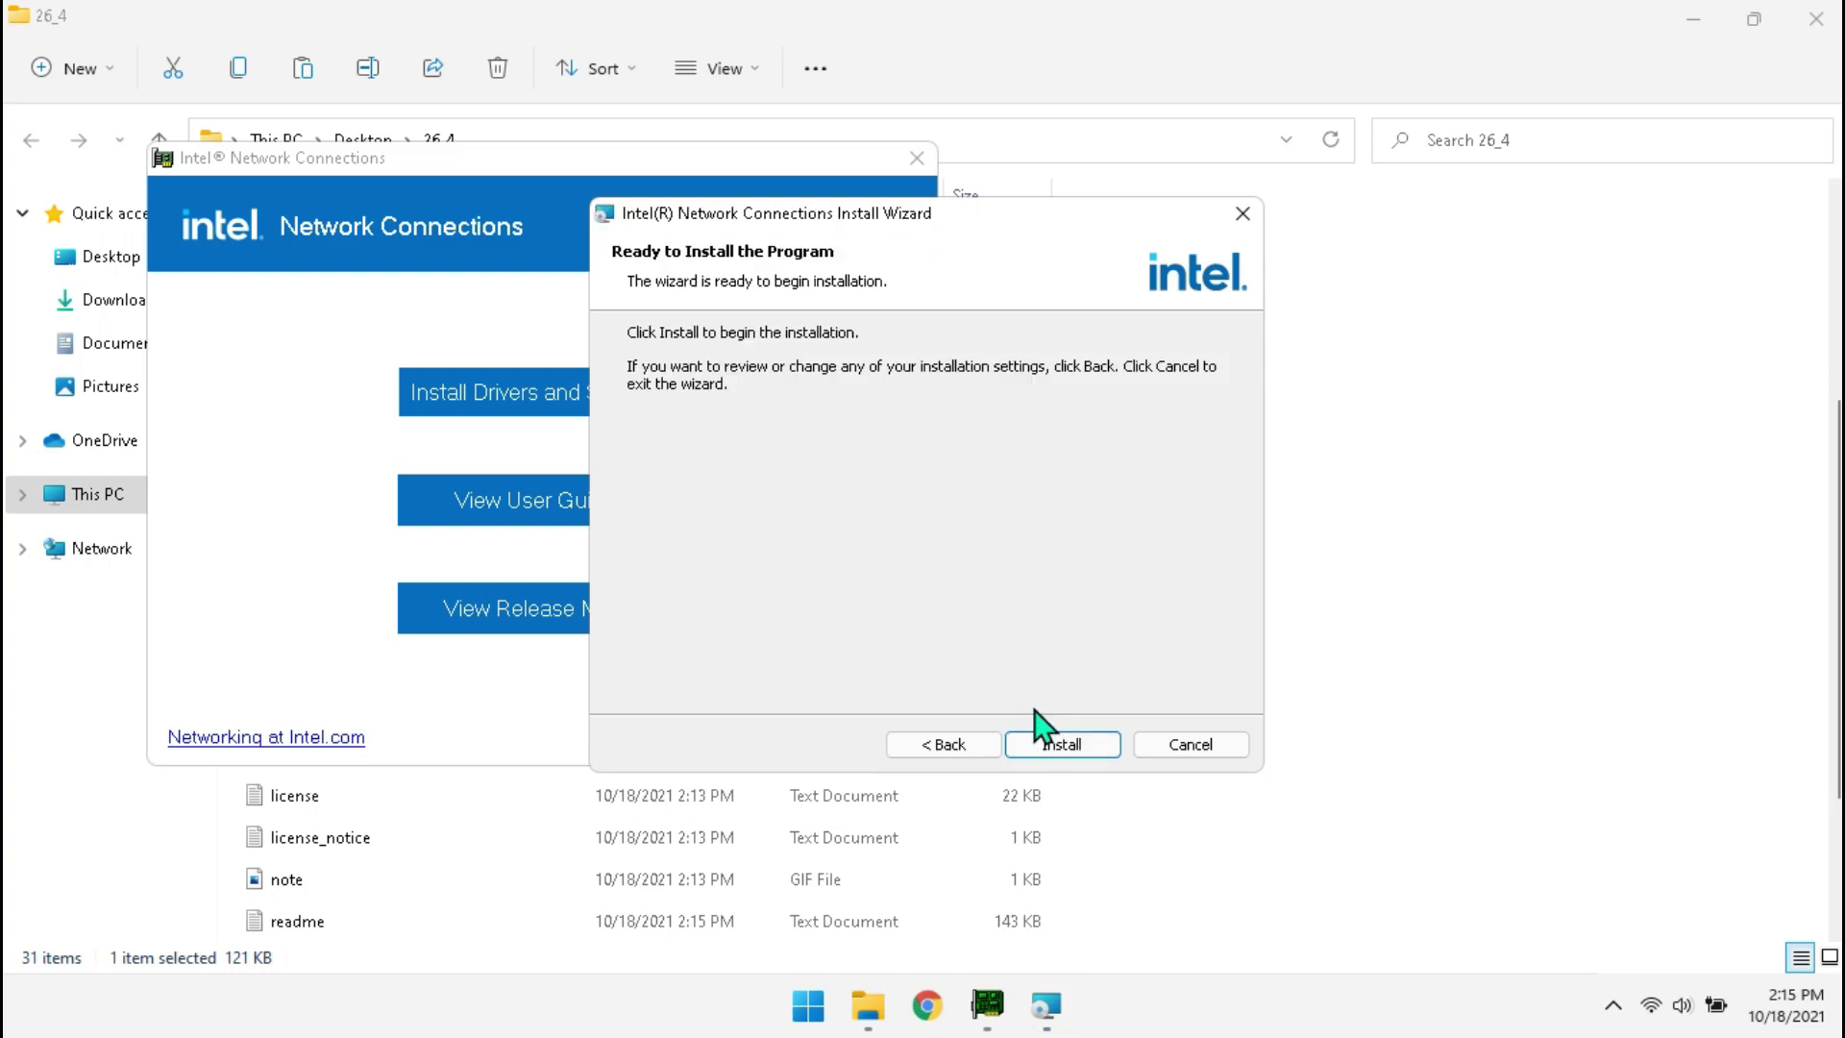
click(1045, 740)
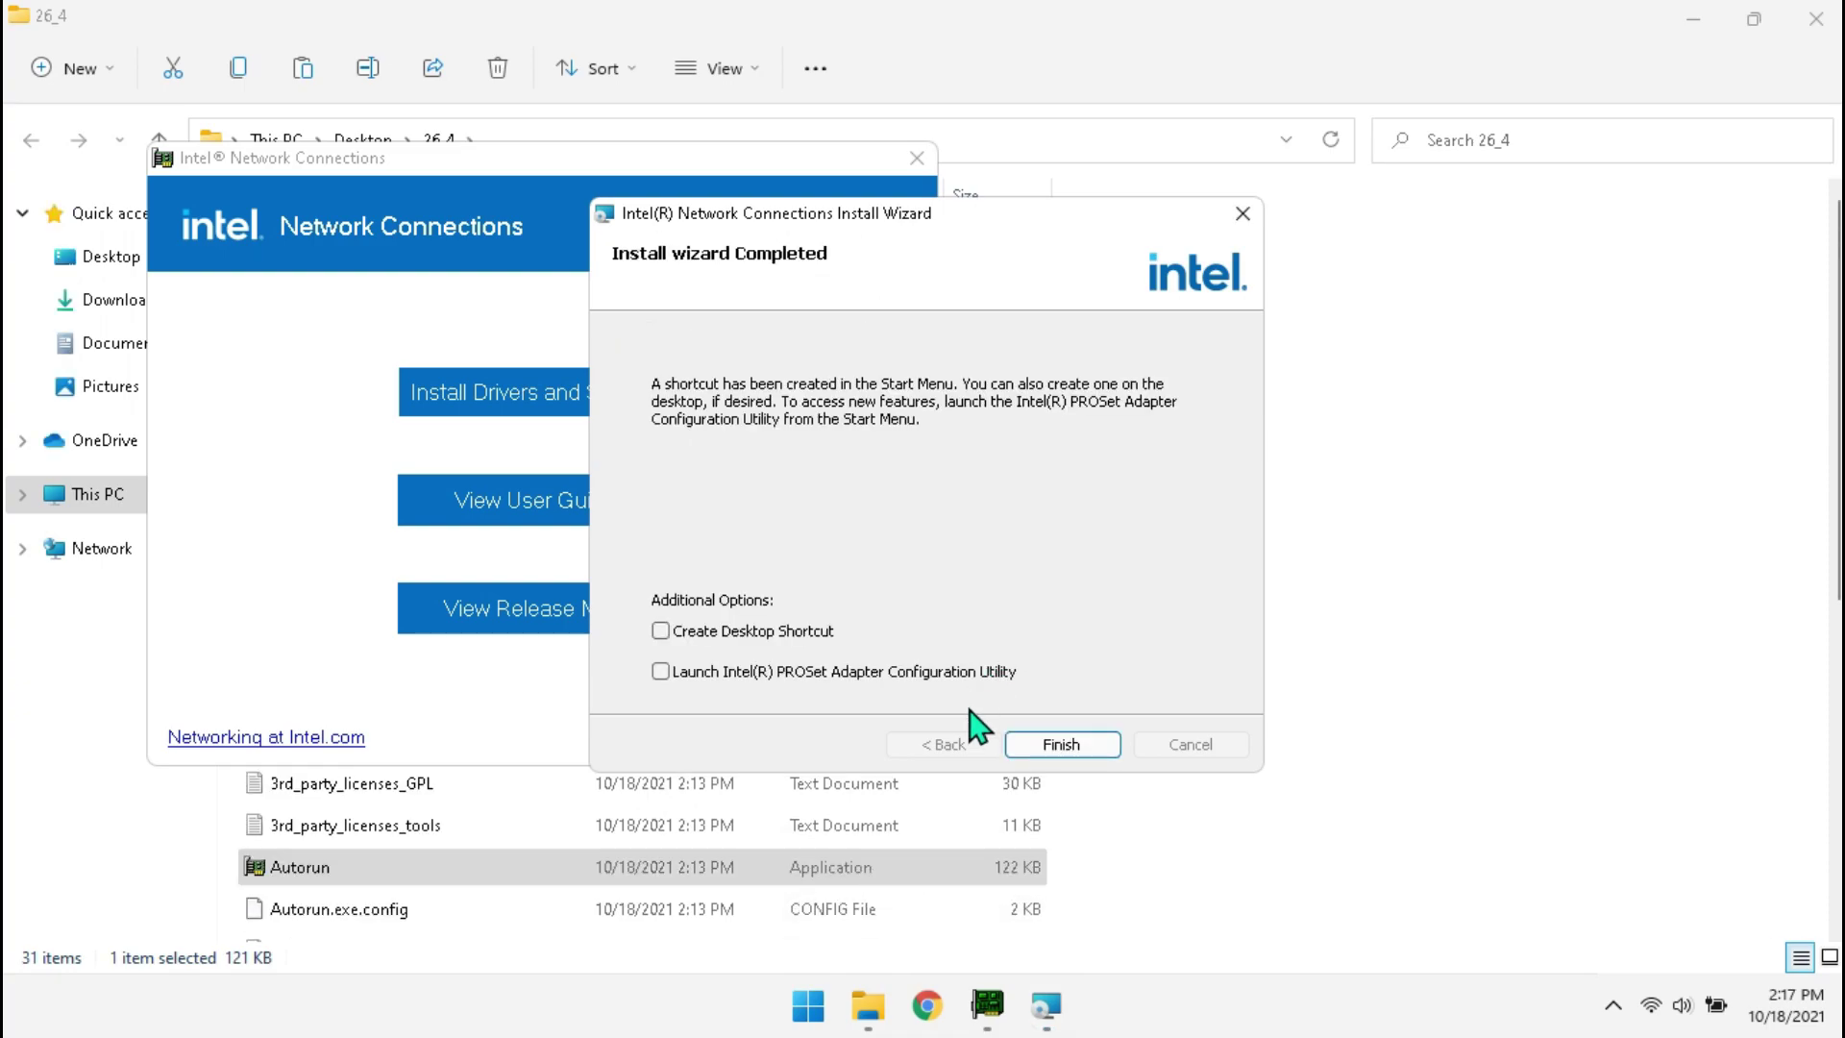
click(1036, 751)
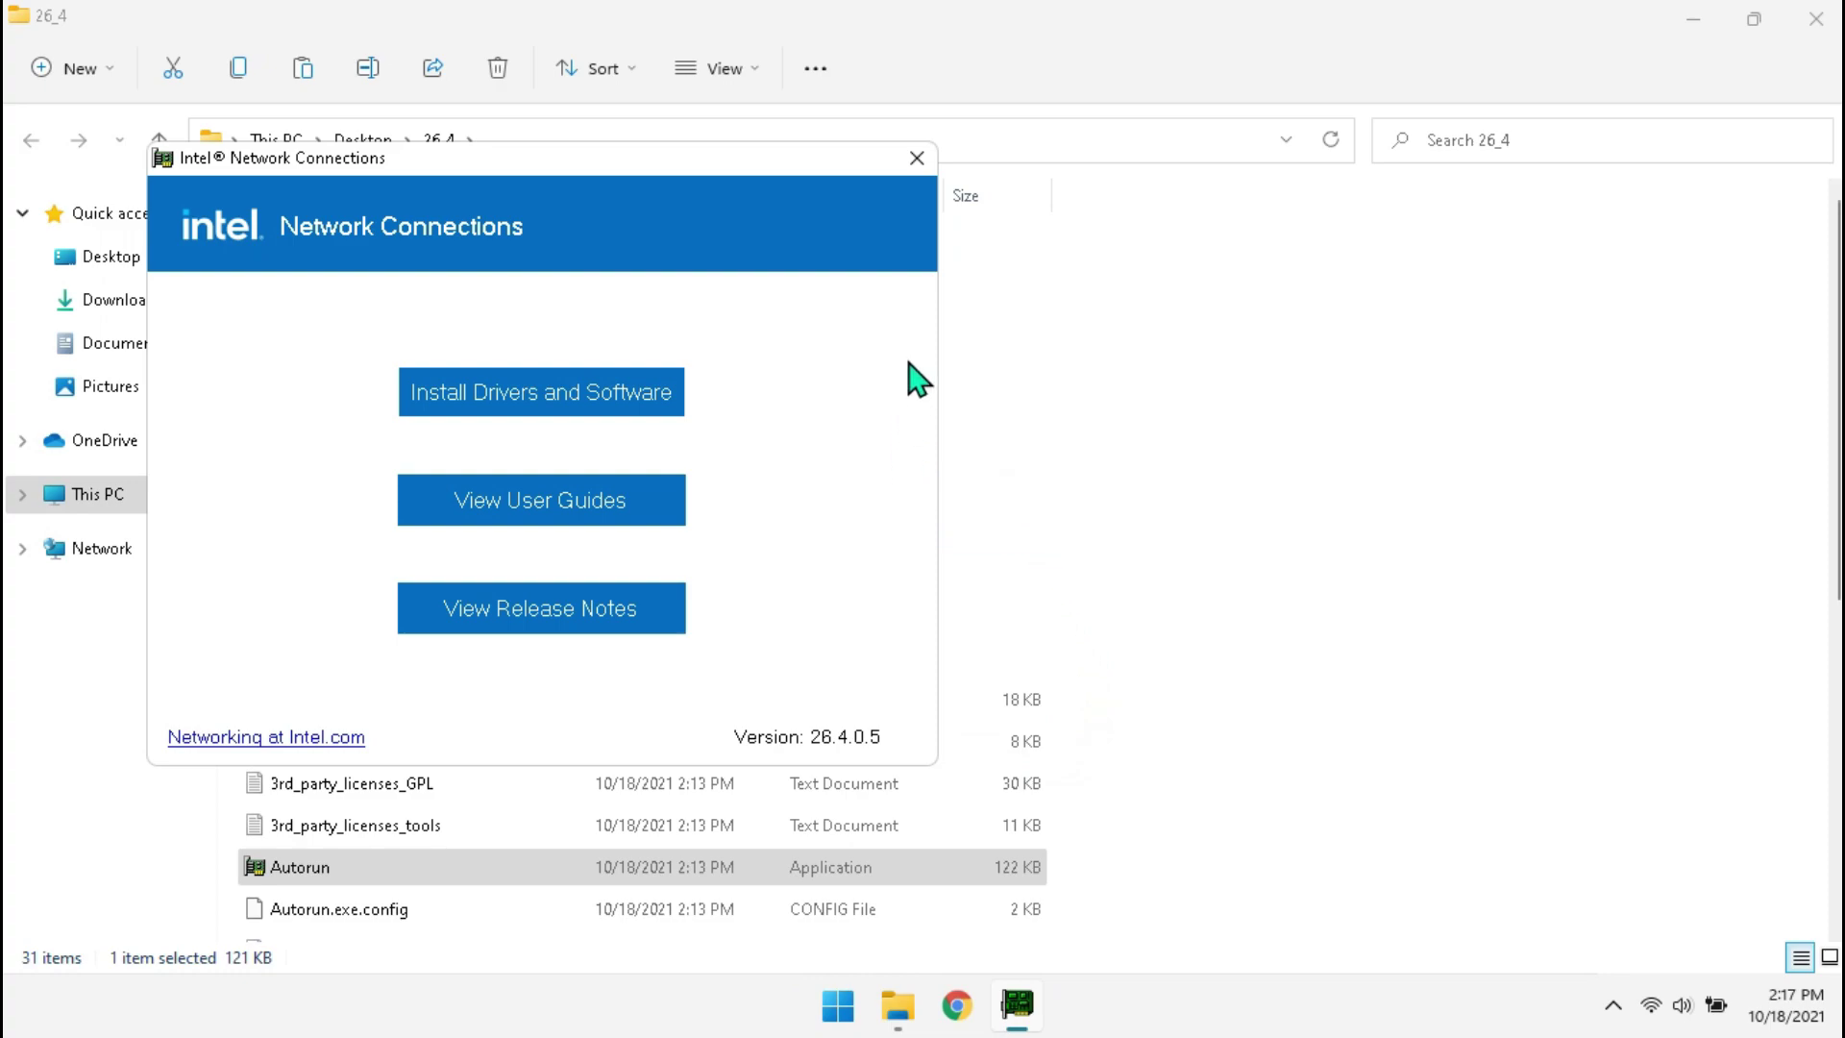
click(917, 169)
Step: Delete the WiFi installer, 26_4.zip and 26_4 folder, then open the Start menu's power options
click(1808, 23)
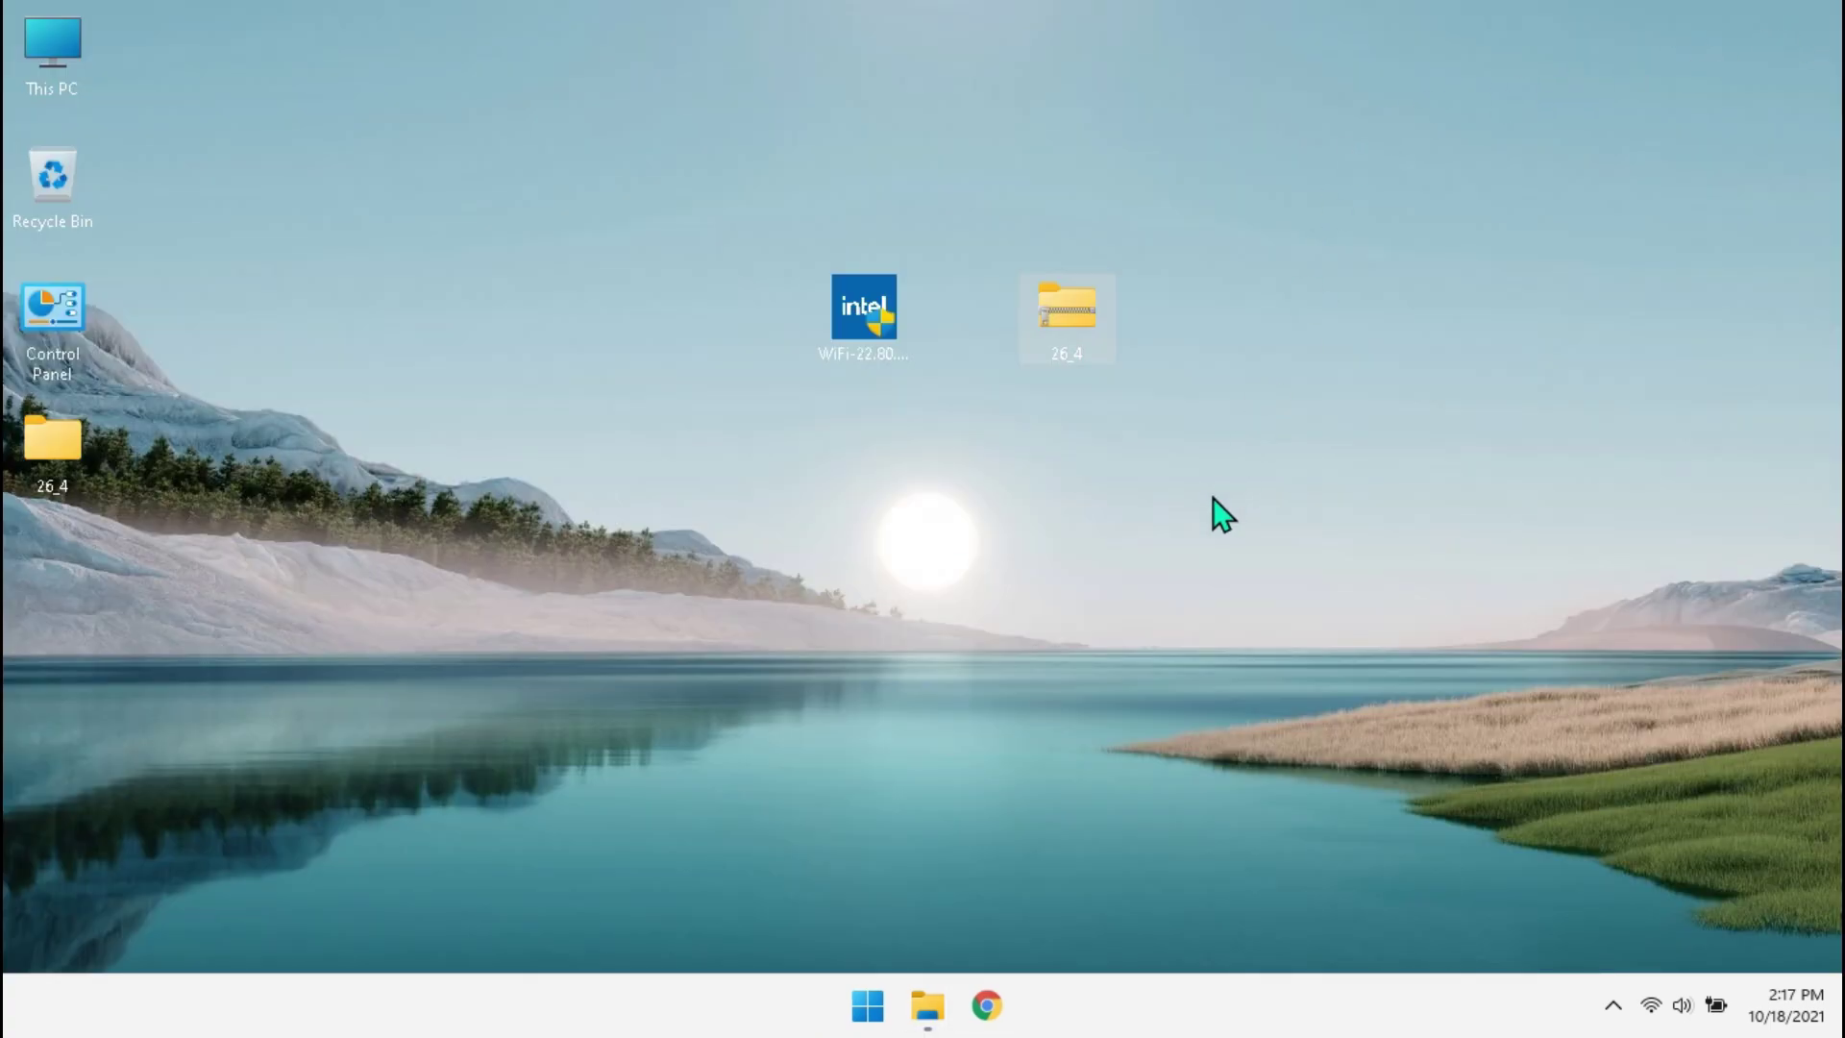
drag(1254, 508, 744, 268)
key(Delete)
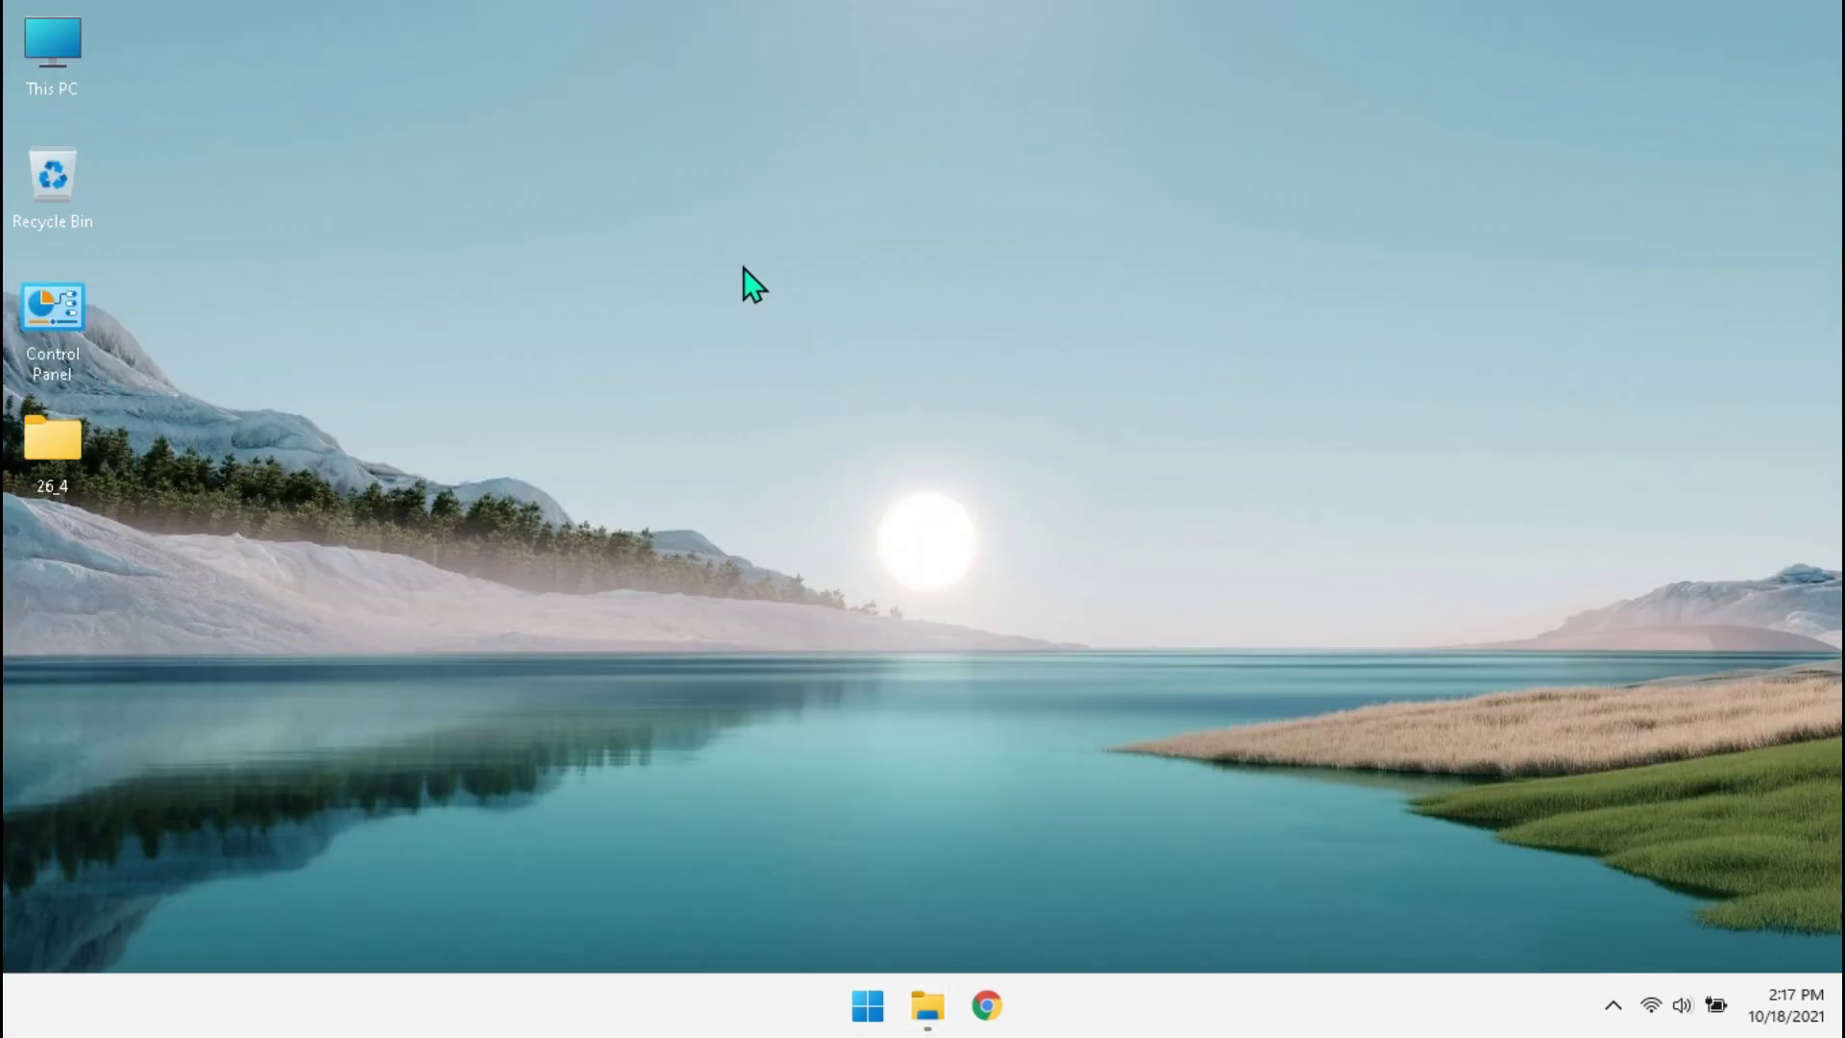
click(53, 452)
key(Delete)
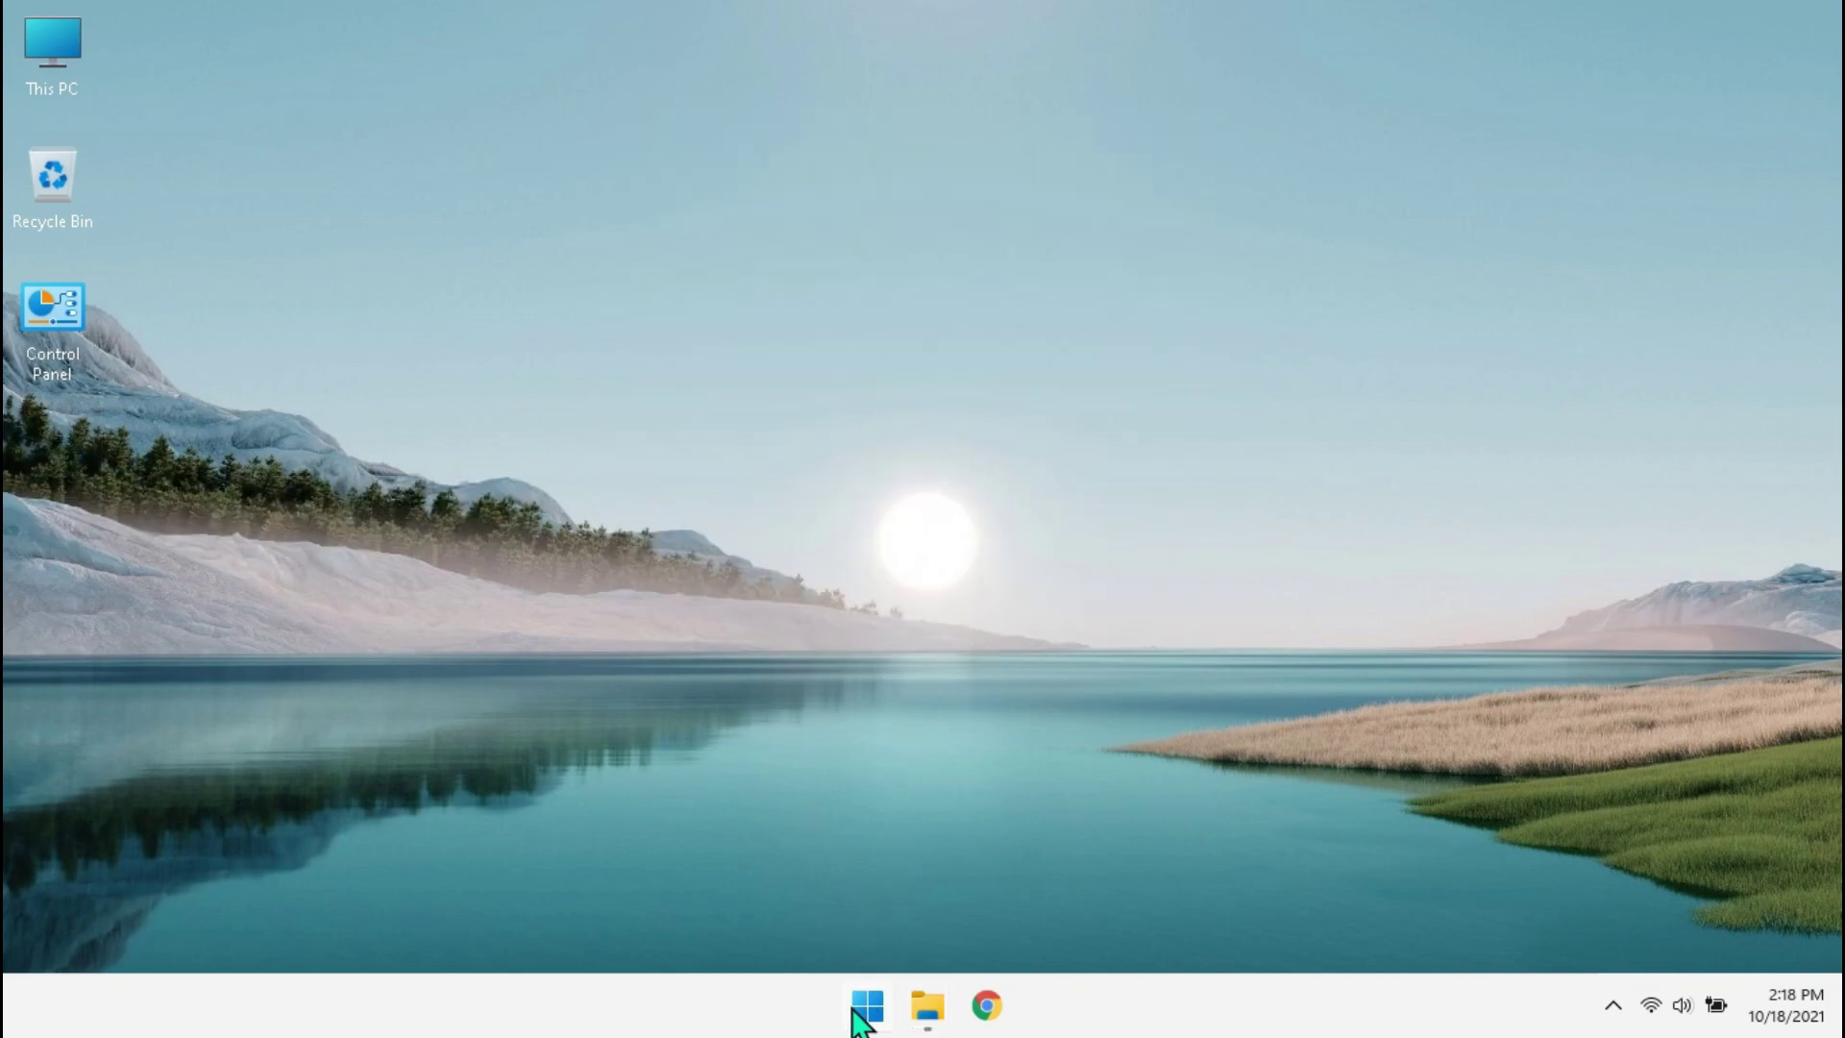
click(854, 1009)
click(1262, 913)
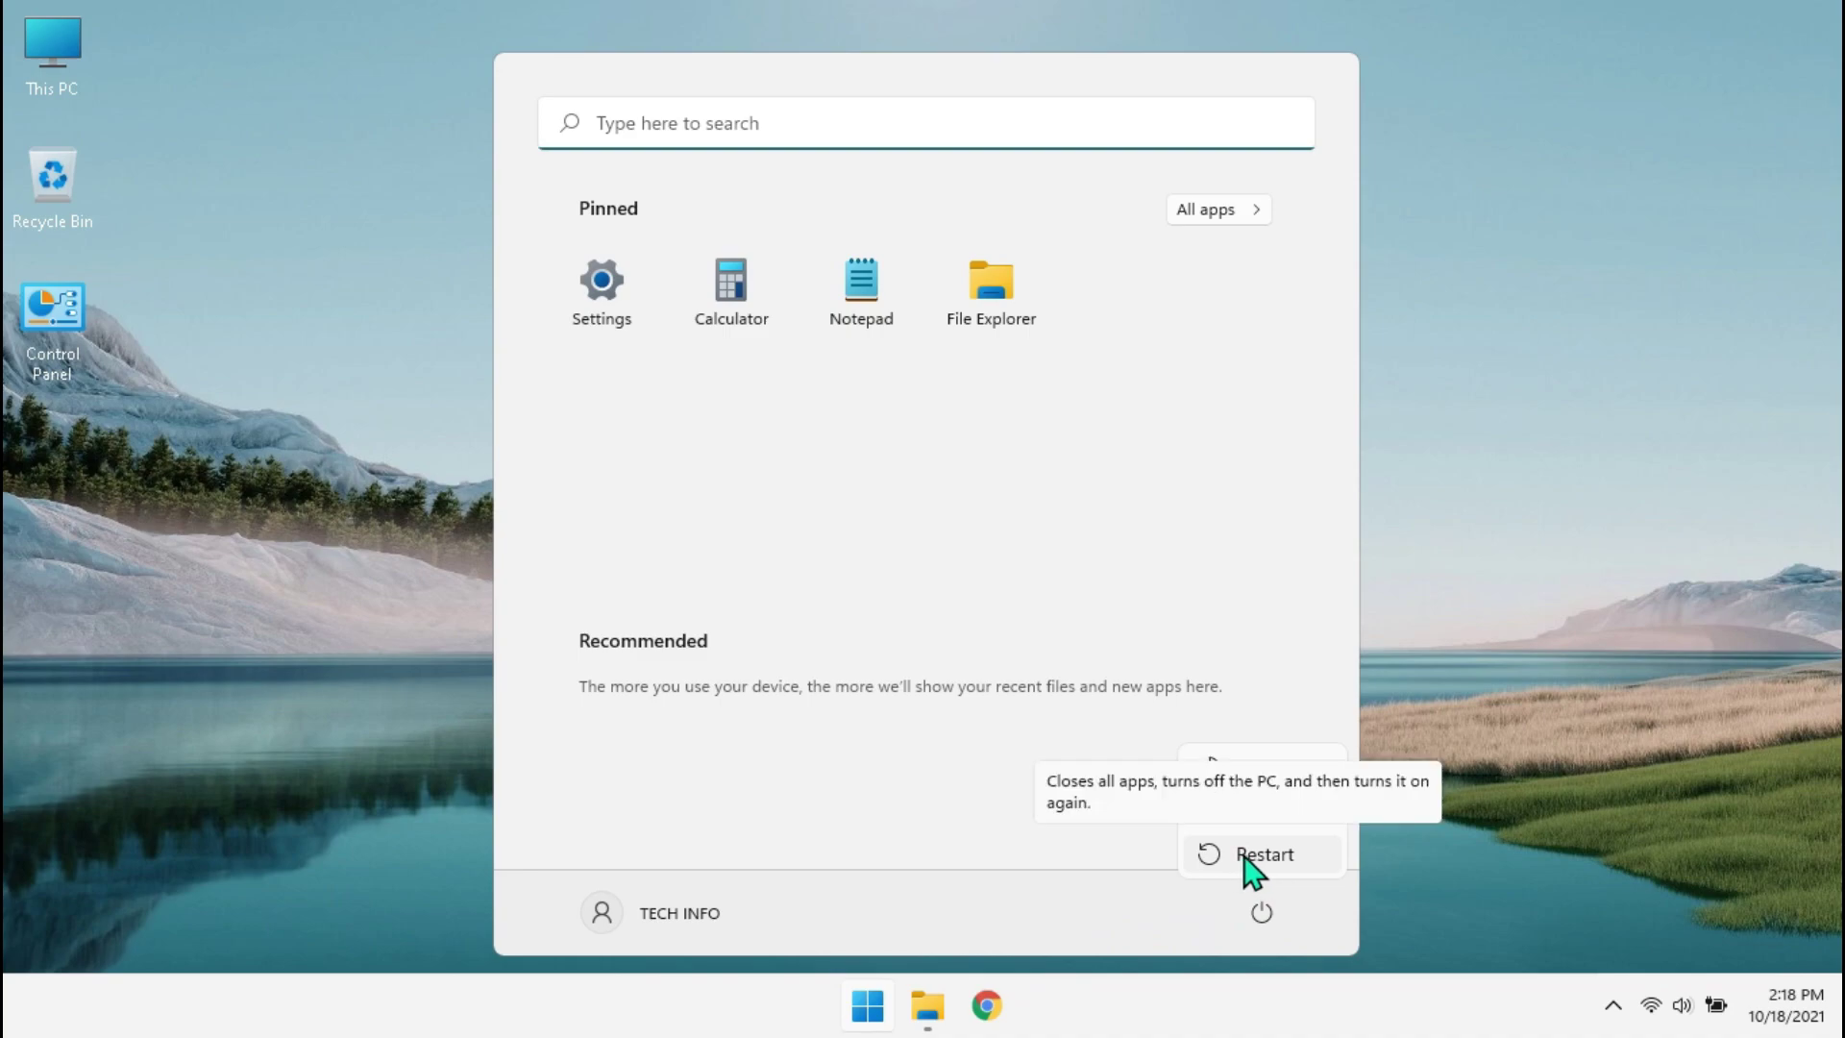